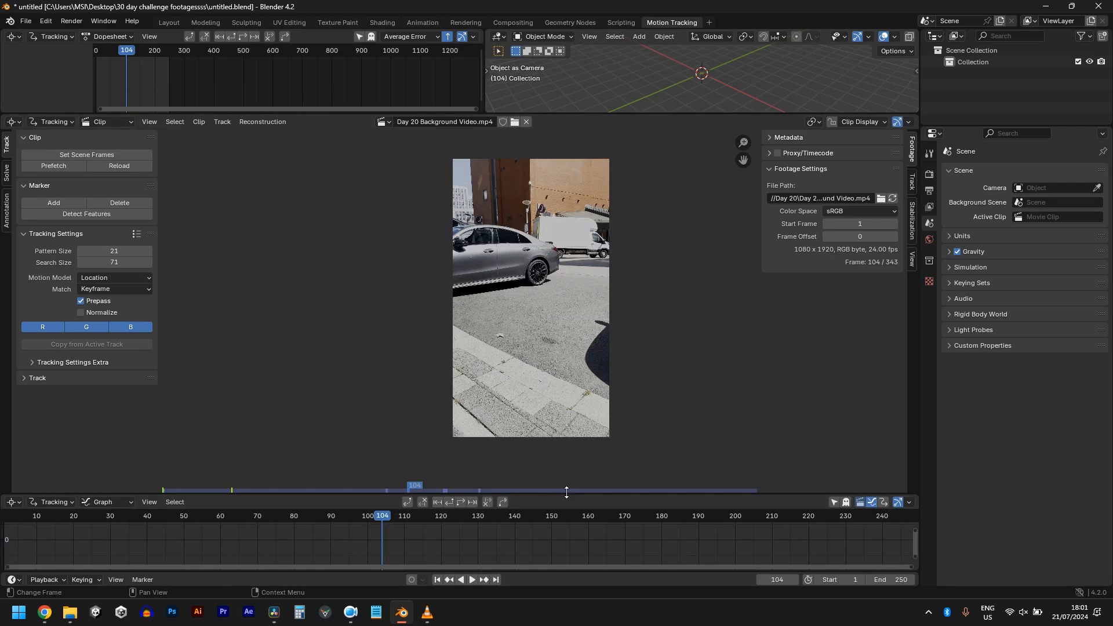
- Match the scene frame range to the clip's length and prefetch the footage from the first frame
left_click_drag(569, 494, 547, 464)
key("shift+Left")
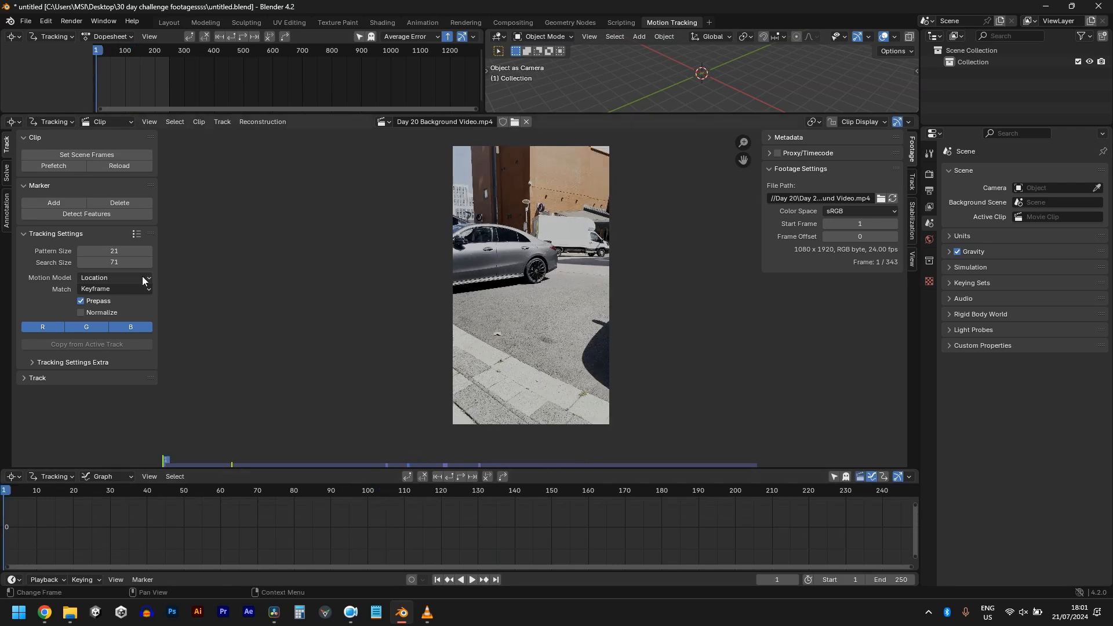
left_click(60, 155)
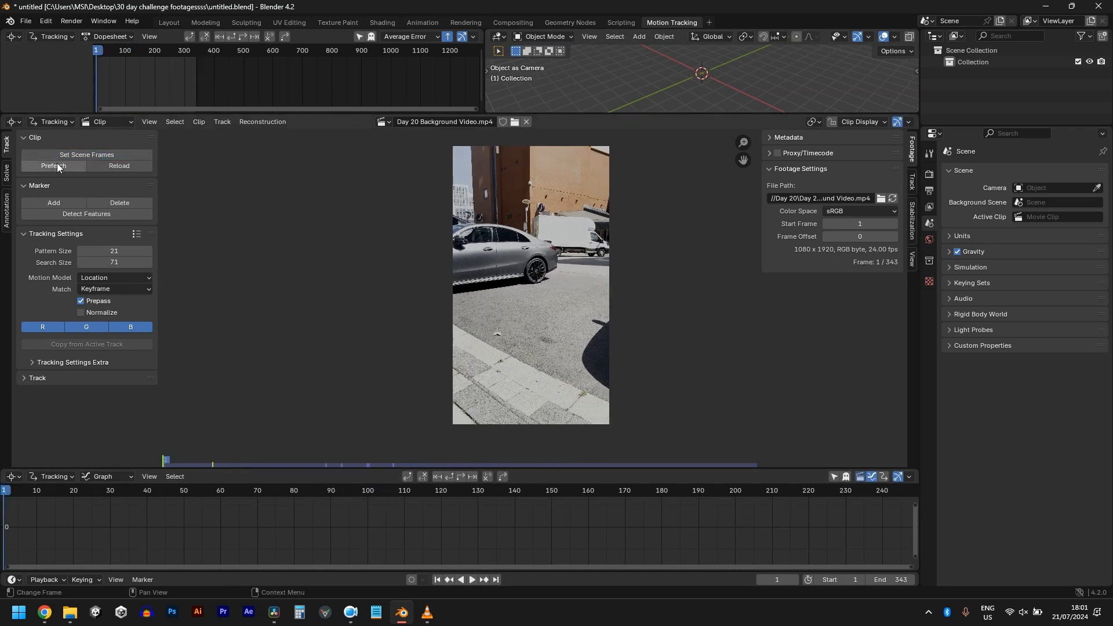
left_click(51, 168)
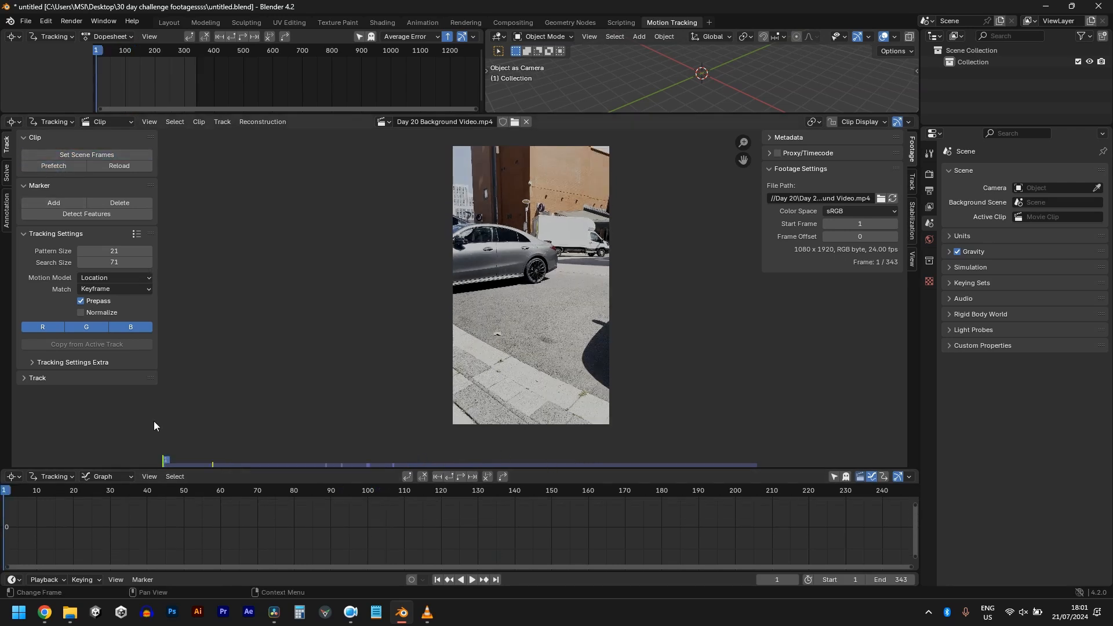
- Detect features on the first and last frames, tracking the markers forward and backward through the whole clip
left_click(92, 214)
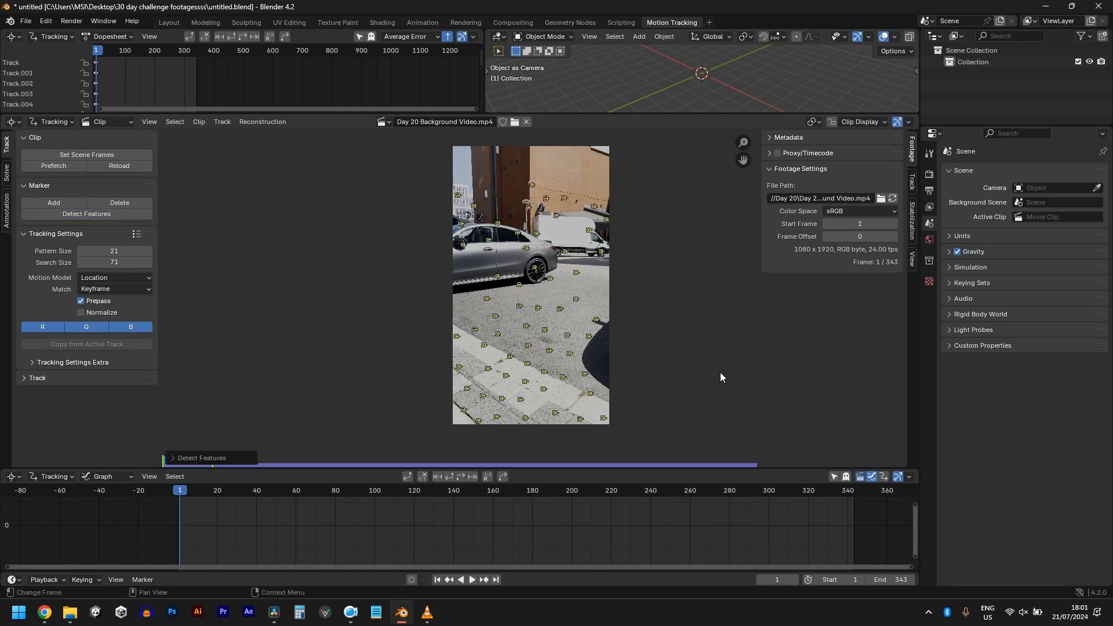
left_click(460, 476)
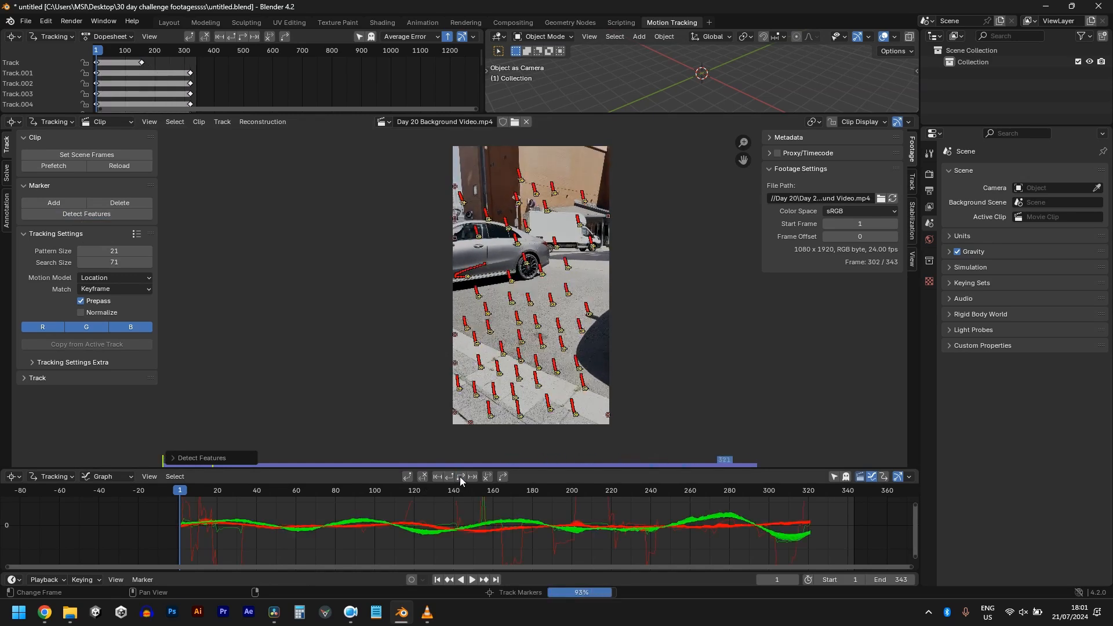
left_click(42, 213)
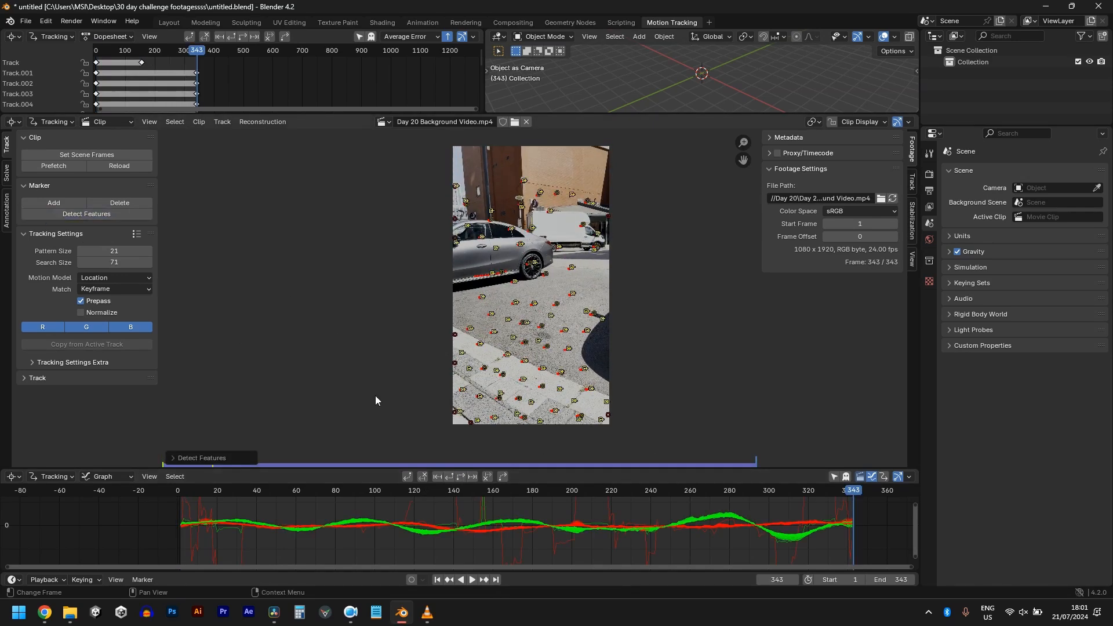
left_click(450, 477)
- Delete the selected stray tracks whose curves spike away from the main group in the graph
key("x")
left_click(767, 529)
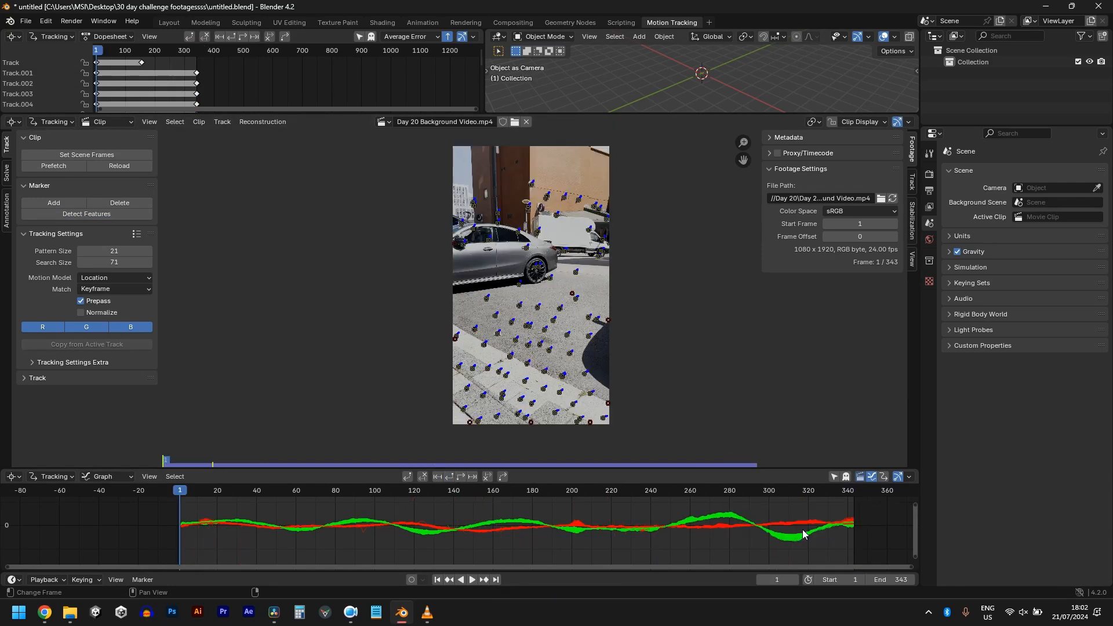
scroll(683, 534, "down", 3)
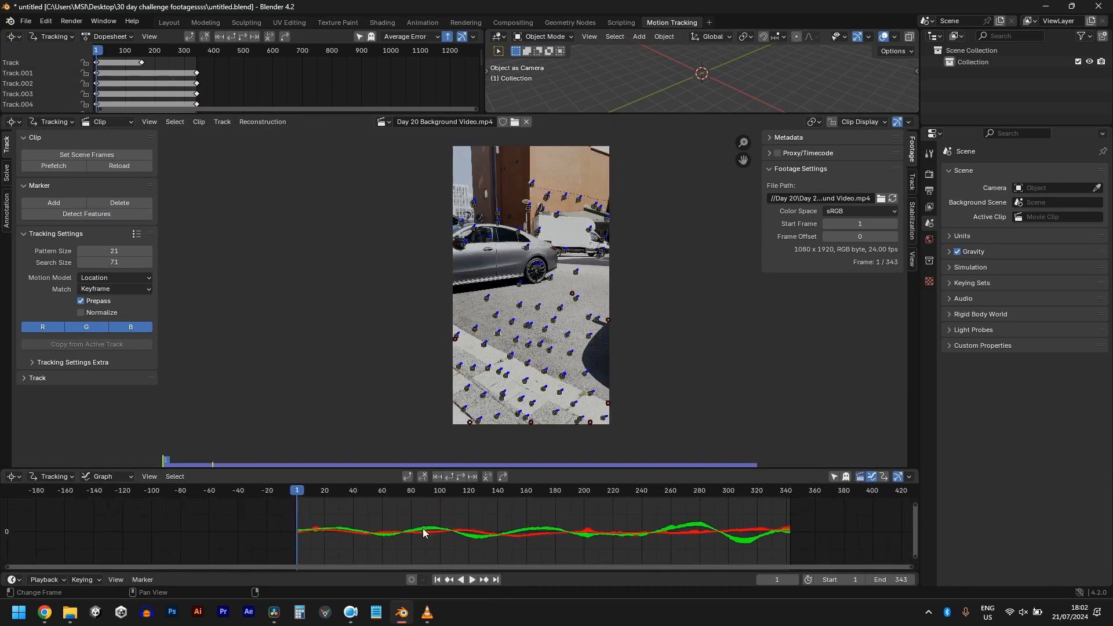
- Solve the camera motion and delete the track whose curve strays around frame 95 in the graph
left_click(7, 173)
left_click(72, 270)
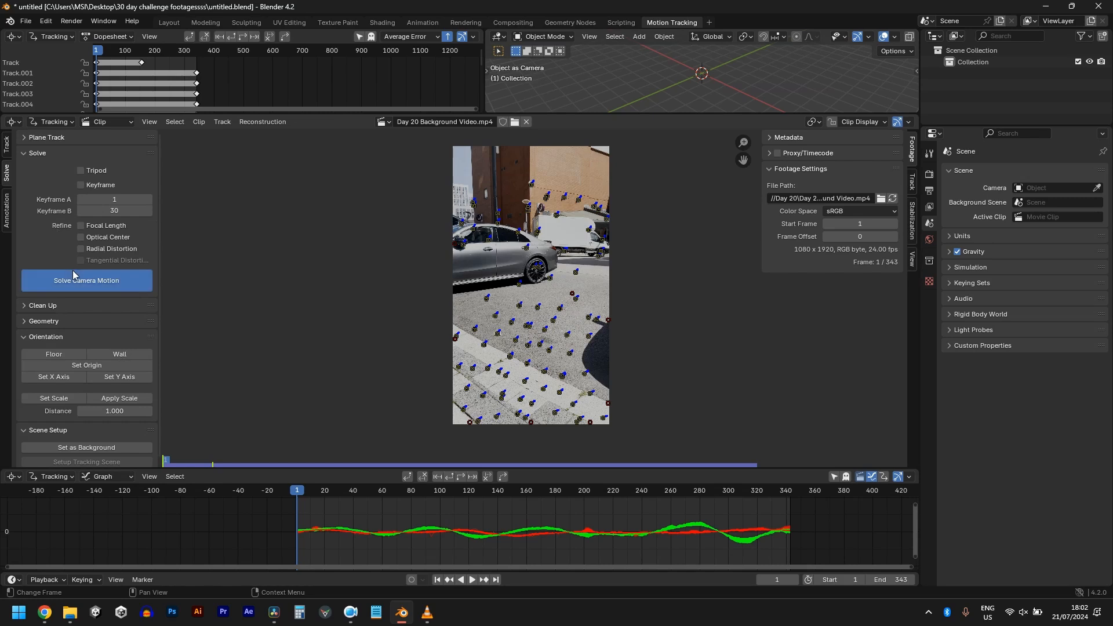
scroll(422, 548, "up", 2)
left_click(417, 548)
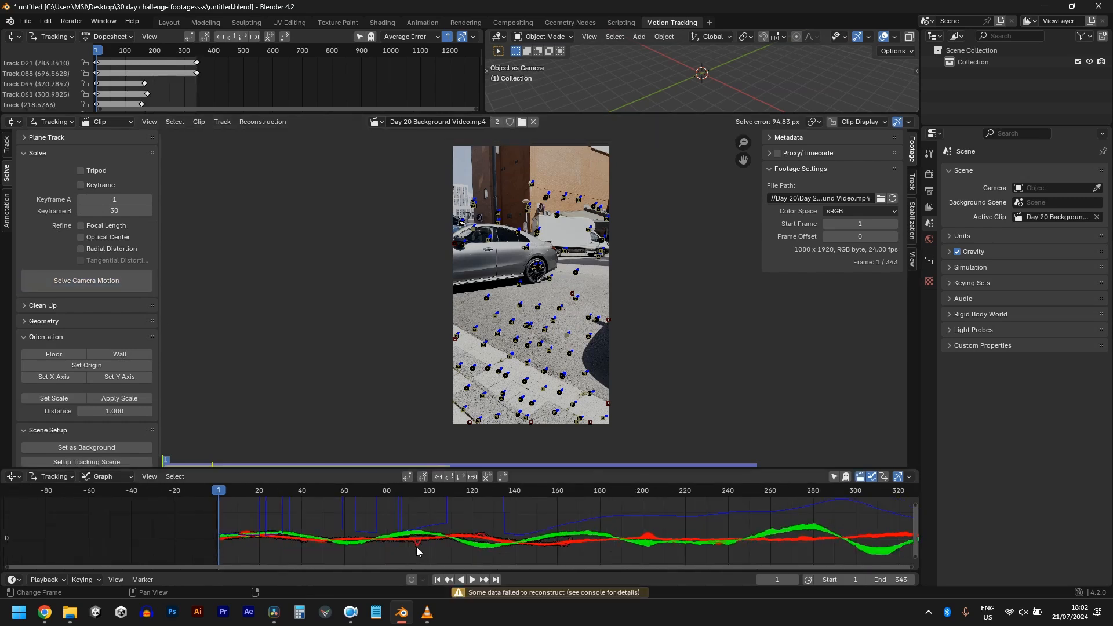
key("x")
left_click(444, 554)
middle_click_drag(695, 552, 638, 550)
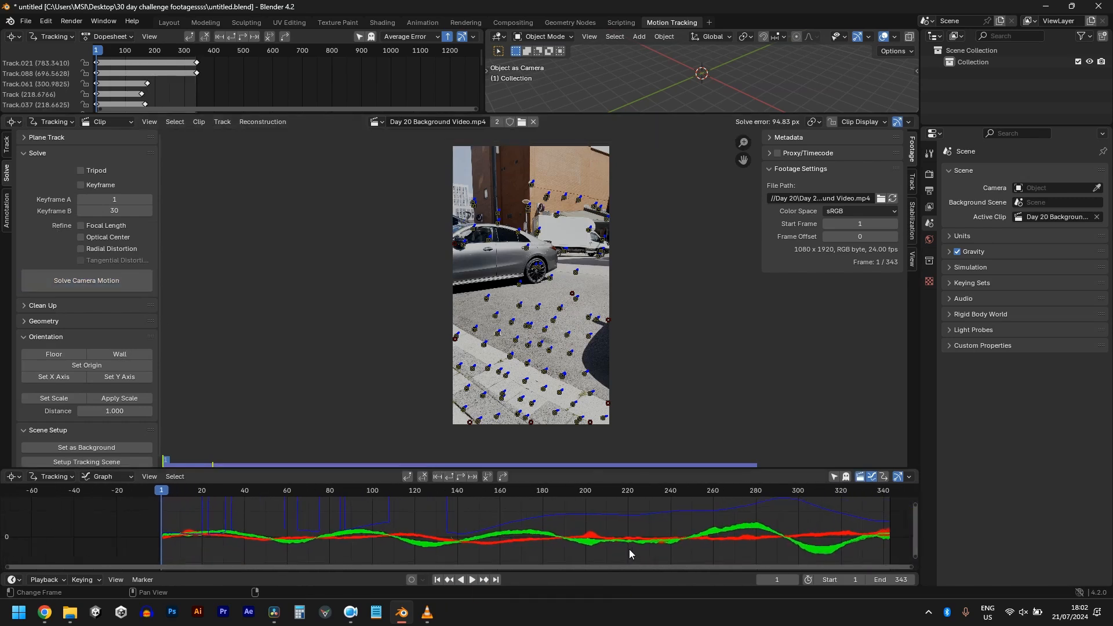
scroll(460, 298, "down", 1)
- Use Clean Tracks with a reprojection error of 100 to select and delete the worst tracks, and re-solve the camera motion
left_click(36, 305)
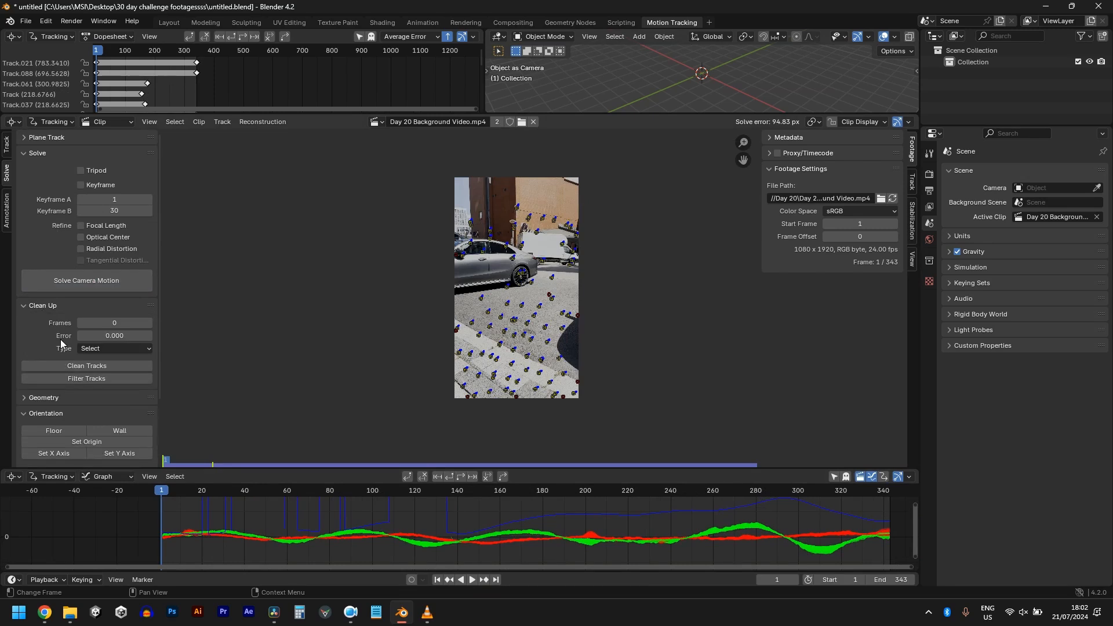
left_click(71, 364)
left_click(173, 460)
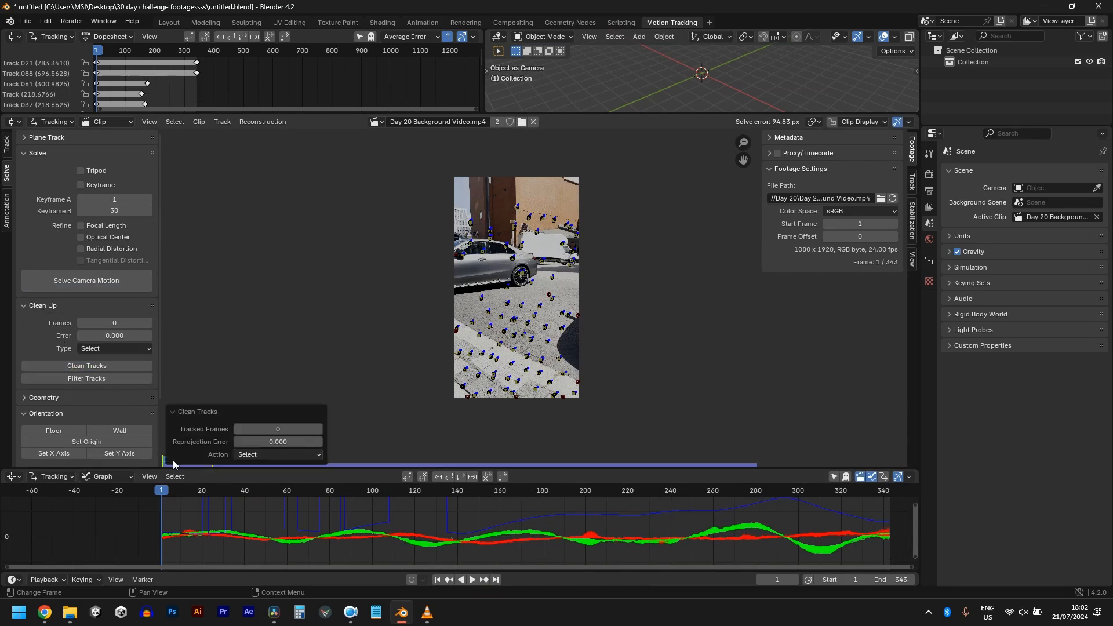
left_click_drag(296, 442, 302, 442)
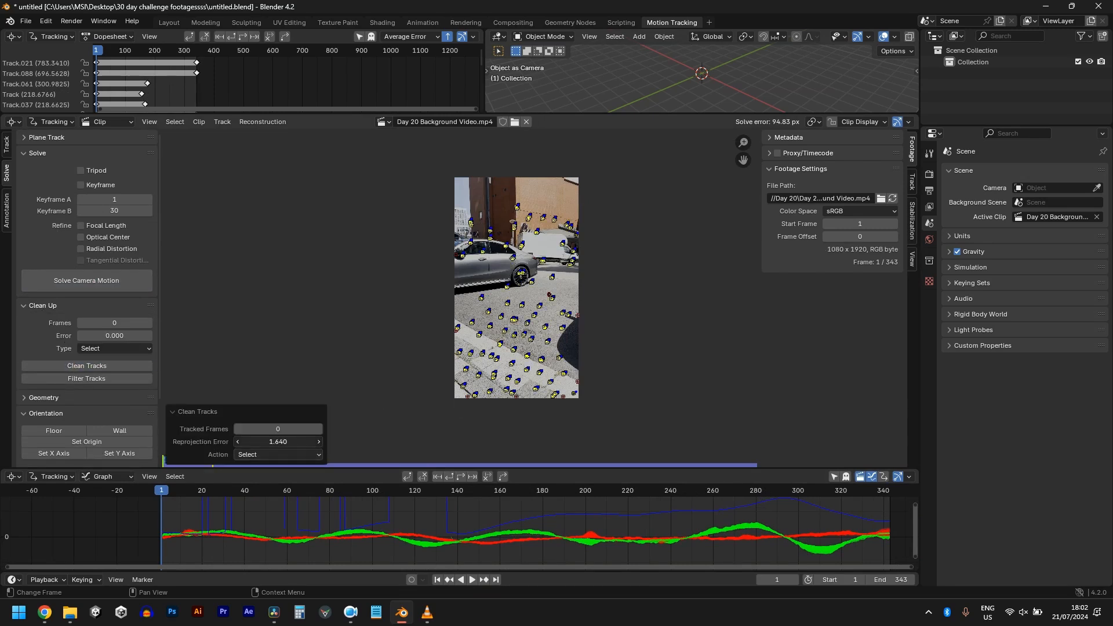
left_click_drag(303, 442, 340, 442)
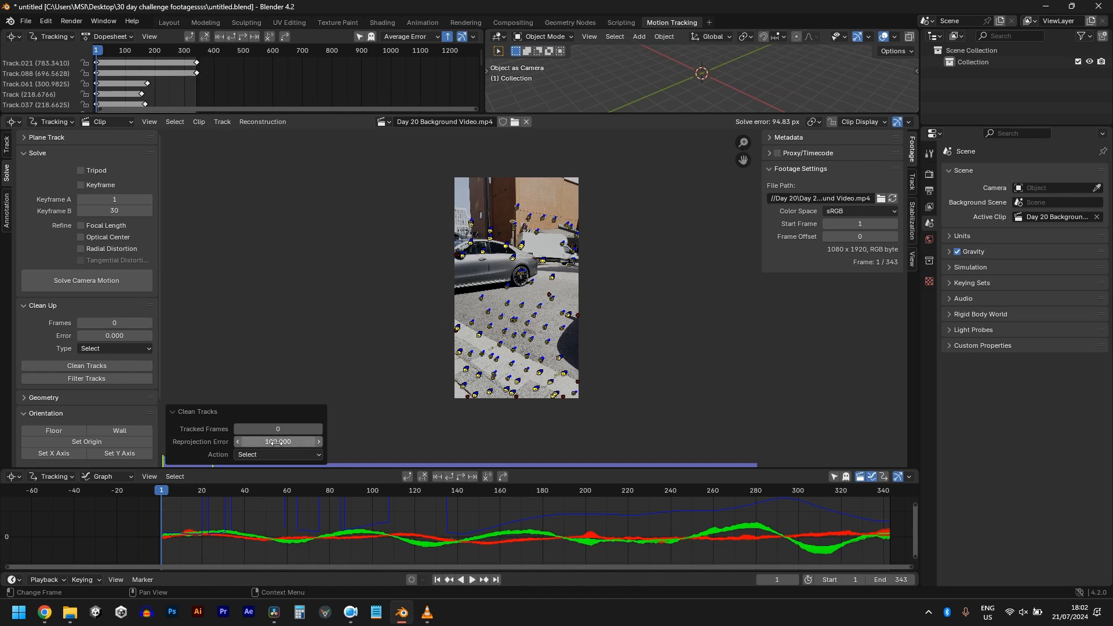
key("x")
left_click(557, 313)
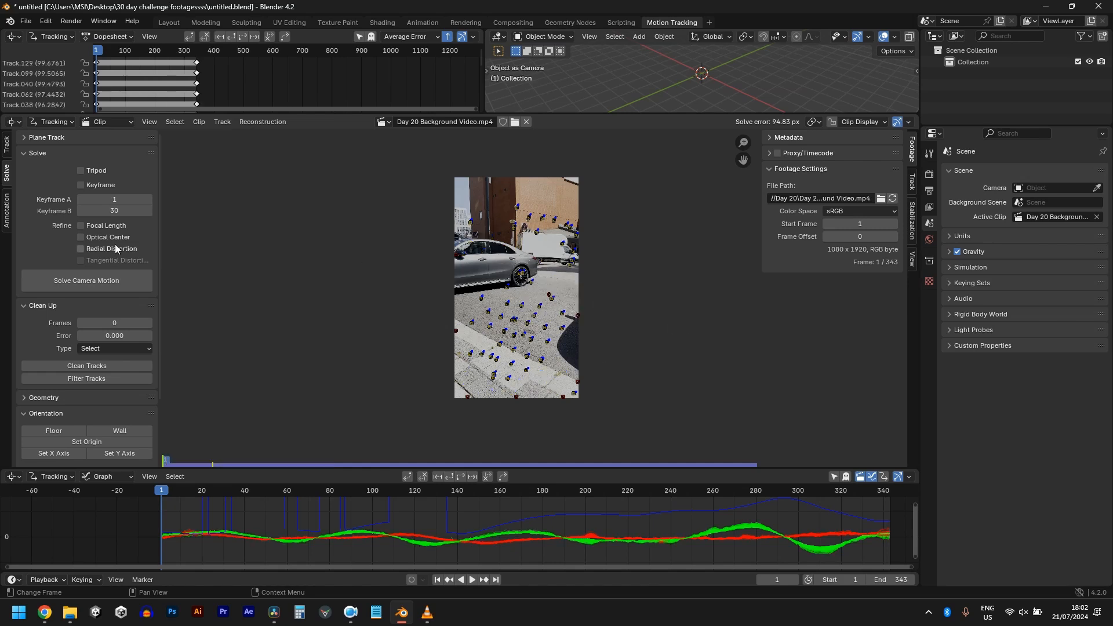
left_click(79, 279)
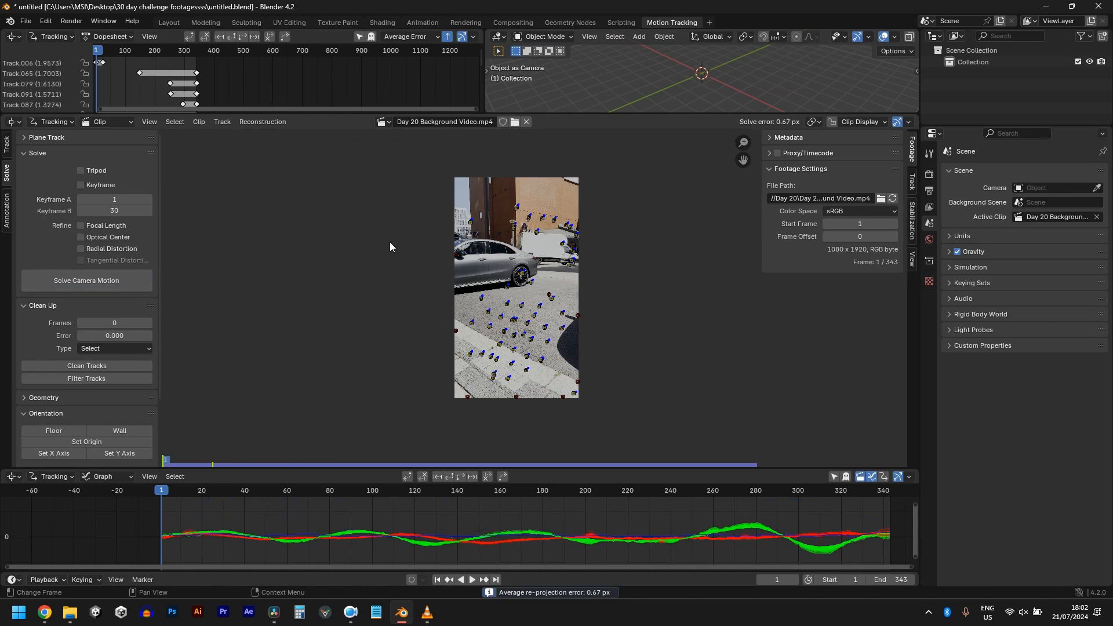
- Clean the tracks at a reprojection error of 0.740, delete the selected ones and solve the camera motion again
left_click(79, 365)
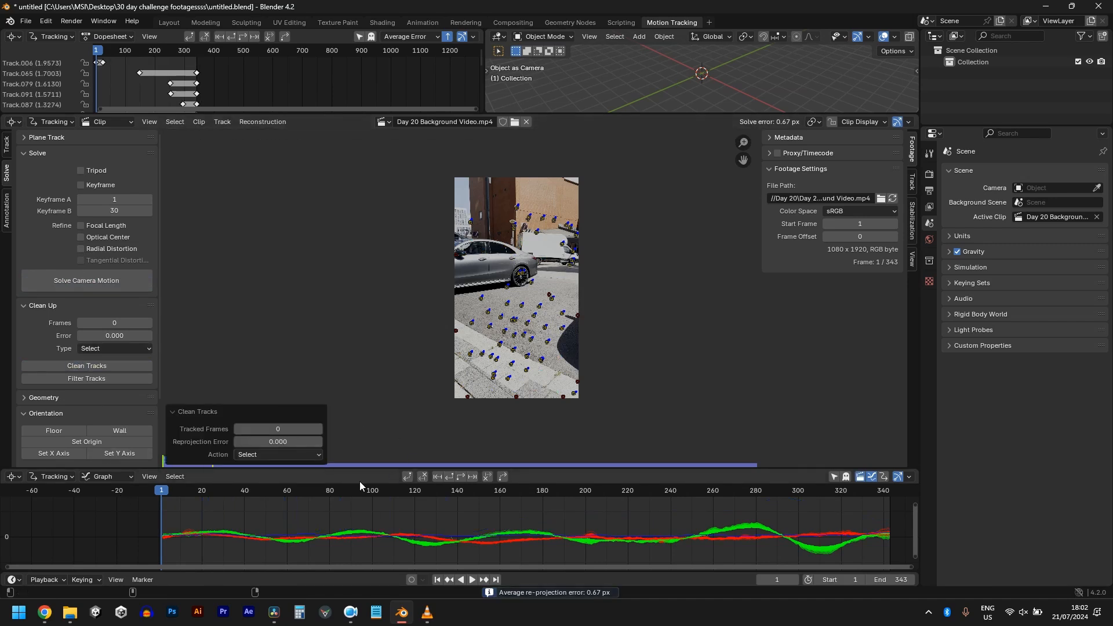
mouse_move(278, 442)
left_mouse_down()
mouse_move(302, 442)
mouse_move(268, 441)
left_mouse_up()
key("x")
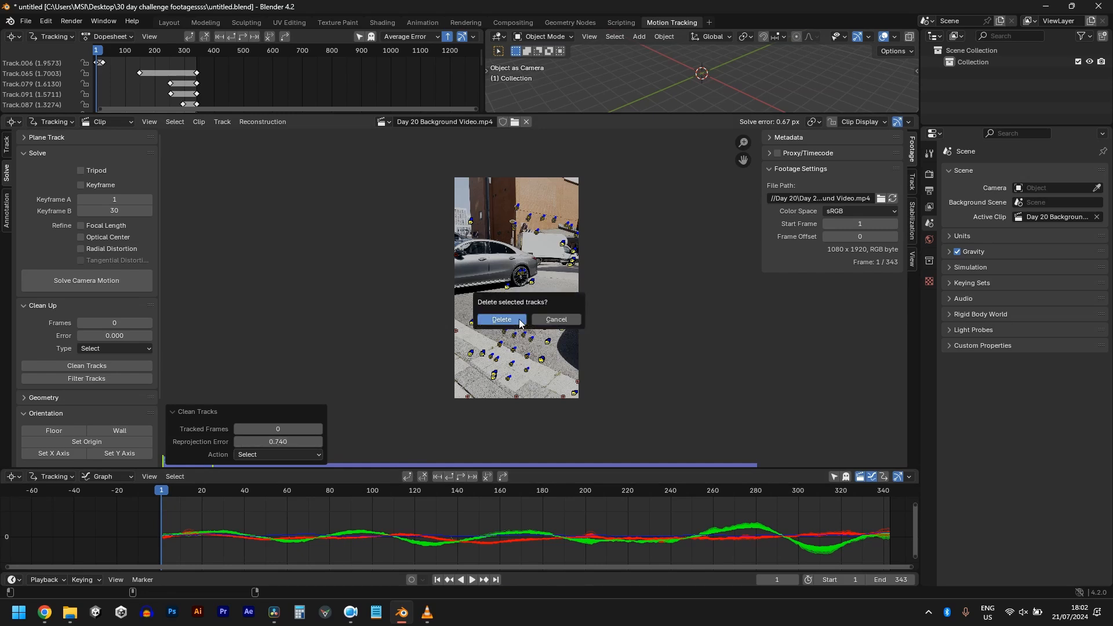
left_click(520, 320)
left_click(124, 280)
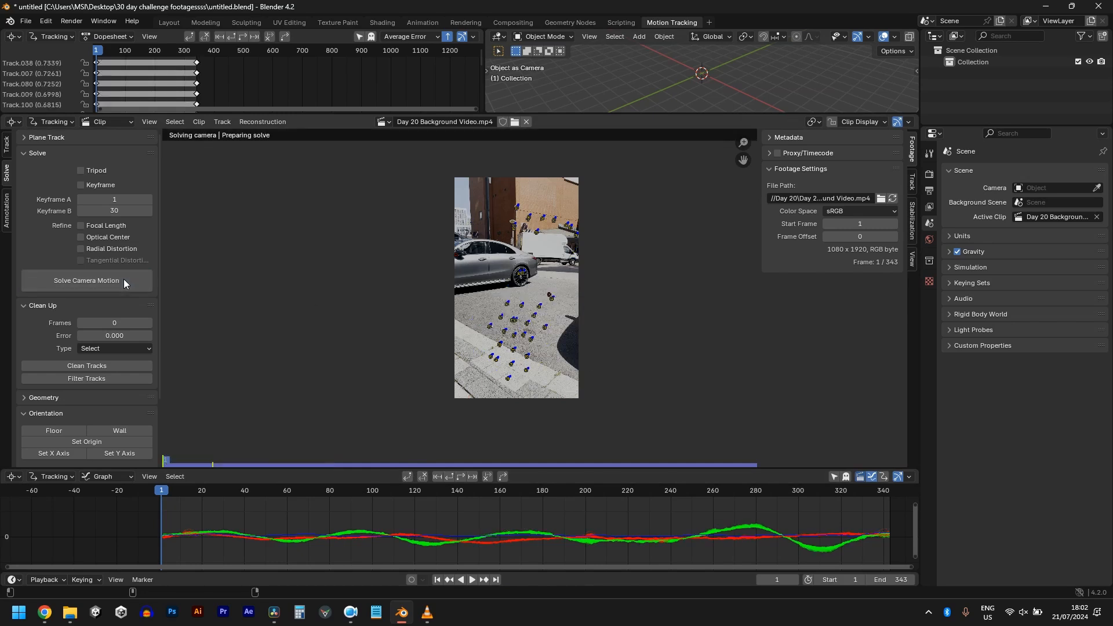
- Remove the tracks selected by Clean Tracks at a reprojection error of 0.500 and re-solve the camera motion
left_click(98, 363)
left_click_drag(246, 441, 259, 442)
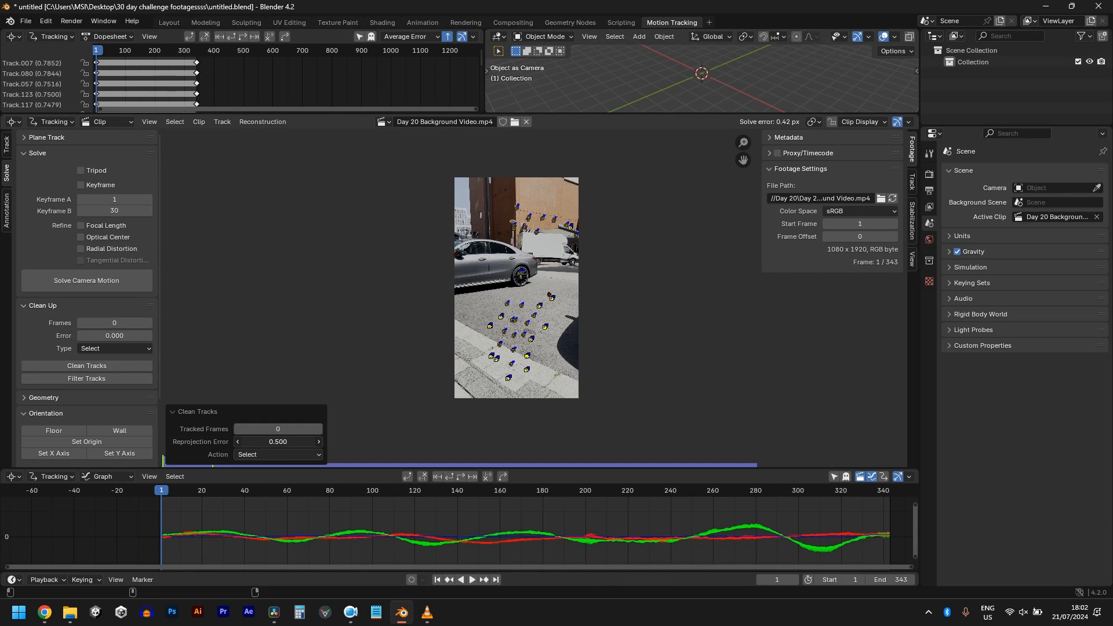
key("x")
left_click(521, 310)
left_click(115, 288)
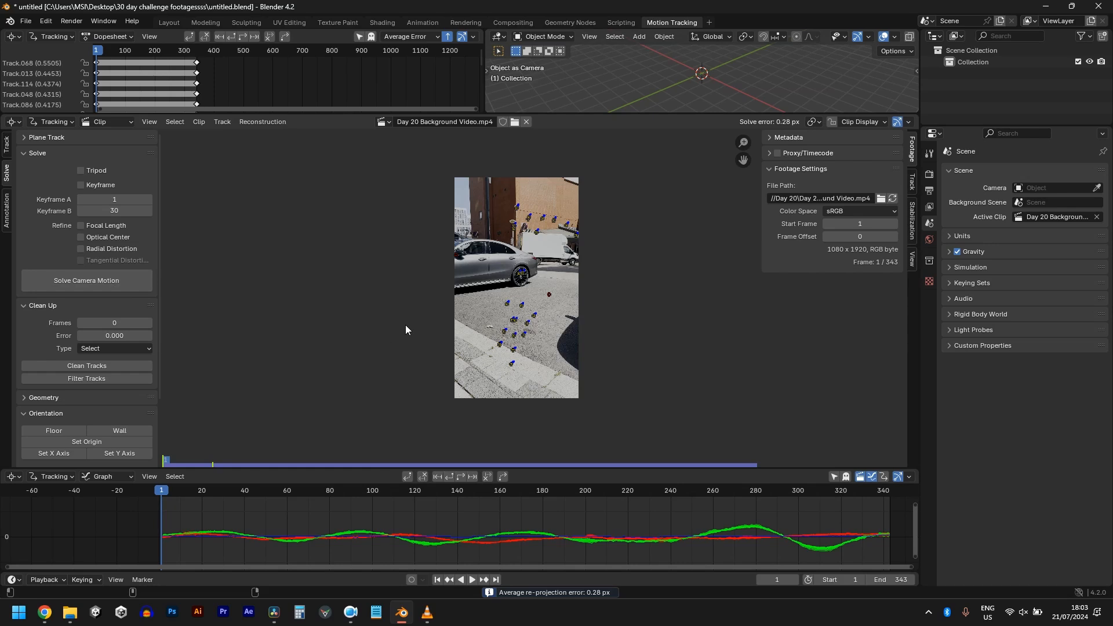
- Set the render resolution to 1080 px wide by 1920 px high
scroll(119, 377, "down", 3)
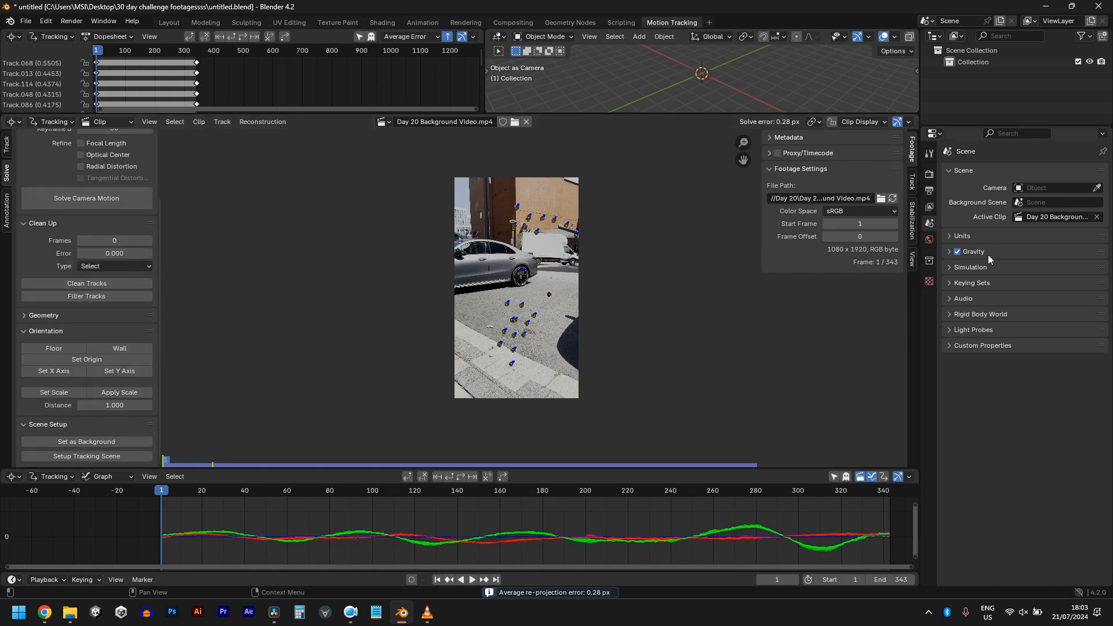
left_click(930, 190)
left_click(1042, 198)
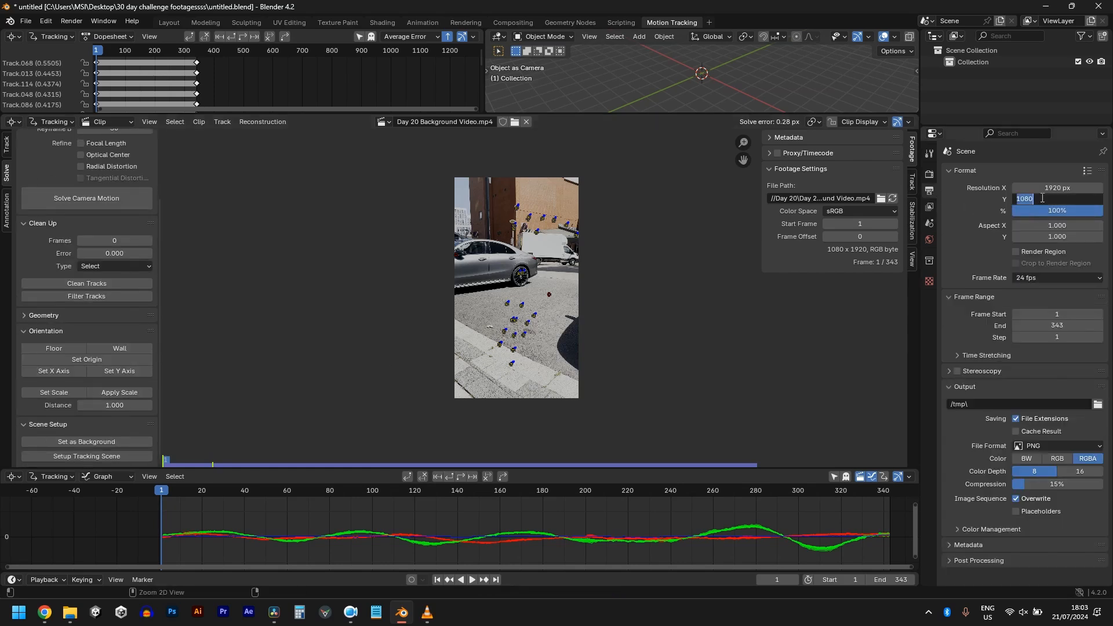
type("1")
key("Return")
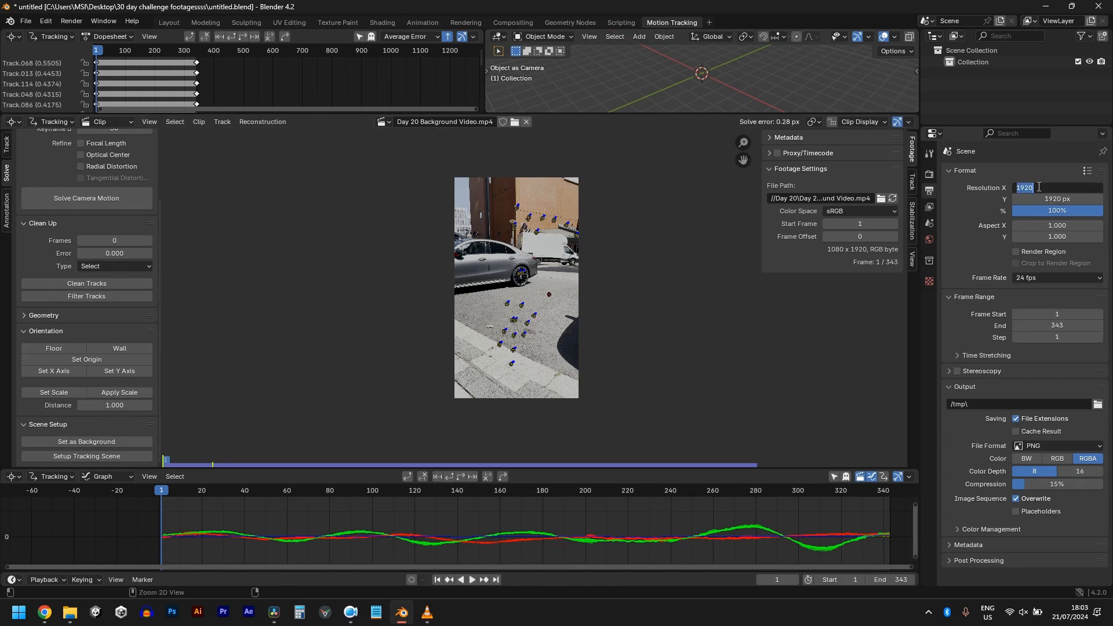
left_click(1038, 187)
type("1080")
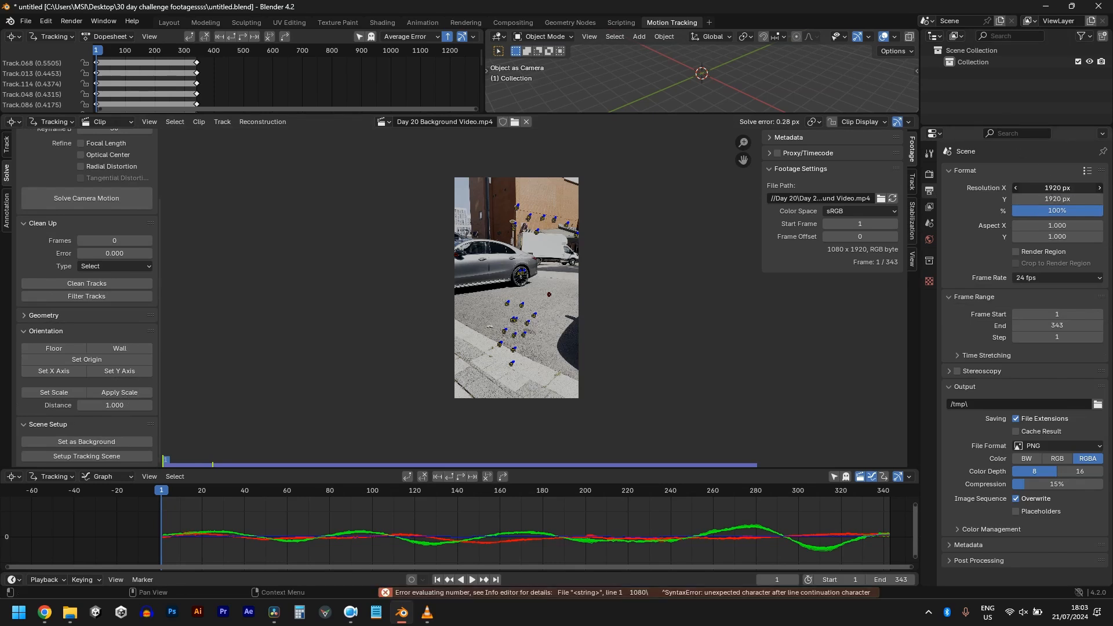
key("Return")
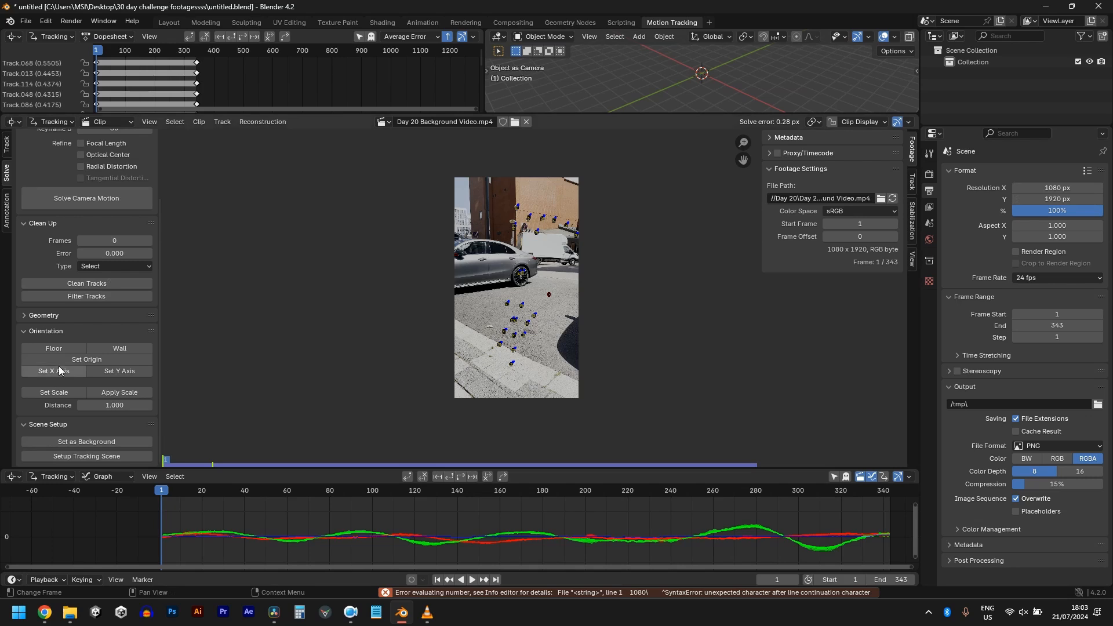
- Set up the tracking scene from the solved clip and enlarge the 3D viewport
left_click(84, 458)
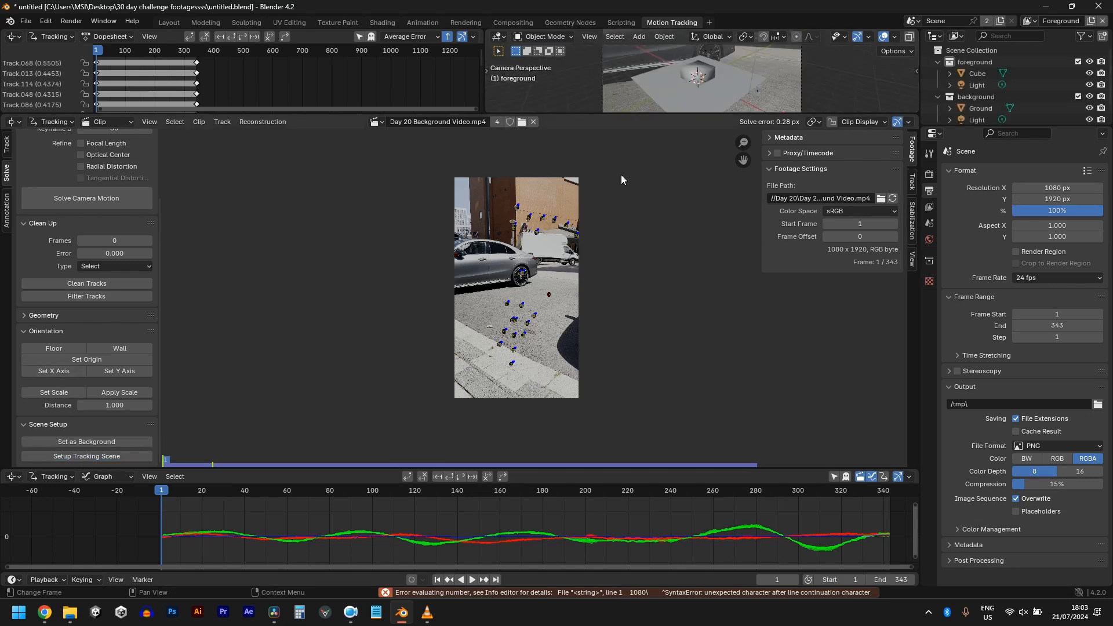
left_click_drag(653, 116, 649, 224)
scroll(531, 374, "up", 4)
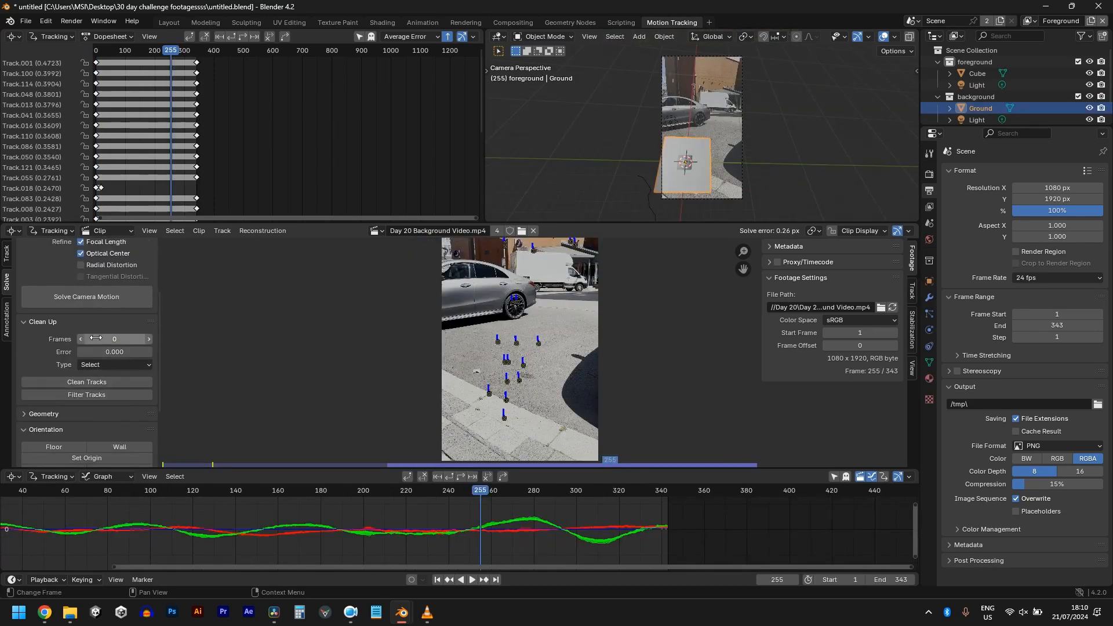
- Delete the tracks that Clean Tracks selects at a reprojection error of 0.350 and solve the camera motion again
left_click(87, 381)
left_click_drag(278, 442, 302, 442)
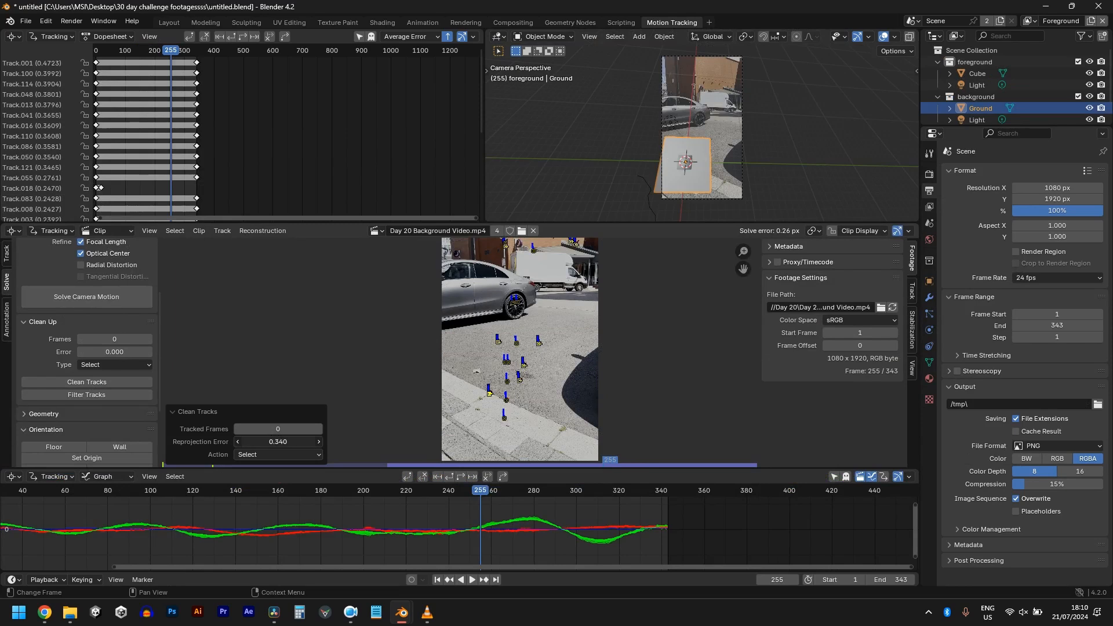
key("x")
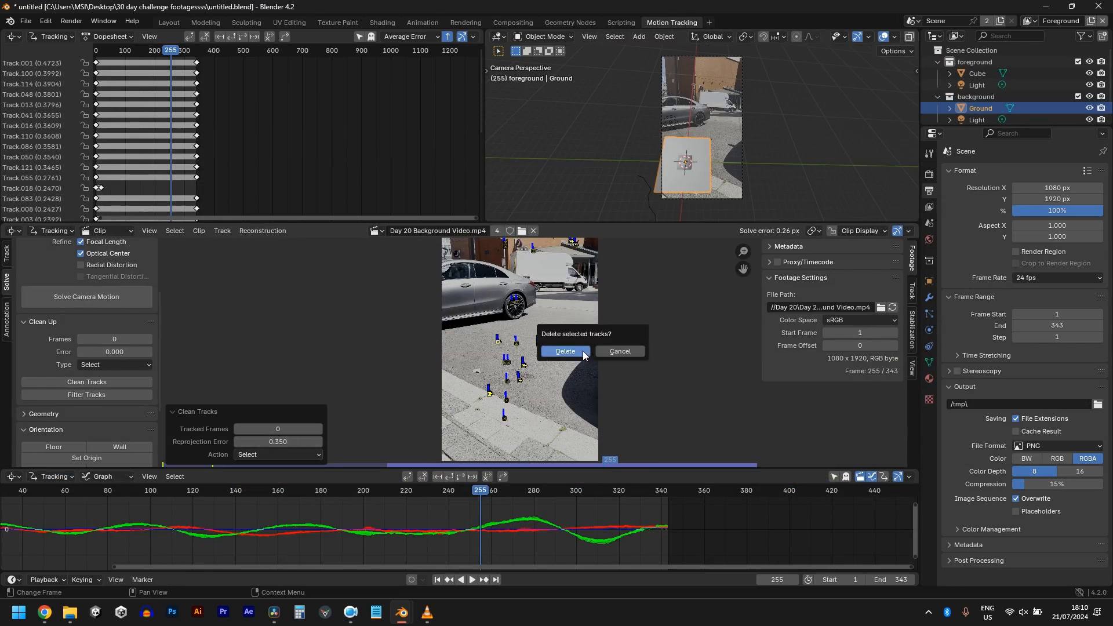
left_click(583, 350)
left_click(59, 299)
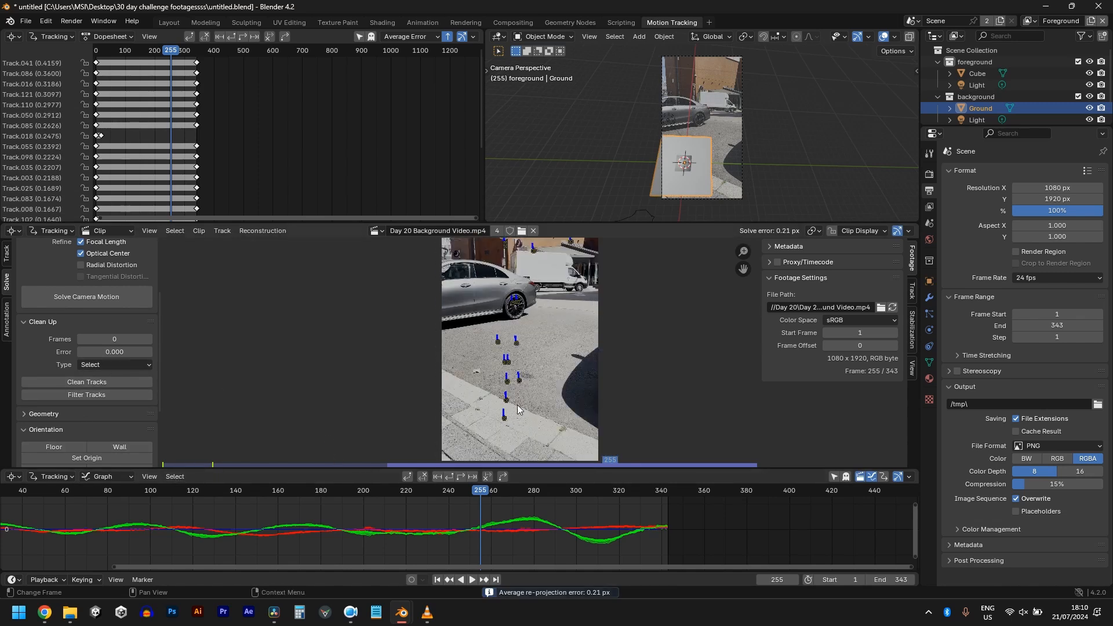
- Select three tracked markers on the road surface and define them as the scene's floor
scroll(517, 405, "up", 1)
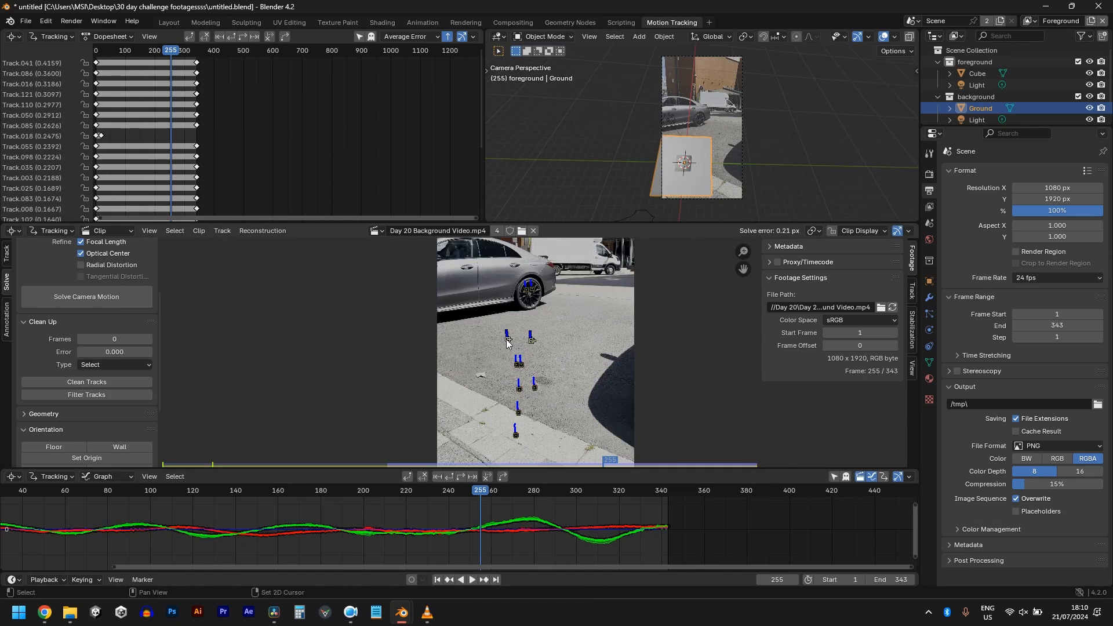
left_click(535, 387, "shift")
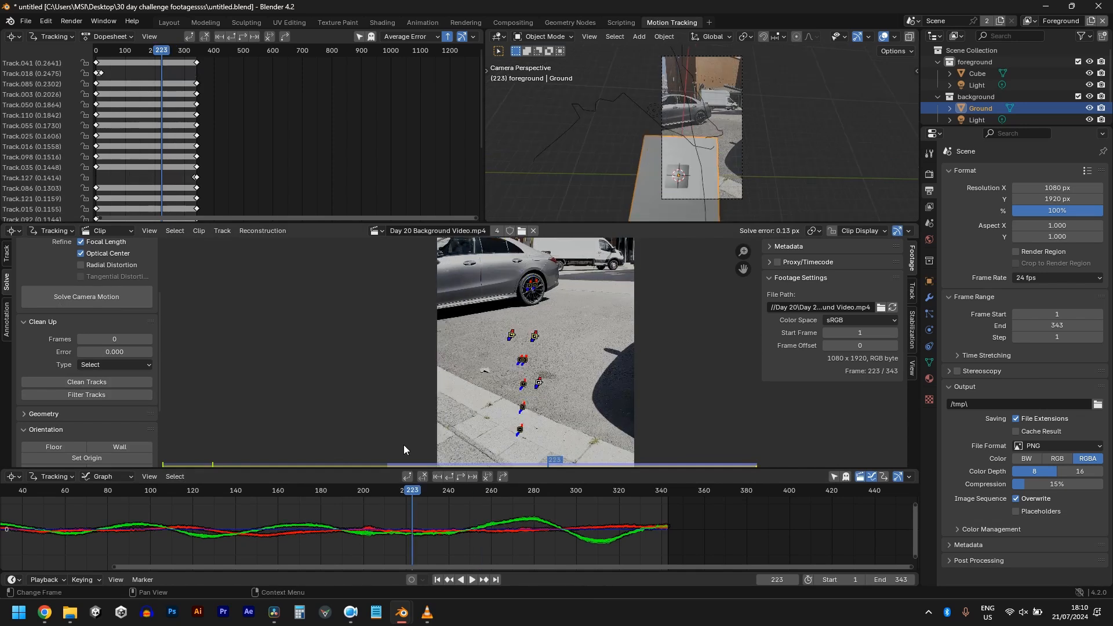
scroll(128, 388, "down", 1)
left_click(71, 419)
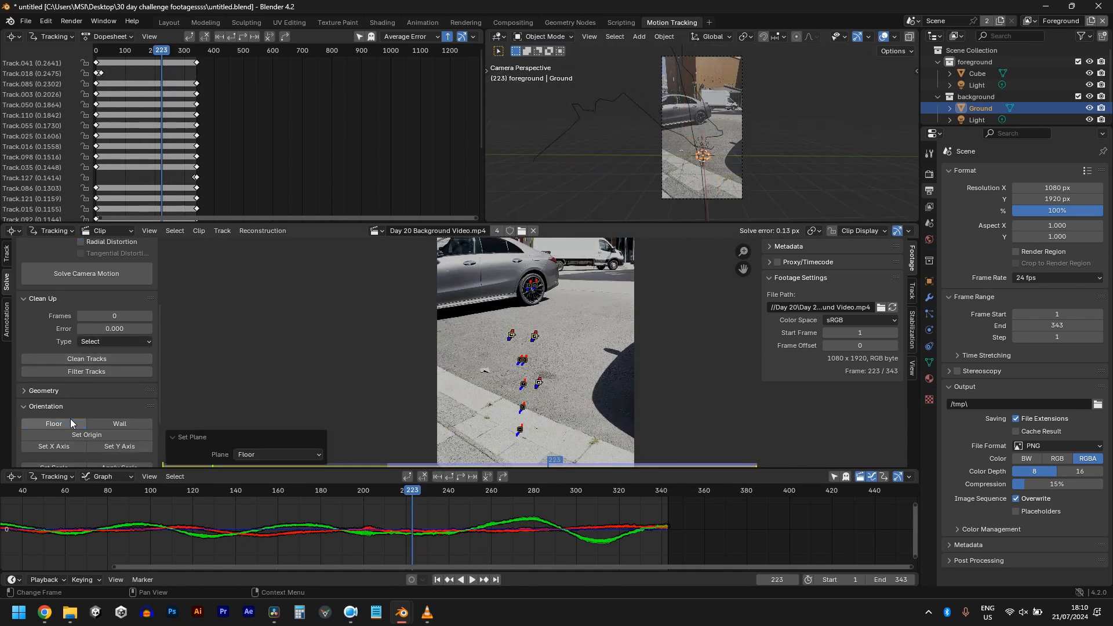
- Check how the Ground plane sits on the road surface and scrub the clip to frame 187
scroll(726, 163, "up", 5)
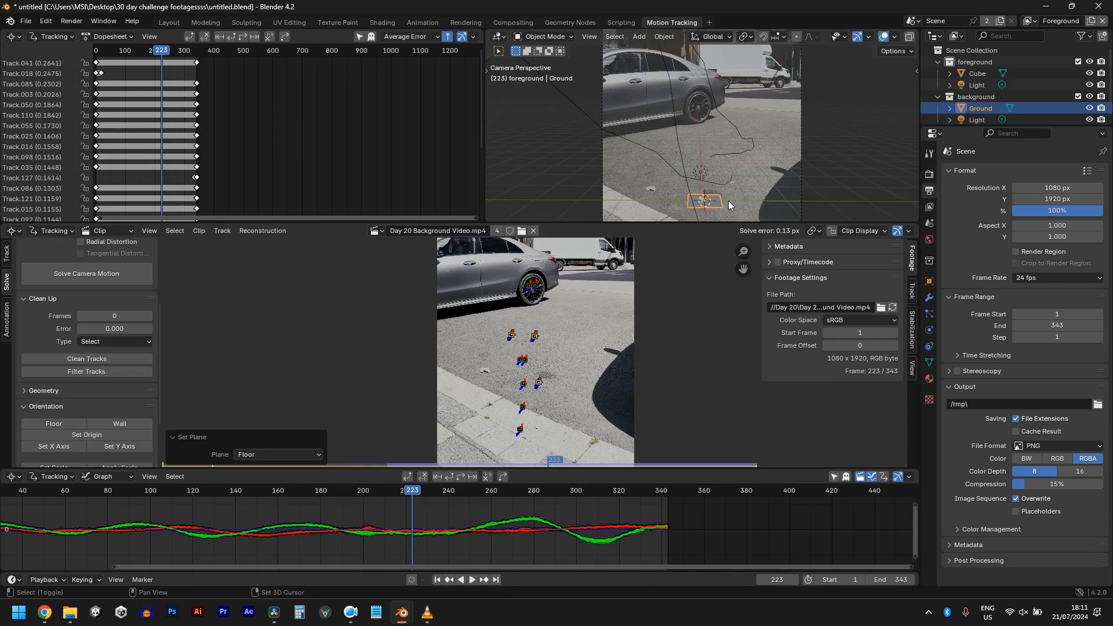
scroll(719, 105, "up", 8)
mouse_move(730, 193)
middle_mouse_down("shift")
mouse_move(717, 109)
mouse_move(725, 204)
middle_mouse_up("shift")
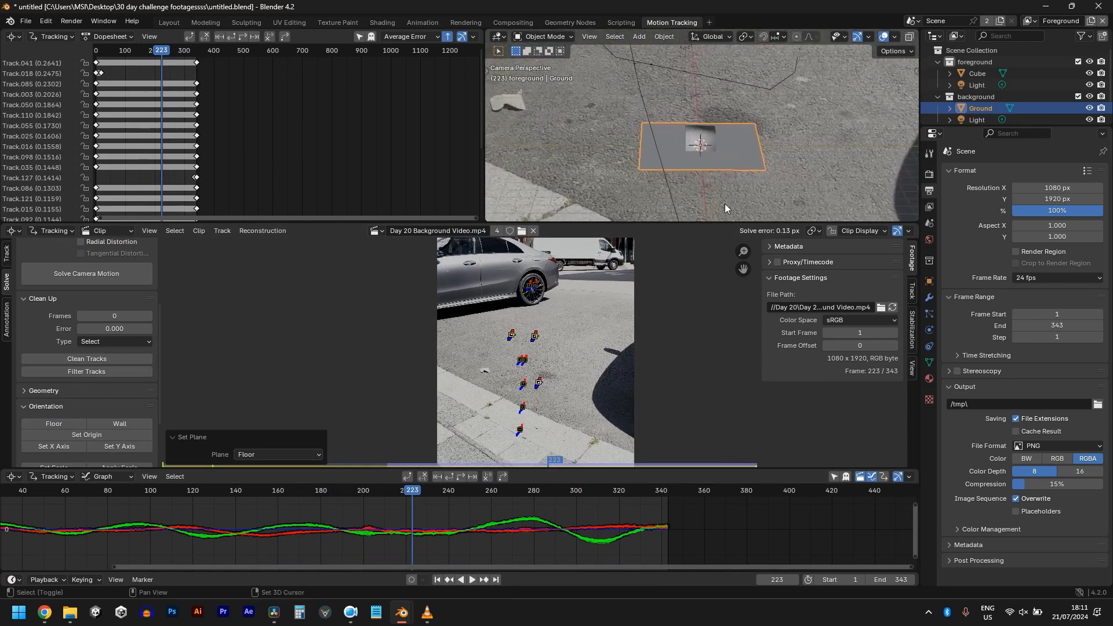
scroll(723, 201, "up", 2)
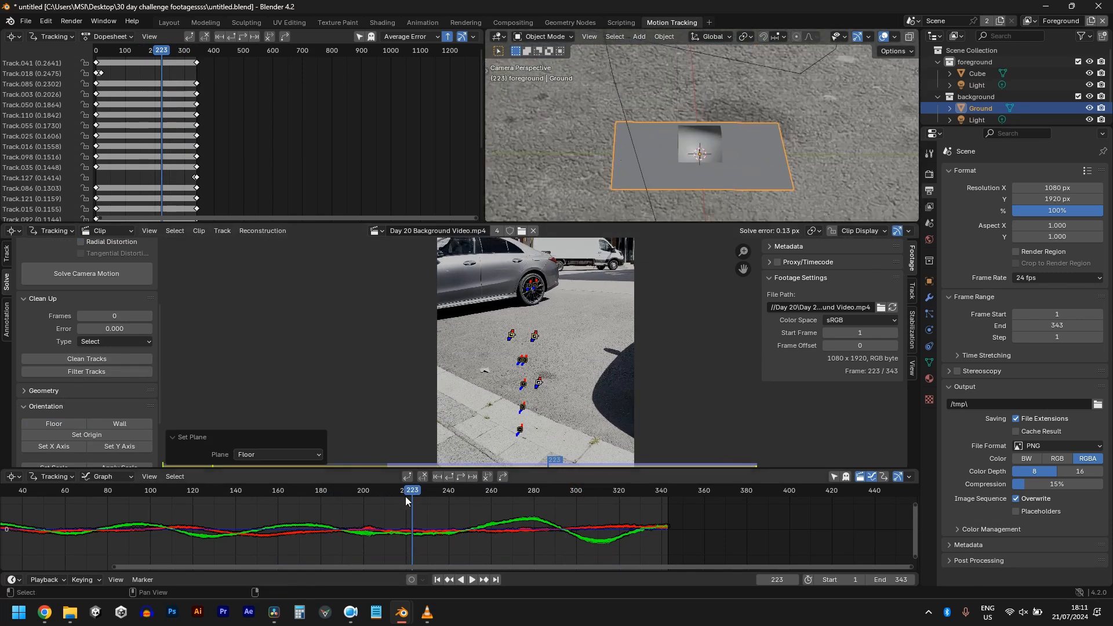
left_click_drag(405, 491, 464, 517)
scroll(700, 186, "down", 6)
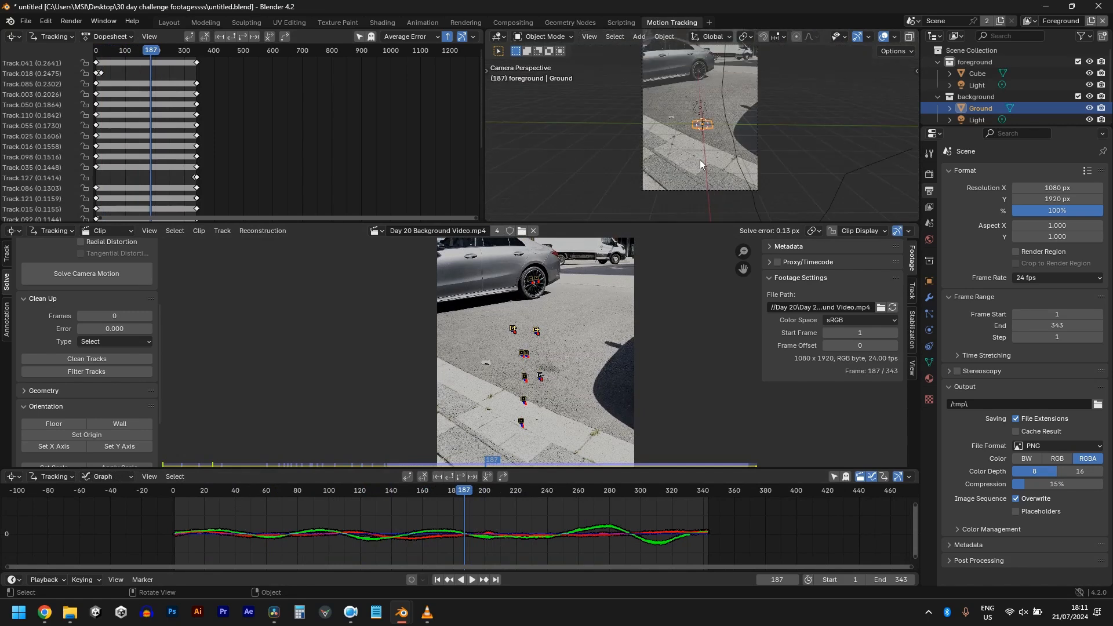
- Select the two upper tracked markers on the road and set the scene scale from them with a distance of 1.000
left_click(513, 329)
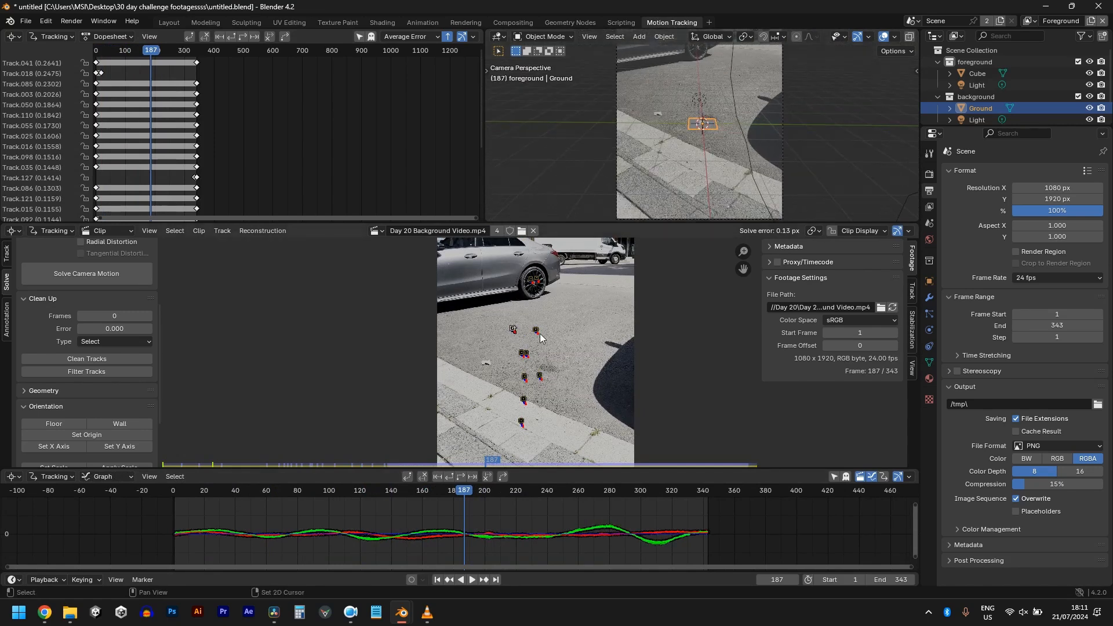
left_click(537, 330, "shift")
scroll(215, 363, "down", 2)
scroll(123, 375, "down", 1)
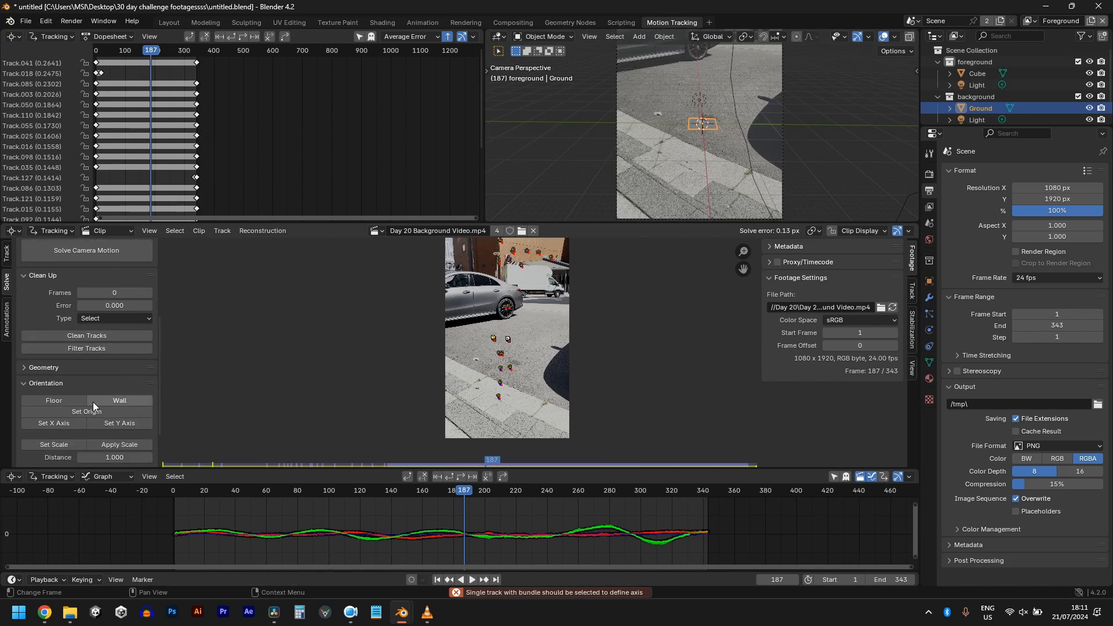
left_click(63, 444)
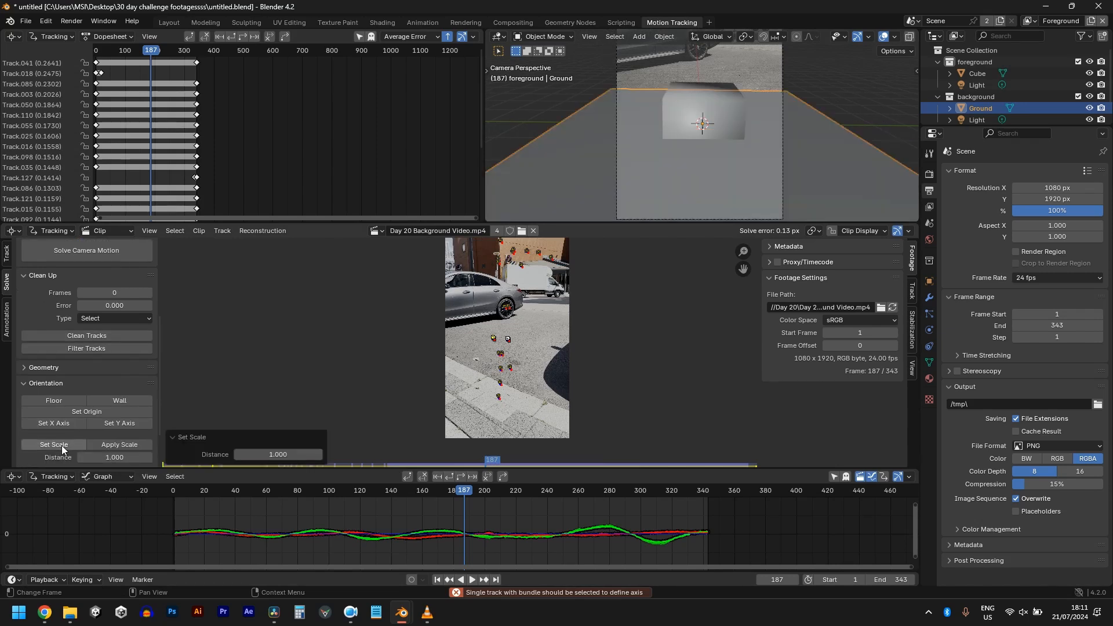
scroll(799, 119, "down", 3)
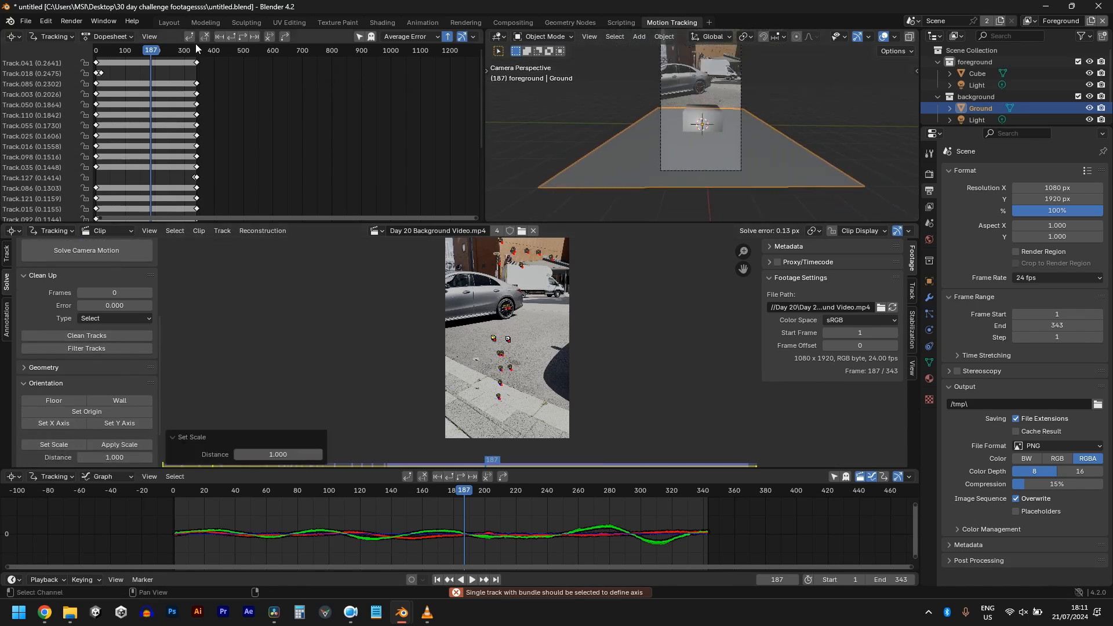
- Play the tracked shot in the Layout workspace and hide the Ground plane so only the cube covers the footage
left_click(169, 22)
scroll(517, 325, "down", 2)
key("space")
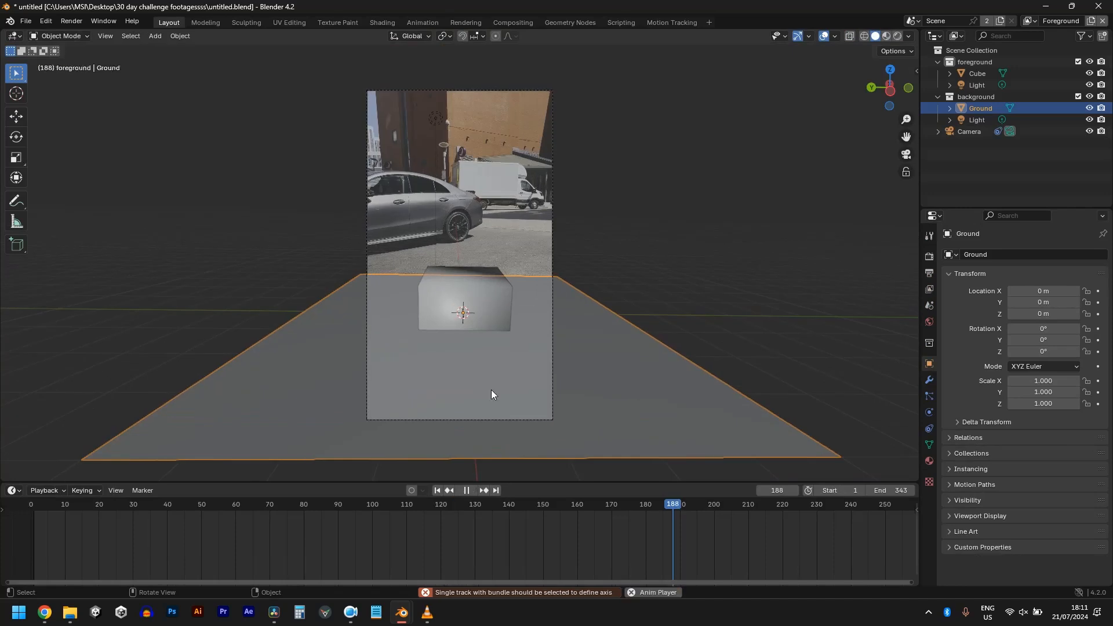
scroll(460, 298, "up", 3)
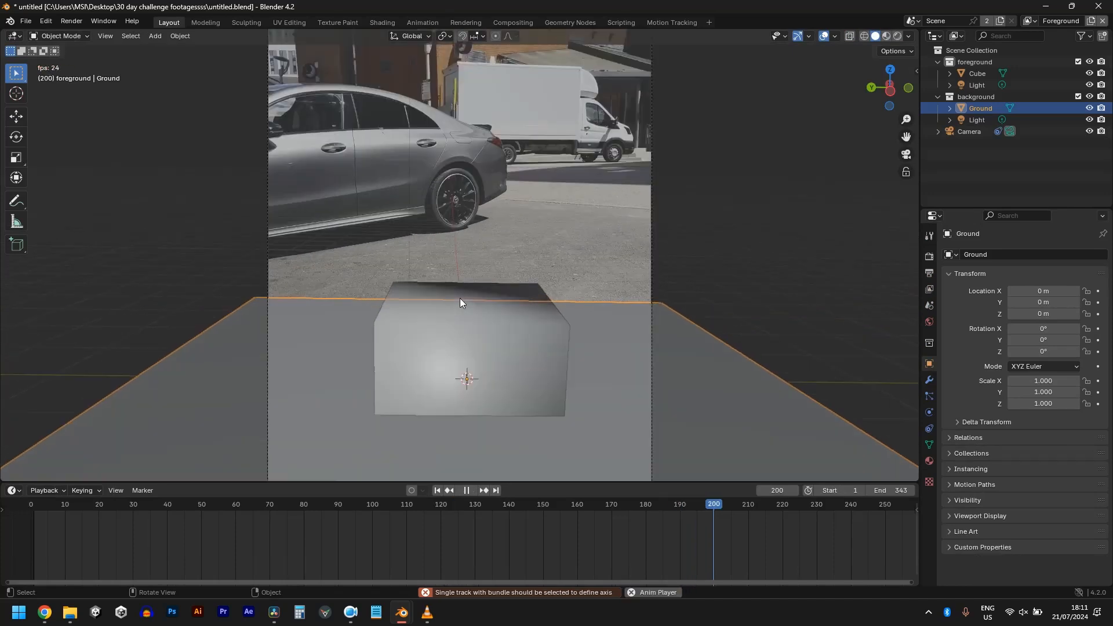
left_click(1089, 107)
scroll(477, 330, "down", 3)
middle_click_drag(462, 347, 490, 245, "shift")
scroll(487, 293, "up", 1)
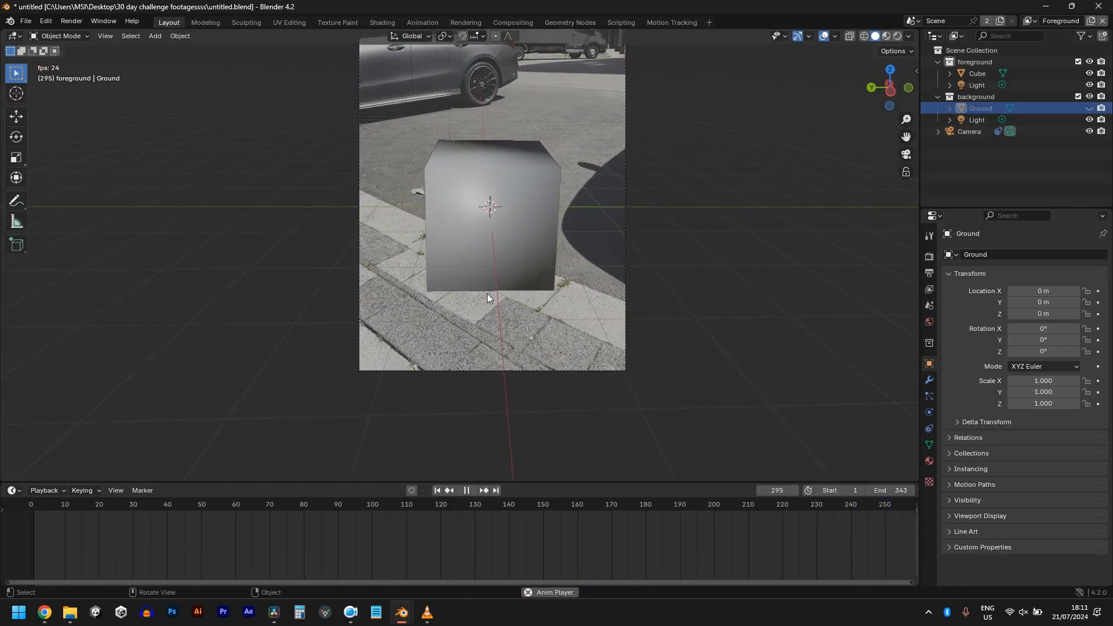
scroll(487, 294, "up", 3)
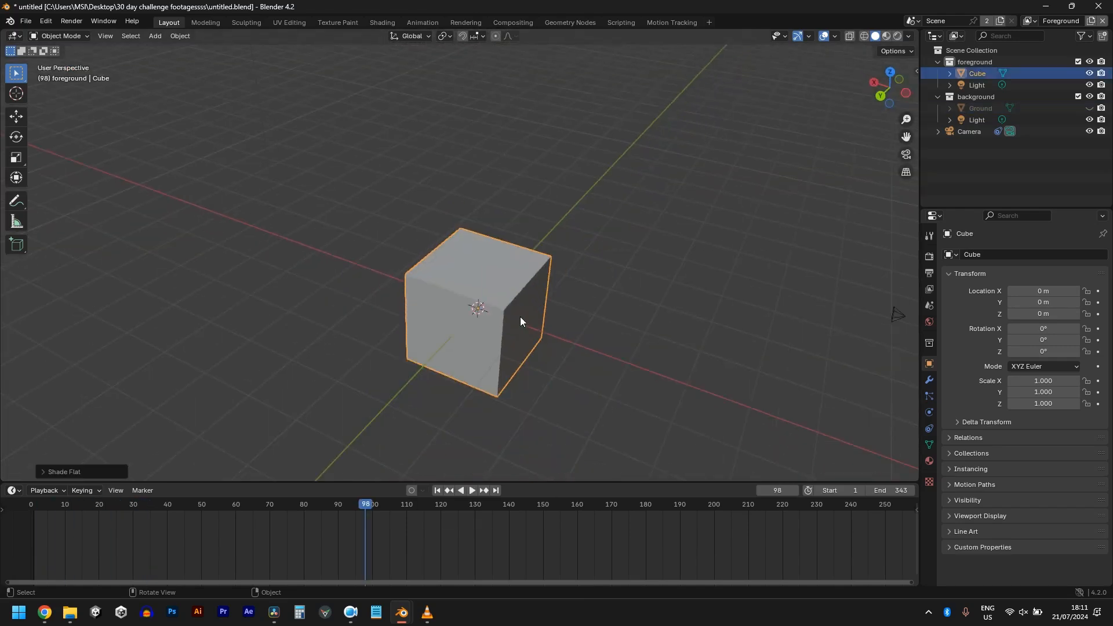
- Move the cube's whole mesh 1 m down along Z in Edit Mode and return to the camera view
middle_click_drag(520, 320, 479, 304)
scroll(493, 304, "up", 2)
key("Tab")
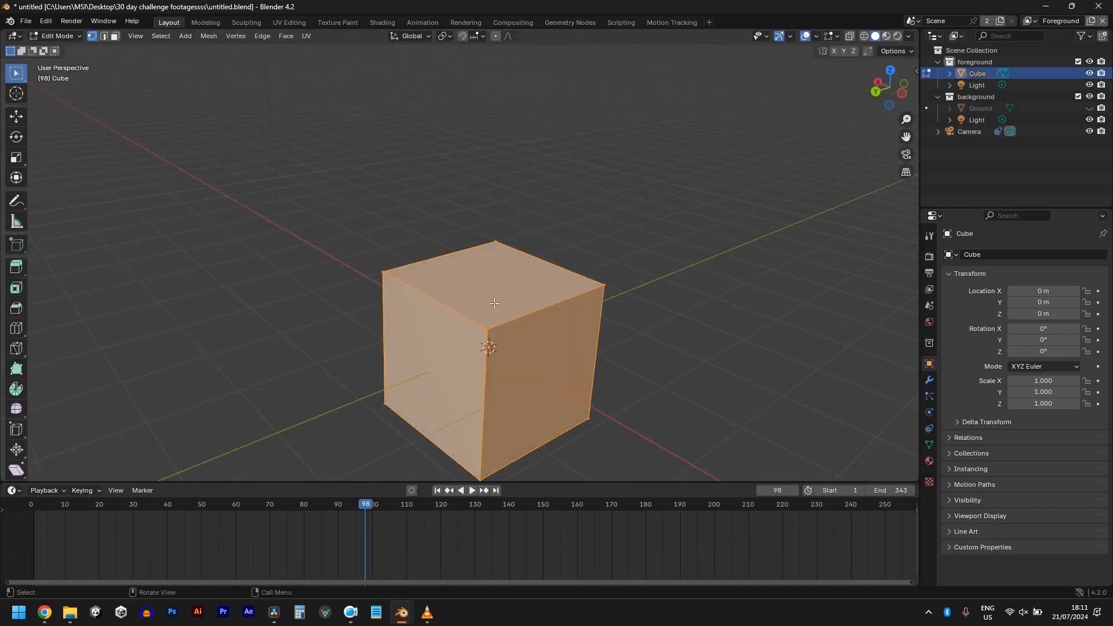
key("g")
key("z")
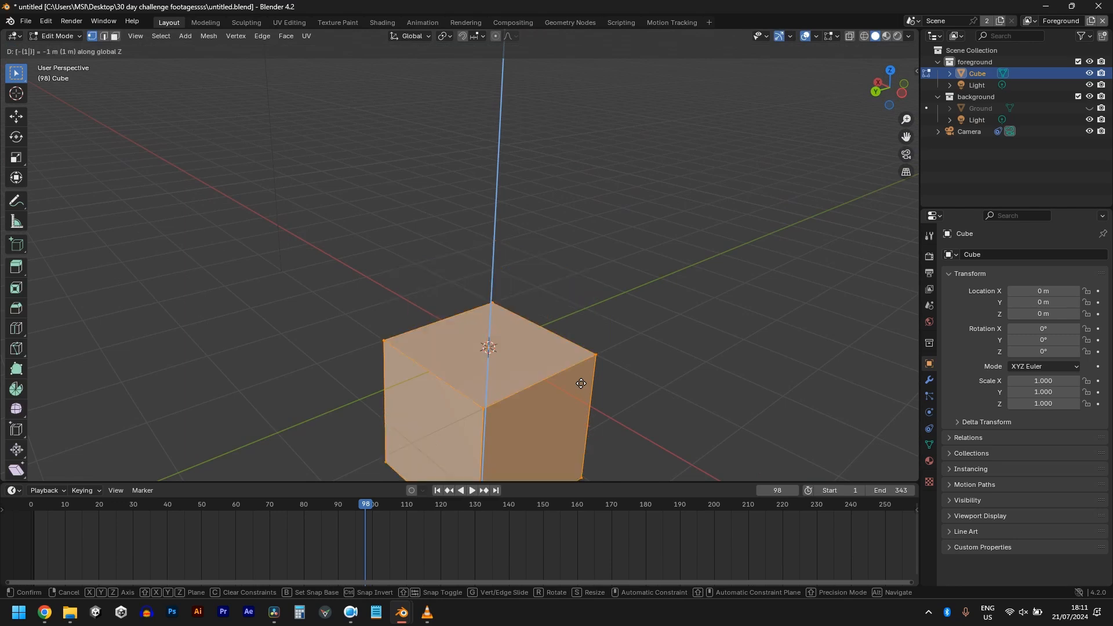
left_click(582, 381)
key("Tab")
middle_click_drag(473, 303, 478, 348)
key("KP_0")
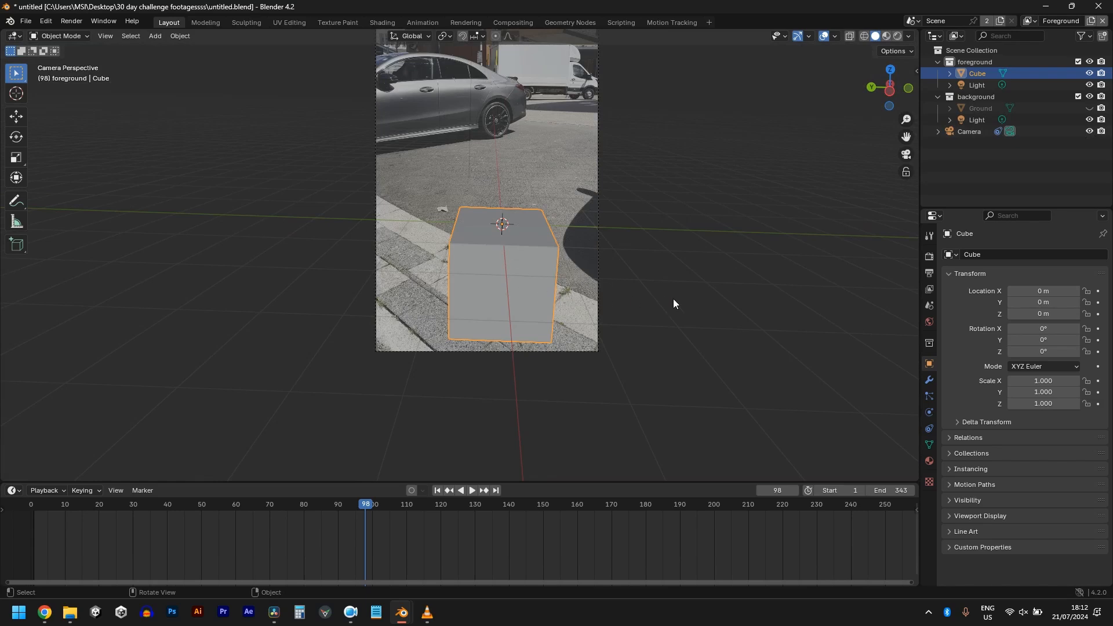
- Scale the cube uniformly to about 0.412 and rotate it around Z to about -43.6° to match the paving direction
key("s")
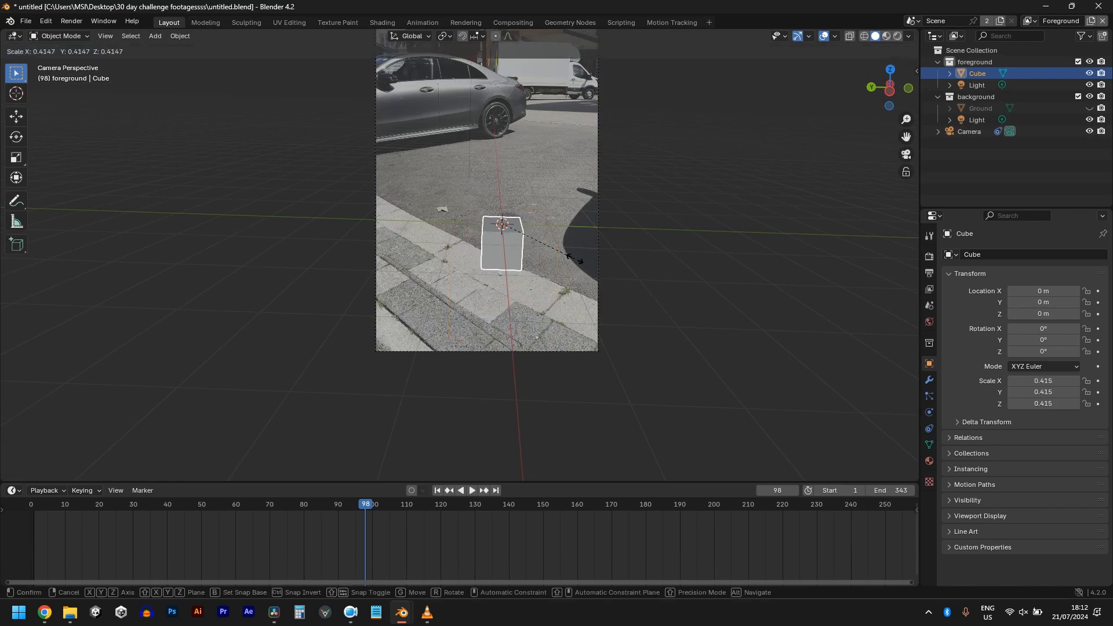
left_click(573, 259)
scroll(567, 267, "up", 2)
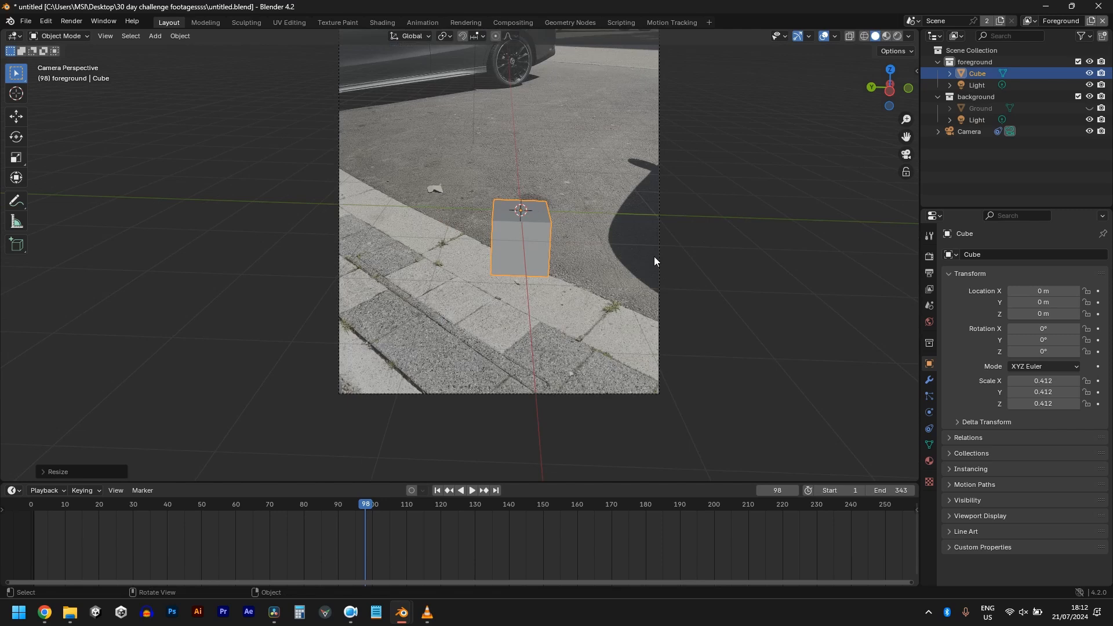
key("r")
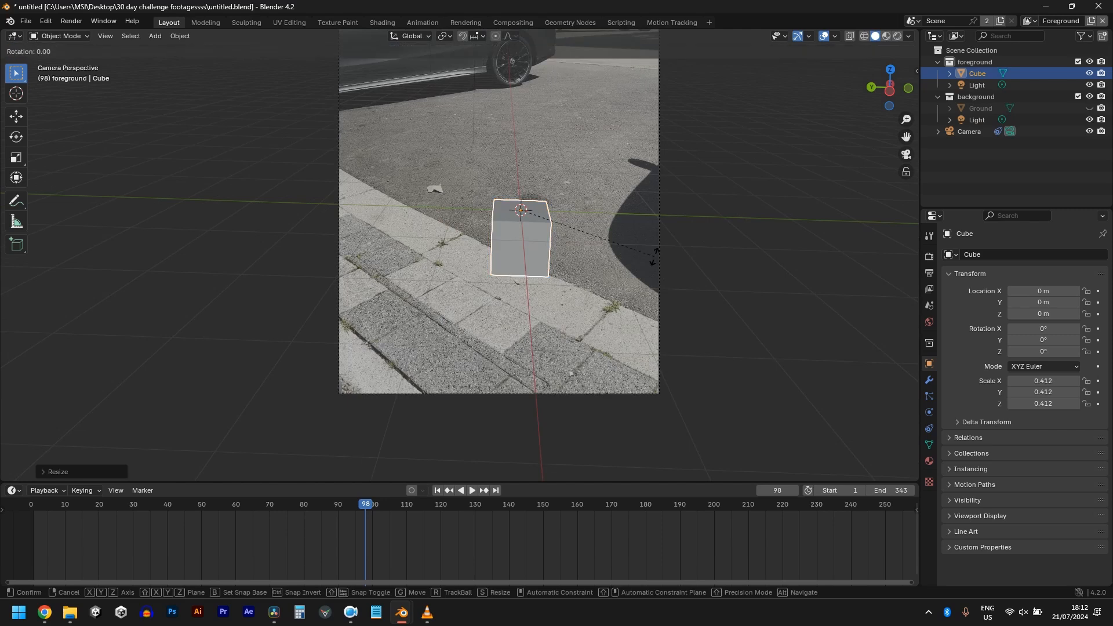
key("z")
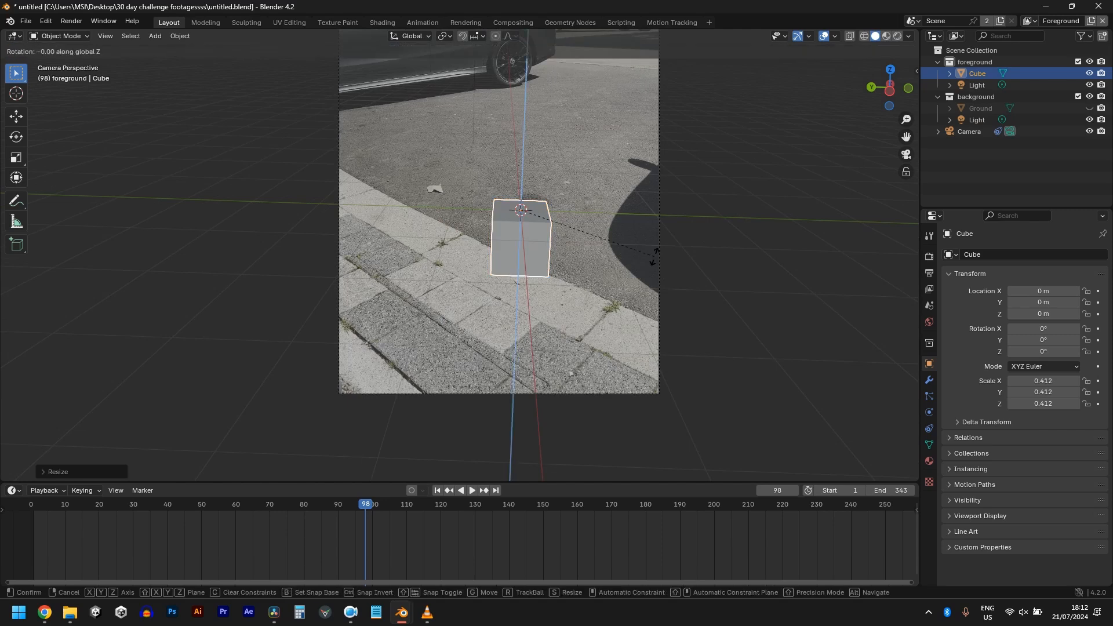
left_click(568, 298)
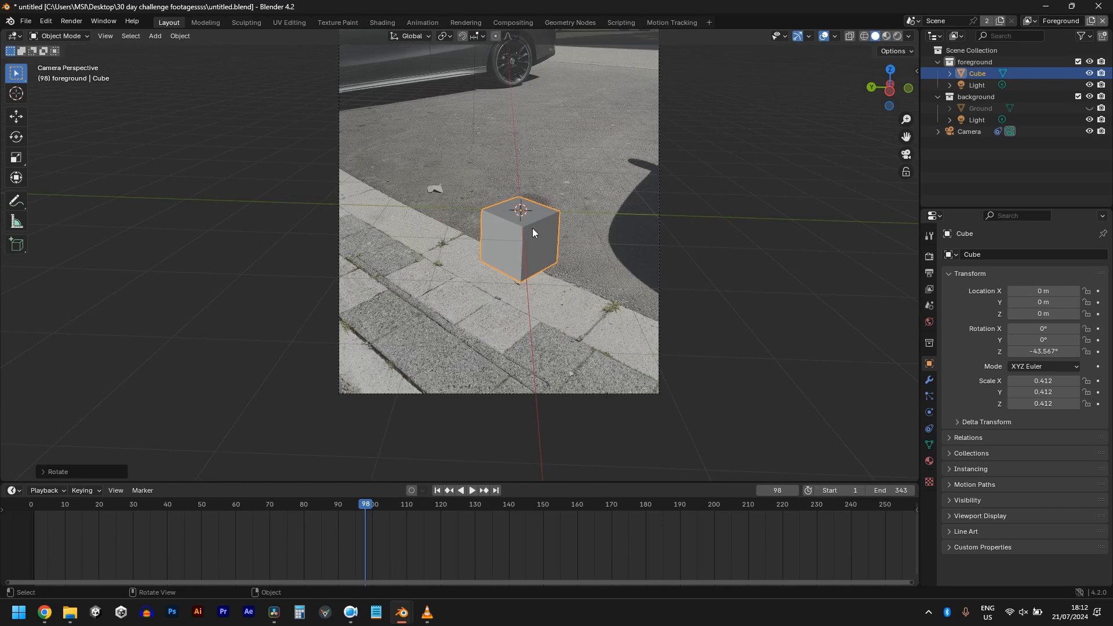
scroll(532, 228, "up", 1)
left_click(478, 267)
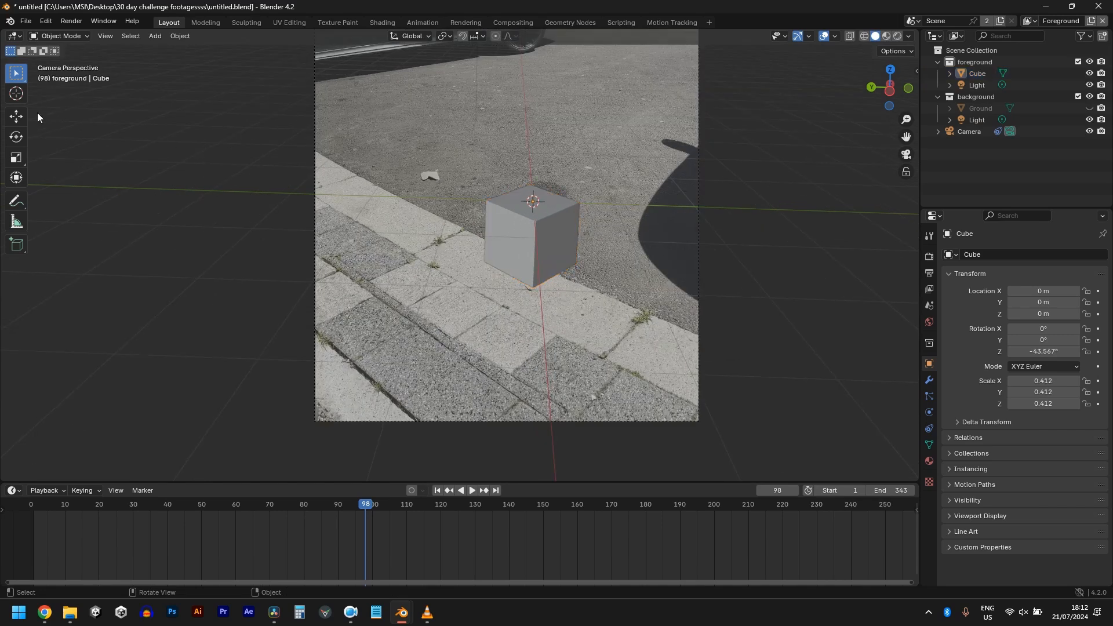
- Move the cube about 0.87 m along the global Y axis towards the pavement edge
left_click(17, 117)
left_click(533, 203)
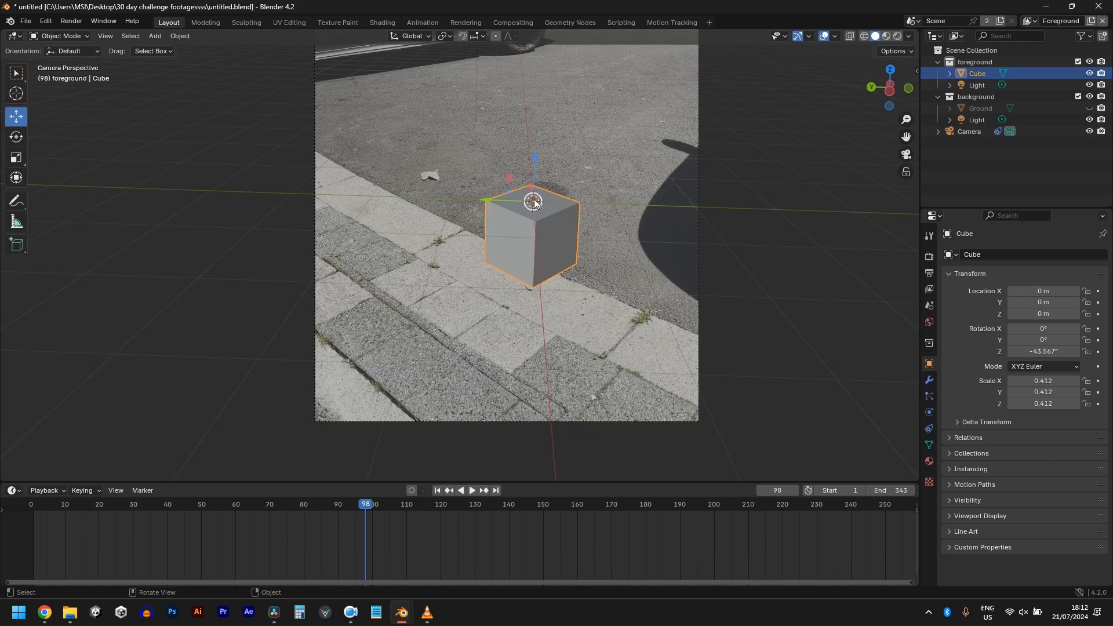
left_click_drag(503, 200, 447, 205)
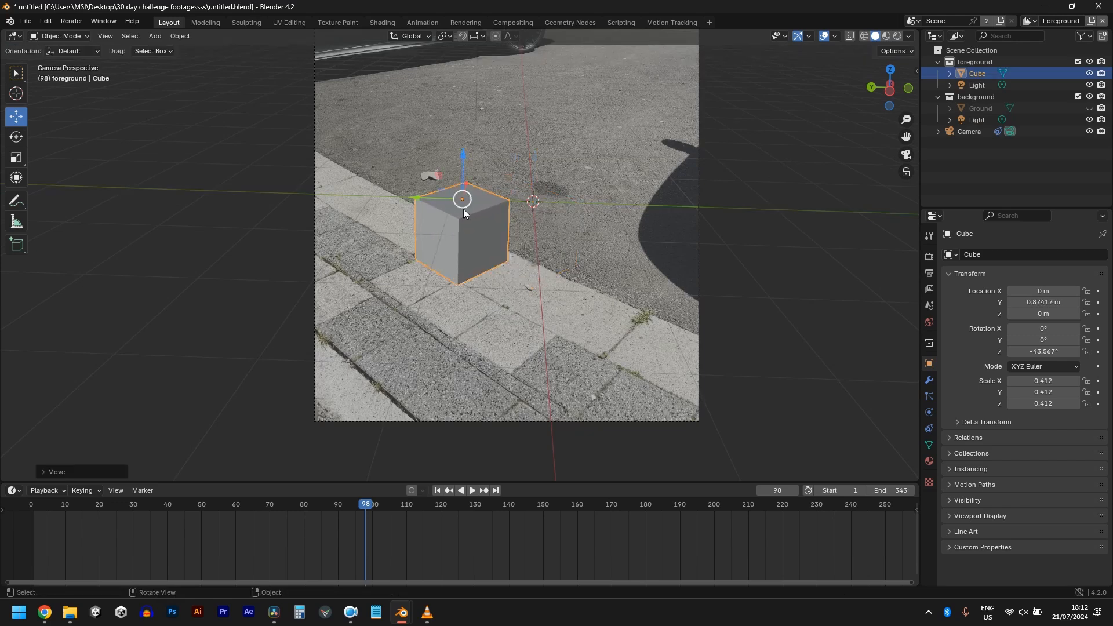
- Slide the cube along its local Y axis to about X -0.48 m, Y 0.37 m
key("g")
key("x")
key("x")
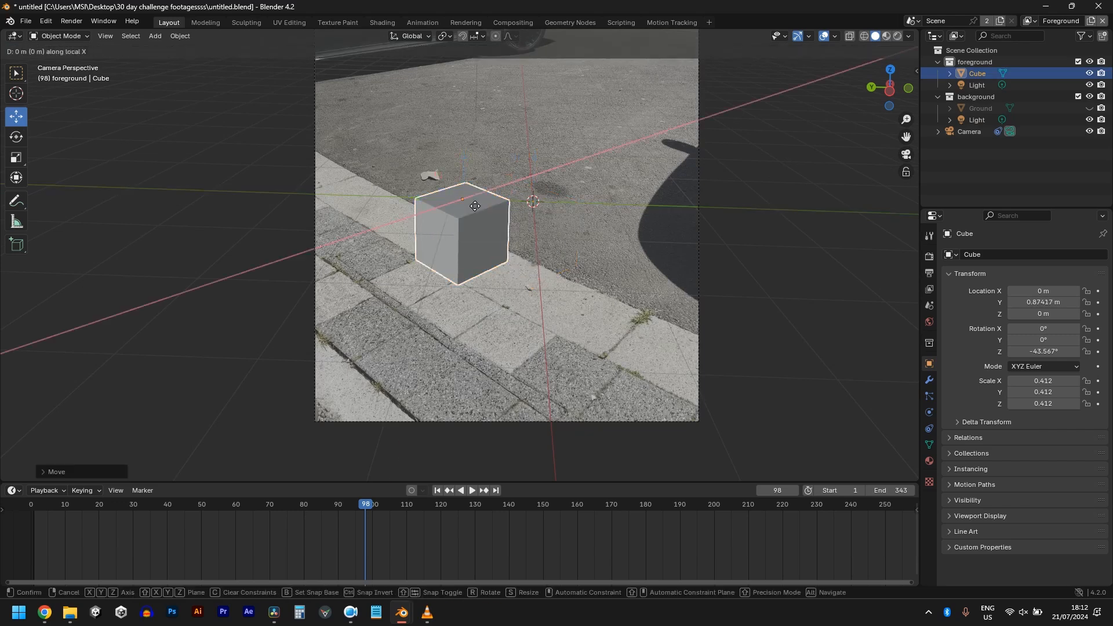
key("x")
key("x")
key("y")
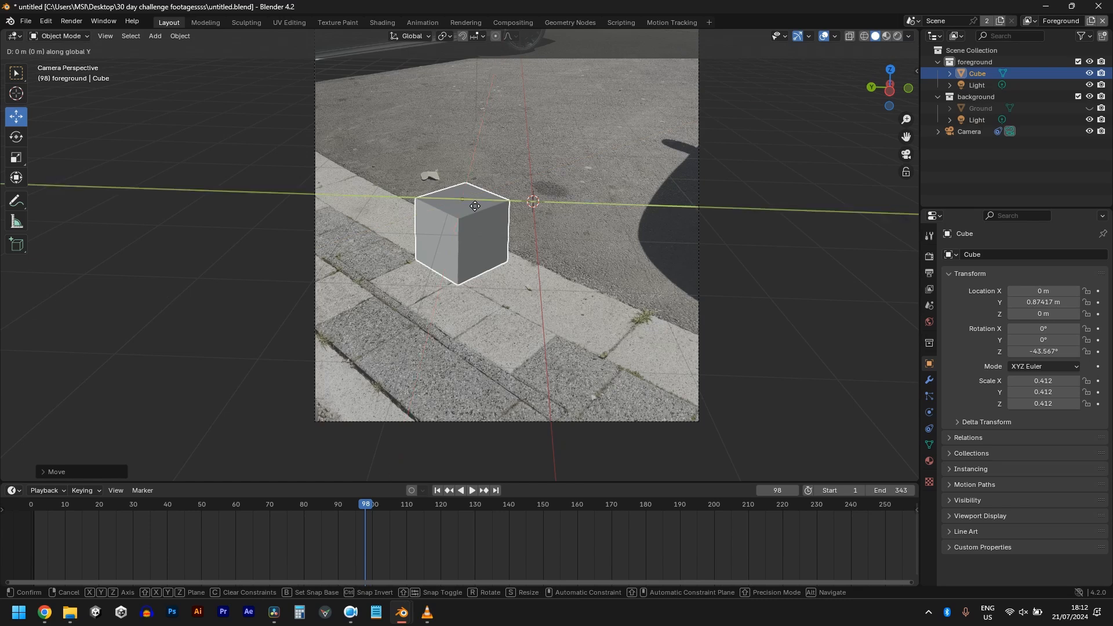
key("y")
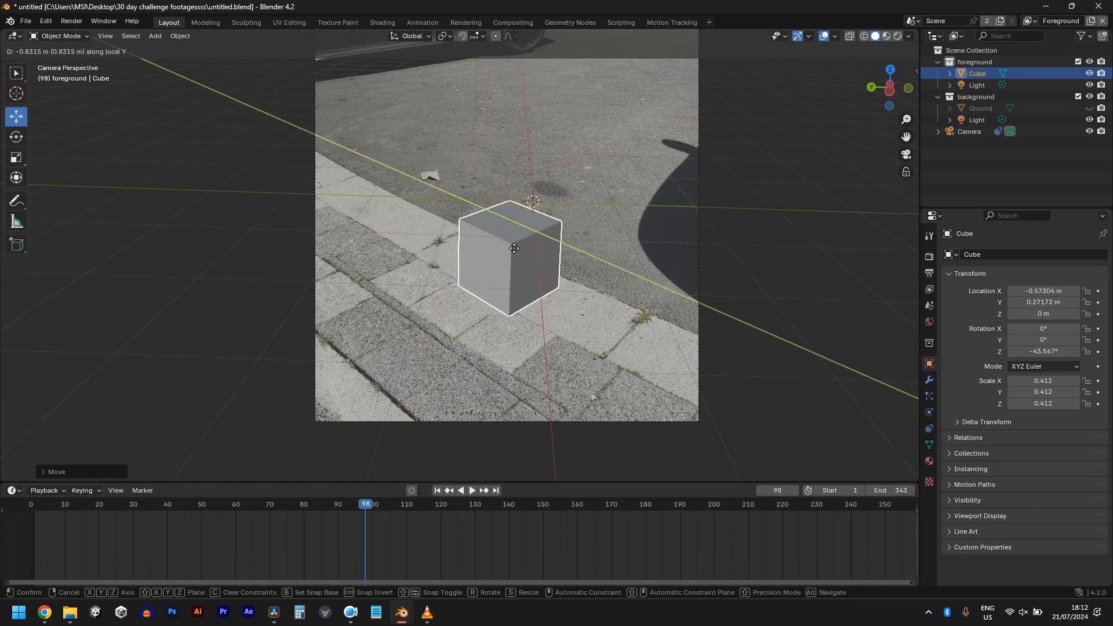
left_click(509, 235)
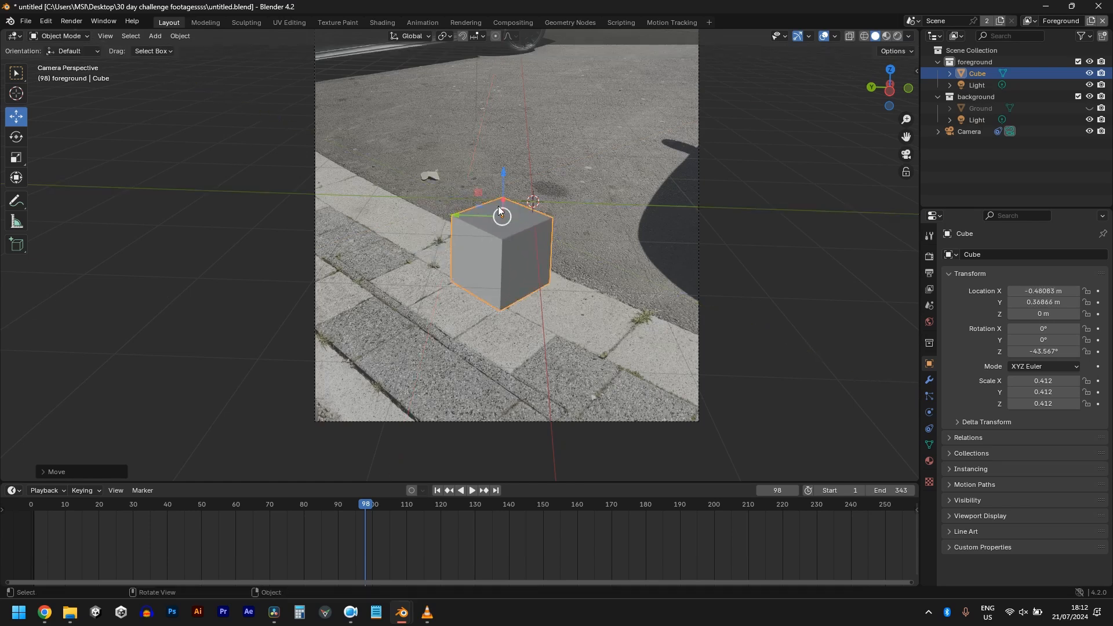
- Move the cube along its local X and local Y axes onto the paving, to about X -1.73 m, Y 0.44 m
key("g")
key("x")
key("x")
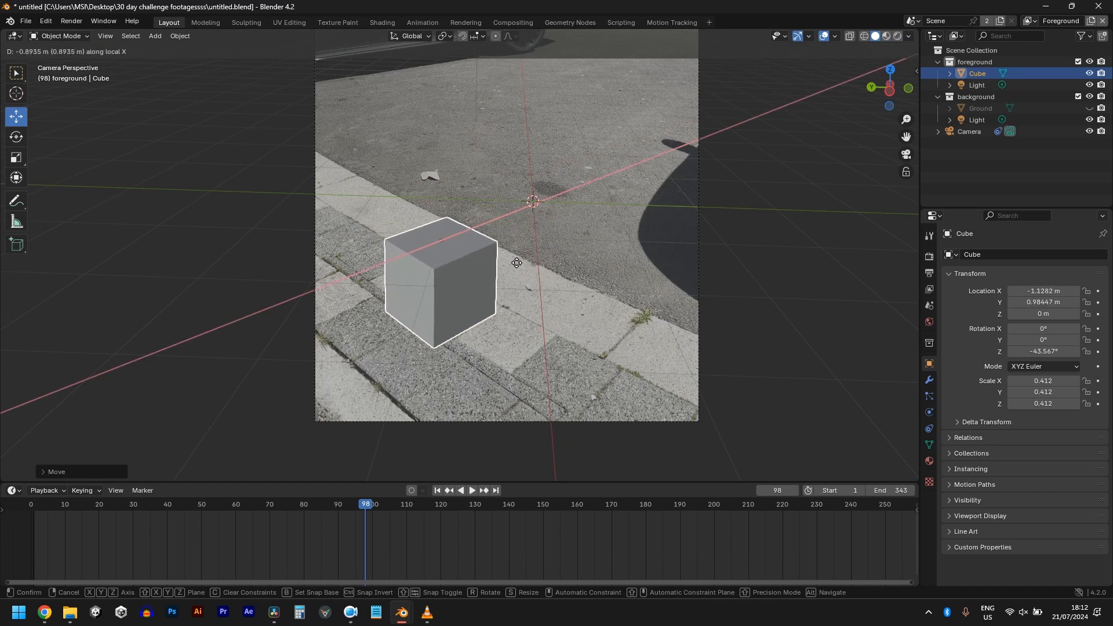
left_click(513, 273)
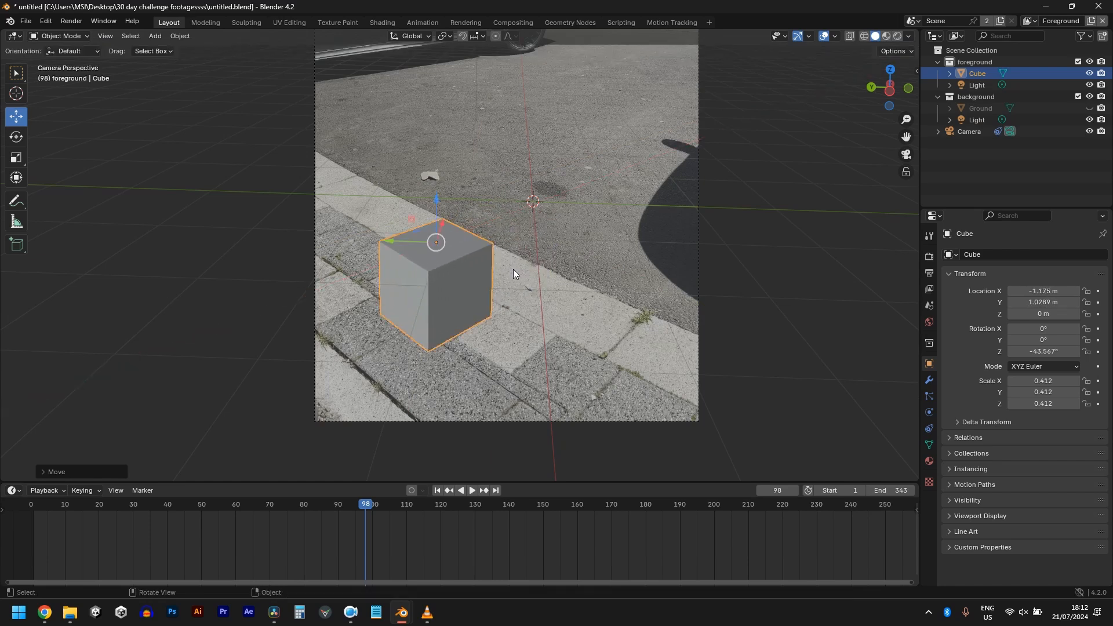
key("g")
key("y")
key("y")
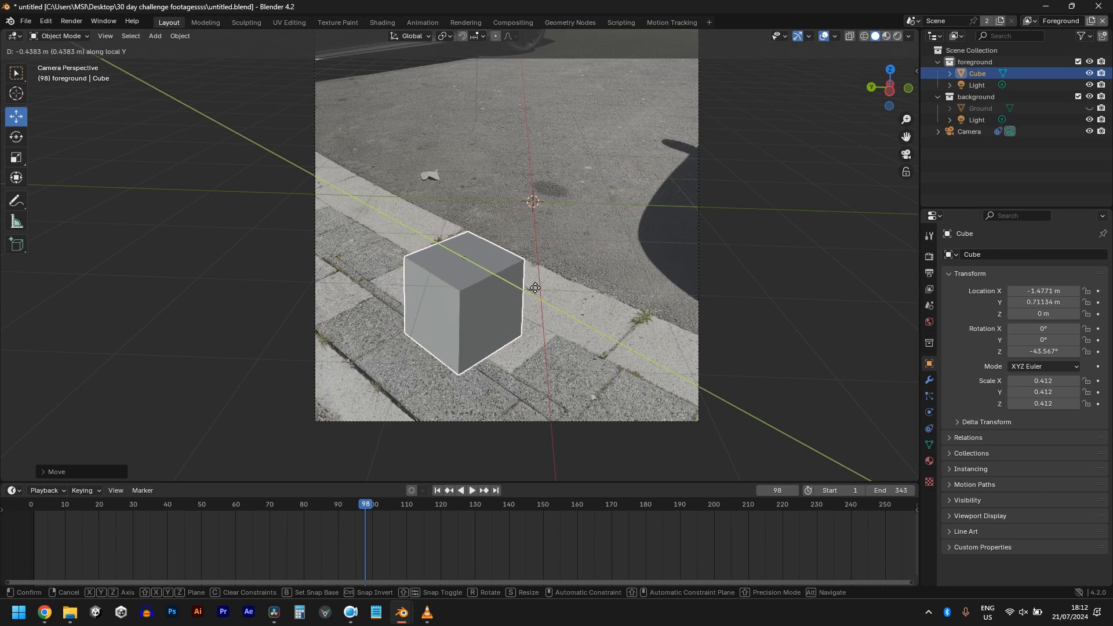
left_click(564, 295)
- Push the cube's pavement-side face inward by about 0.1 m along local X in Edit Mode to fit the paving slab
key("Tab")
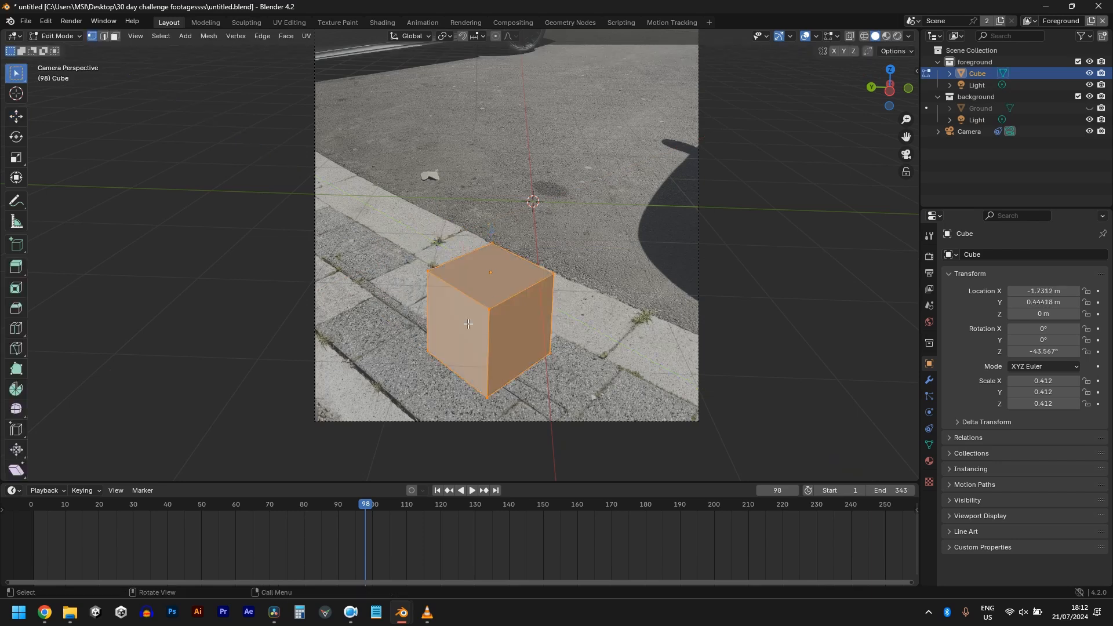
left_click(449, 298)
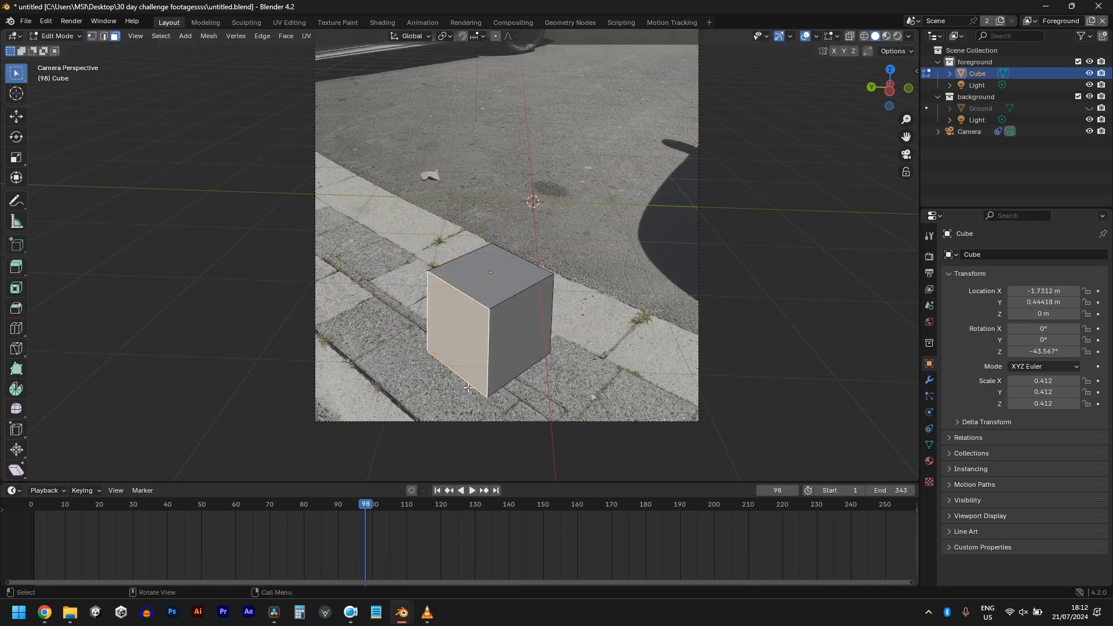
left_click(16, 116)
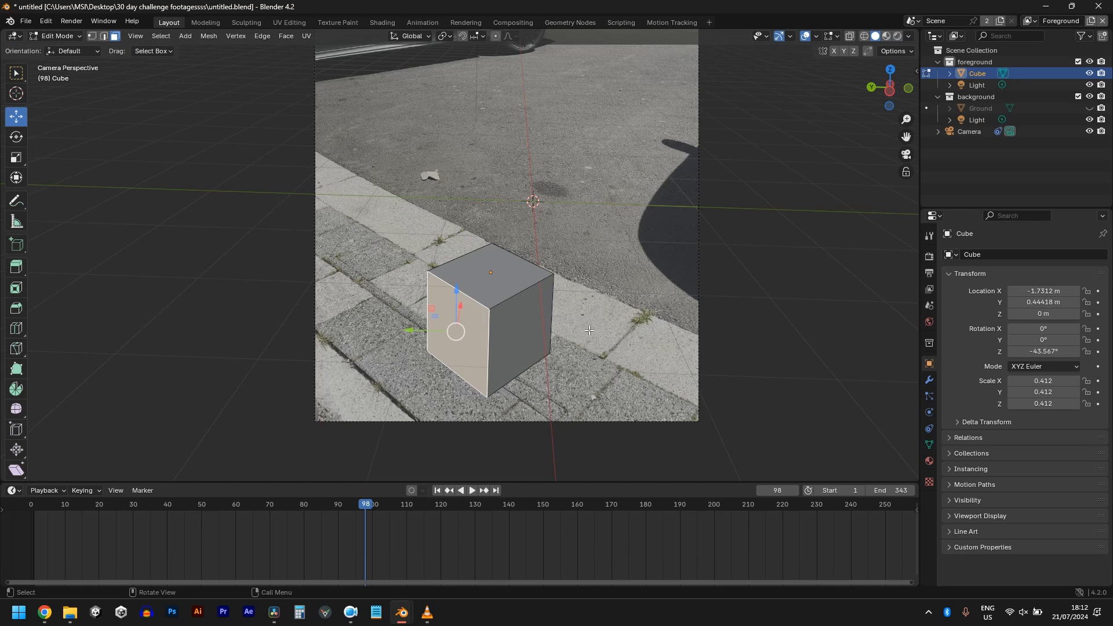
key("g")
key("y")
key("y")
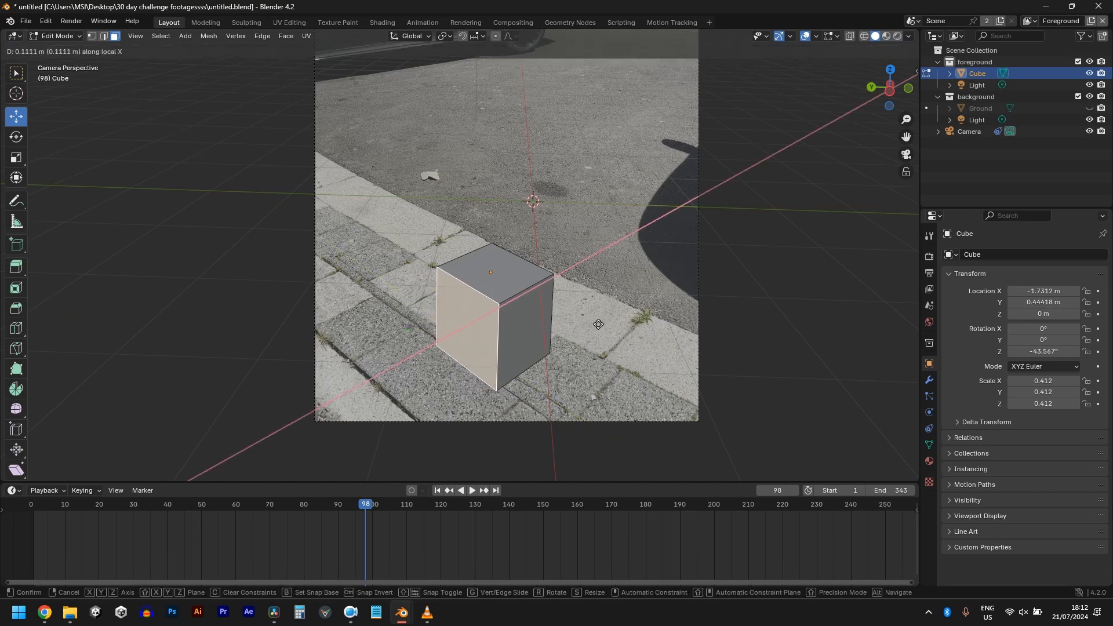
left_click(586, 310)
key("Tab")
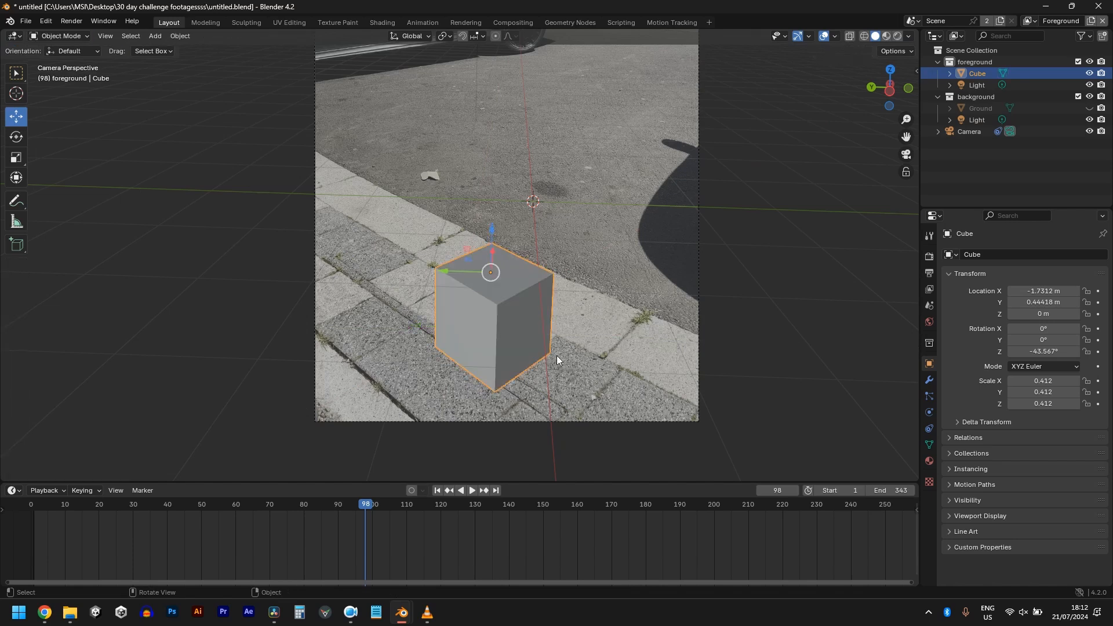
- Flatten the cube along the Z axis to a scale of about 0.232, and return to the camera view
mouse_move(557, 356)
middle_mouse_down()
mouse_move(548, 329)
mouse_move(545, 342)
middle_mouse_up()
scroll(547, 346, "down", 5)
key("s")
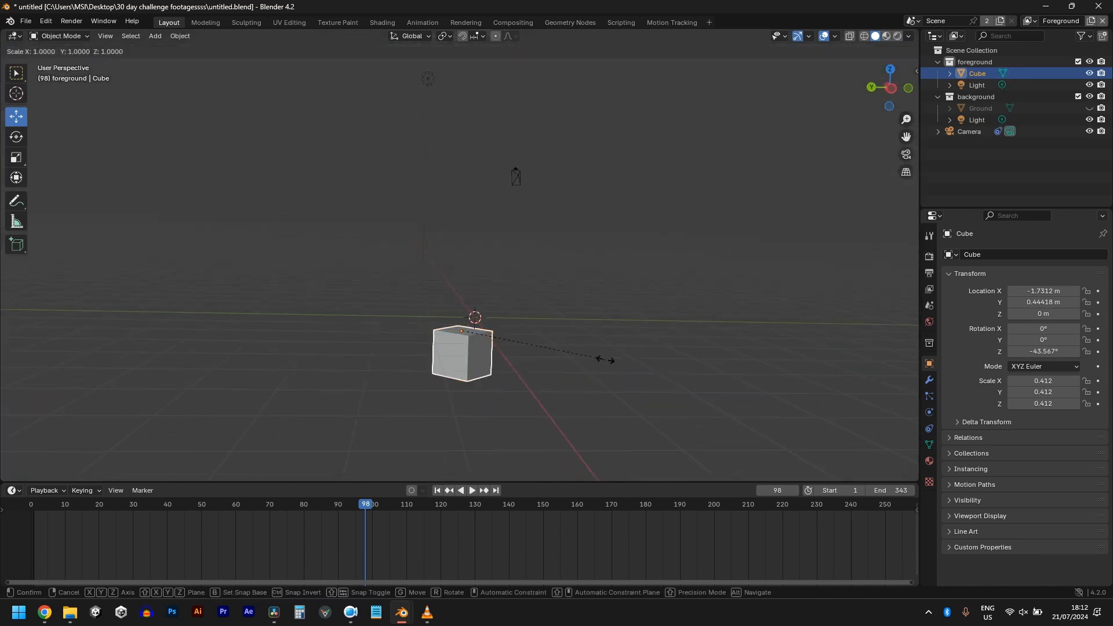
key("z")
left_click(540, 360)
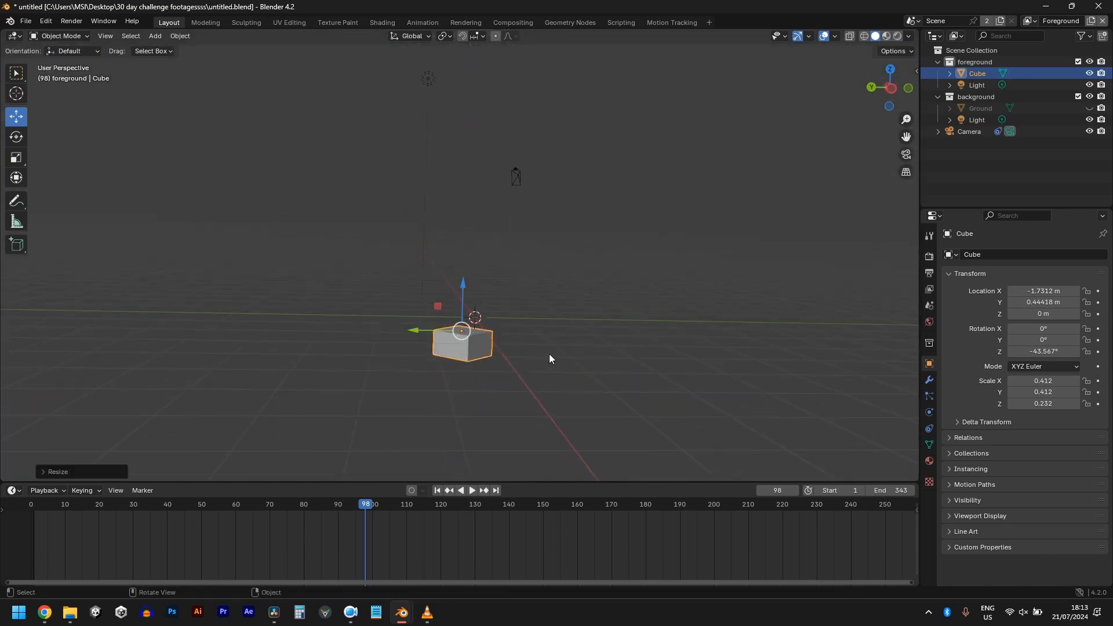
key("KP_0")
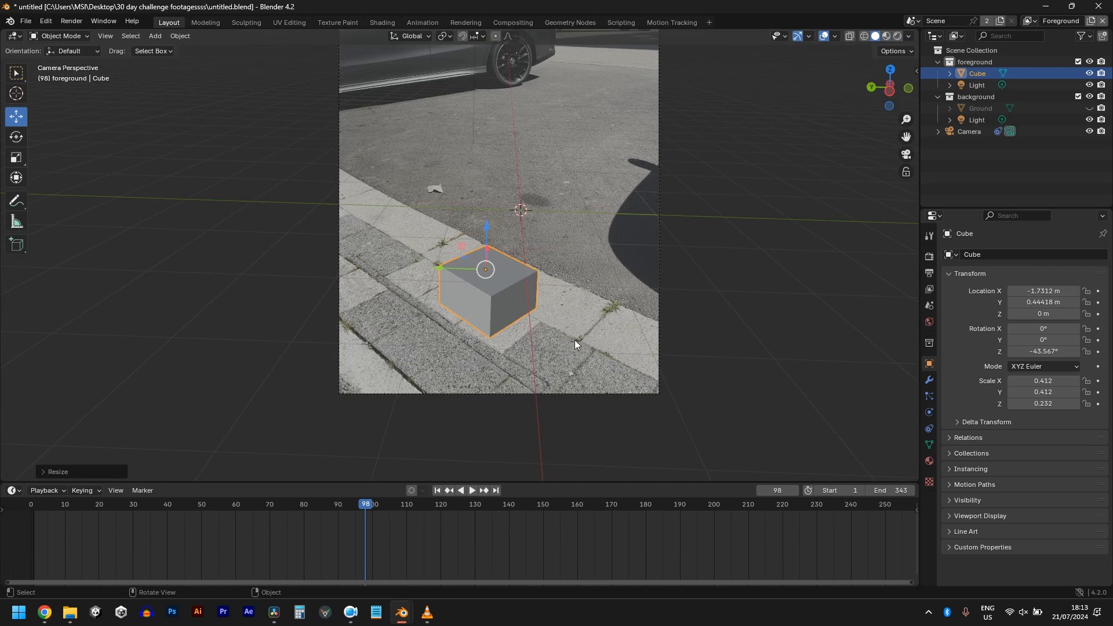
- Narrow the cube along its local Y axis to a scale of about 0.355
key("s")
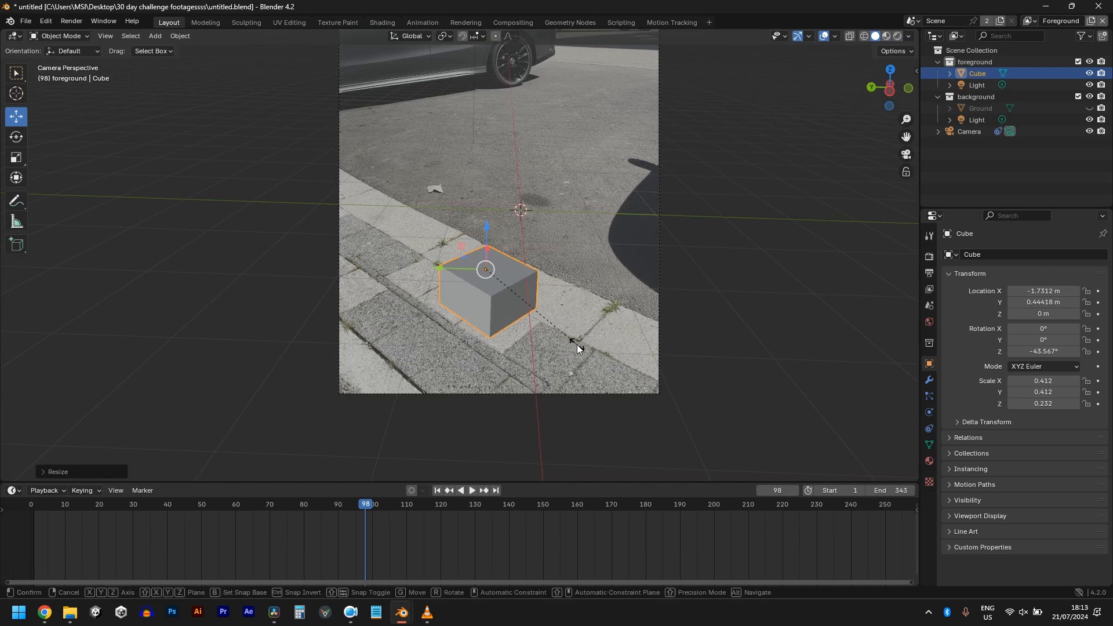
key("x")
key("x")
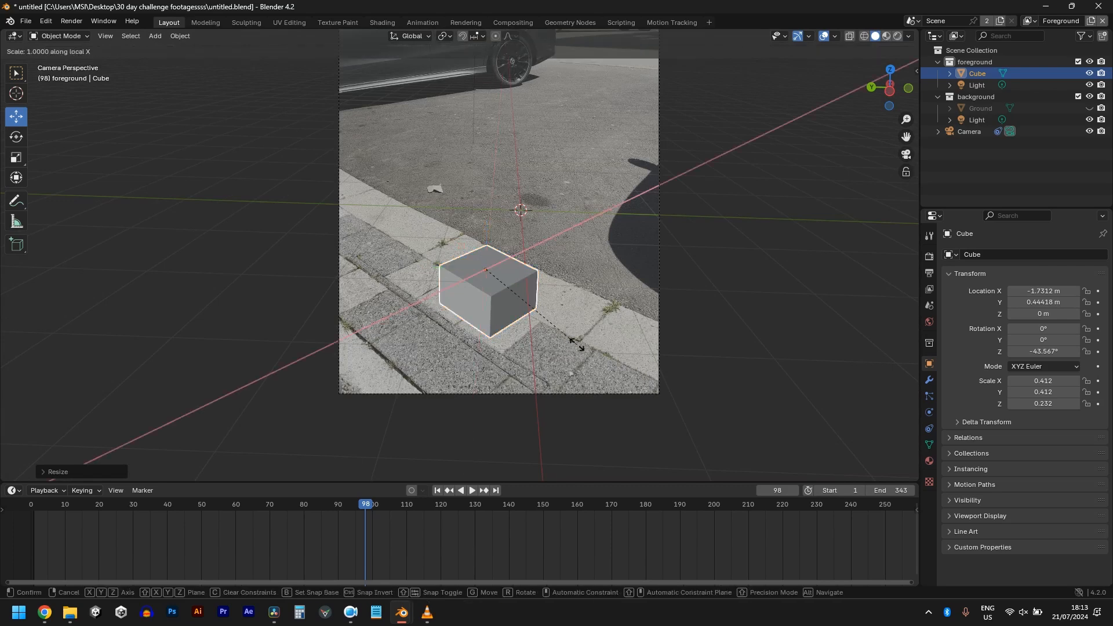
key("y")
key("y")
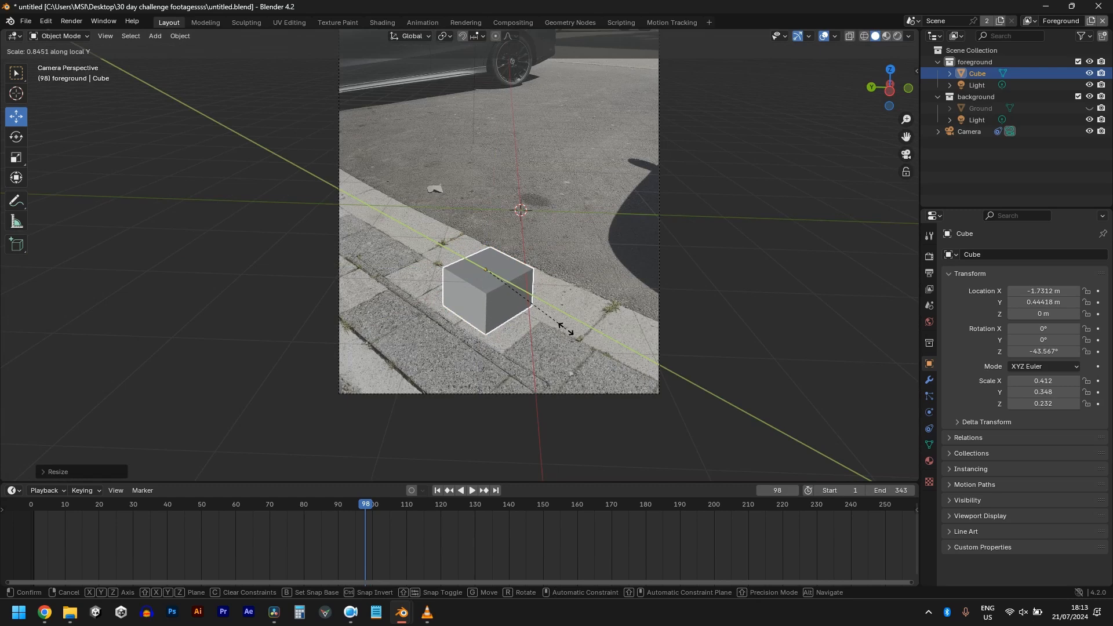
left_click(568, 329)
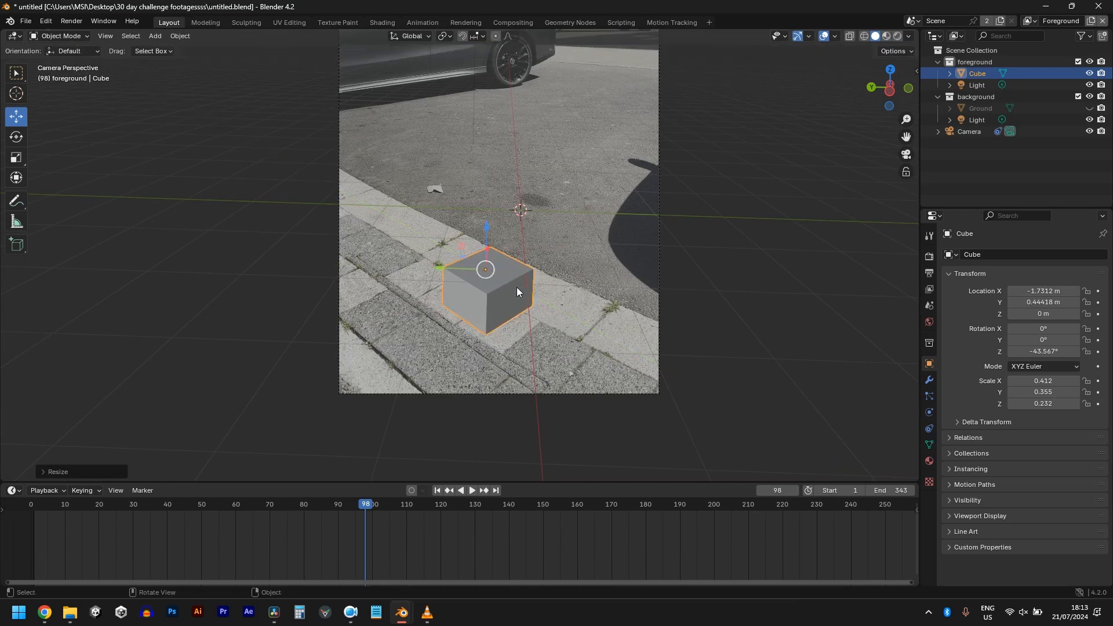
- Move the cube about 0.19 m along its local Y axis onto the paving slab, and save the file
key("g")
key("x")
key("x")
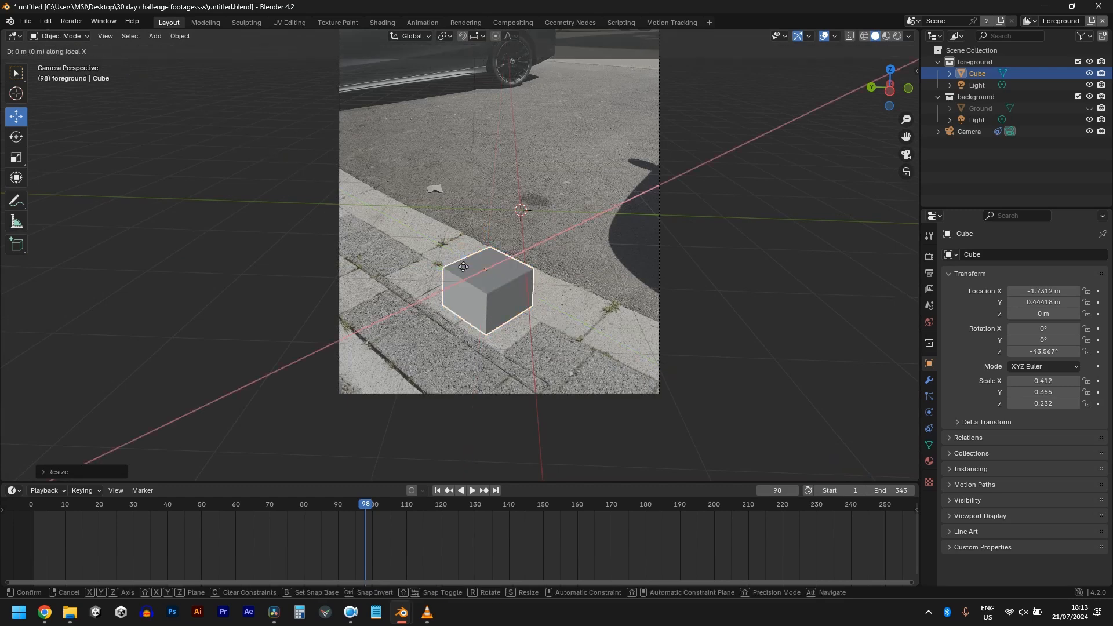
key("y")
key("y")
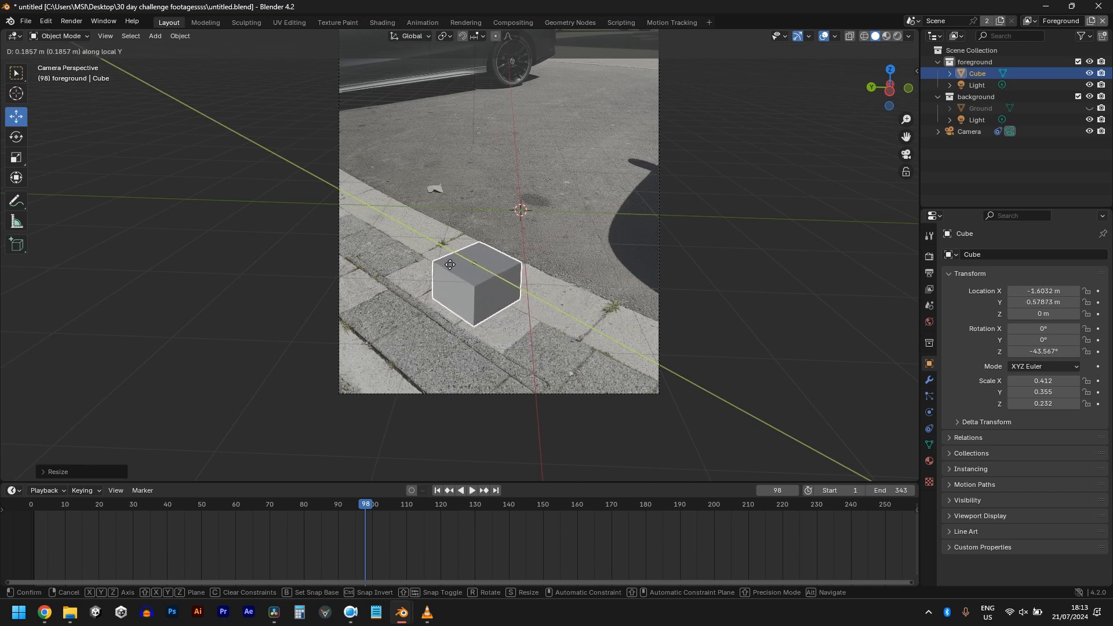
left_click(477, 282)
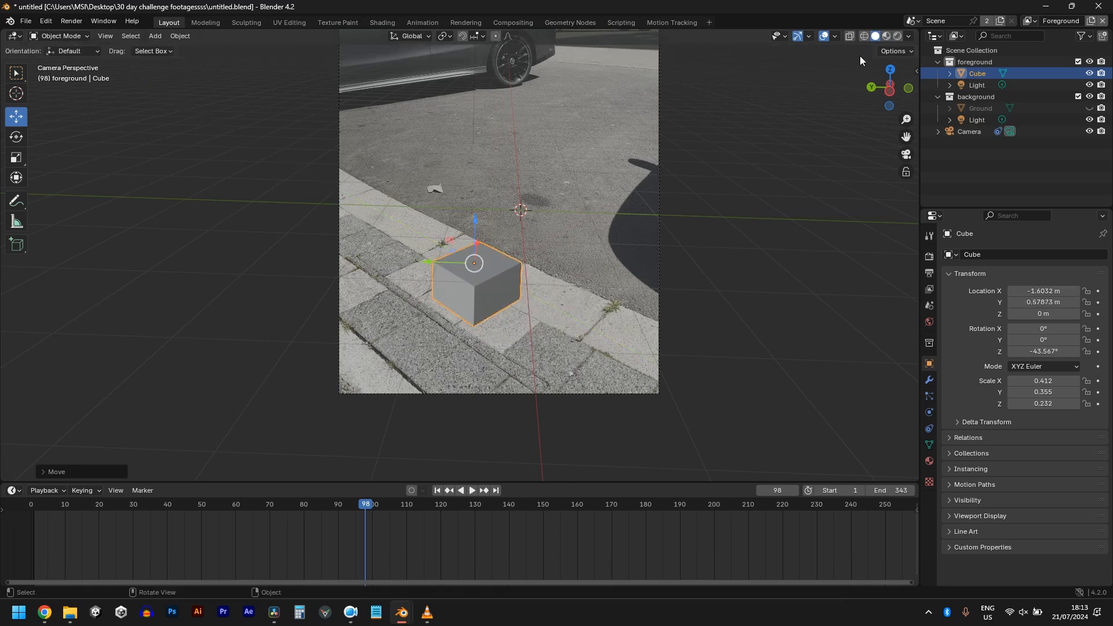
key("ctrl+s")
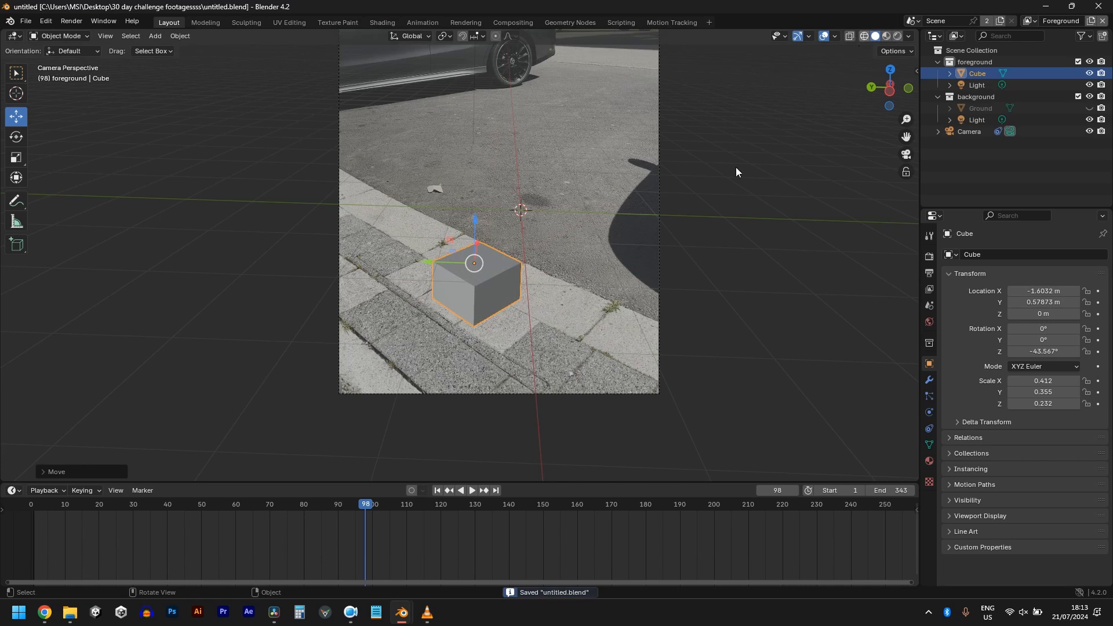
- Check the cube's fit against the paving slab in wireframe, and return to solid shading
key("shift+z")
scroll(554, 294, "up", 2)
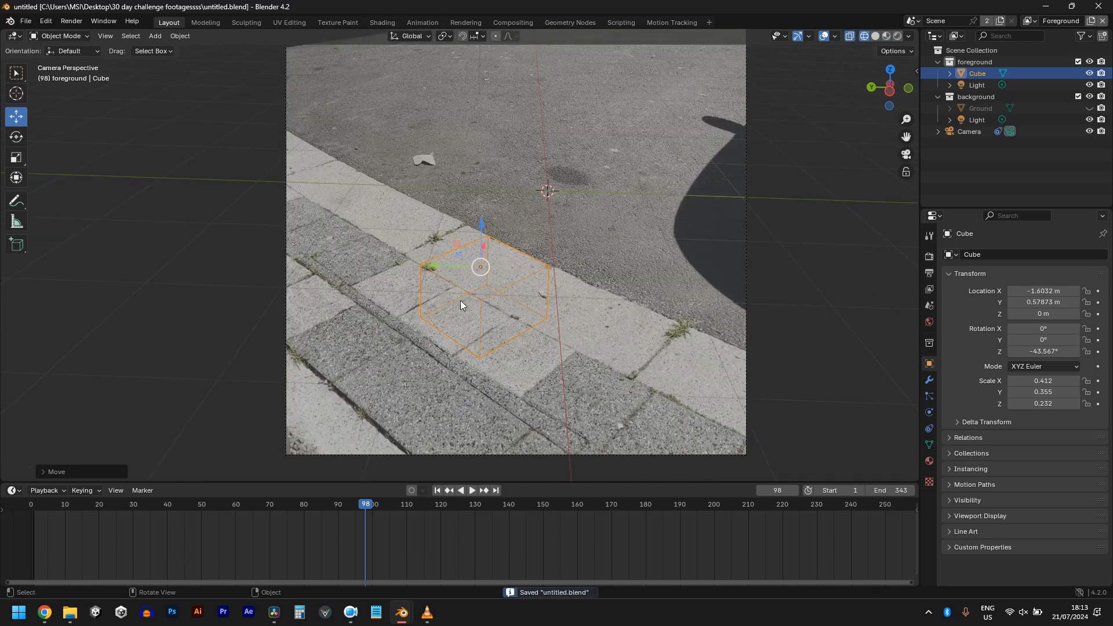
scroll(449, 283, "up", 1)
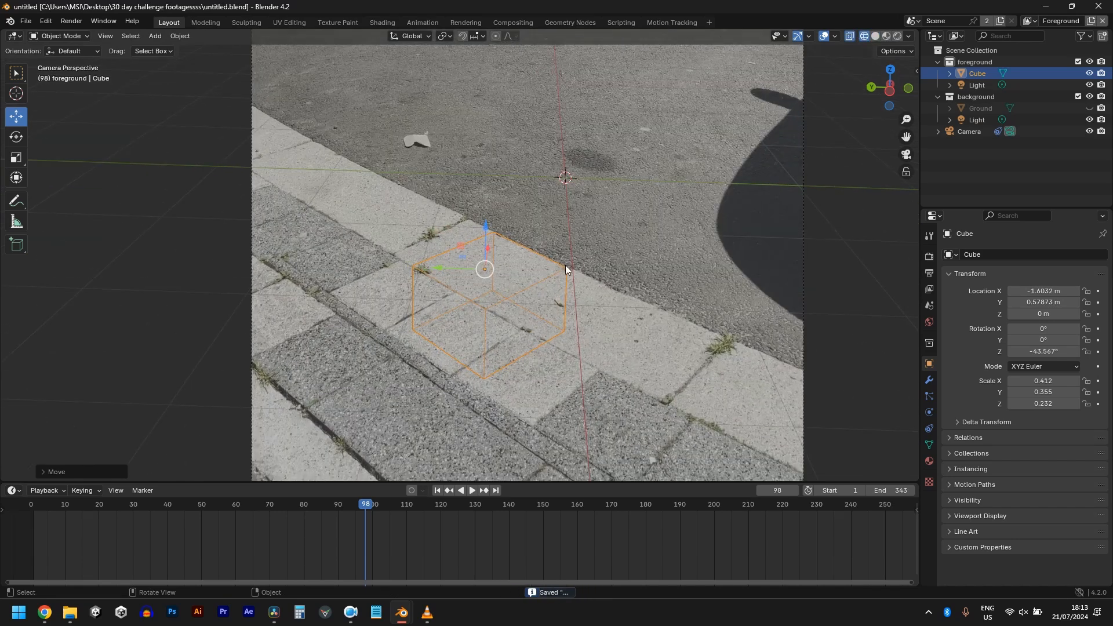
left_click(875, 36)
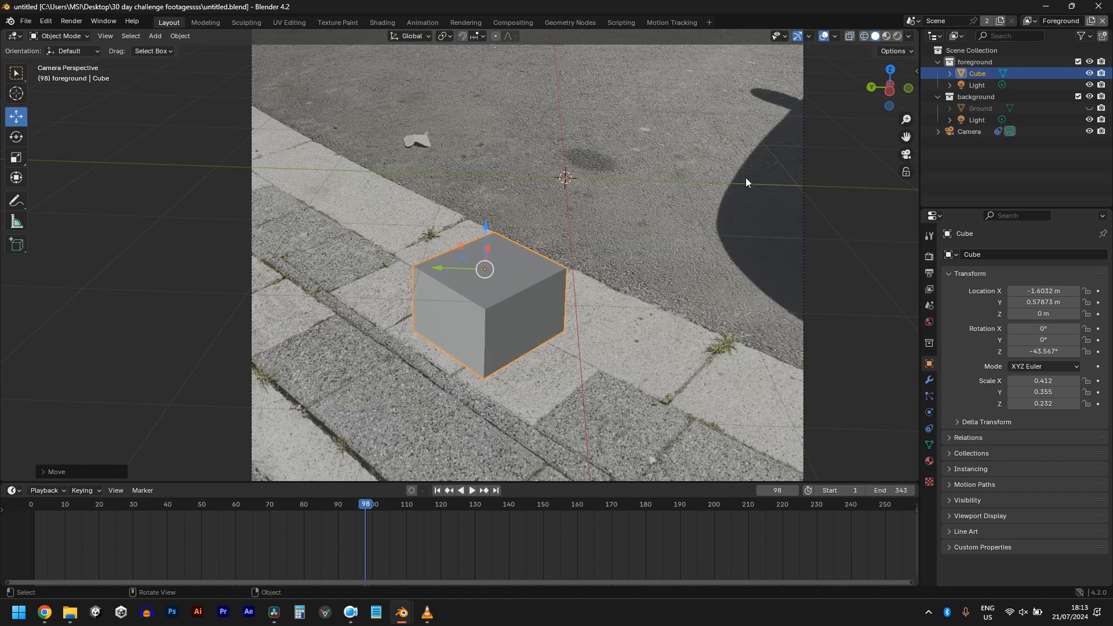
scroll(565, 272, "down", 2)
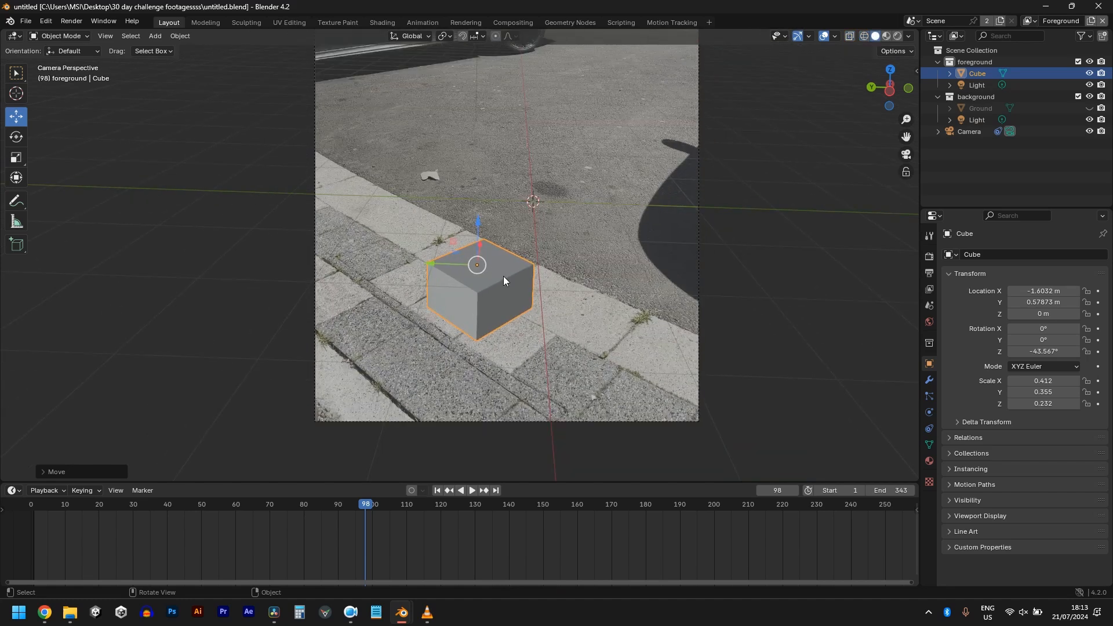
- Separate the cube's top face into its own object and select that object in Object Mode
key("Caps_Lock")
key("Tab")
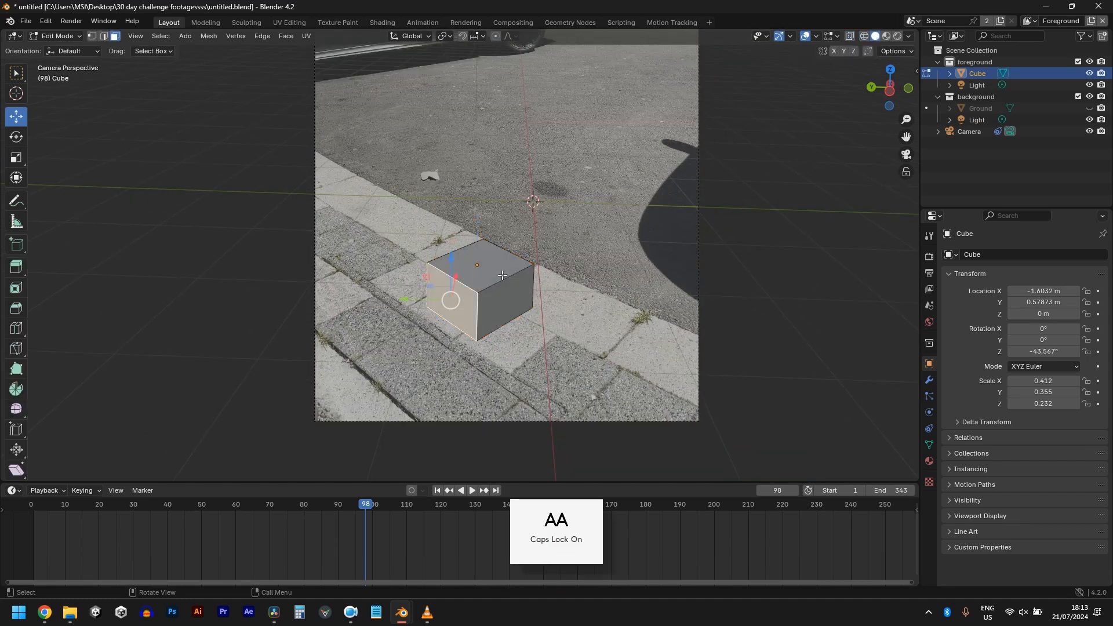
left_click(468, 261)
key("Caps_Lock")
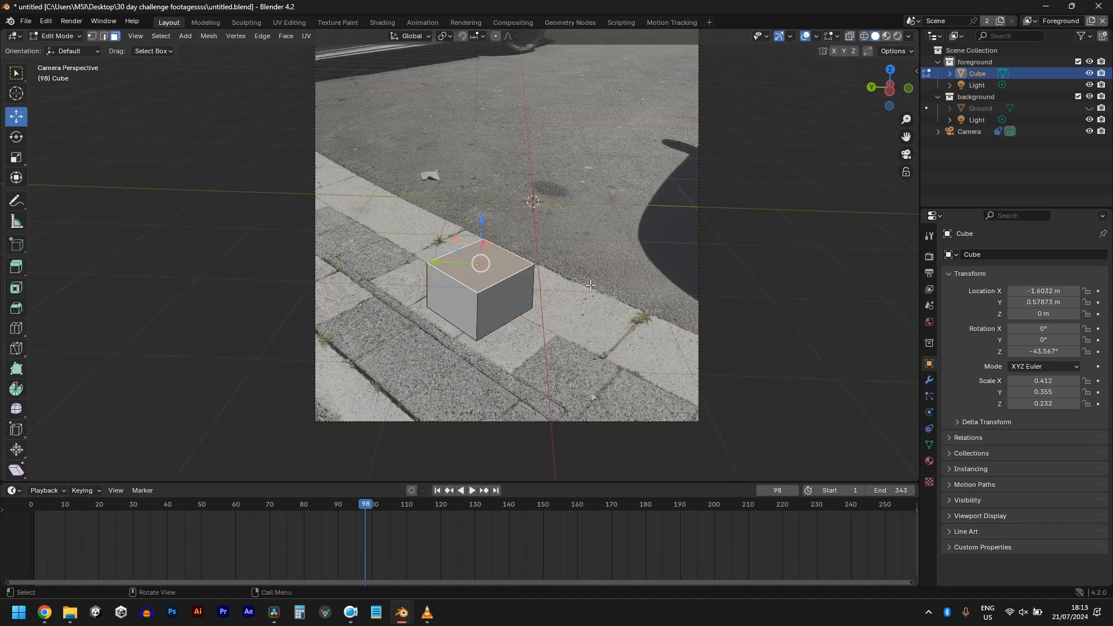
key("p")
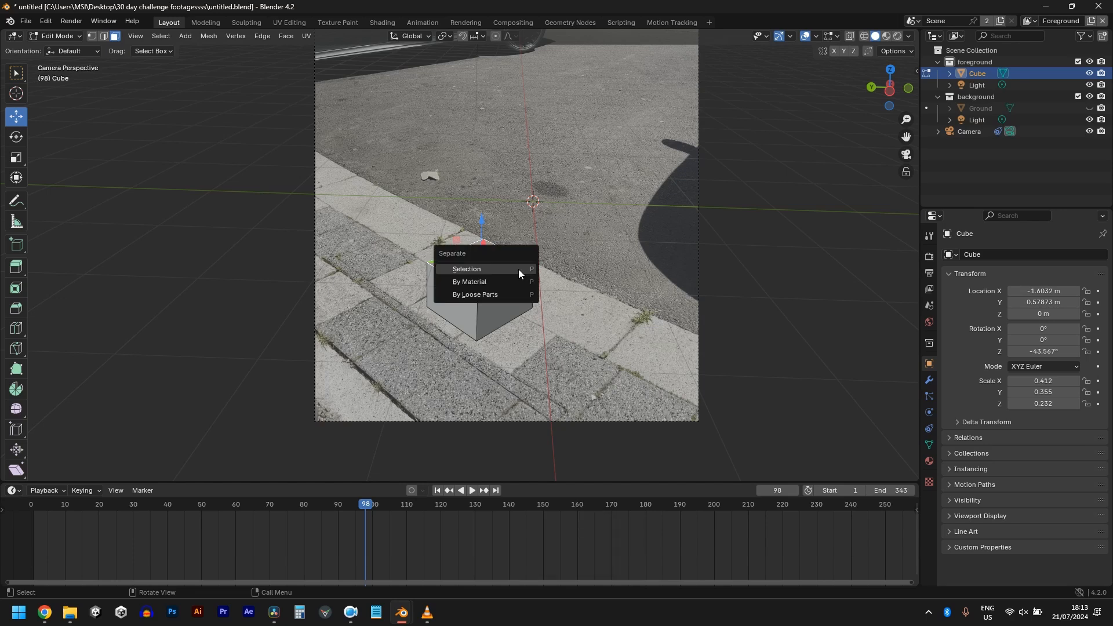
left_click(518, 269)
key("Tab")
left_click(504, 260)
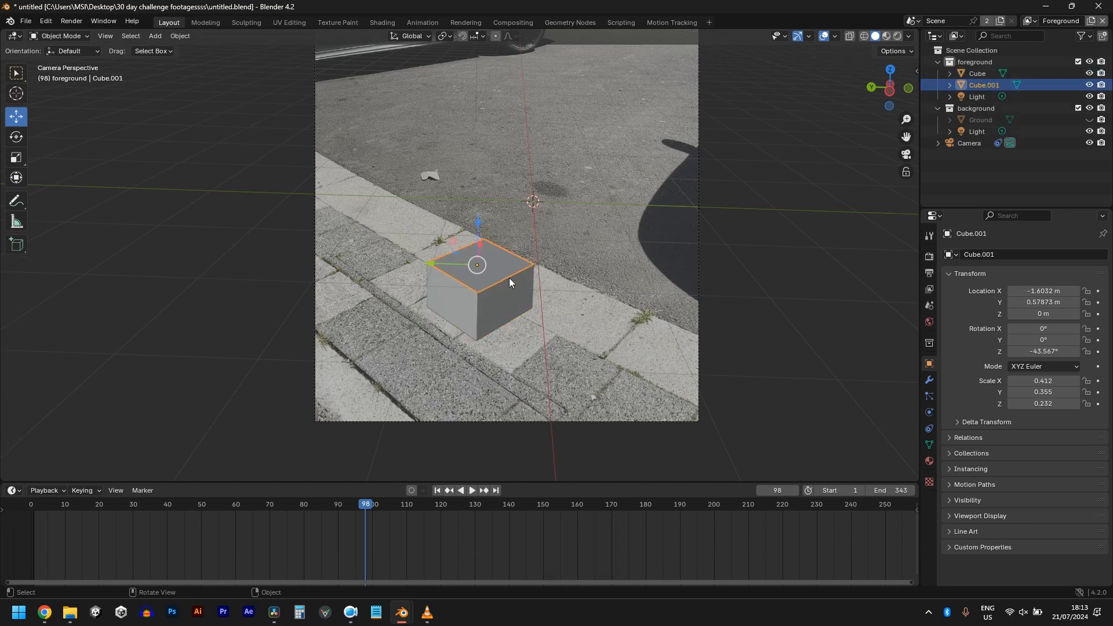
- Extrude the separated top face in Edit Mode and scale it outward to form a wide border around the cube's opening
scroll(509, 277, "down", 3)
scroll(521, 277, "up", 2)
key("Tab")
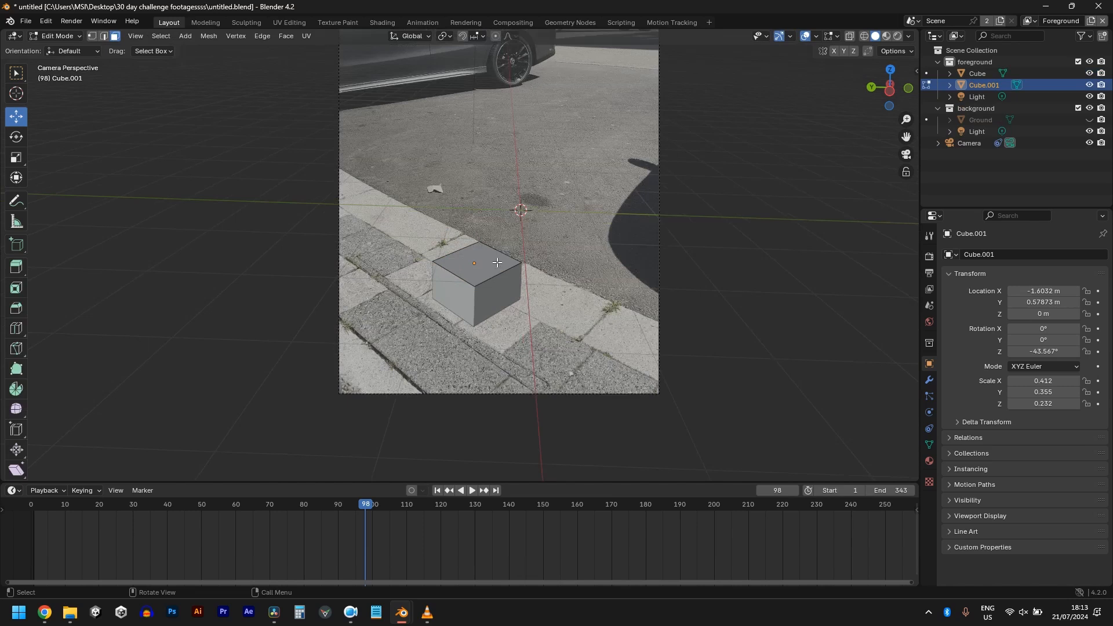
scroll(497, 262, "up", 1)
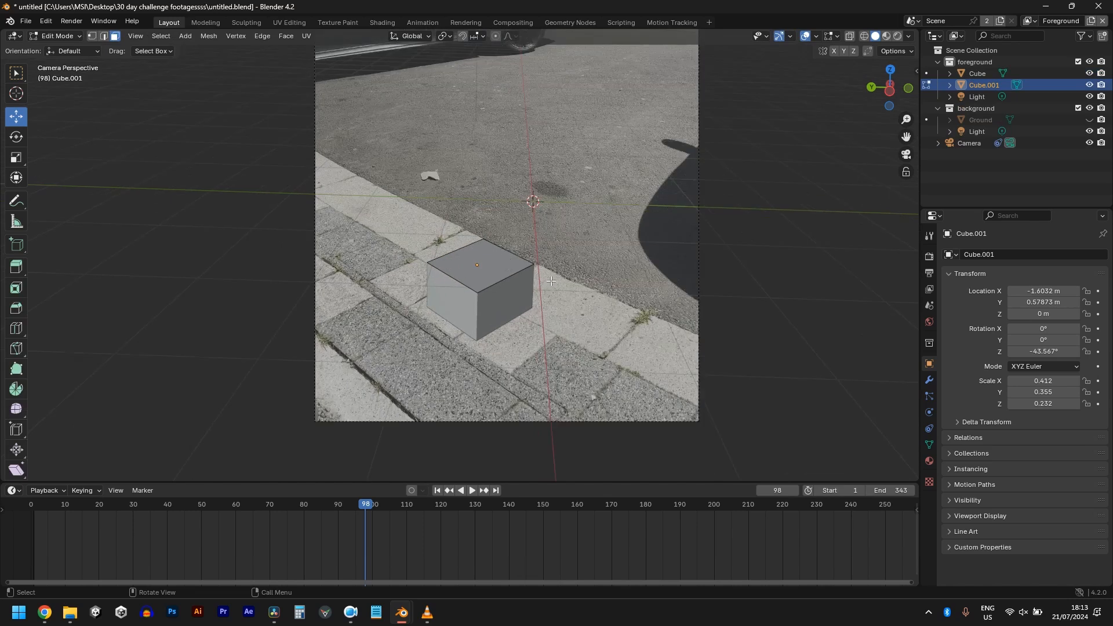
key("a")
key("s")
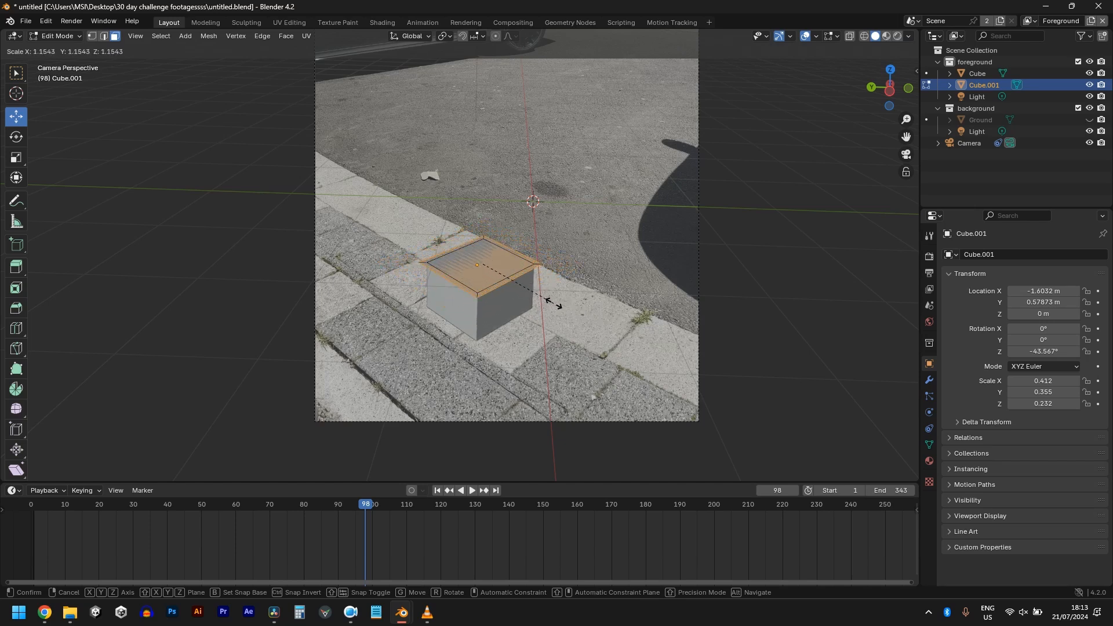
left_click(634, 321)
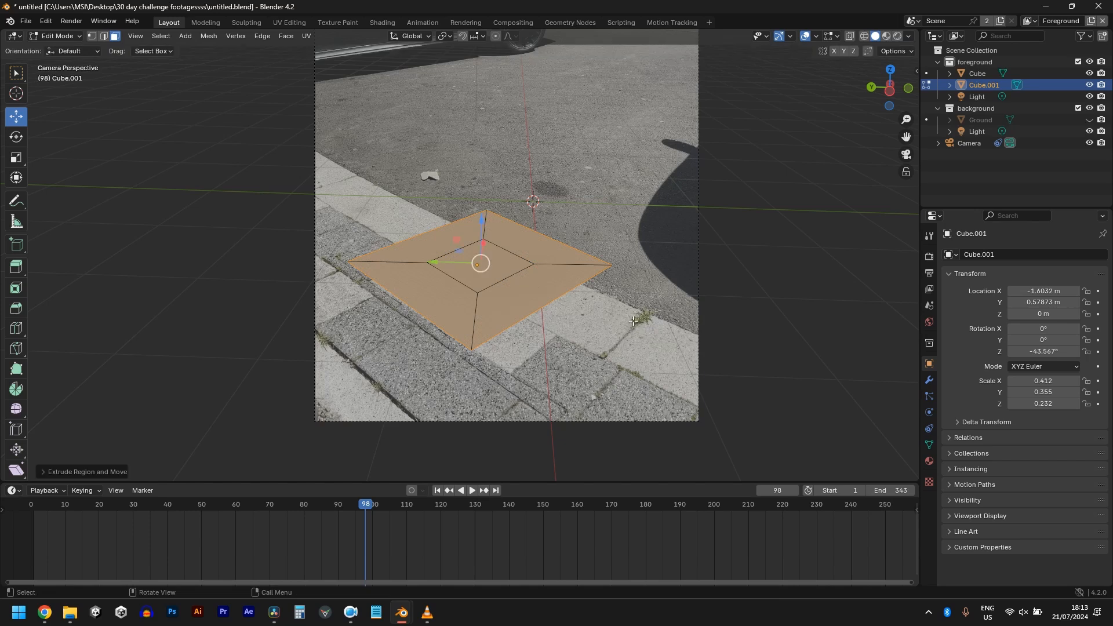
scroll(555, 281, "up", 1)
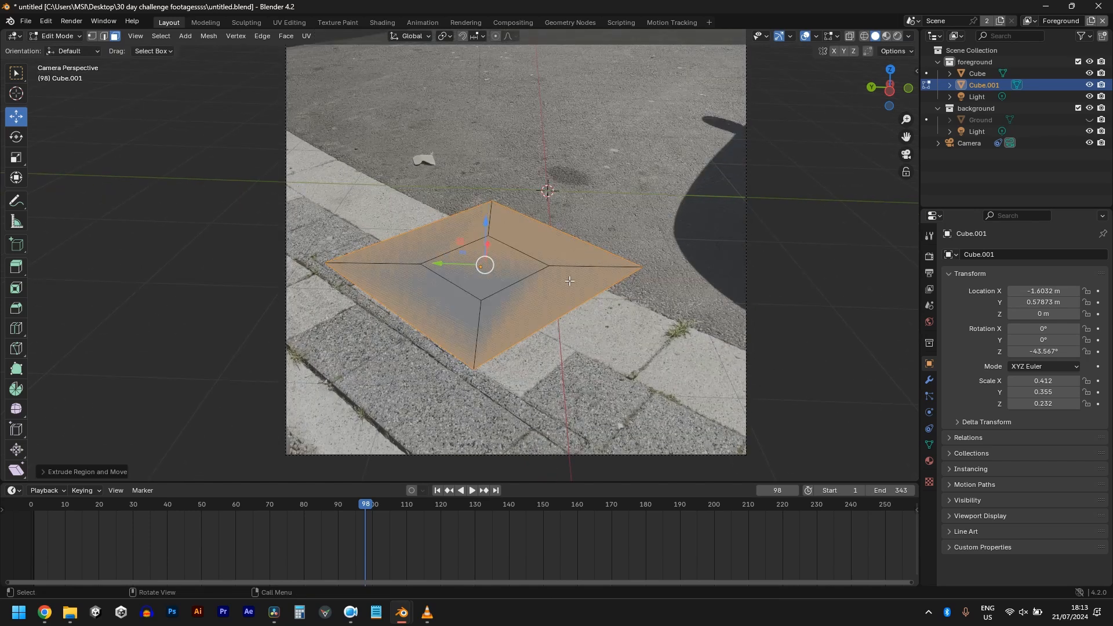
- Delete the large overlapping face and the inner face to open a hole above the cube, and return to Object Mode
key("x")
left_click(561, 302)
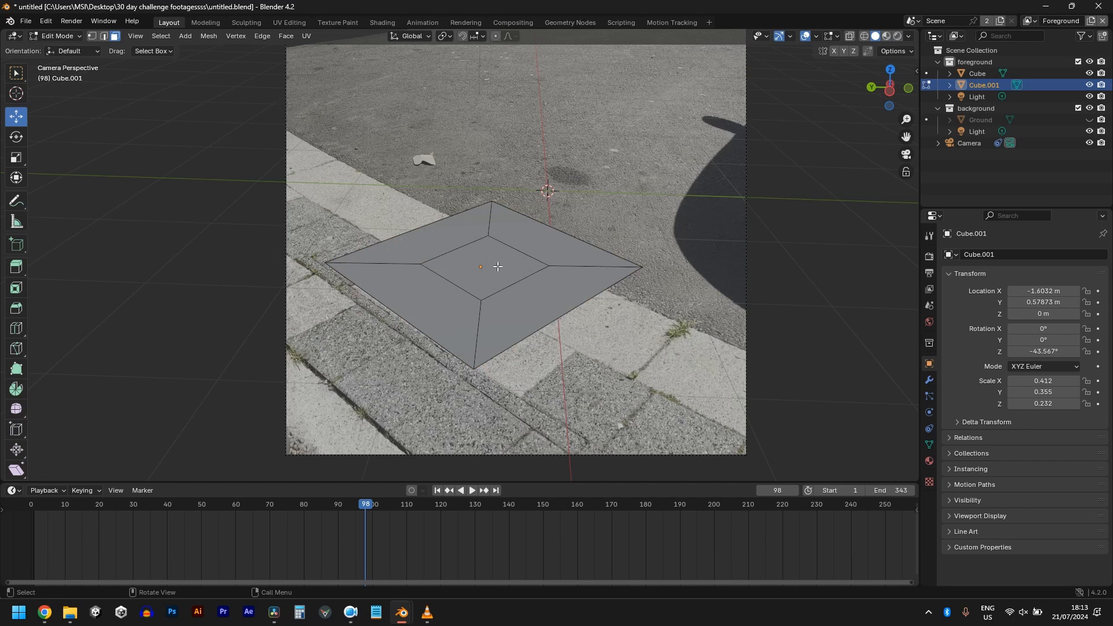
left_click(499, 267)
key("x")
left_click(547, 263)
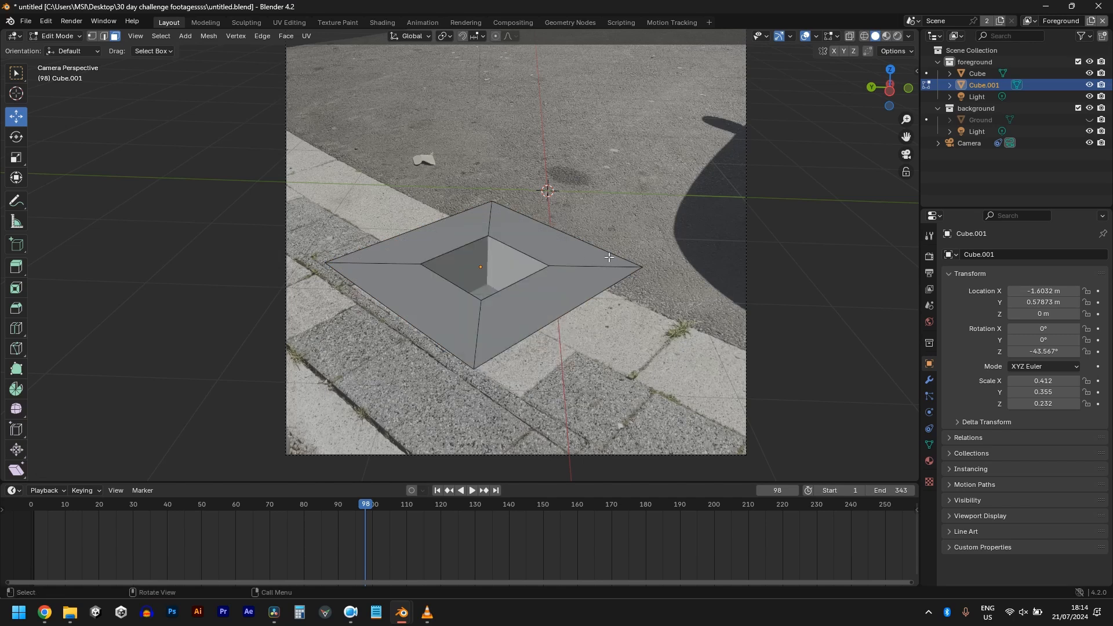
key("Tab")
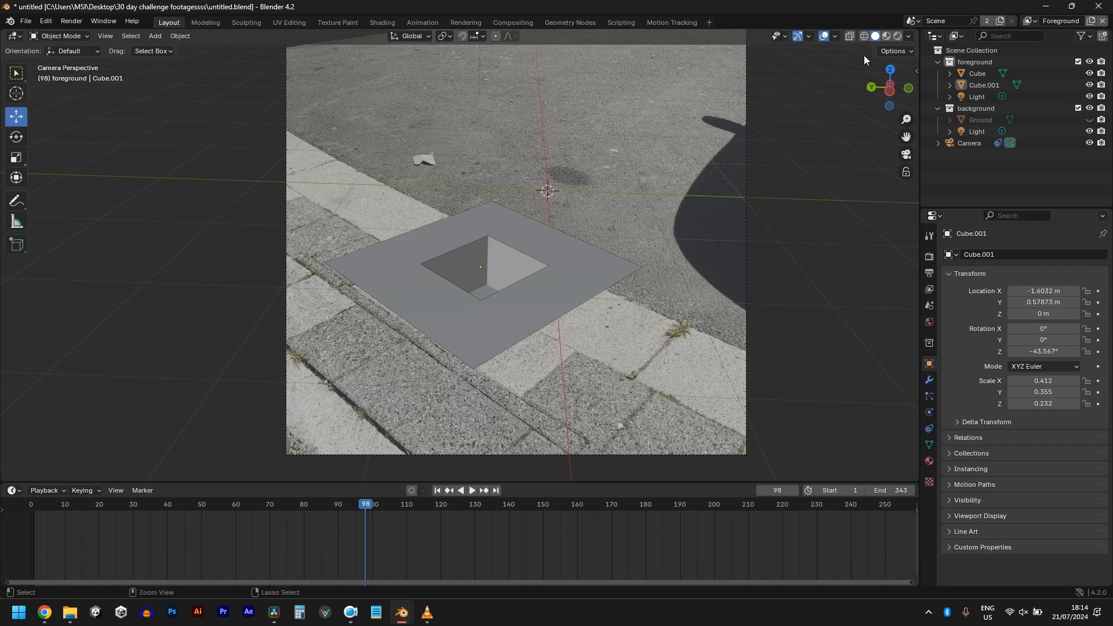
- Set the scene's render engine to Cycles
left_click(930, 255)
left_click(1059, 255)
left_click(1027, 294)
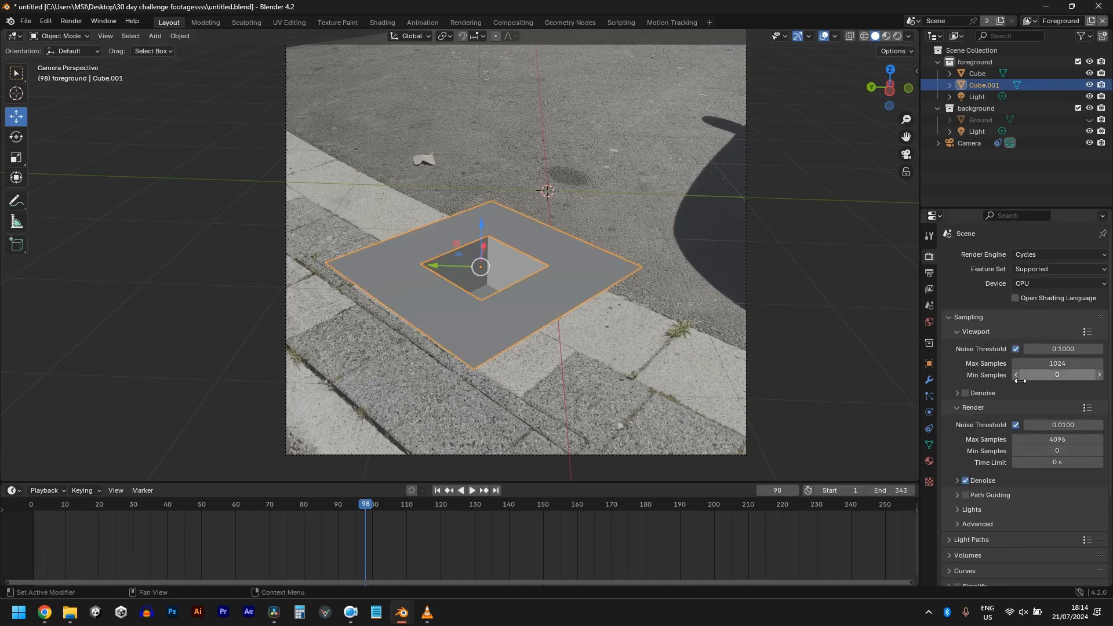
scroll(978, 478, "down", 2)
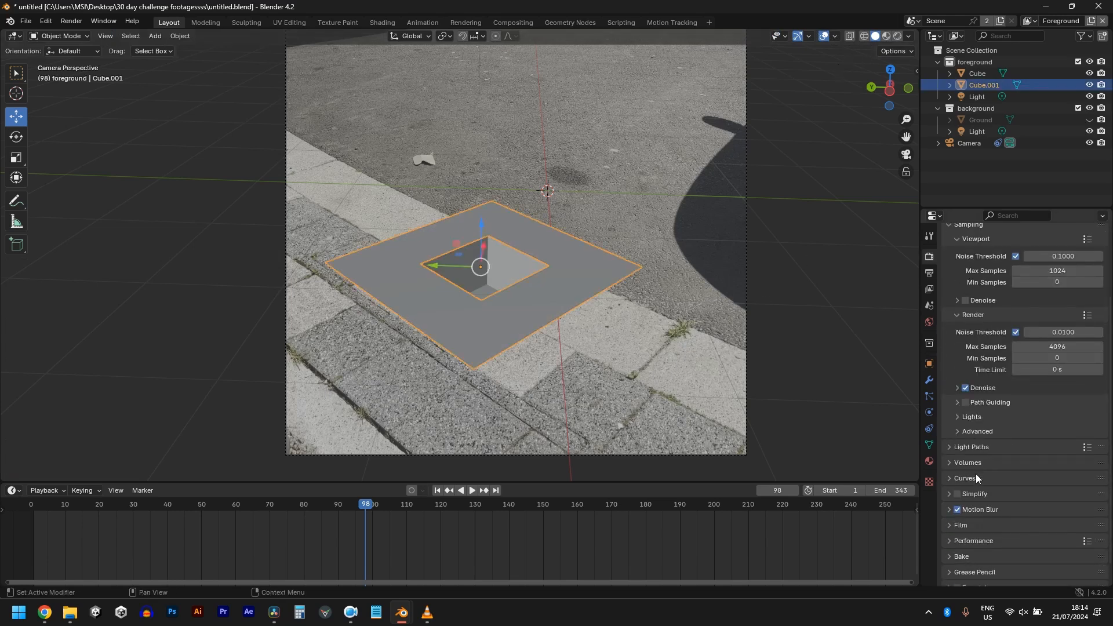
- Make the border plane around the hole a Shadow Catcher, and save the file
left_click(929, 363)
left_click(993, 531)
scroll(997, 510, "down", 5)
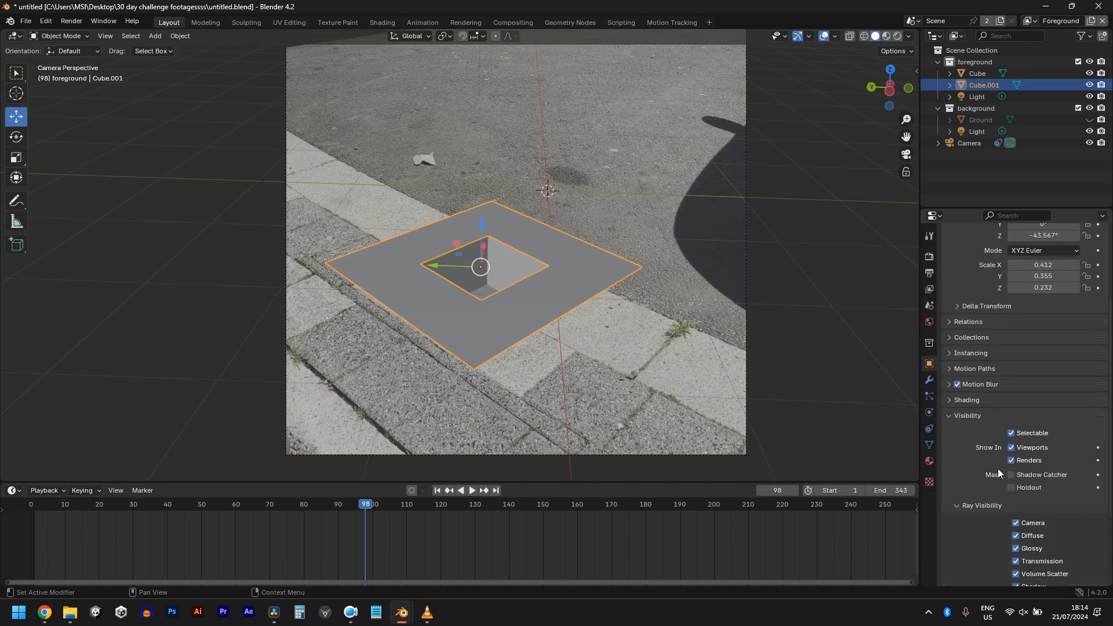
left_click(1009, 454)
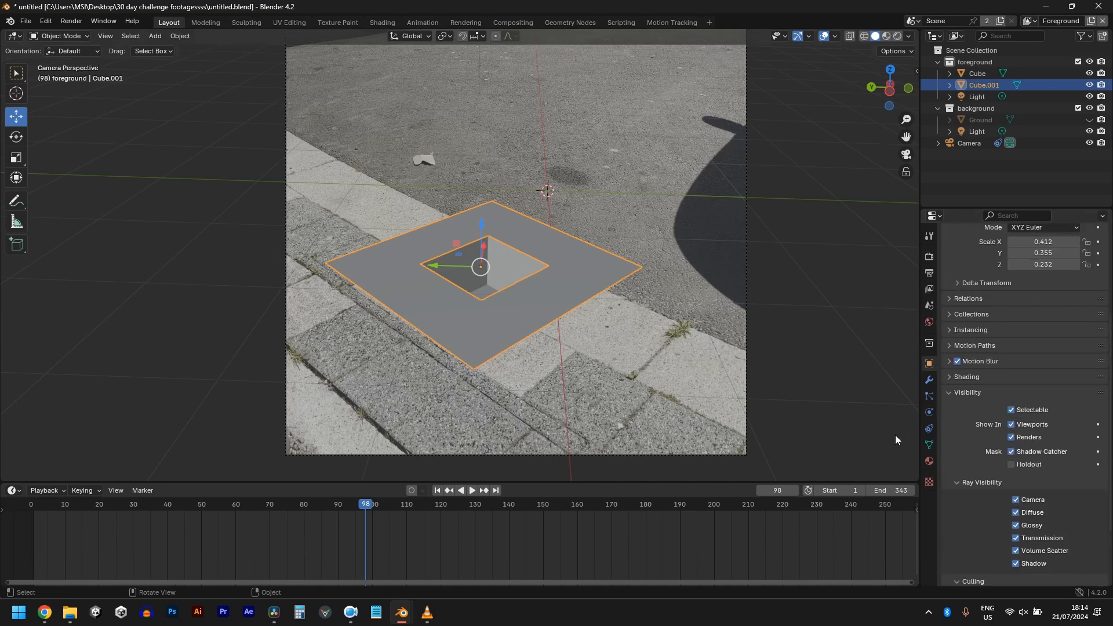
key("ctrl+s")
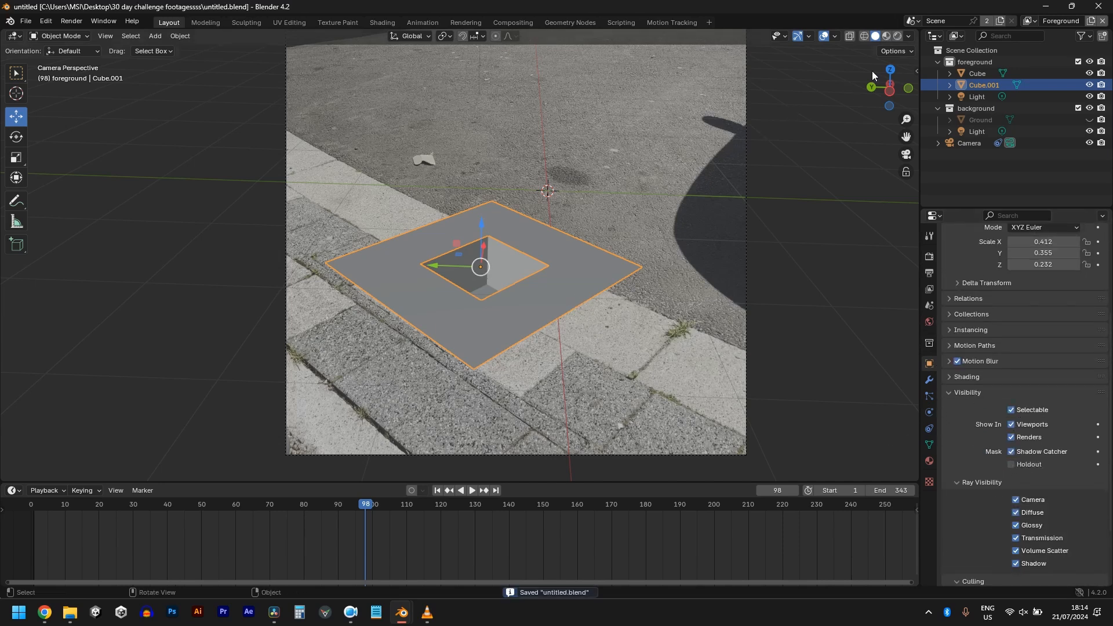
- Show the viewport in rendered shading and assign an Environment Texture to the world background colour
left_click(897, 35)
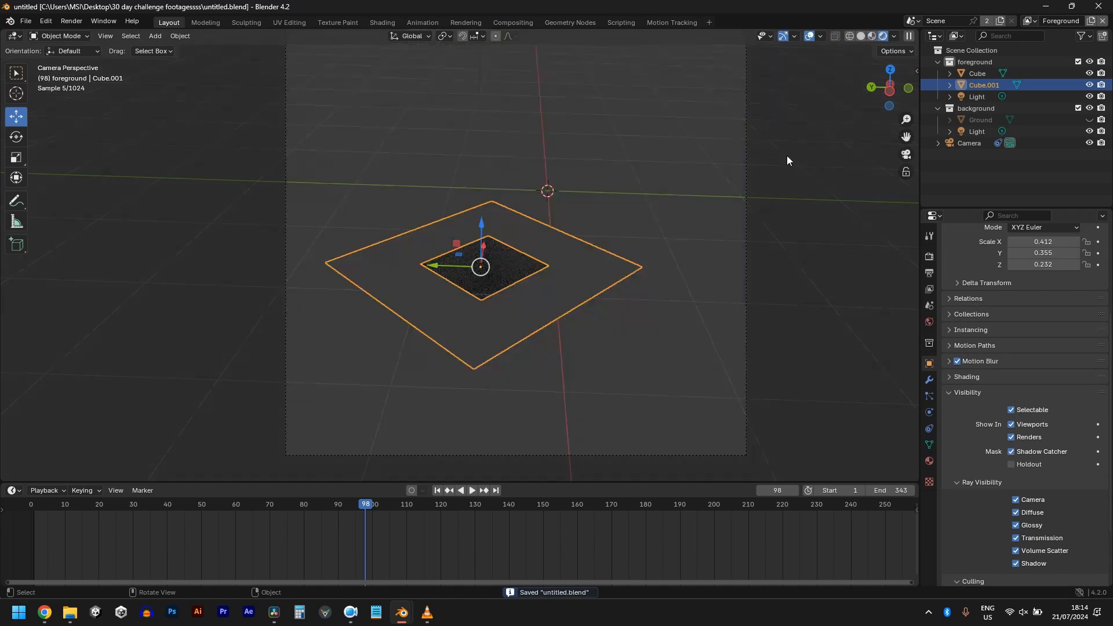
scroll(602, 310, "down", 3)
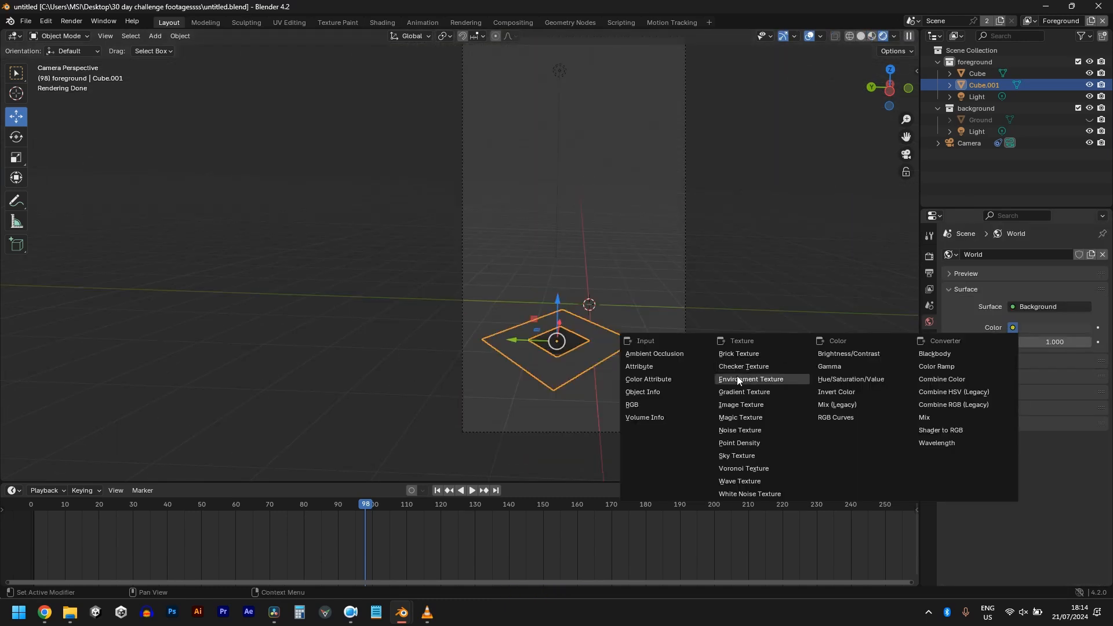
left_click(737, 377)
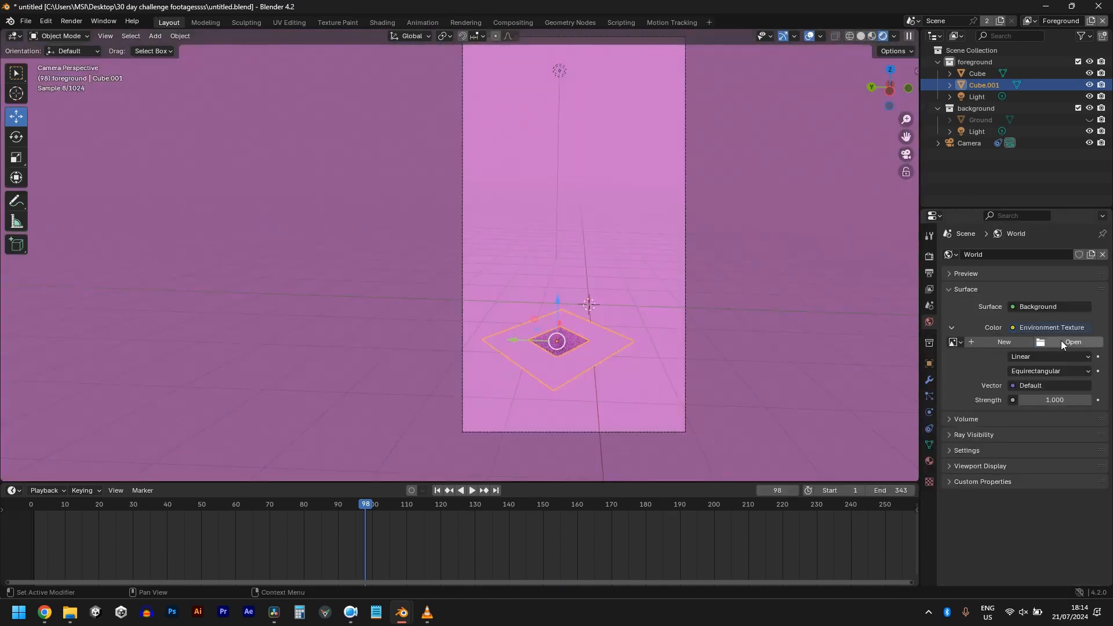
- Load an outdoor HDRI image into the world's Environment Texture
left_click(1063, 341)
left_click(632, 214)
double_click(632, 215)
- Enable Transparent film in the render settings so the tracked footage shows behind the scene, and save the file
left_click(930, 256)
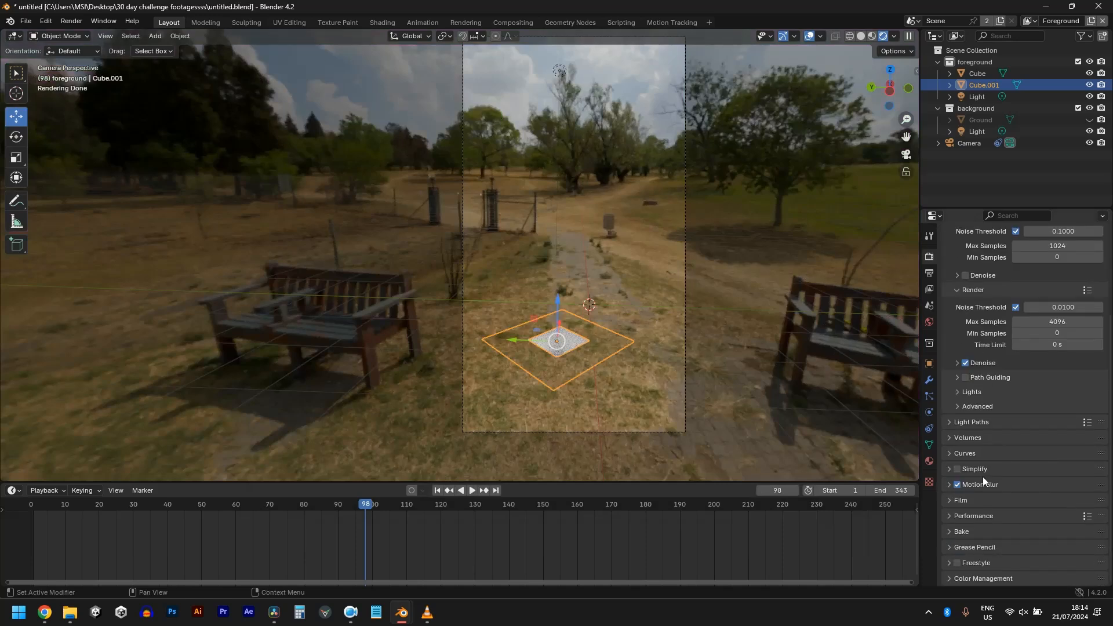
left_click(957, 500)
scroll(971, 501, "down", 5)
left_click(966, 469)
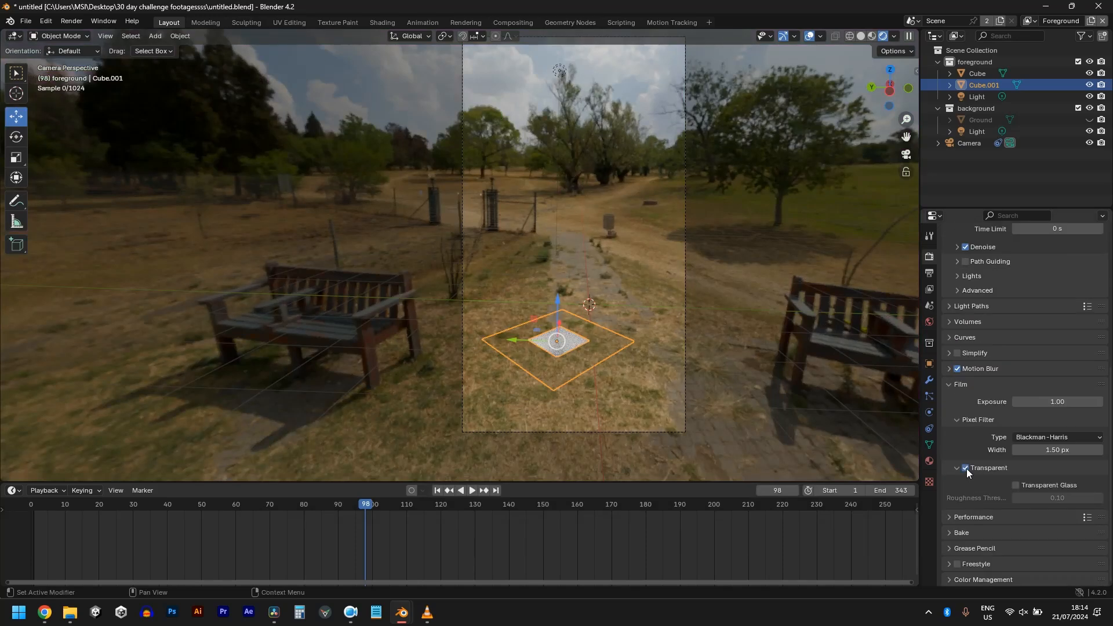
scroll(584, 372, "up", 2)
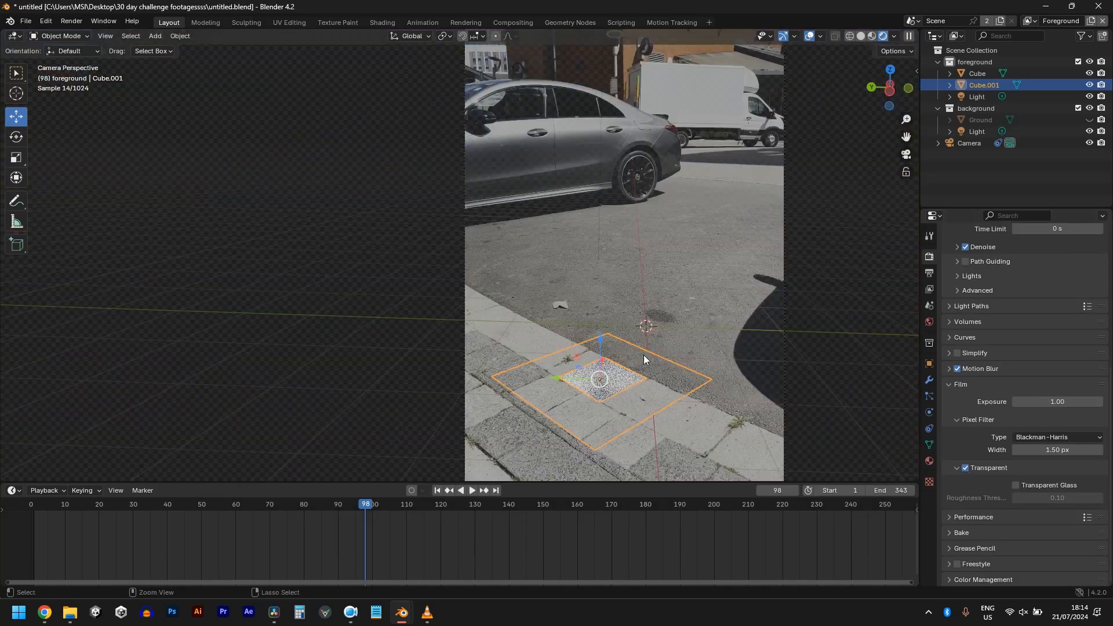
key("ctrl+s")
- Set the opacity of the camera's background movie clip to 1.000
left_click(819, 373)
left_click(929, 412)
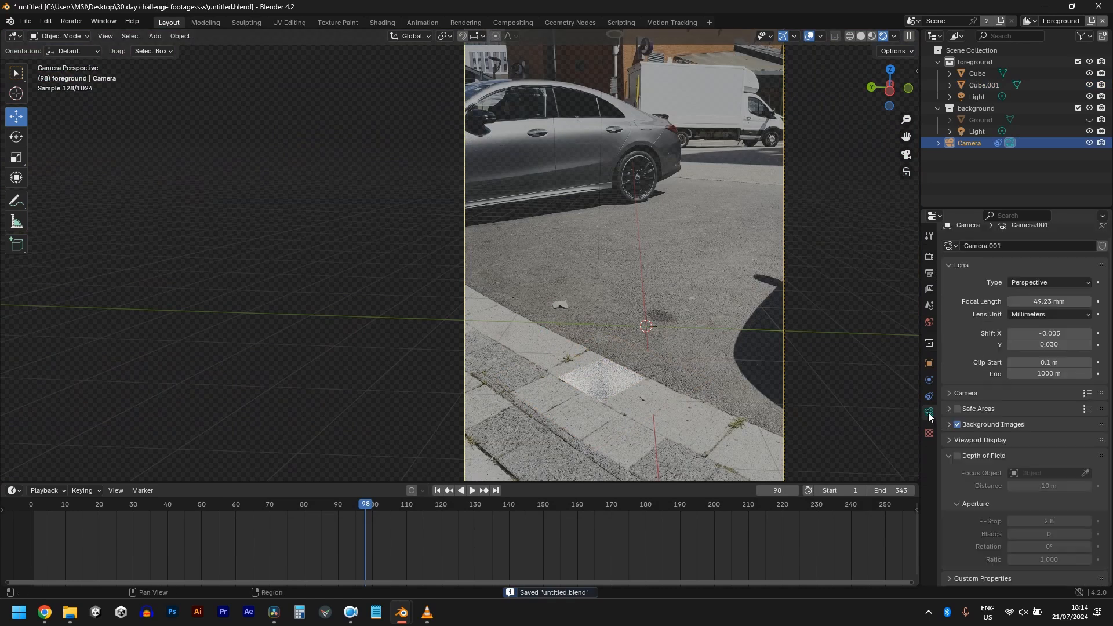
left_click(981, 430)
scroll(1000, 498, "down", 3)
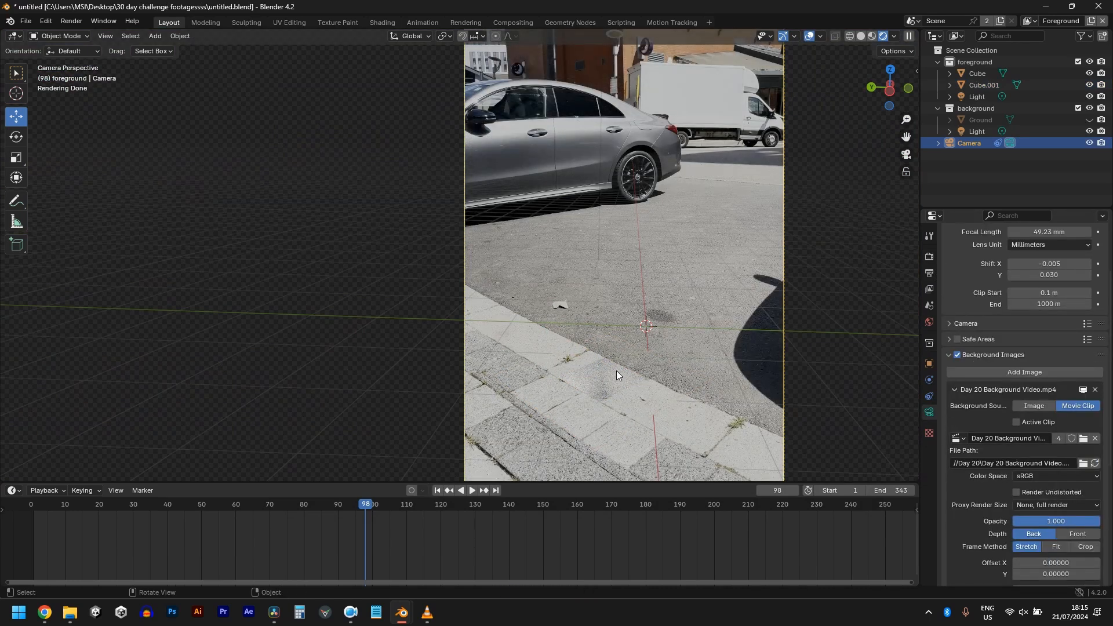
- Give the sunken cube a new material with a black base colour of value 0.000
left_click(617, 374)
left_click(929, 461)
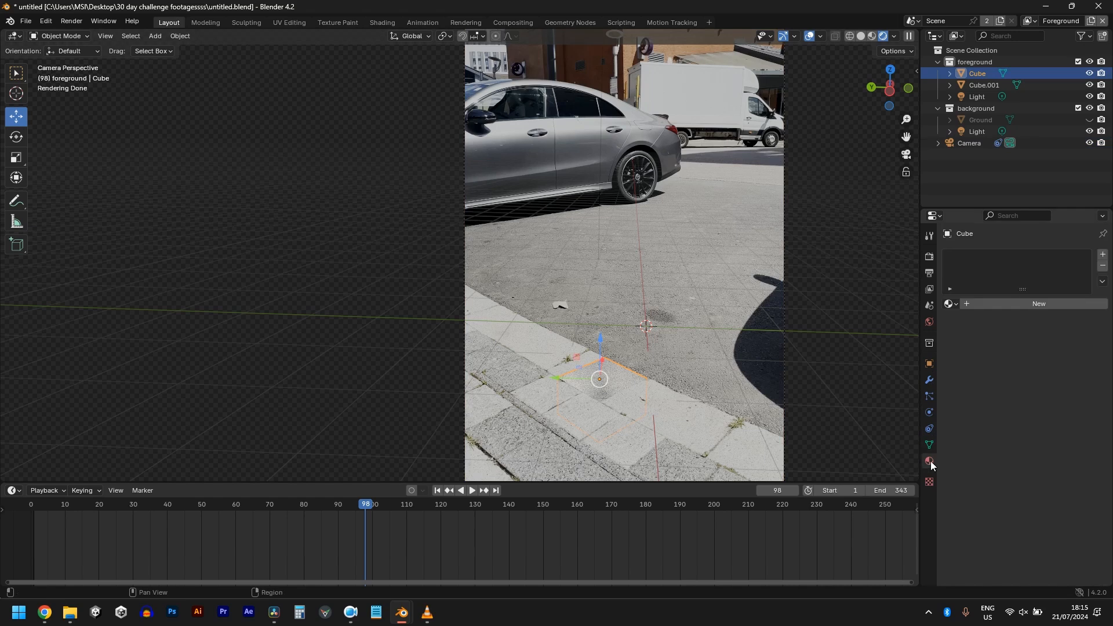
left_click(1074, 306)
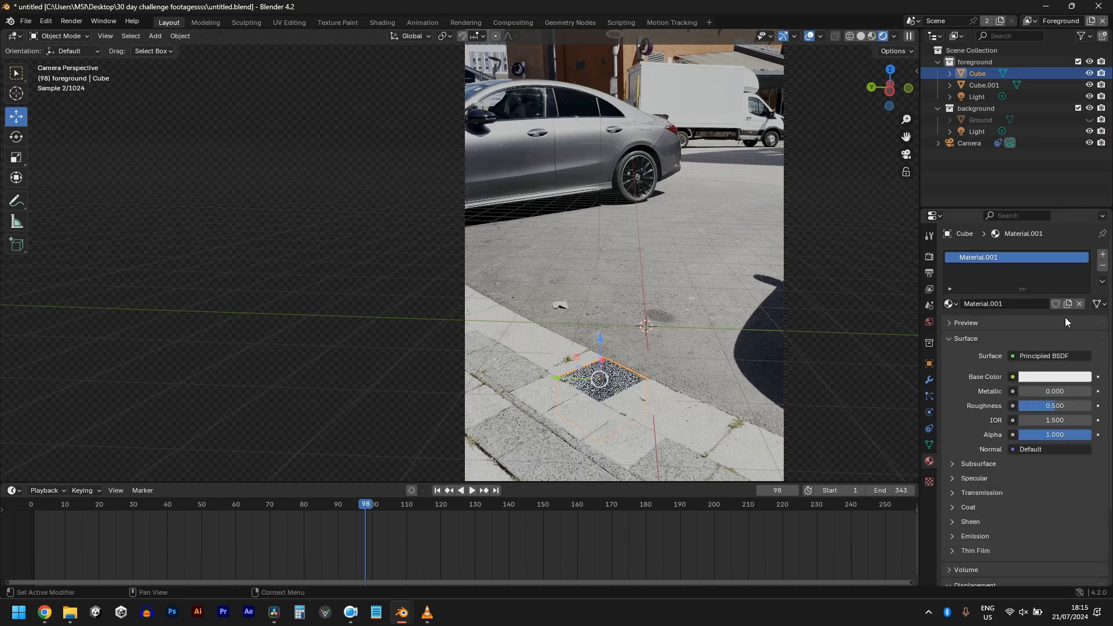
left_click(1050, 376)
left_click(1086, 291)
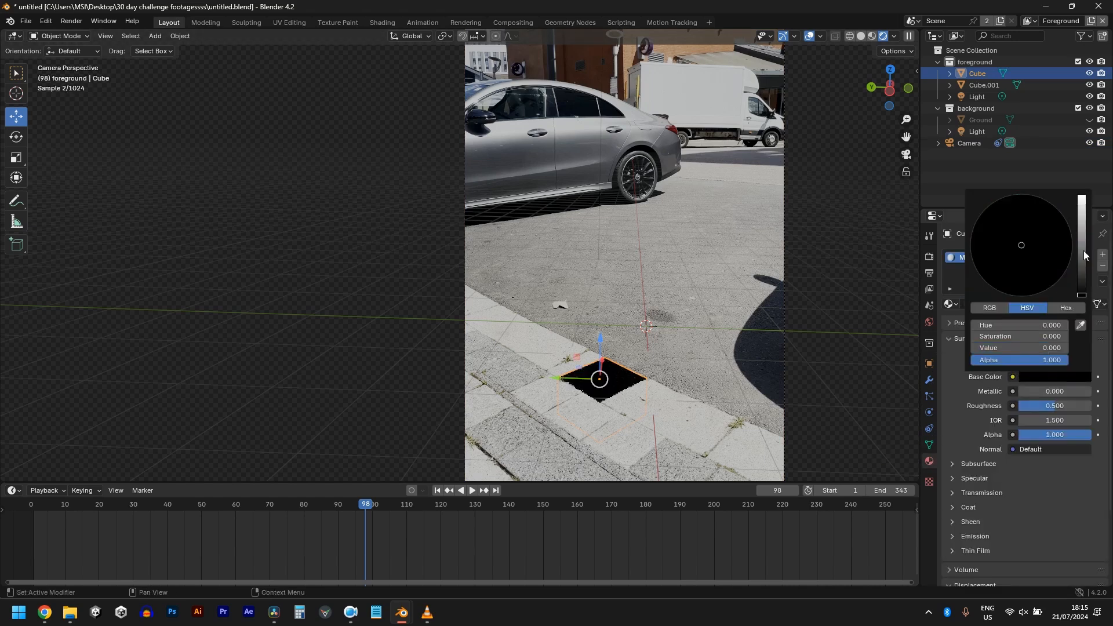
left_click(718, 313)
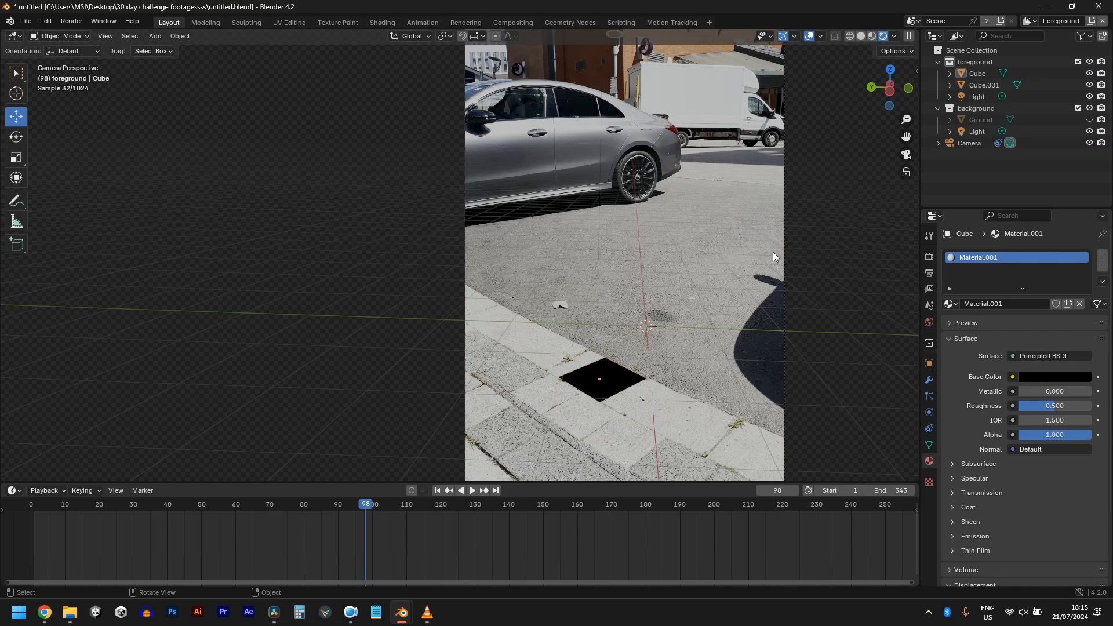
- Show the scene in solid shading outside the camera view and apply the sunken cube's object transform
middle_click_drag(621, 356, 500, 455)
left_click(861, 36)
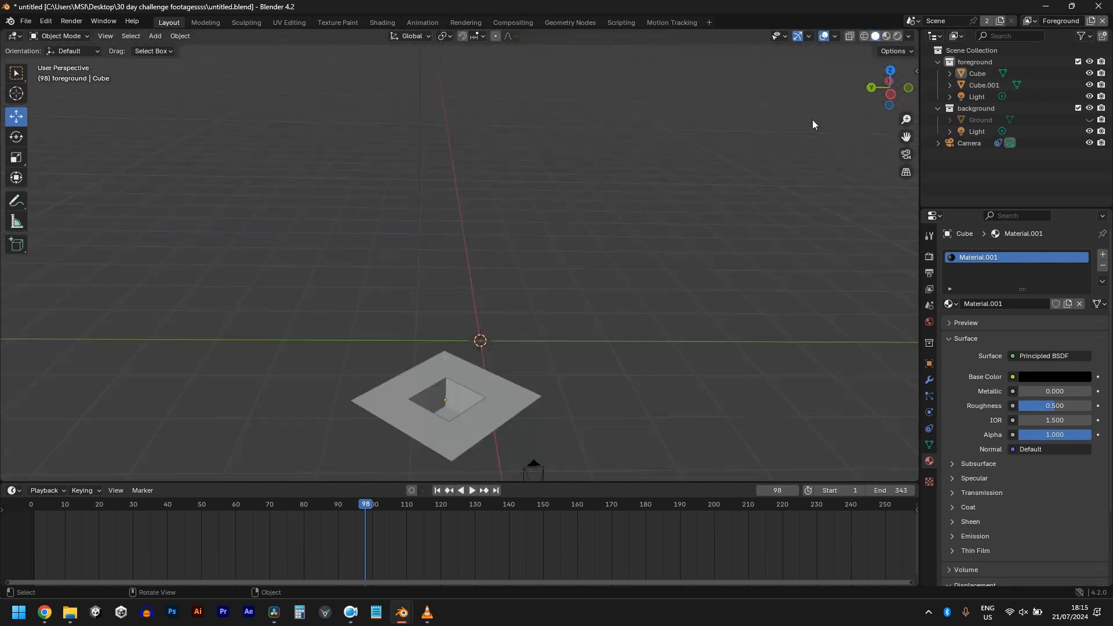
middle_click_drag(435, 439, 467, 386)
left_click(474, 364)
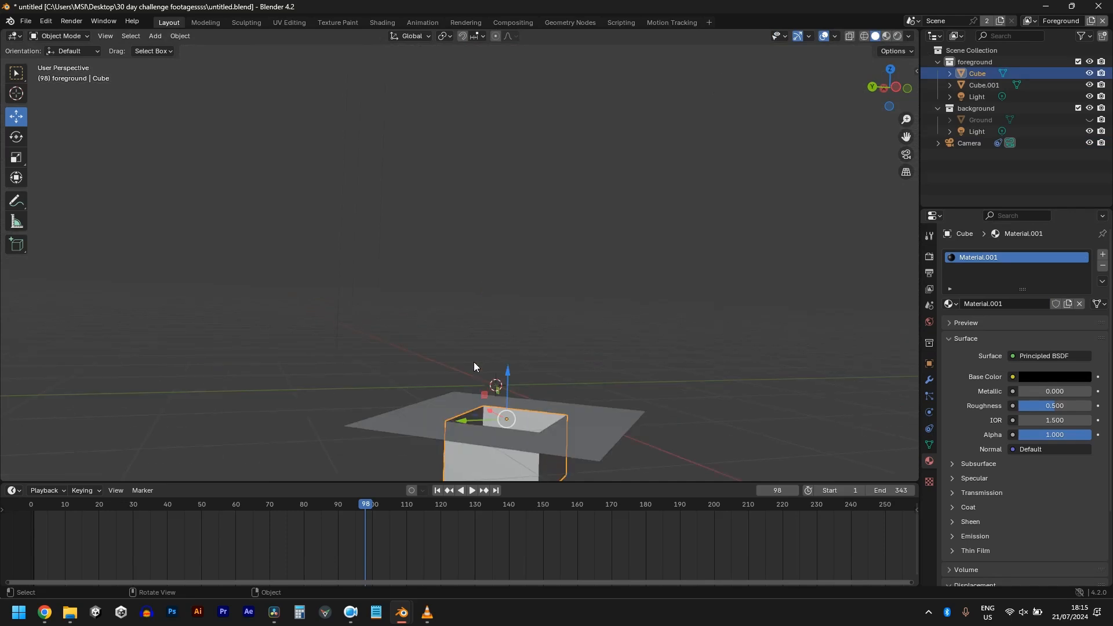
middle_click_drag(521, 426, 635, 61)
key("ctrl+a")
left_click(582, 287)
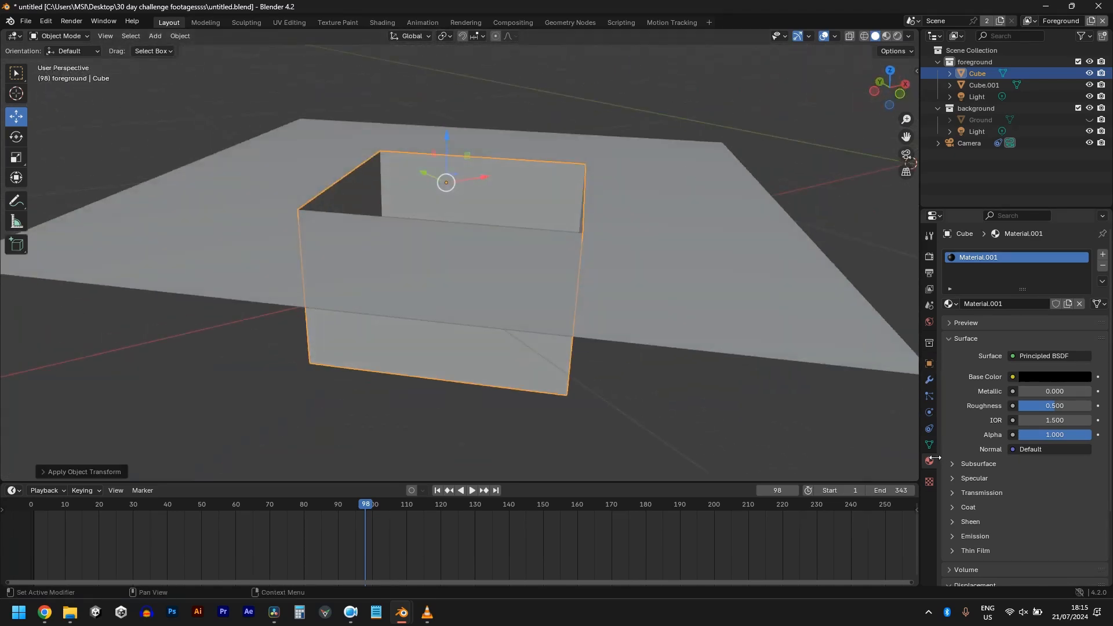
- Add a Solidify modifier to the sunken cube with a thickness of 0.02 m
left_click(929, 380)
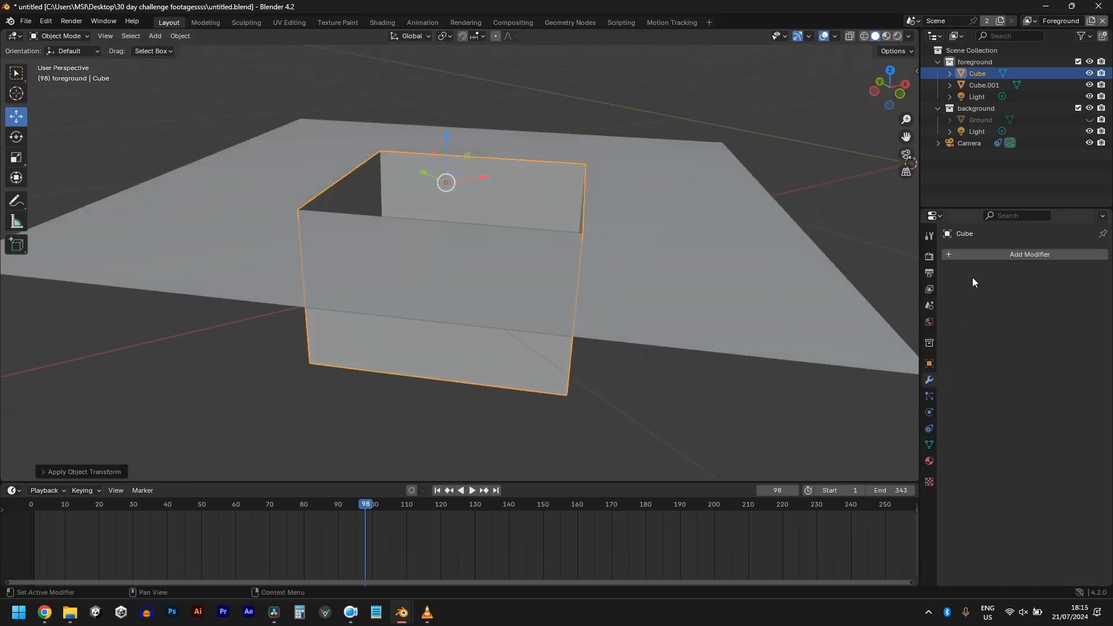
left_click(972, 254)
mouse_move(944, 295)
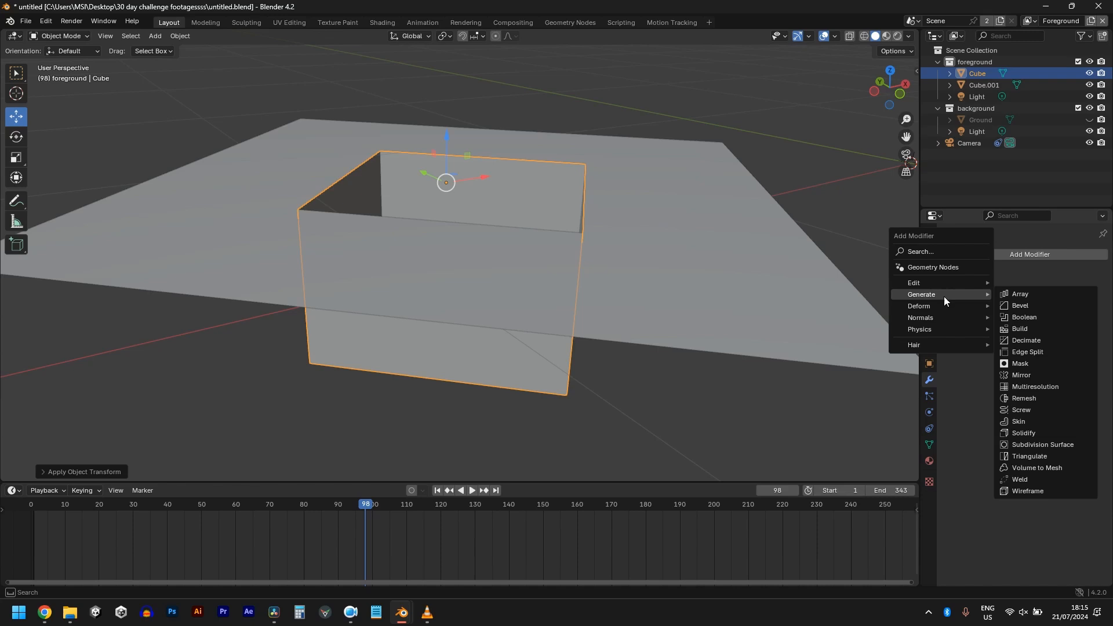
left_click(1024, 432)
middle_click_drag(529, 303, 667, 306)
scroll(593, 335, "up", 3)
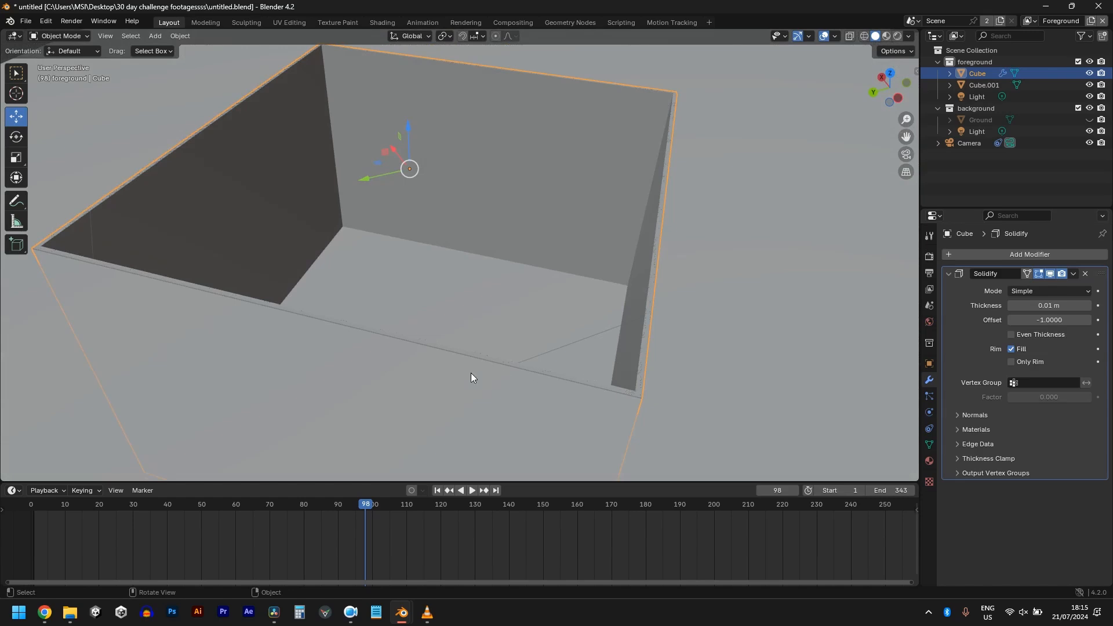
mouse_move(470, 377)
middle_mouse_down()
mouse_move(477, 367)
mouse_move(509, 378)
mouse_move(490, 377)
middle_mouse_up()
scroll(521, 325, "down", 5)
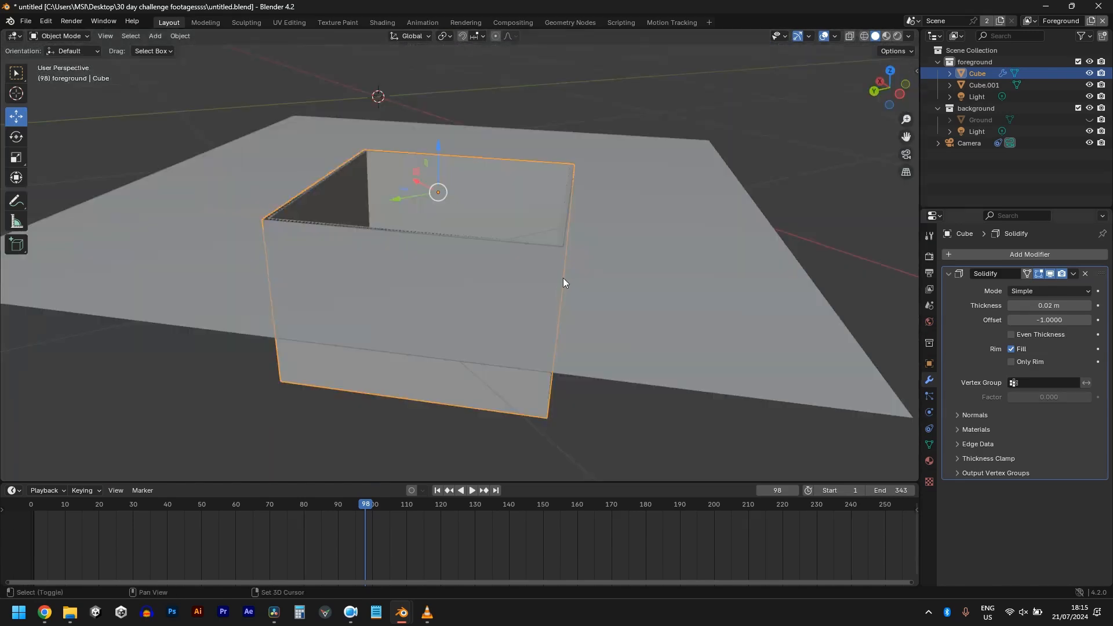
- Nudge the thickened cube slightly along the global Z axis relative to the border plane, and save the file
scroll(571, 319, "up", 3)
middle_click_drag(571, 318, 614, 360)
key("g")
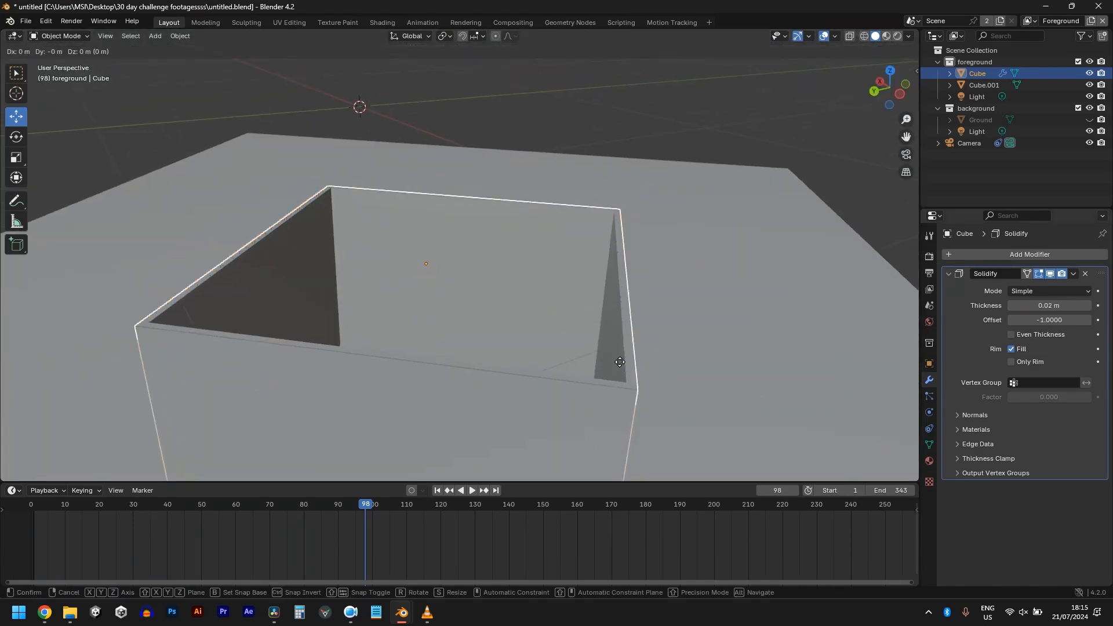
key("z")
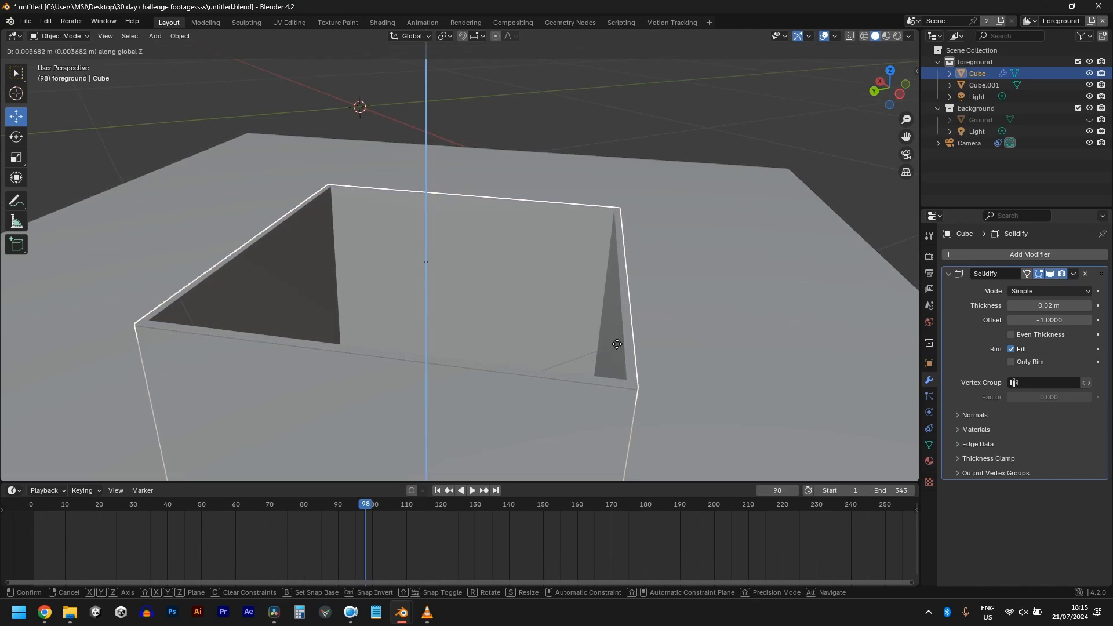
left_click(611, 370)
scroll(621, 369, "down", 4)
key("ctrl+s")
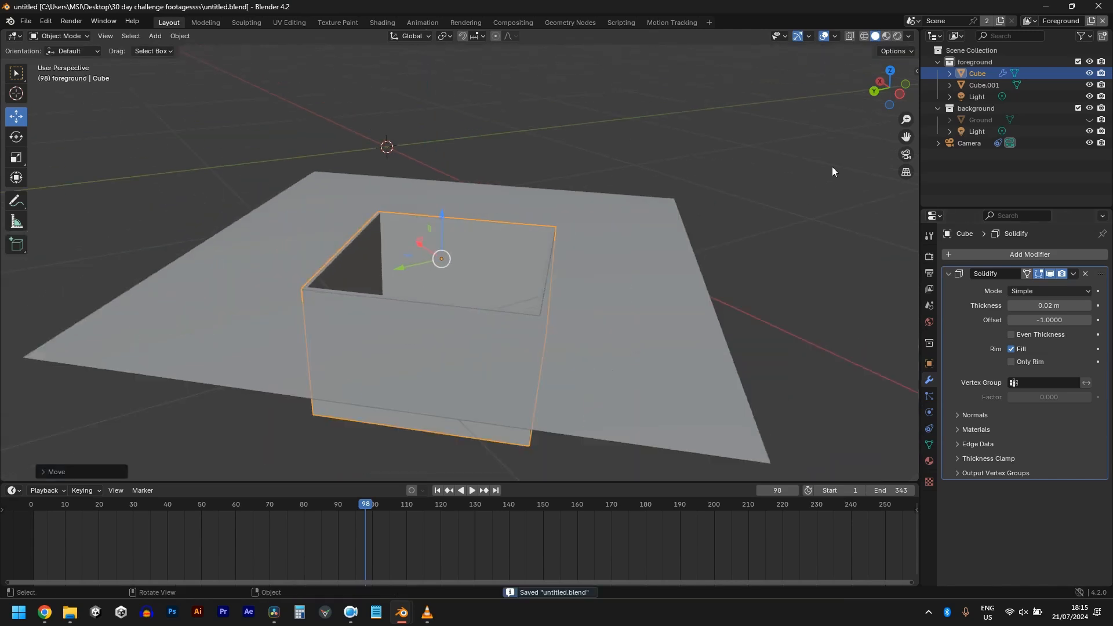
- Preview the black hole in rendered shading through the camera, and return to solid shading
left_click(897, 36)
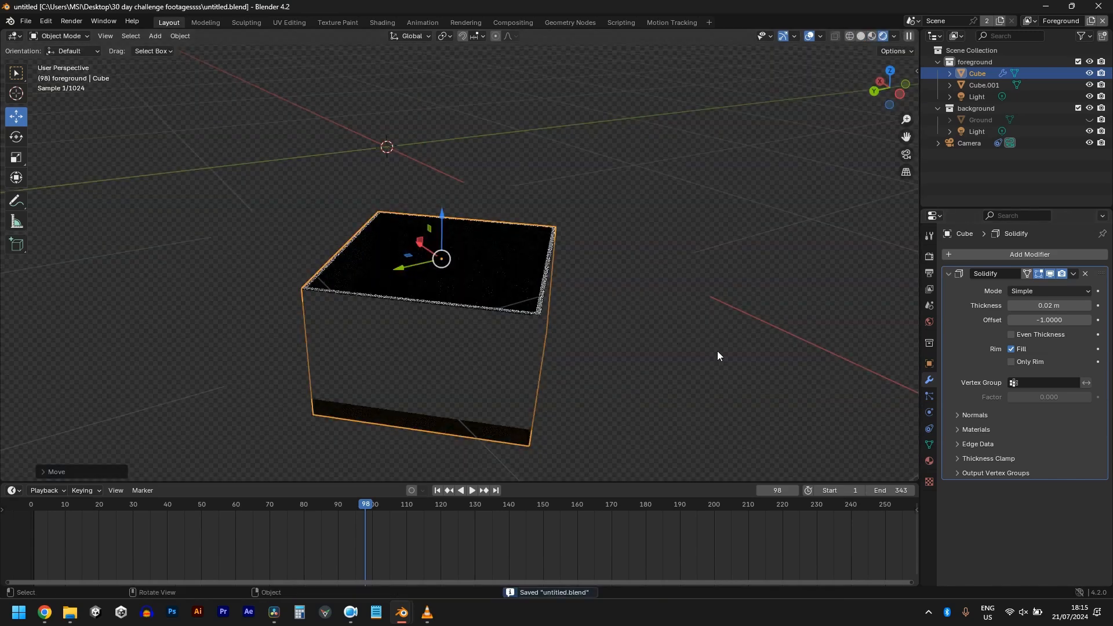
key("KP_0")
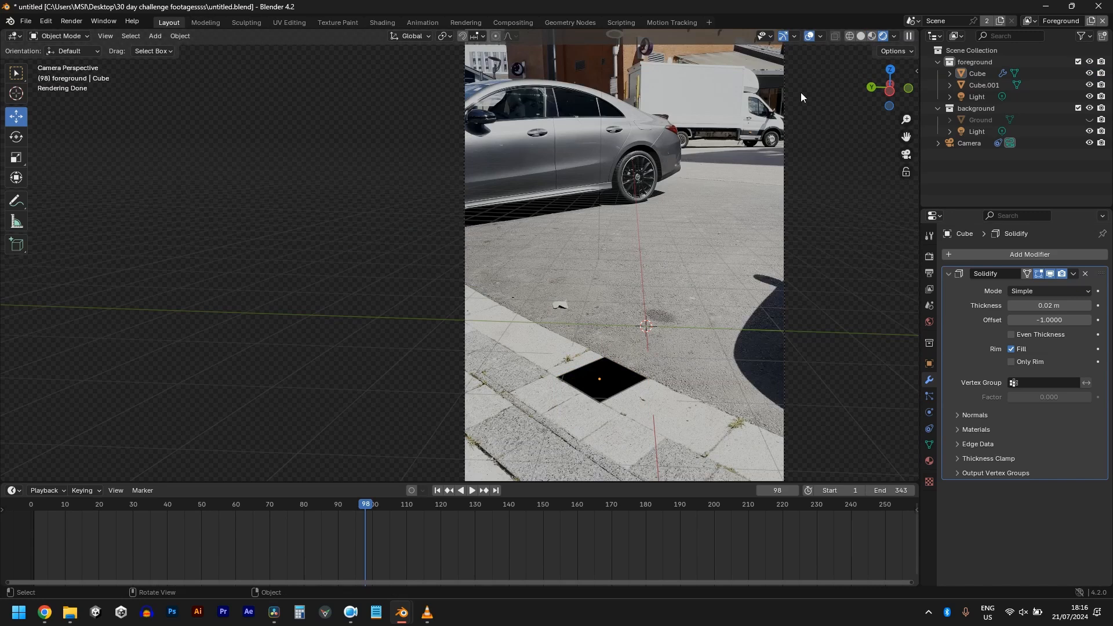
left_click(860, 37)
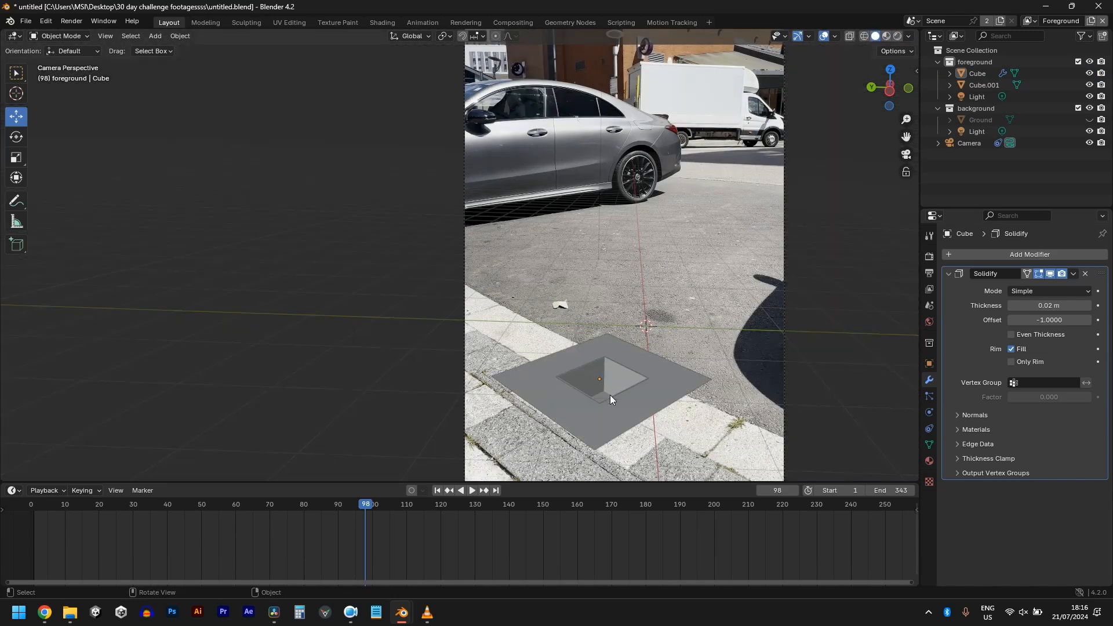
- Move the cube and its surrounding border plane together along their local Y axis, farther up the pavement strip
left_click(604, 399)
left_click(601, 417, "shift")
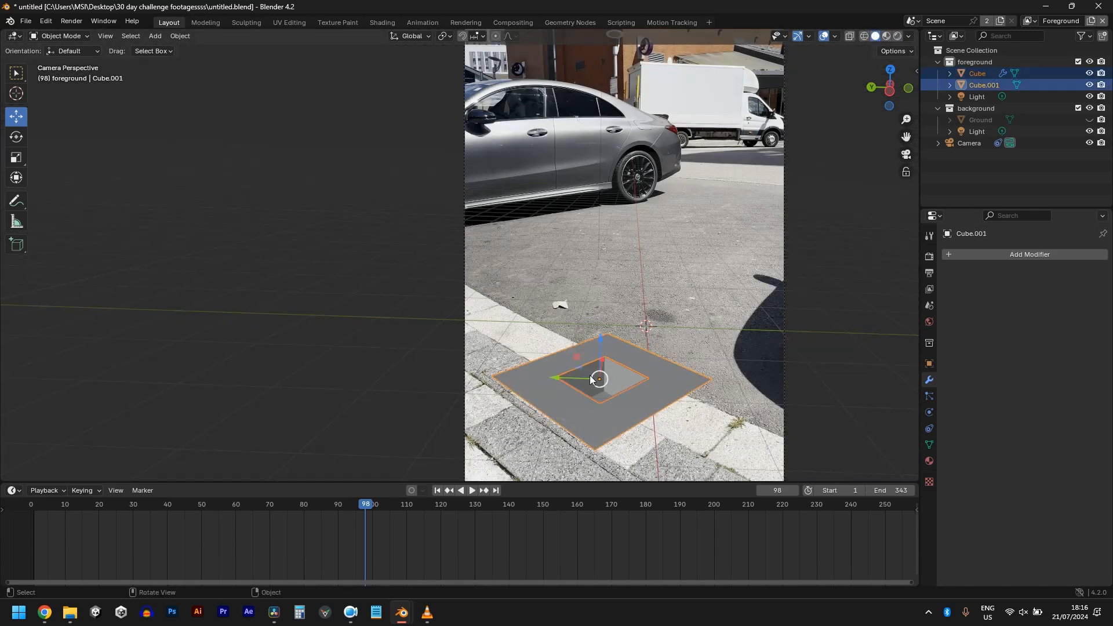
key("g")
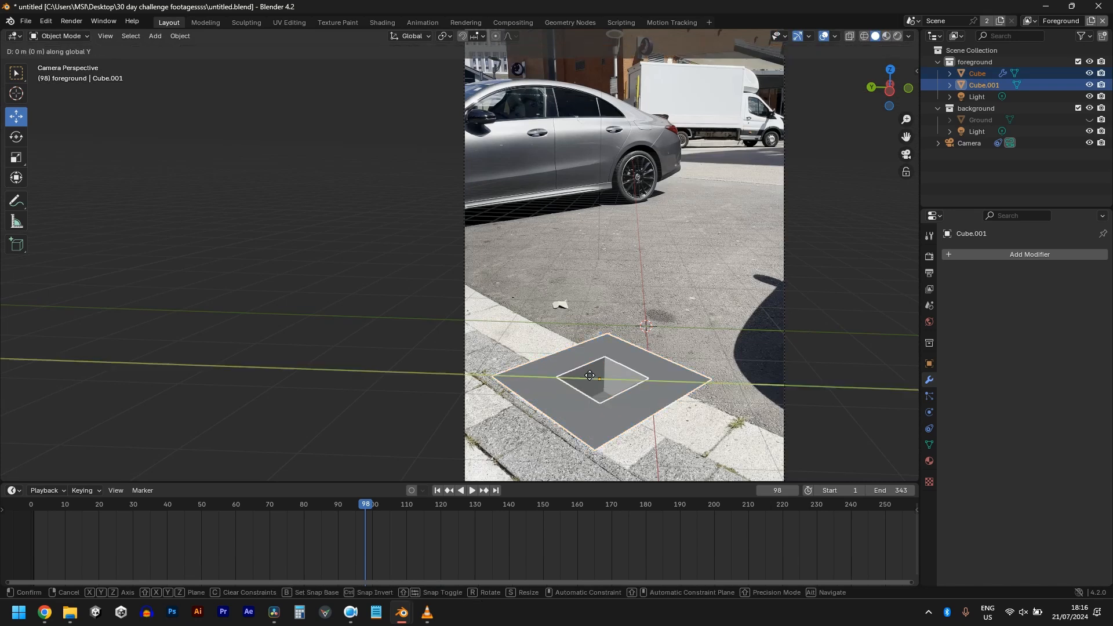
key("y")
key("y")
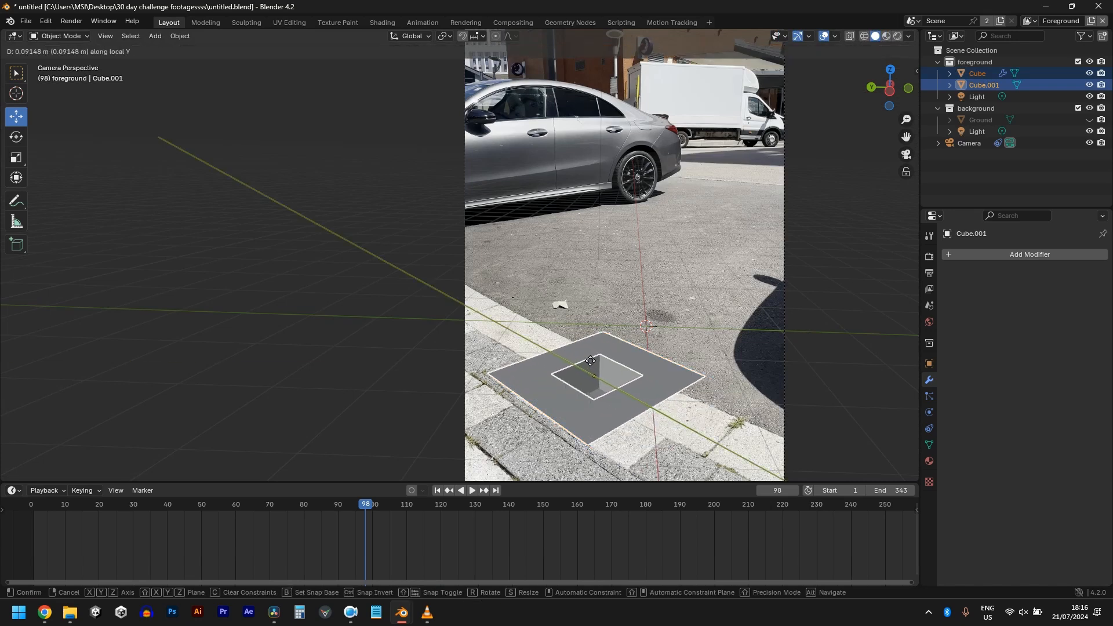
left_click(590, 356)
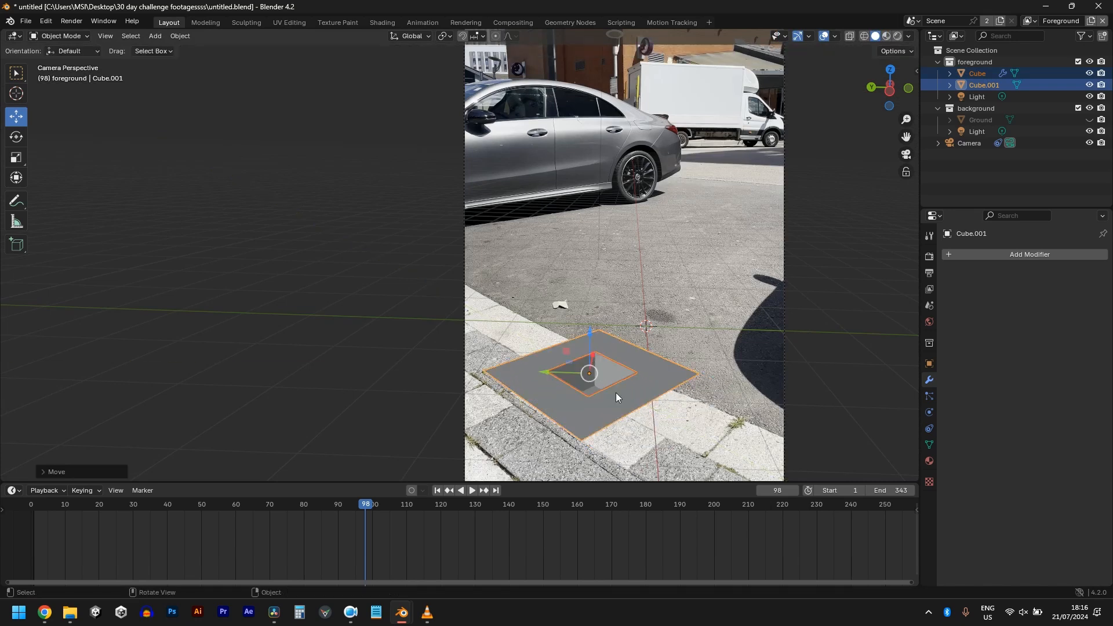
- Duplicate the cube and border plane along local Y to place a second hole nearer the camera on the pavement
key("shift+d")
key("y")
key("y")
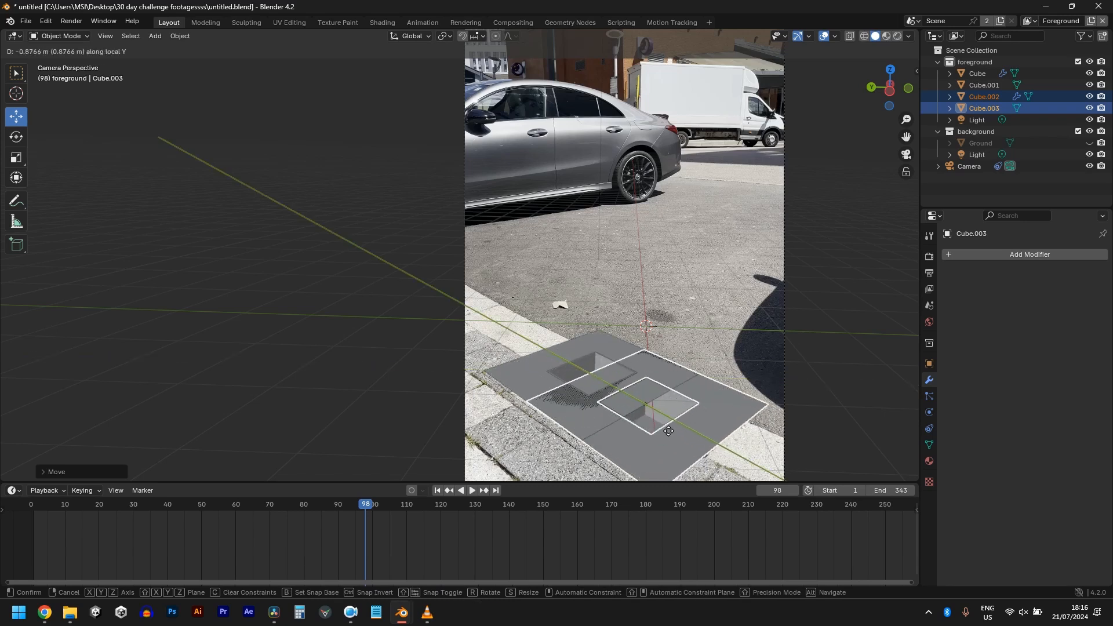
left_click(663, 426)
- Duplicate the second cube and border about -0.79 m along local Y as a third hole, and preview the holes in rendered shading
middle_click_drag(711, 432, 620, 343, "shift")
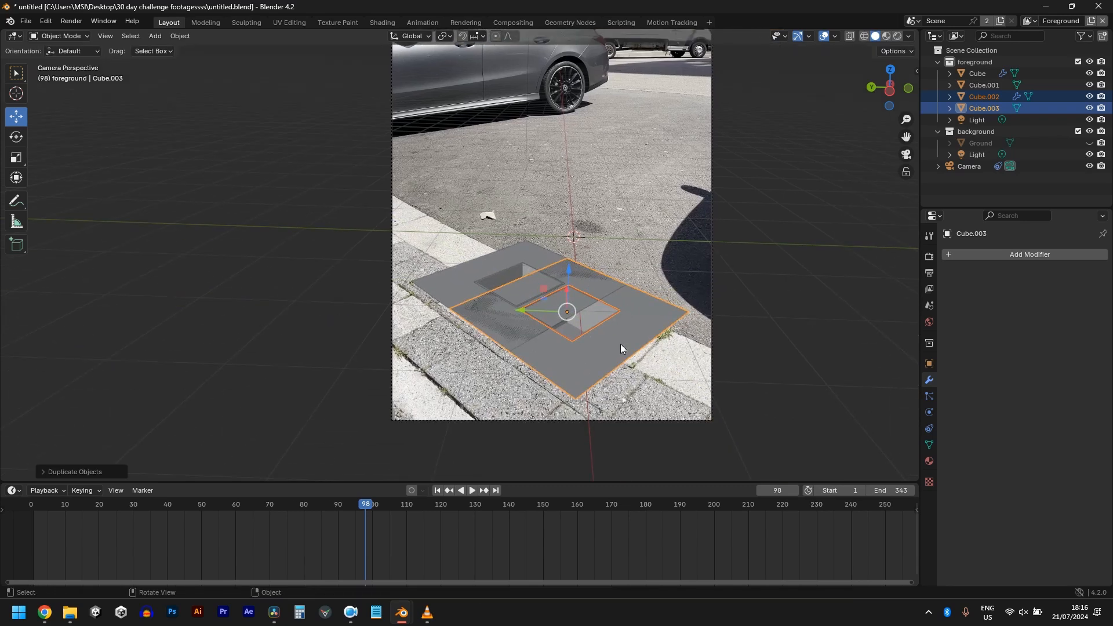
key("shift+d")
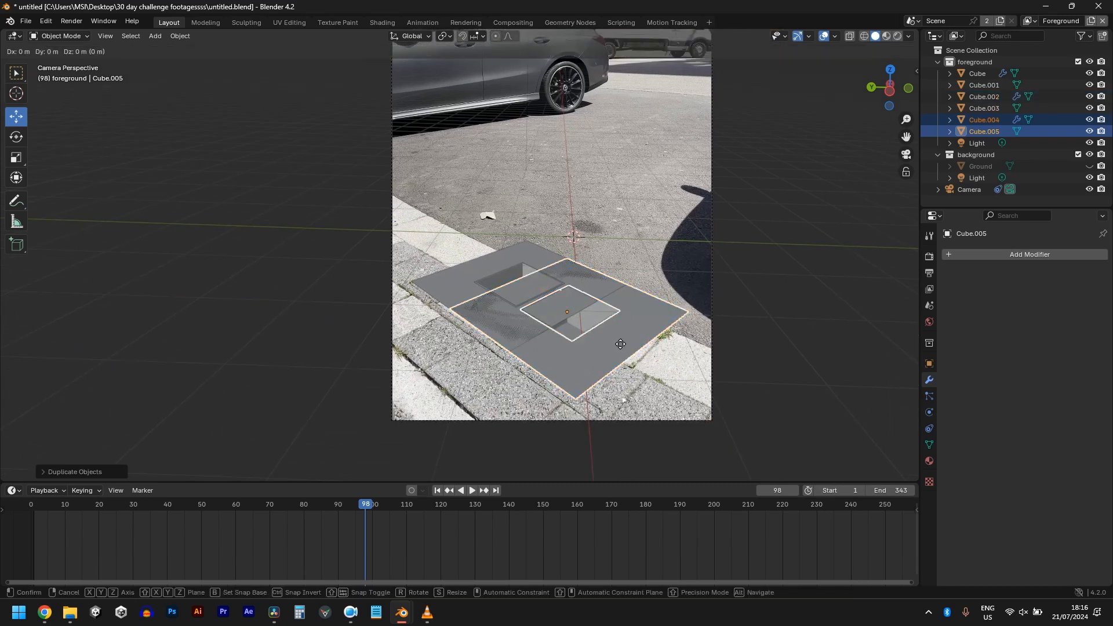
key("y")
key("y")
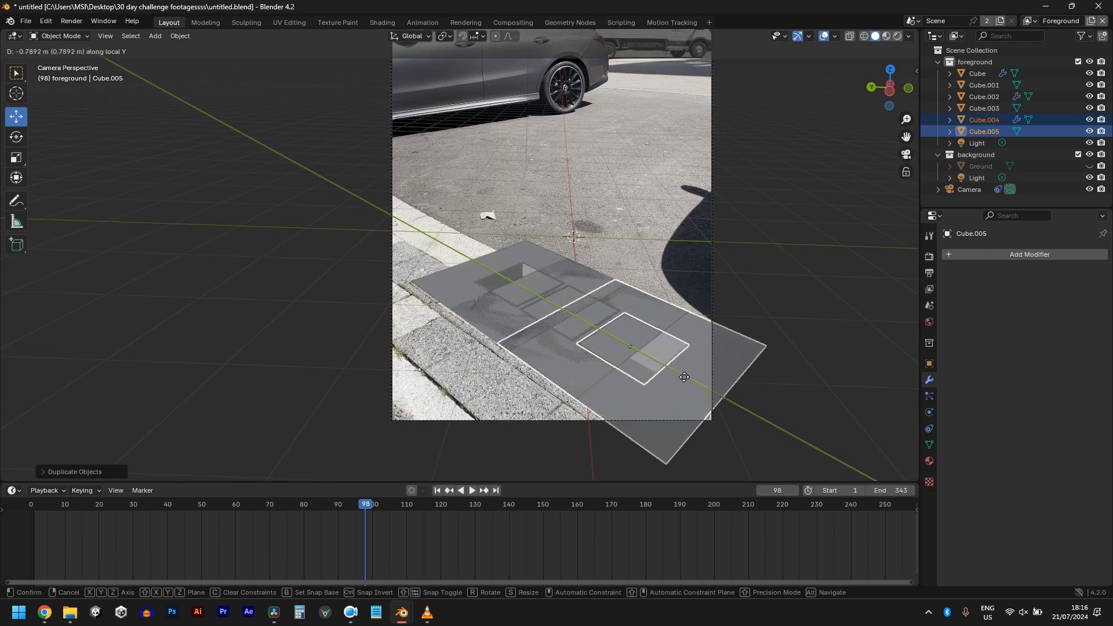
left_click(684, 377)
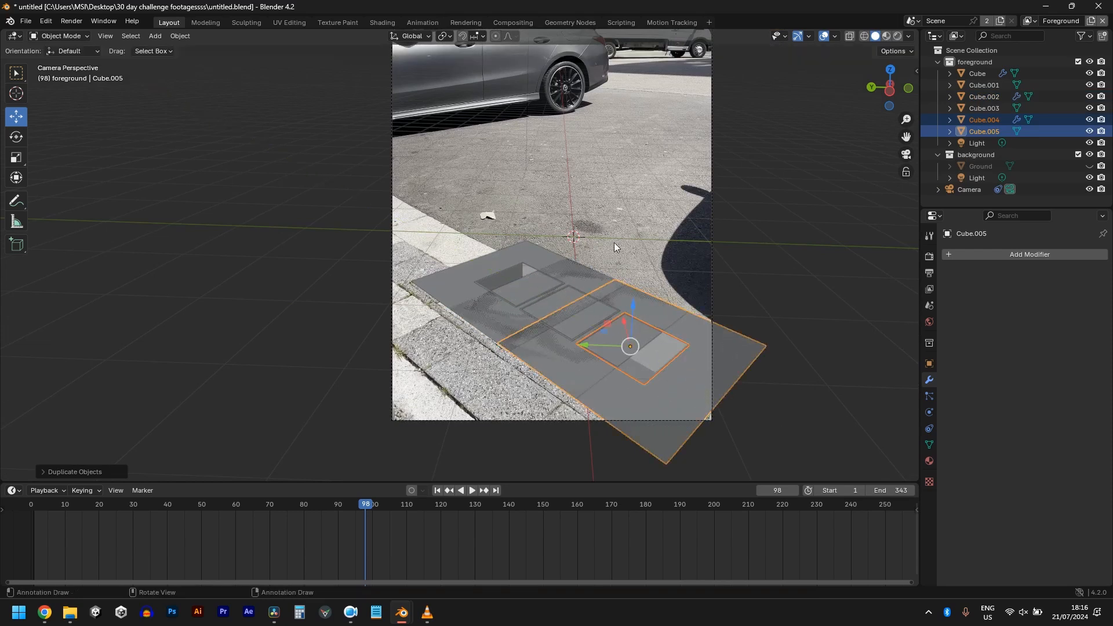
left_click(898, 36)
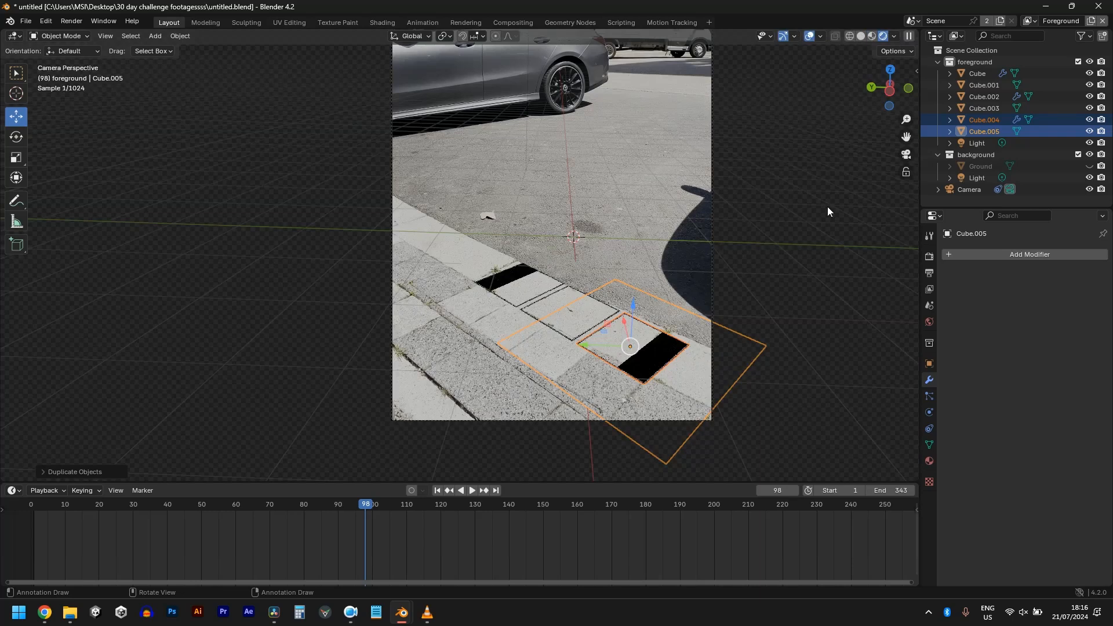
left_click(861, 36)
- Move the nearest border plane's edge beside the middle hole about -0.47 m along local Y, clearing the middle hole
left_click(561, 311)
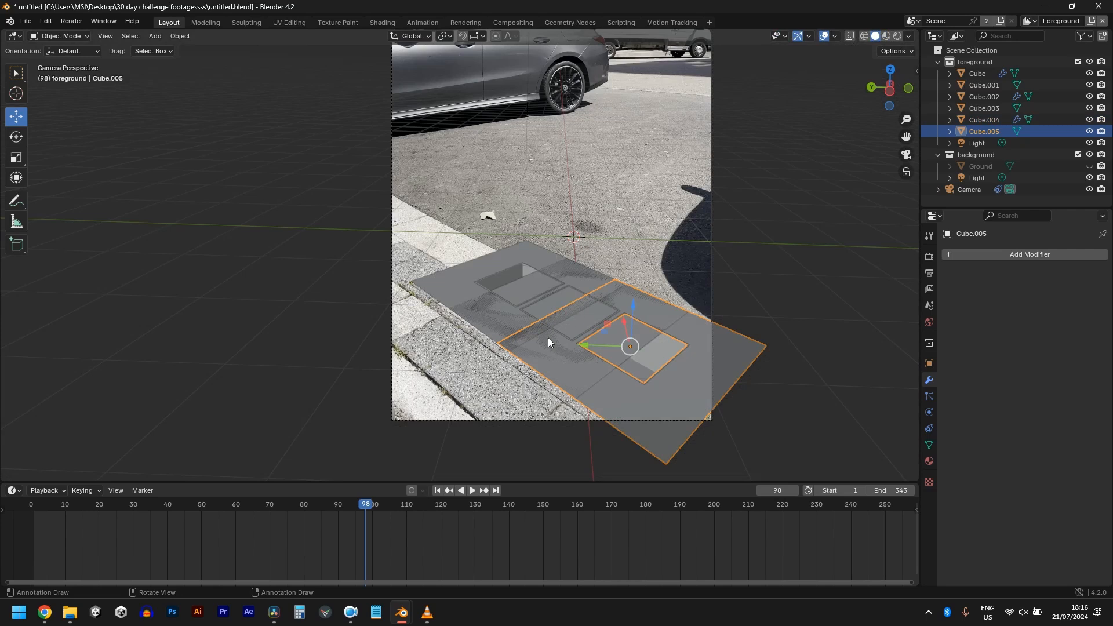
key("Tab")
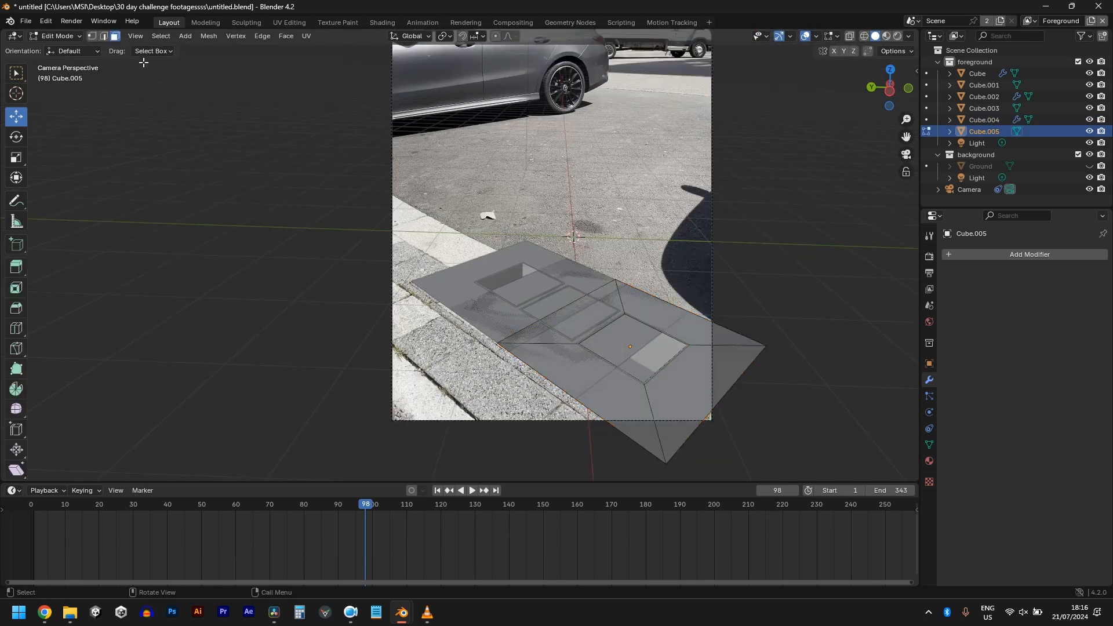
left_click(557, 307)
key("g")
key("y")
key("y")
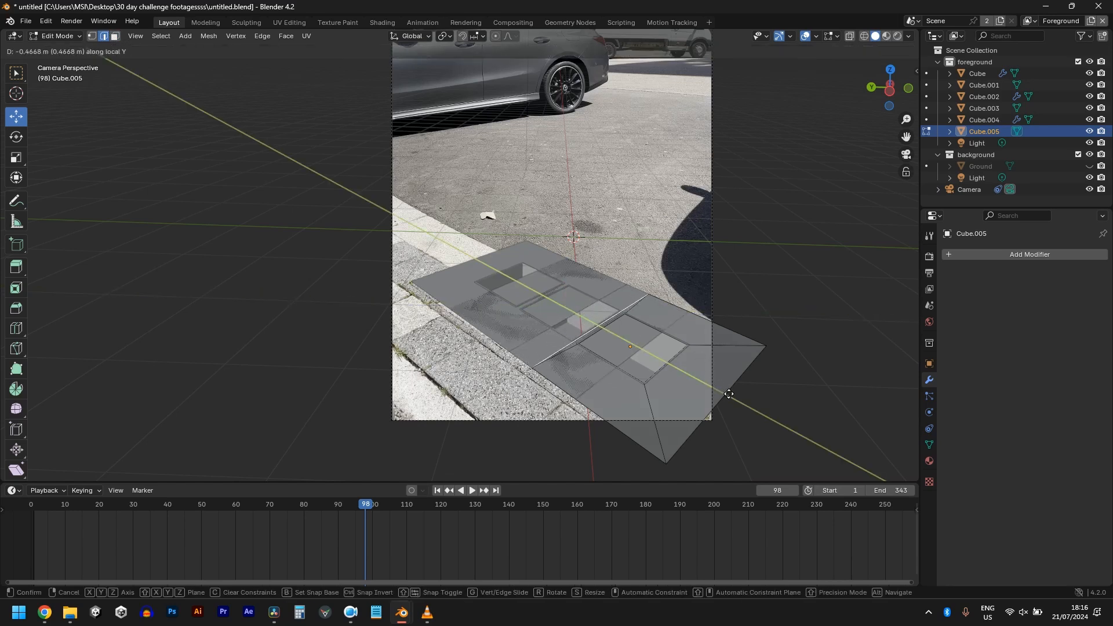
left_click(729, 394)
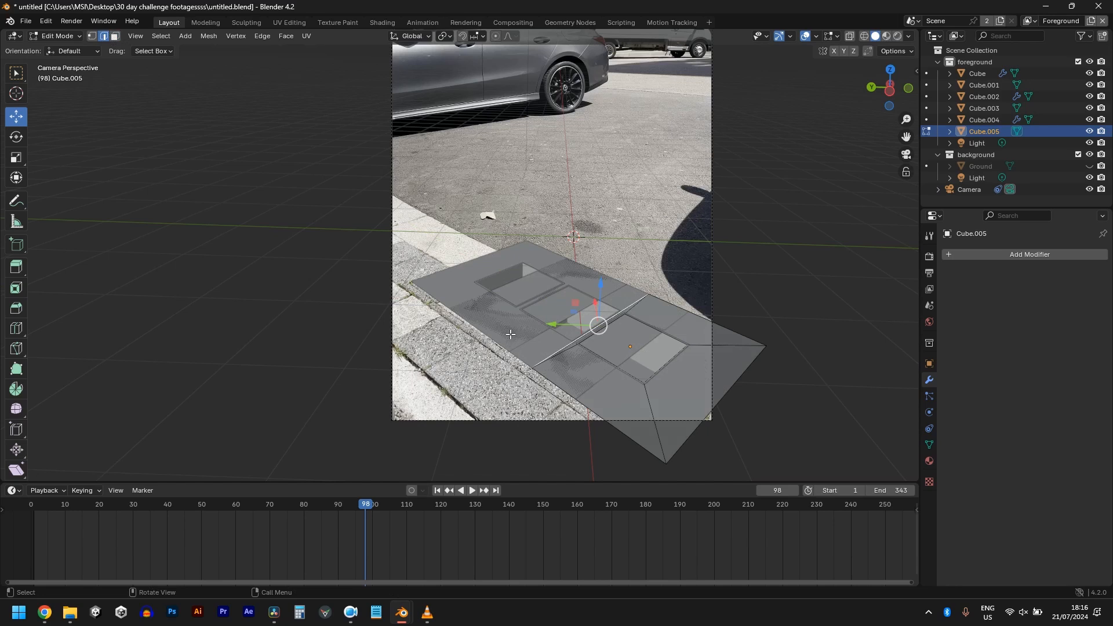
key("Tab")
- Move the middle border plane's near edge about 0.5 m along local Y so it clears the nearest hole
left_click(541, 350)
key("Tab")
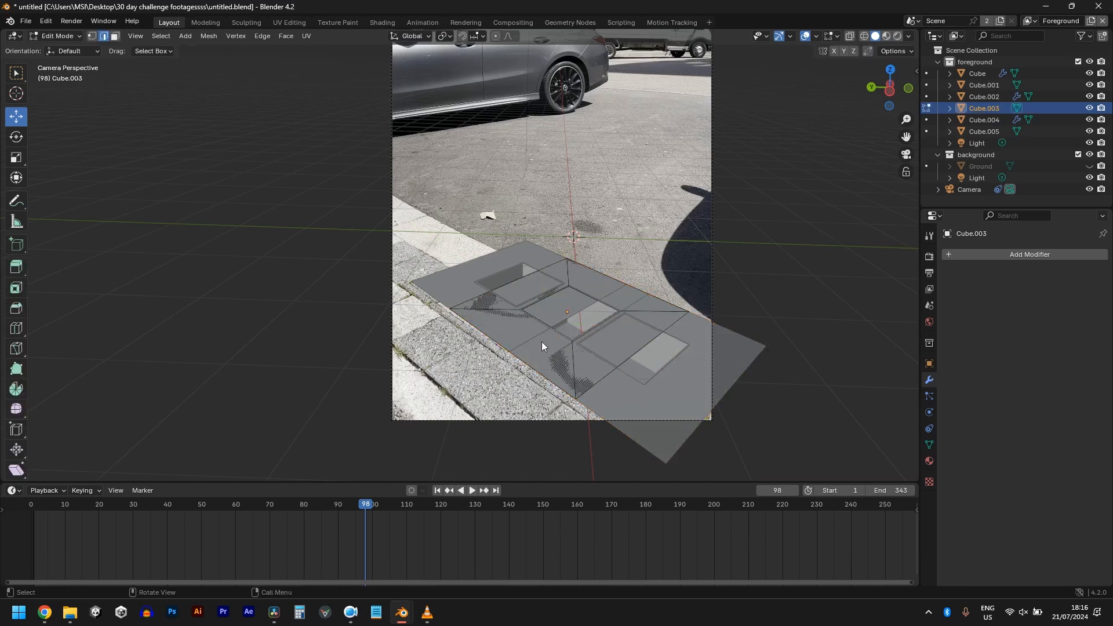
left_click(613, 371)
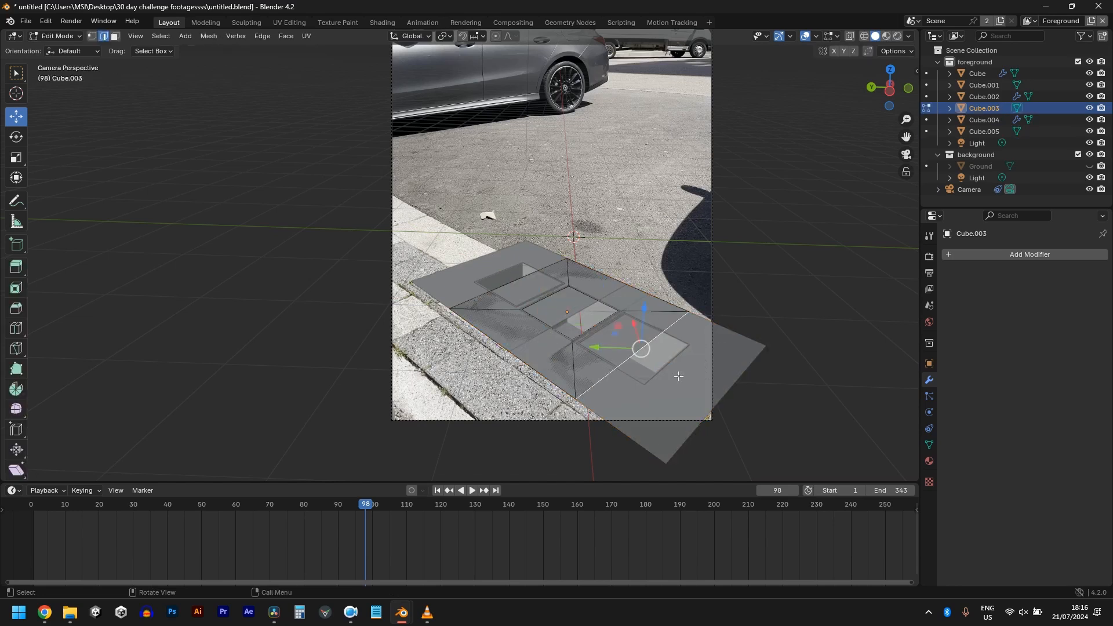
key("g")
key("y")
key("y")
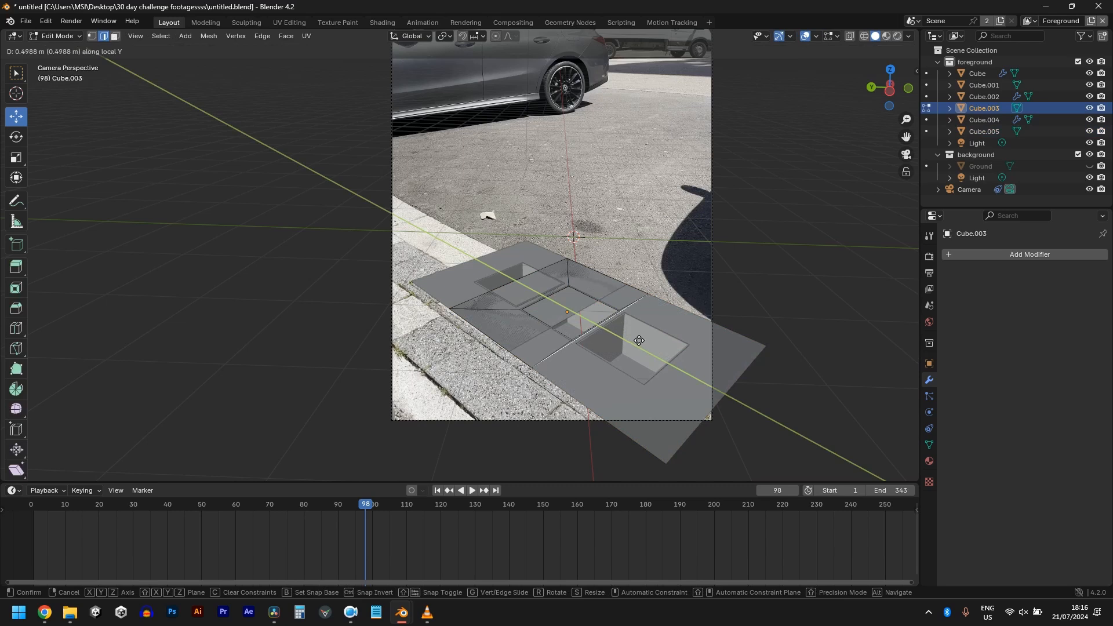
left_click(638, 341)
- Move the middle border plane's far edge about -0.49 m along local Y so it clears the farthest hole
scroll(486, 281, "up", 2)
middle_click_drag(486, 281, 552, 244, "shift")
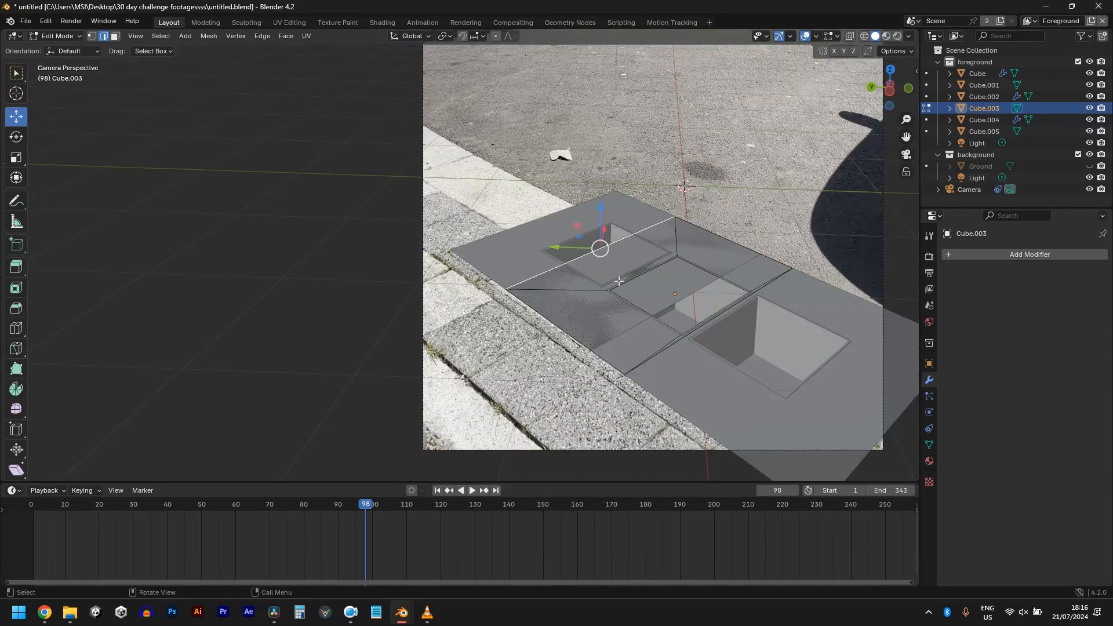
key("g")
key("y")
key("y")
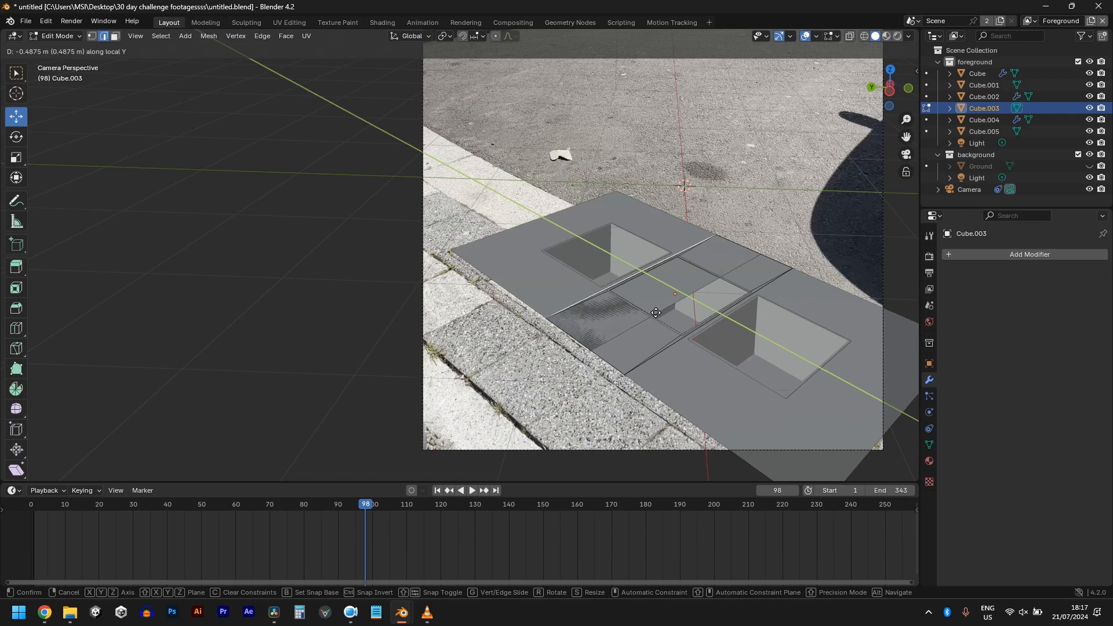
left_click(656, 313)
key("Tab")
- Move the farthest border plane's near edge about 0.5 m along local Y to uncover the middle hole
left_click(569, 248)
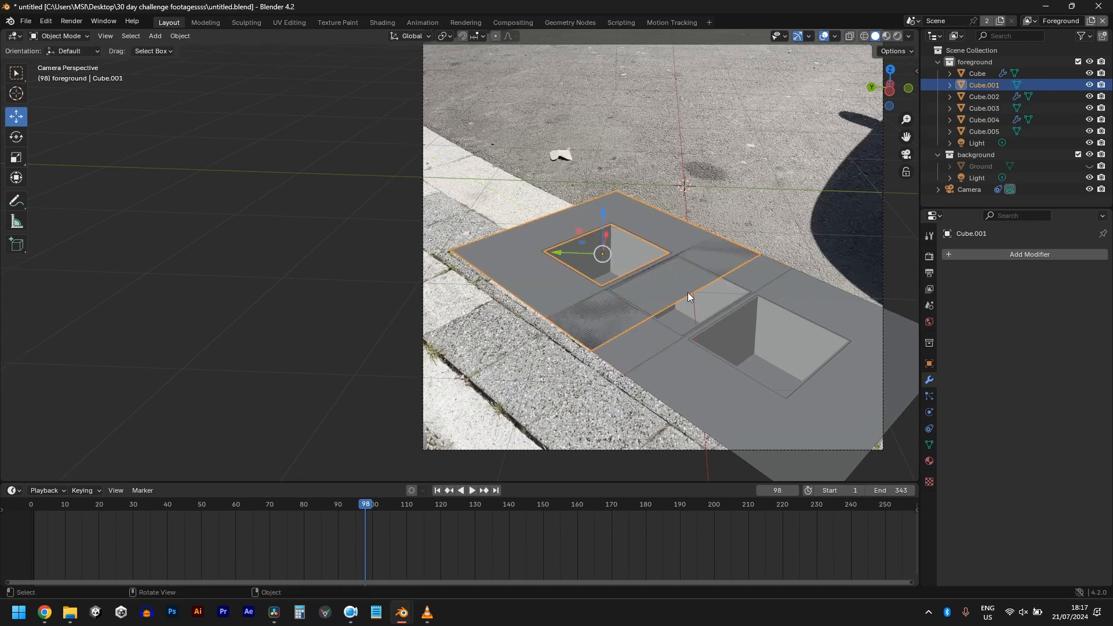
key("Tab")
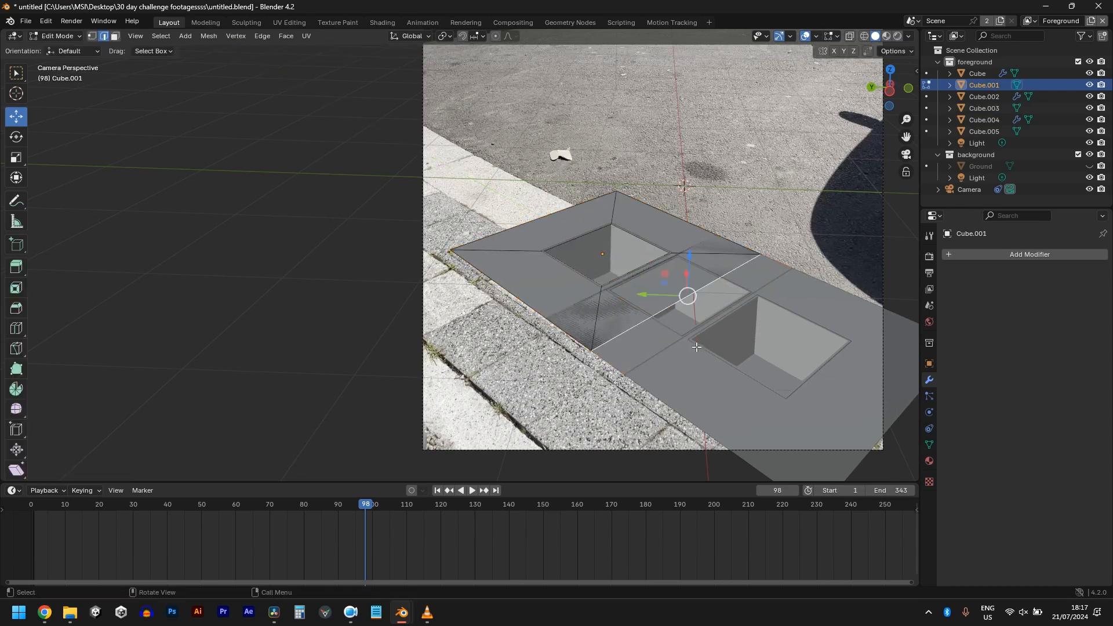
key("g")
key("y")
key("y")
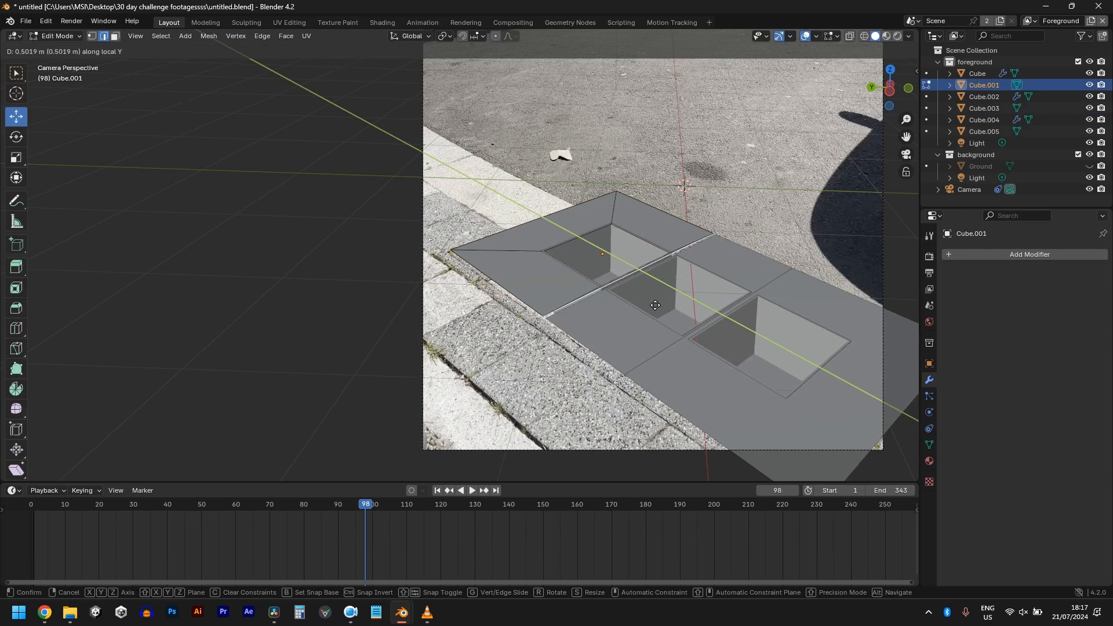
left_click(655, 305)
key("Tab")
left_click(521, 457)
scroll(577, 371, "down", 3)
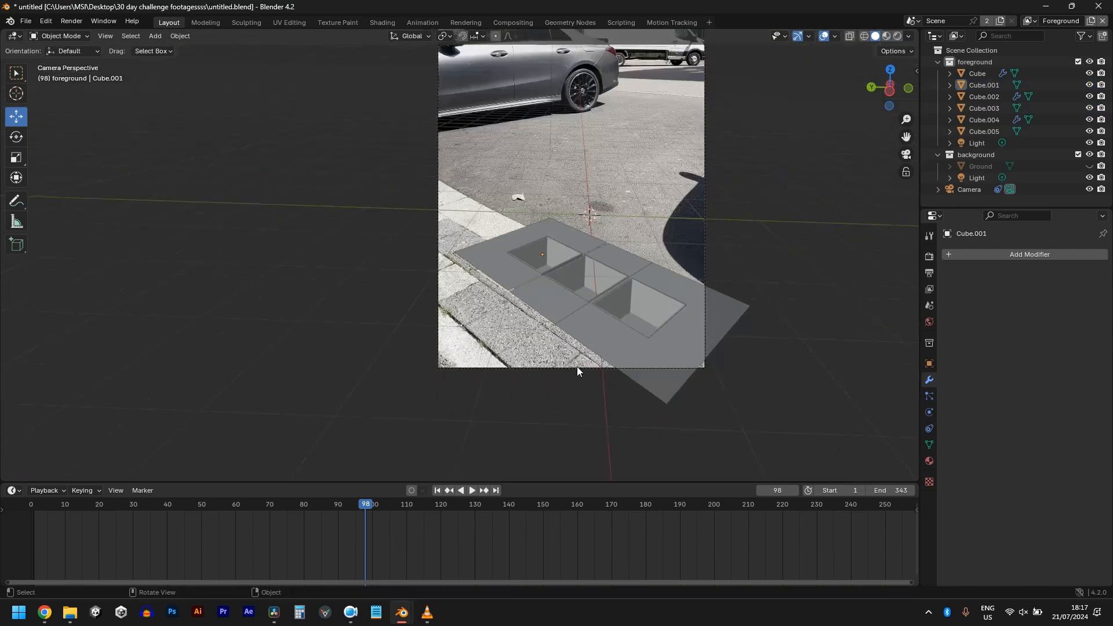
- Inspect the seams between the border planes through the camera in rendered shading
middle_click_drag(578, 371, 544, 422)
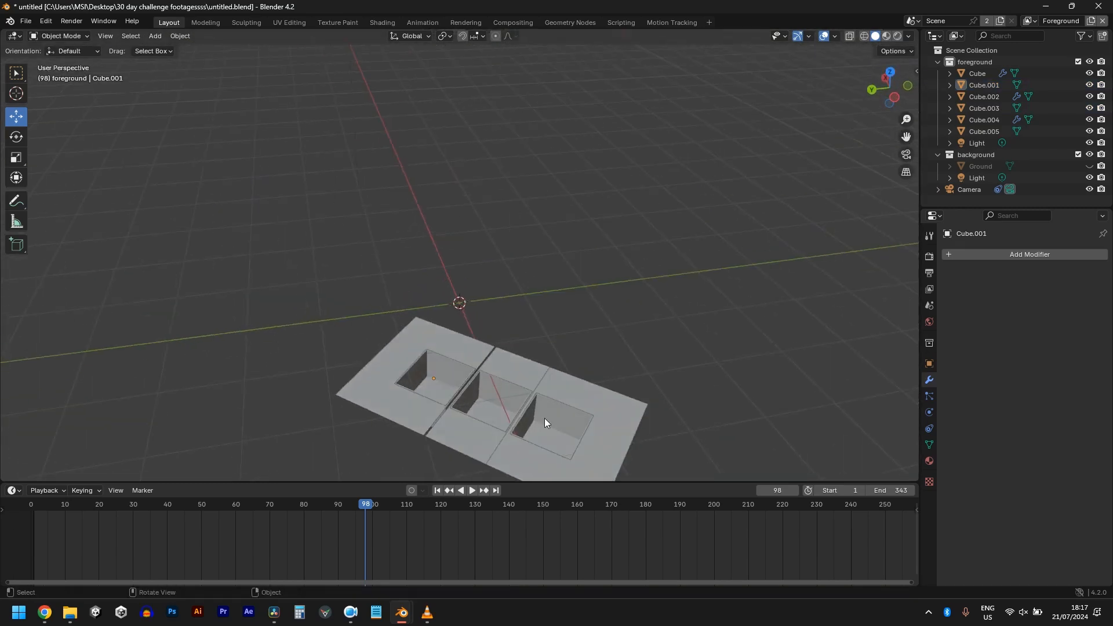
key("KP_0")
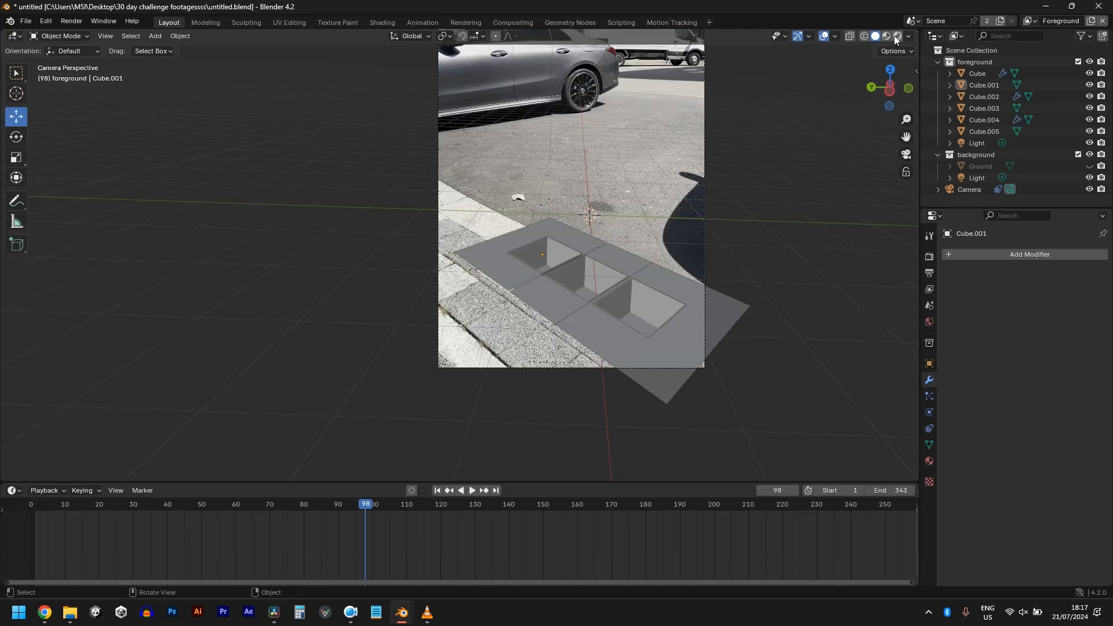
left_click(897, 36)
scroll(624, 214, "up", 6)
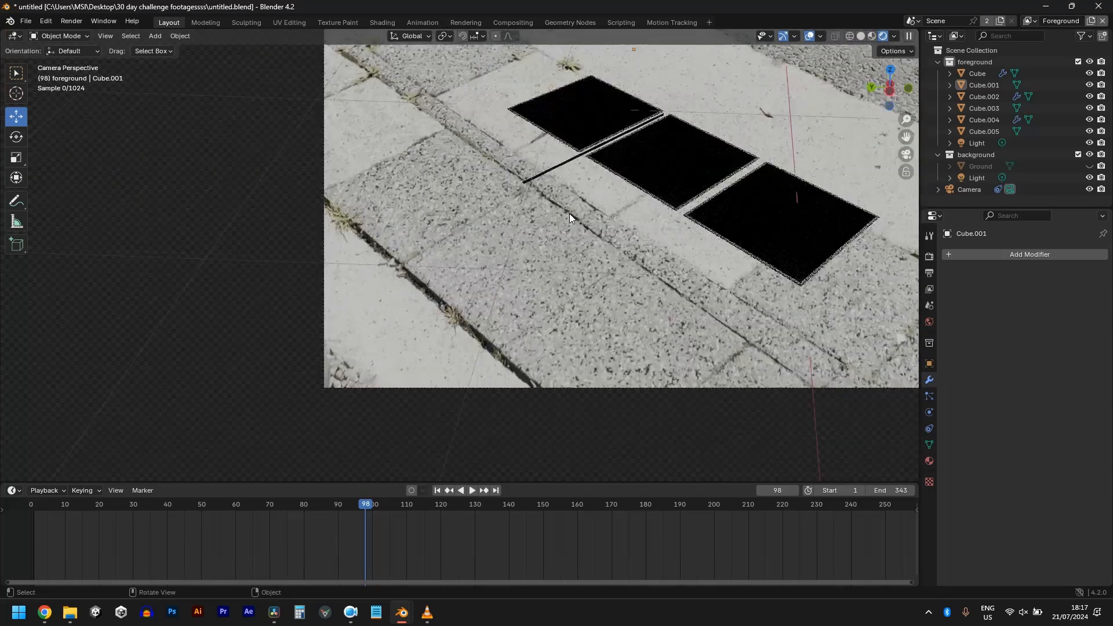
scroll(569, 213, "up", 2)
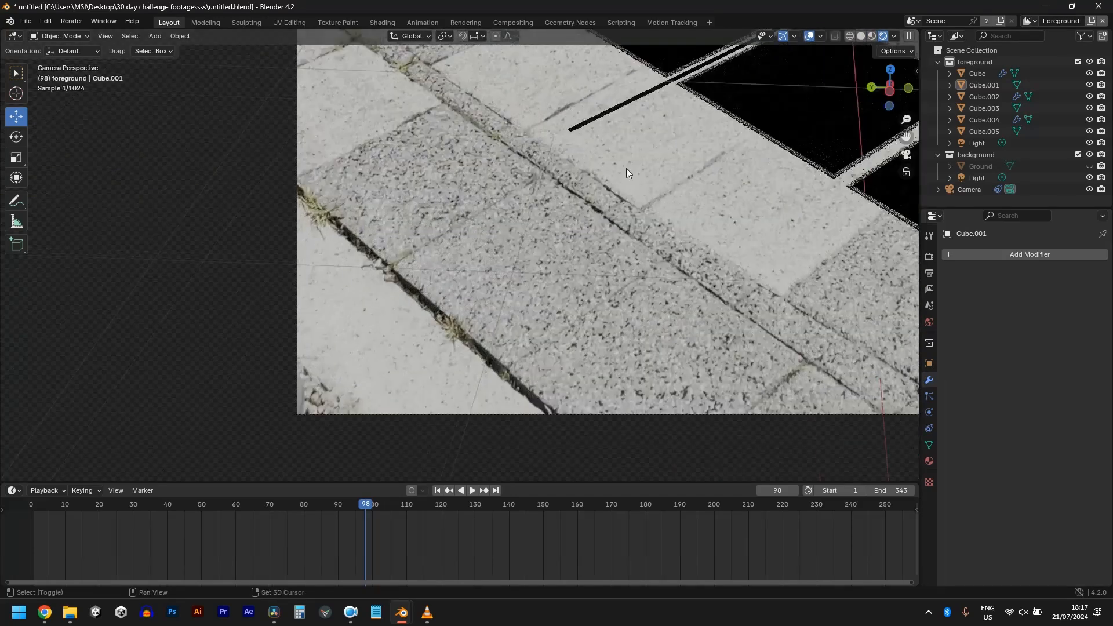
middle_click_drag(627, 168, 546, 339, "shift")
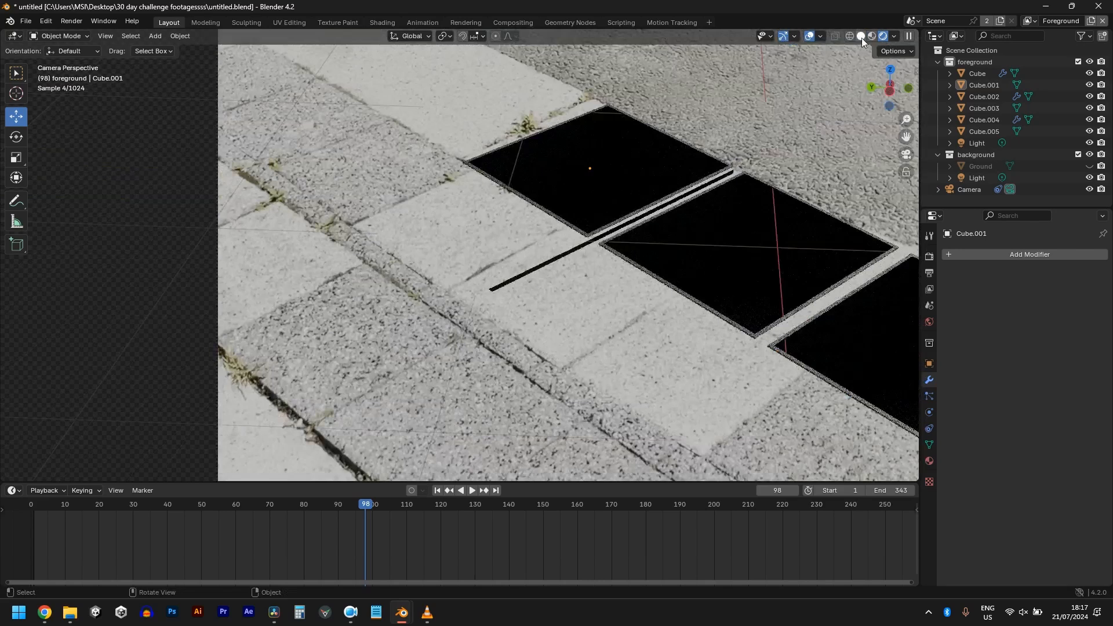
- Extend the middle border's far edge slightly along local Y to close the gap with the farthest border, and preview it in rendered shading
left_click(862, 37)
left_click(529, 299)
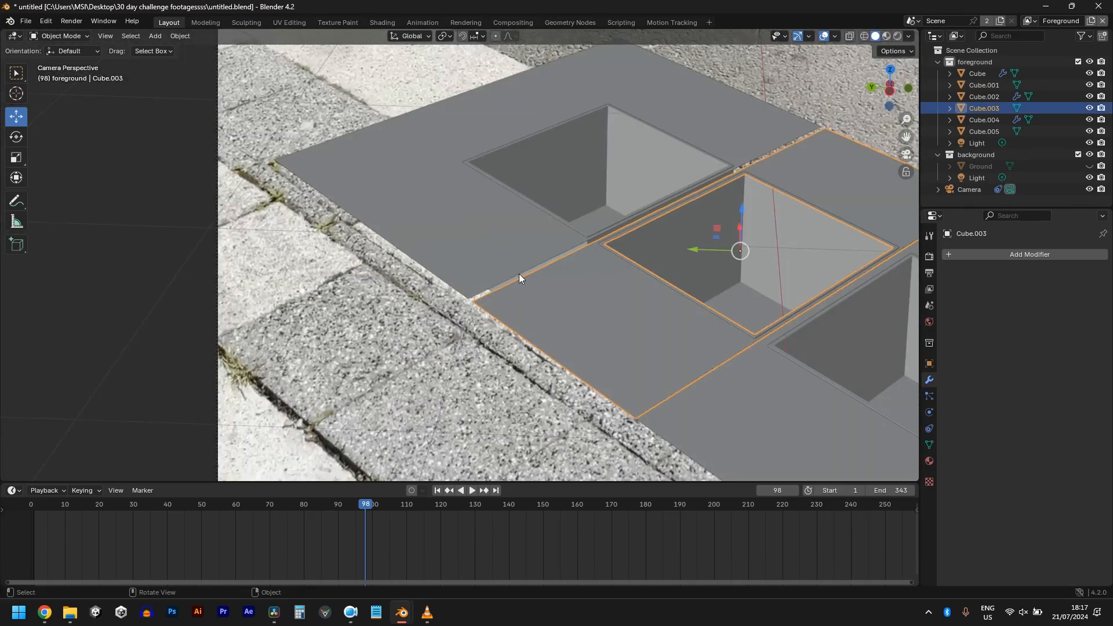
key("Tab")
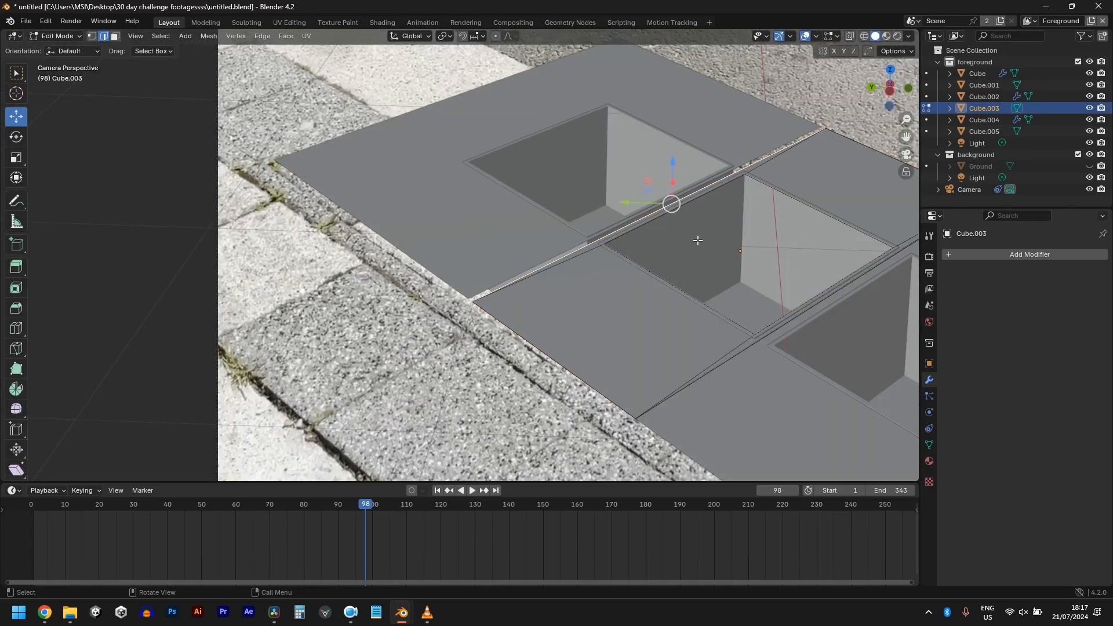
key("g")
key("y")
key("y")
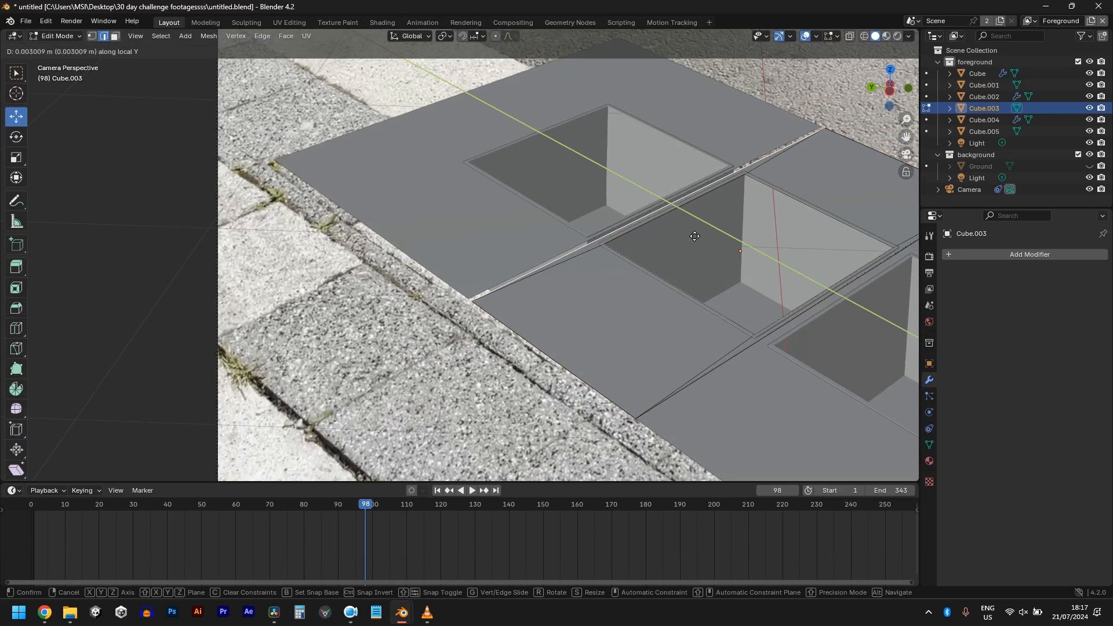
left_click(652, 202)
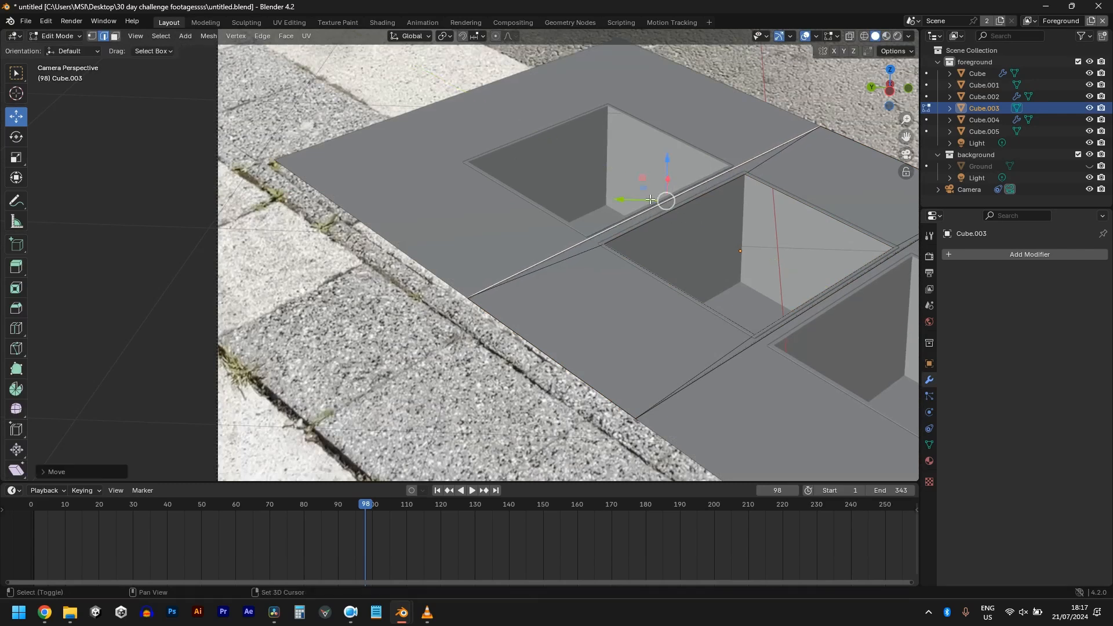
key("Tab")
left_click(898, 36)
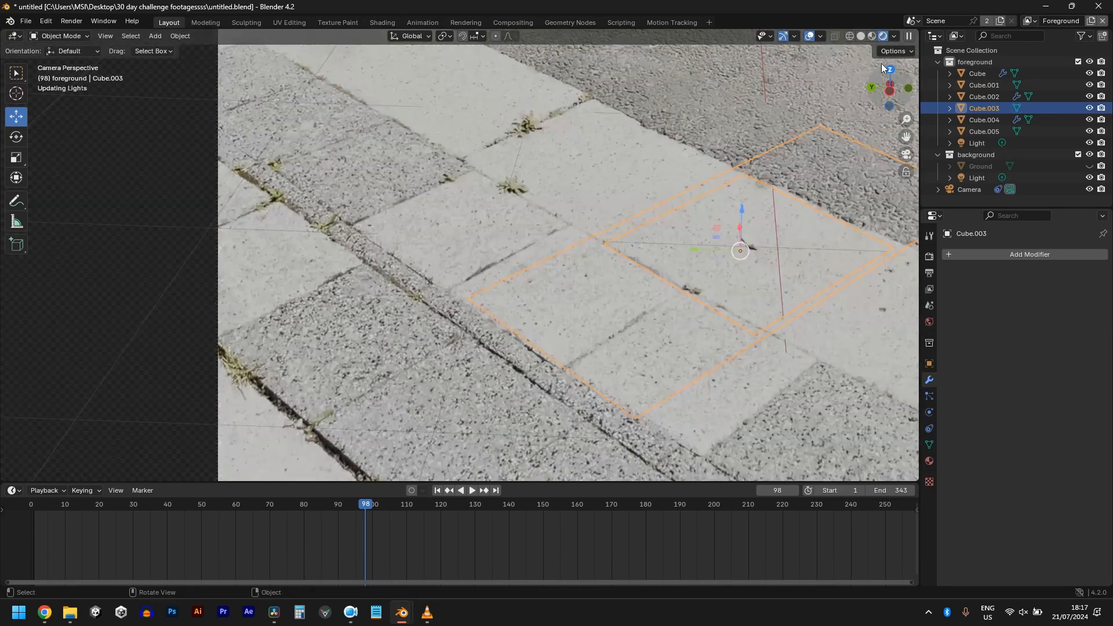
left_click(336, 308)
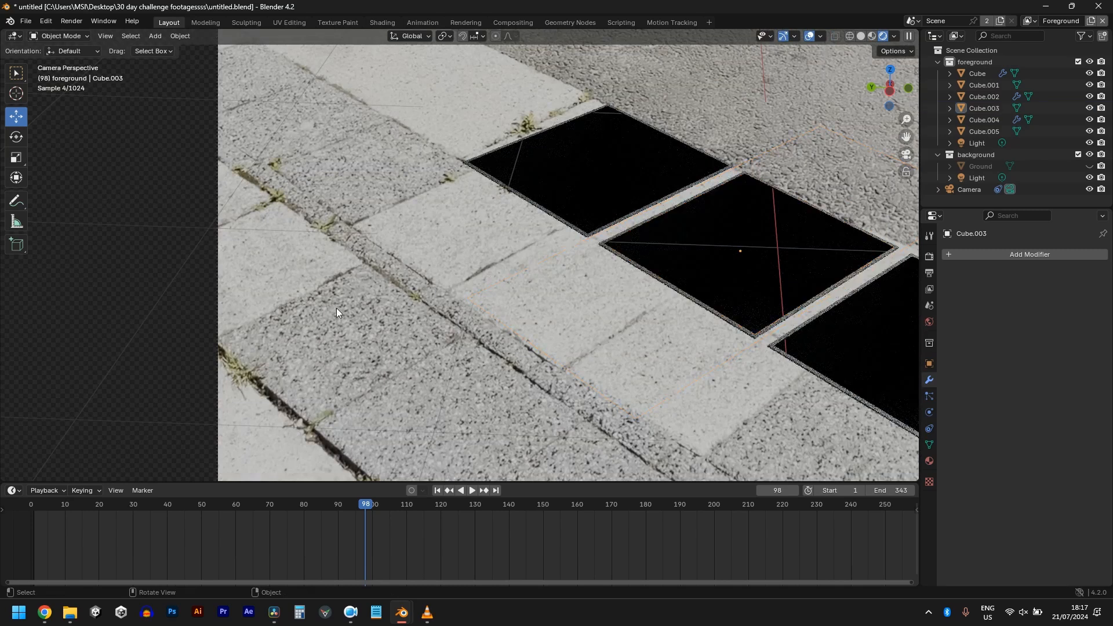
scroll(340, 314, "down", 4)
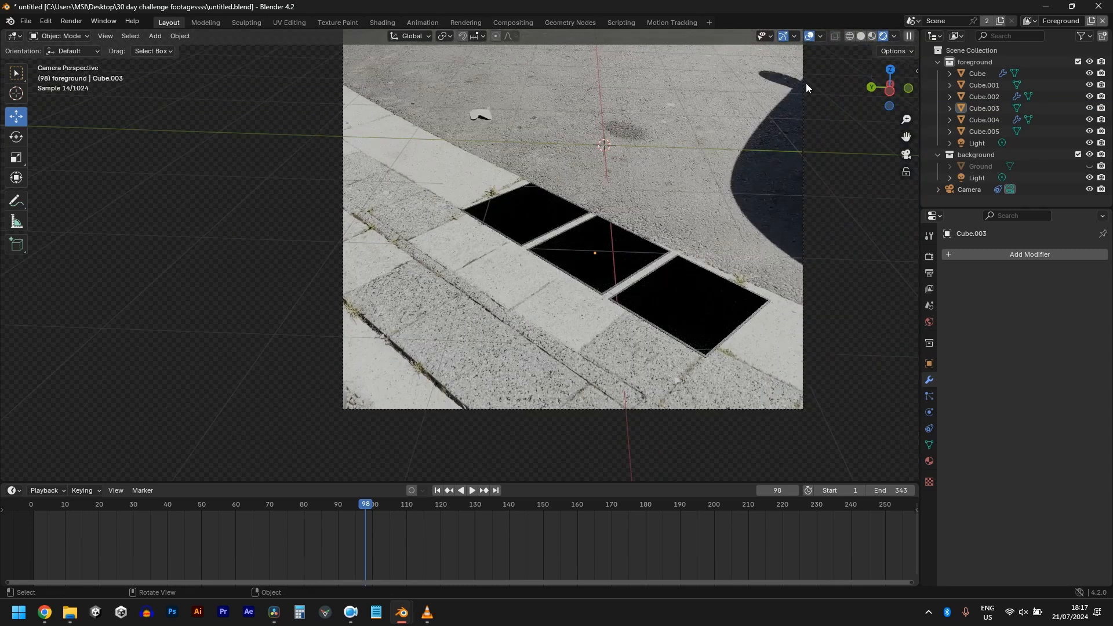
- Rotate the middle cube and its border plane together about 4.5° around global Z to align with the paving
left_click(600, 293)
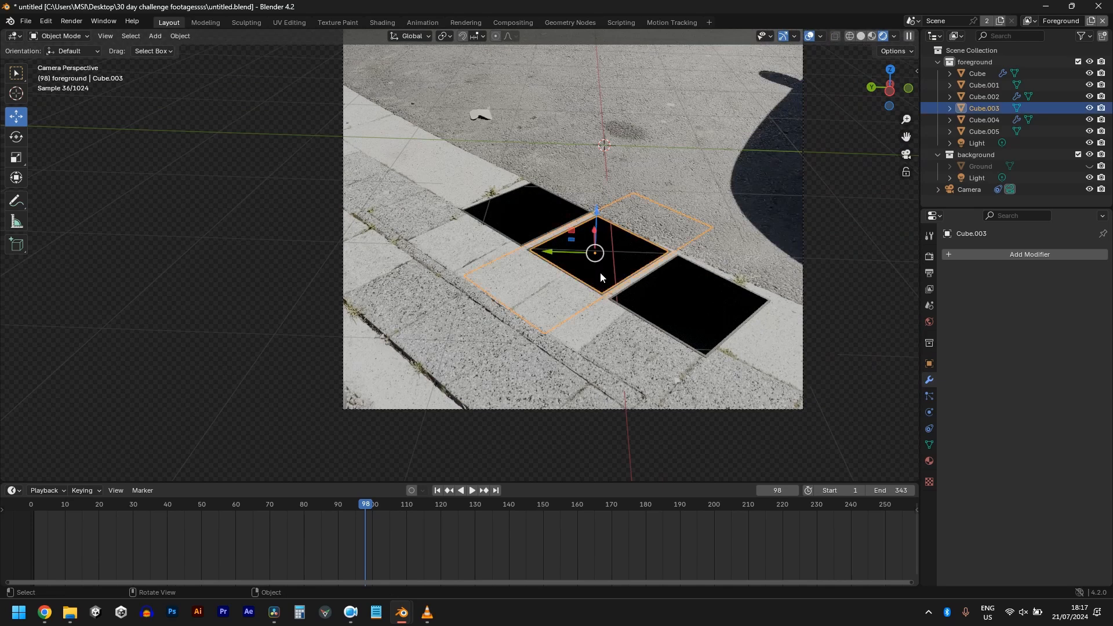
left_click(615, 285, "shift")
middle_click_drag(617, 293, 632, 269)
scroll(603, 321, "down", 4)
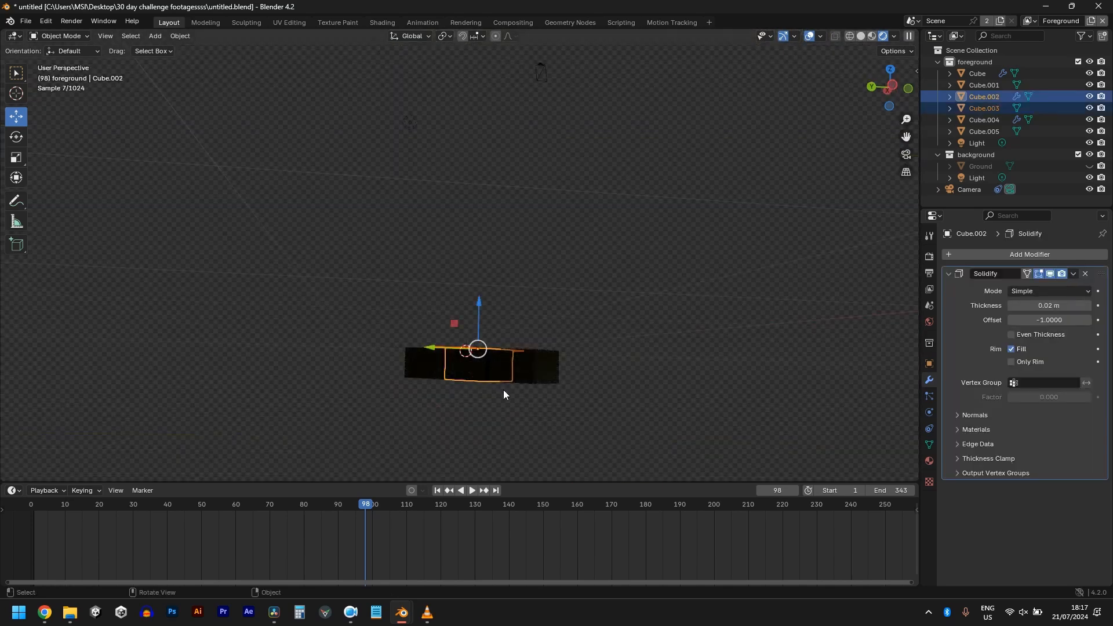
middle_click_drag(503, 394, 509, 412)
key("KP_0")
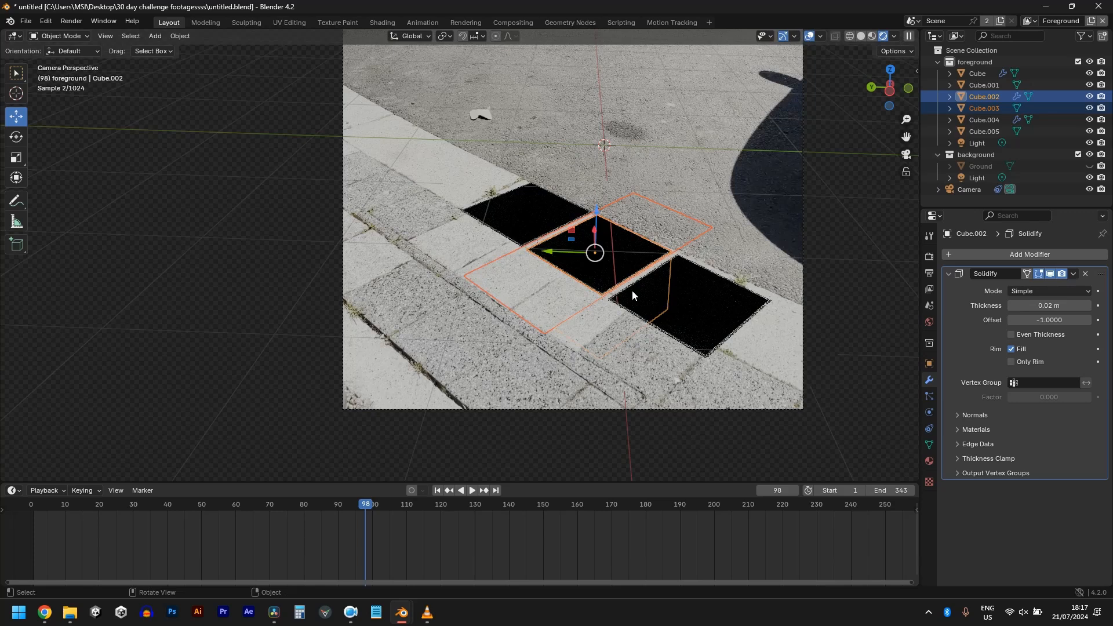
key("r")
key("z")
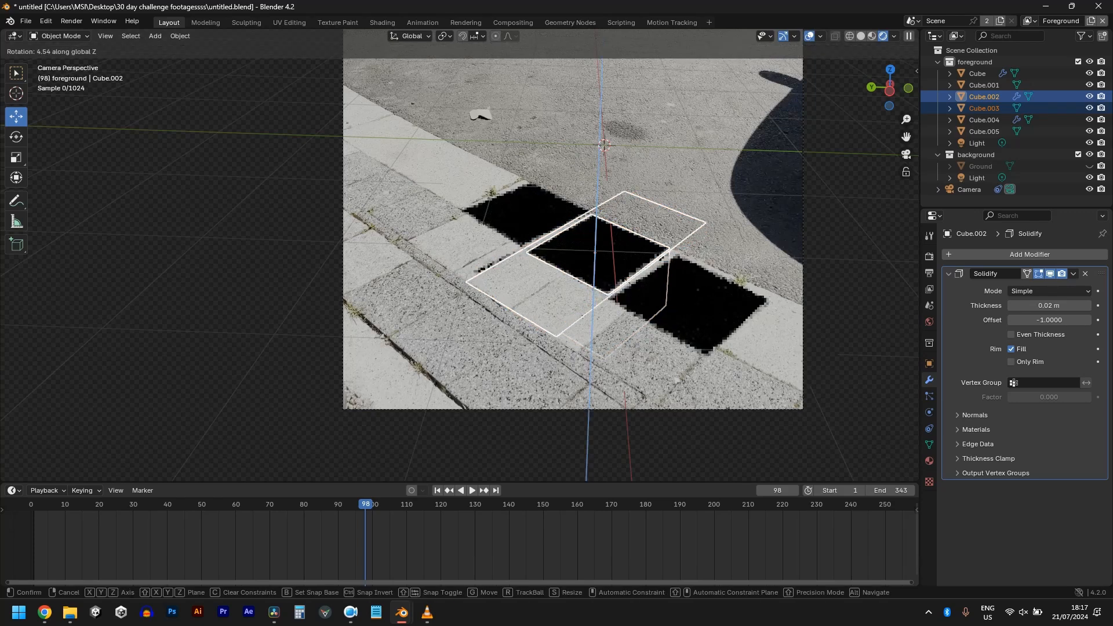
left_click(635, 287)
key("g")
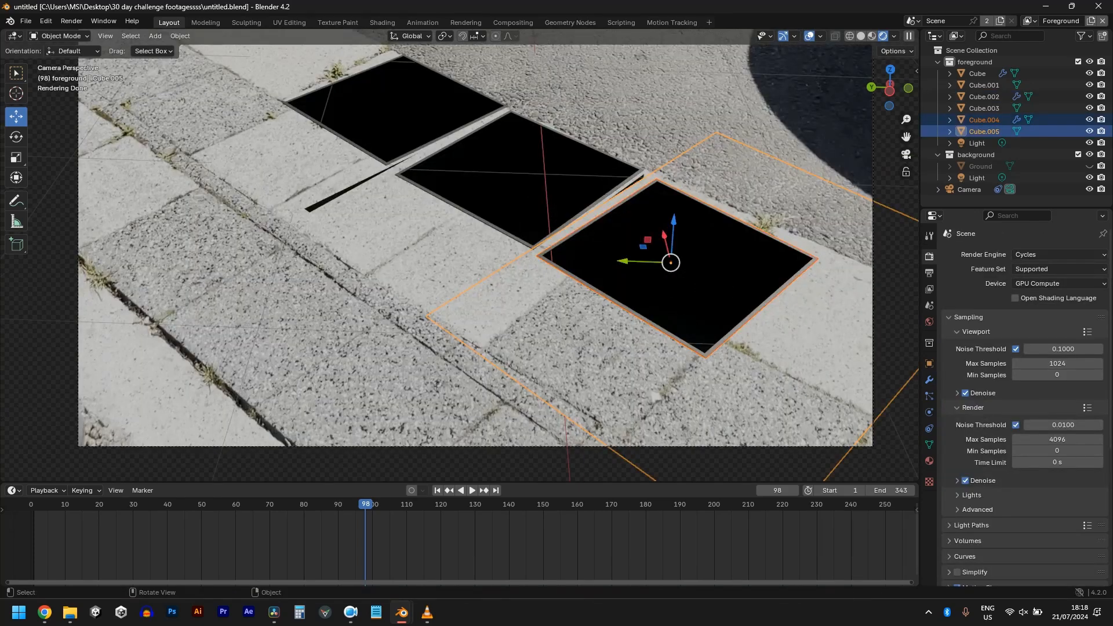
- Rotate the nearest cube and border slightly around global Z, and shift them about 0.055 m along local X
key("r")
key("z")
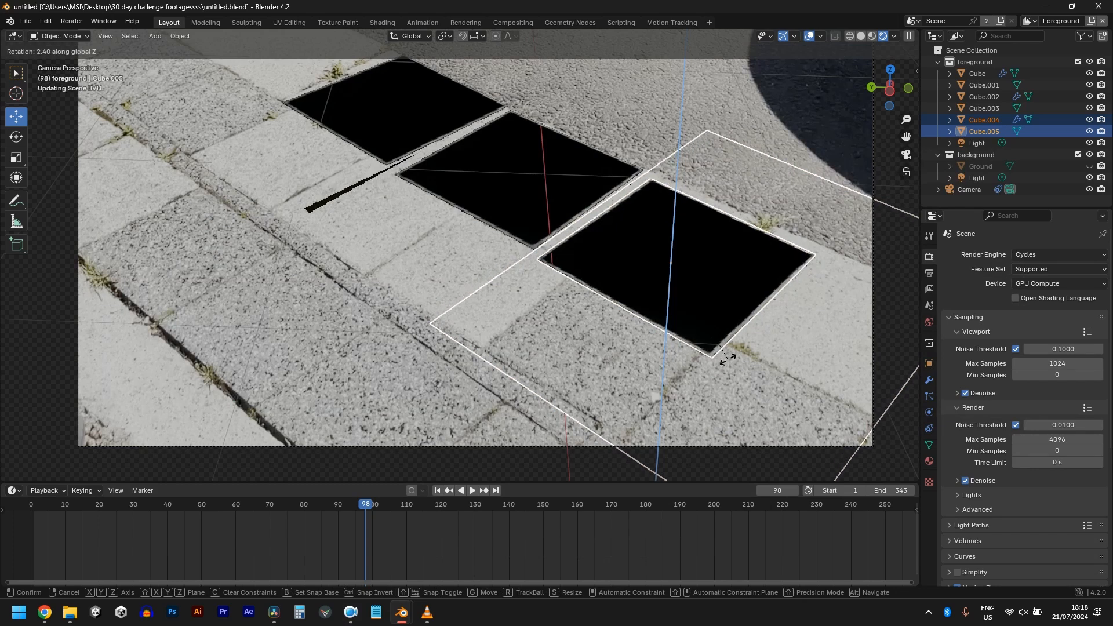
left_click(729, 356)
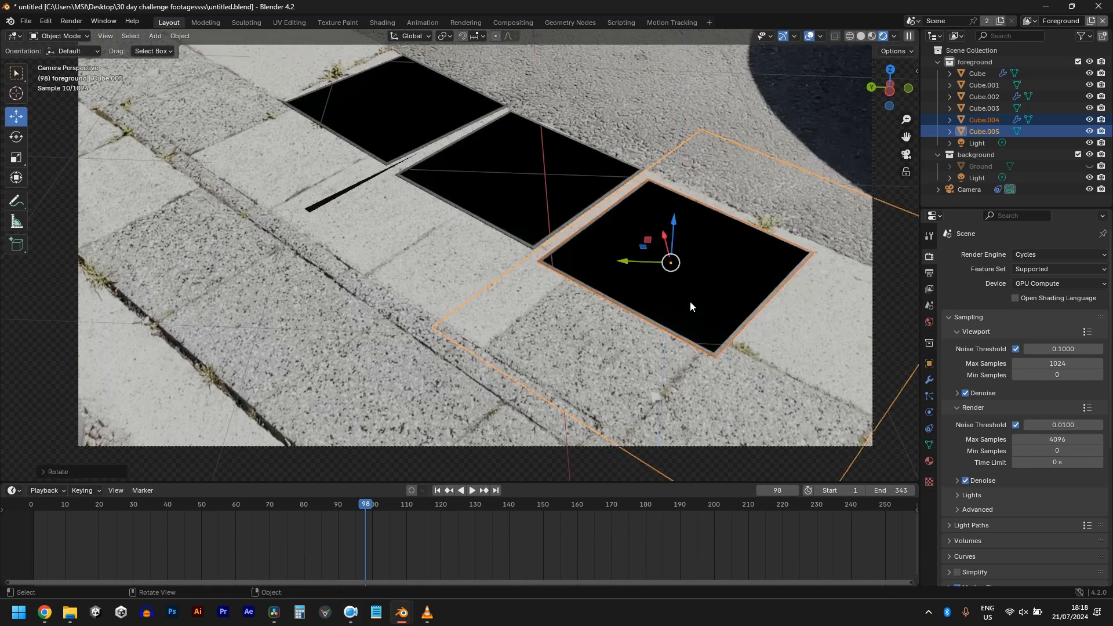
key("g")
key("y")
key("y")
key("x")
key("x")
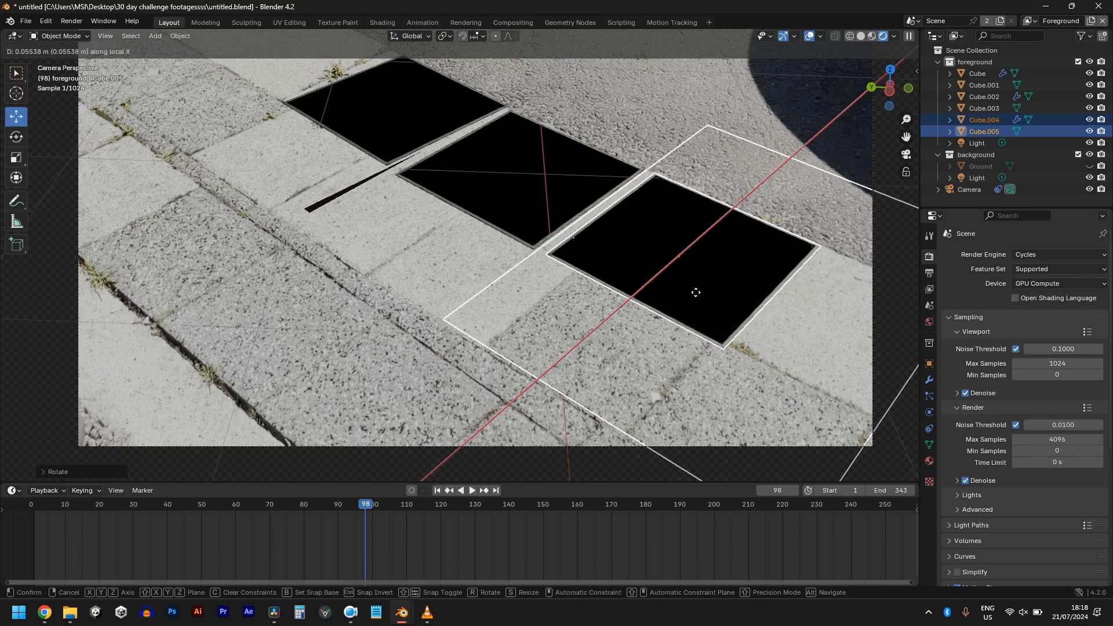
left_click(695, 292)
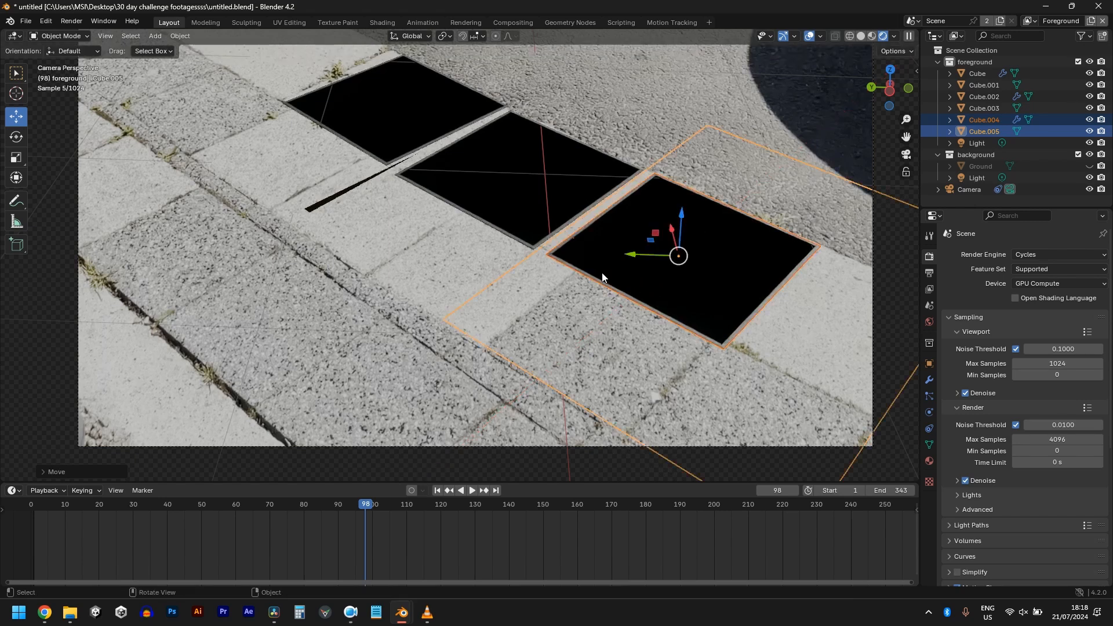
- Shift the middle cube and its border plane together slightly along local X to line up with the paving
left_click(520, 241)
left_click(520, 240, "shift")
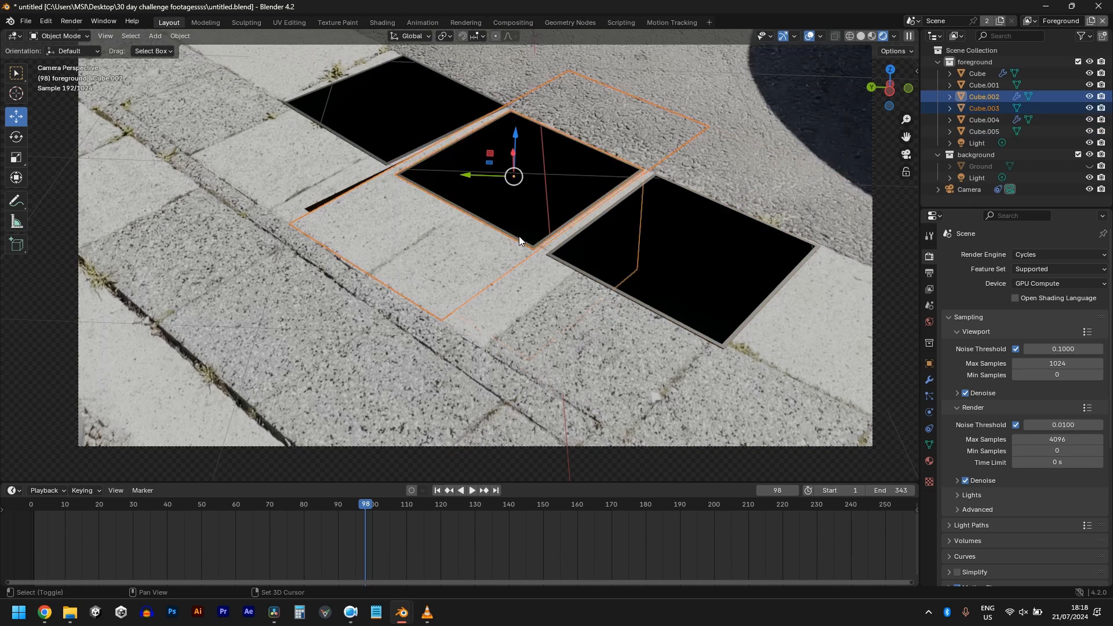
key("g")
key("x")
key("x")
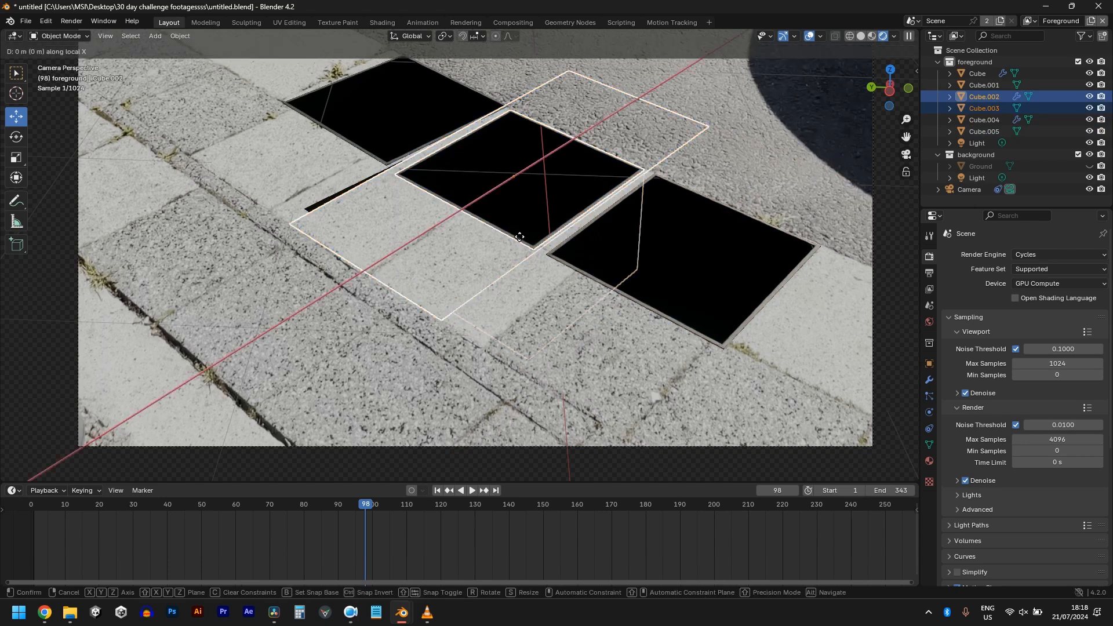
left_click(526, 231)
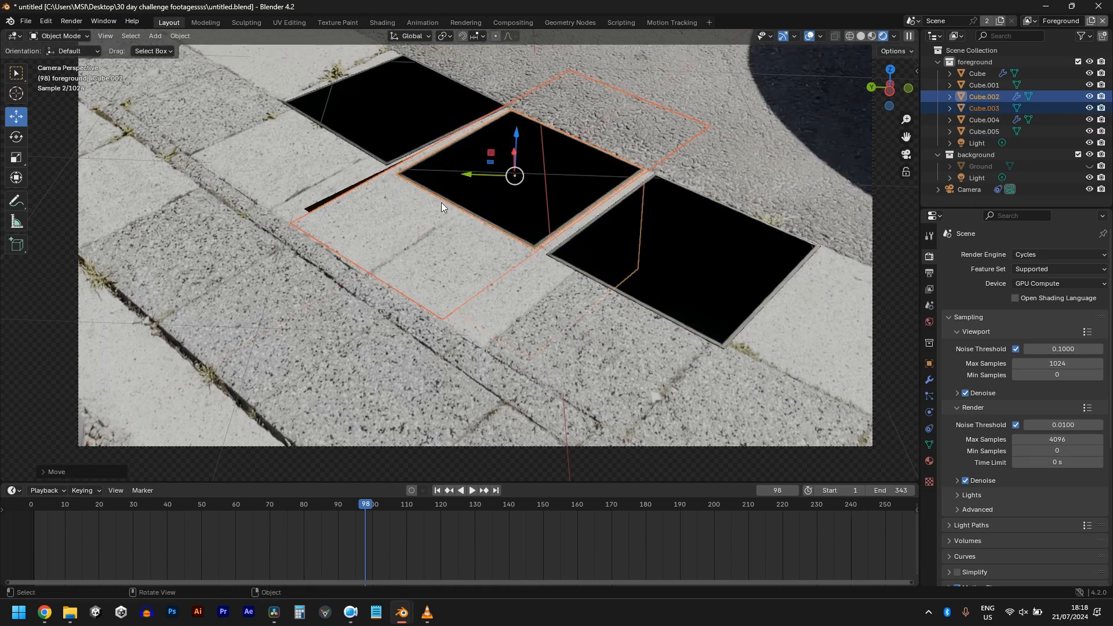
- Move the farthest border plane's edge nearest the middle hole slightly toward the black gap
middle_click_drag(462, 220, 552, 287, "shift")
scroll(551, 287, "up", 3)
left_click(413, 225)
key("Tab")
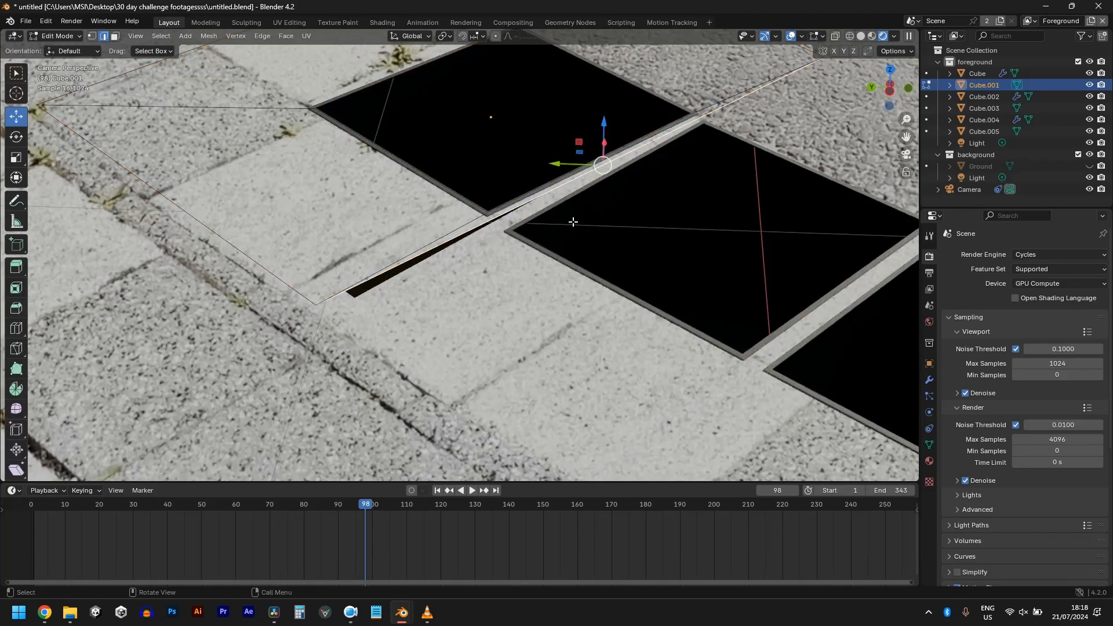
key("g")
left_click(490, 269)
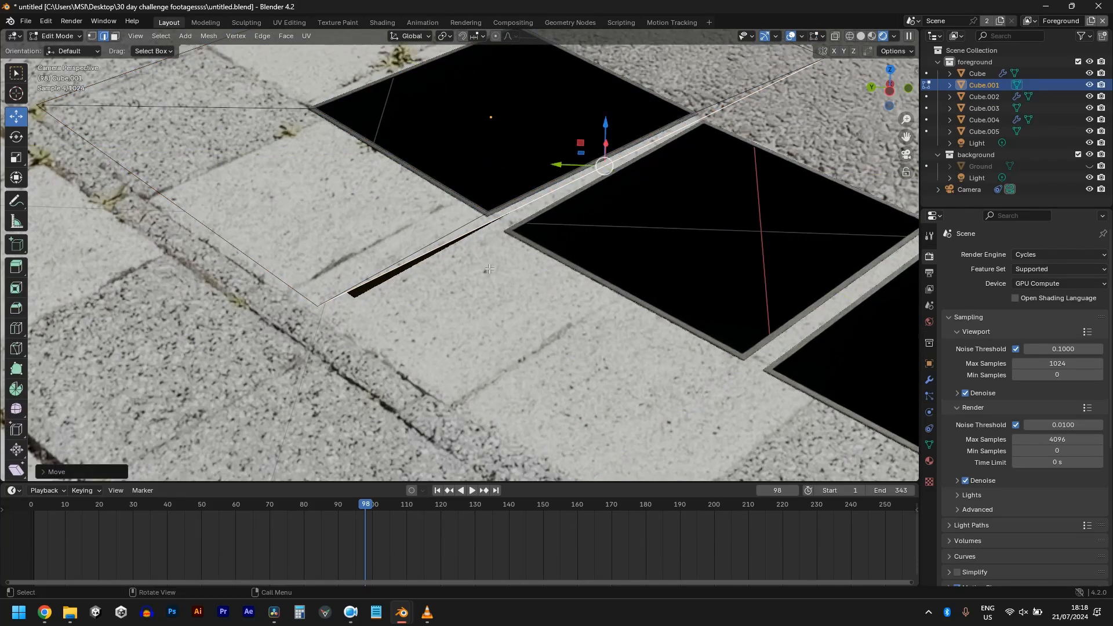
- Pull the farthest border's outer corner vertex beside the black sliver along local Y, and return to Object Mode
left_click(92, 36)
left_click(306, 310)
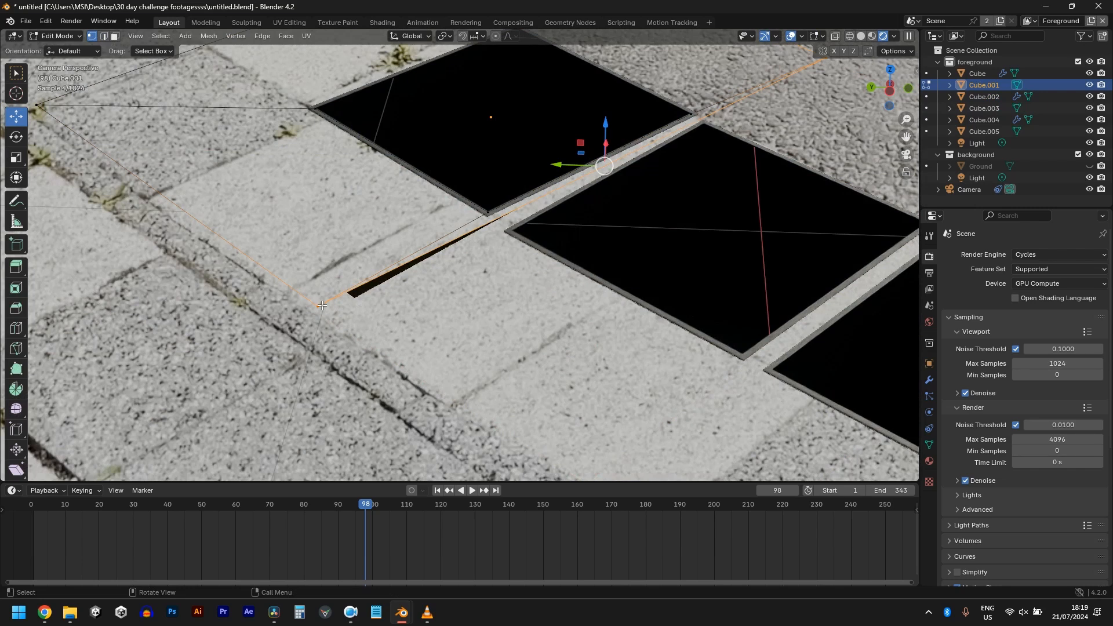
left_click(320, 306)
key("g")
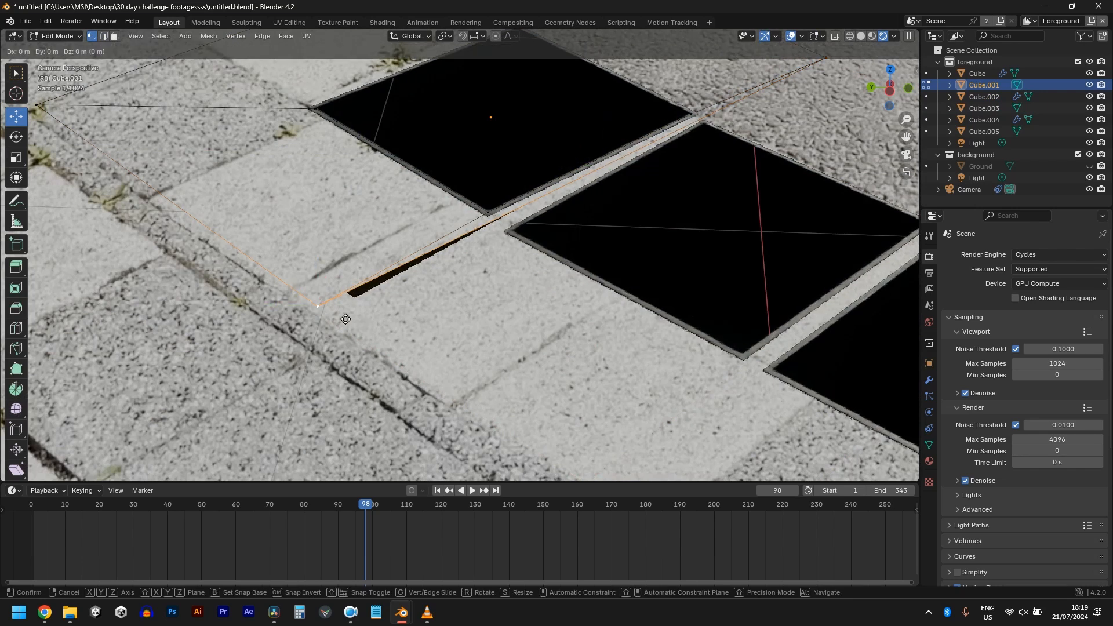
key("y")
key("y")
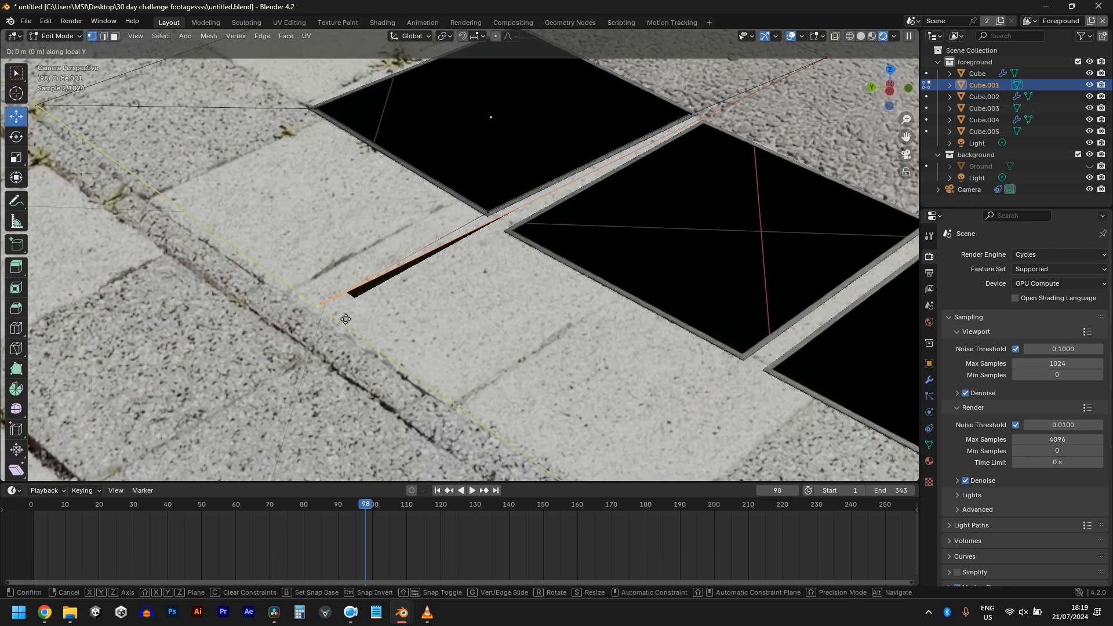
left_click(352, 327)
key("Tab")
scroll(489, 284, "down", 8)
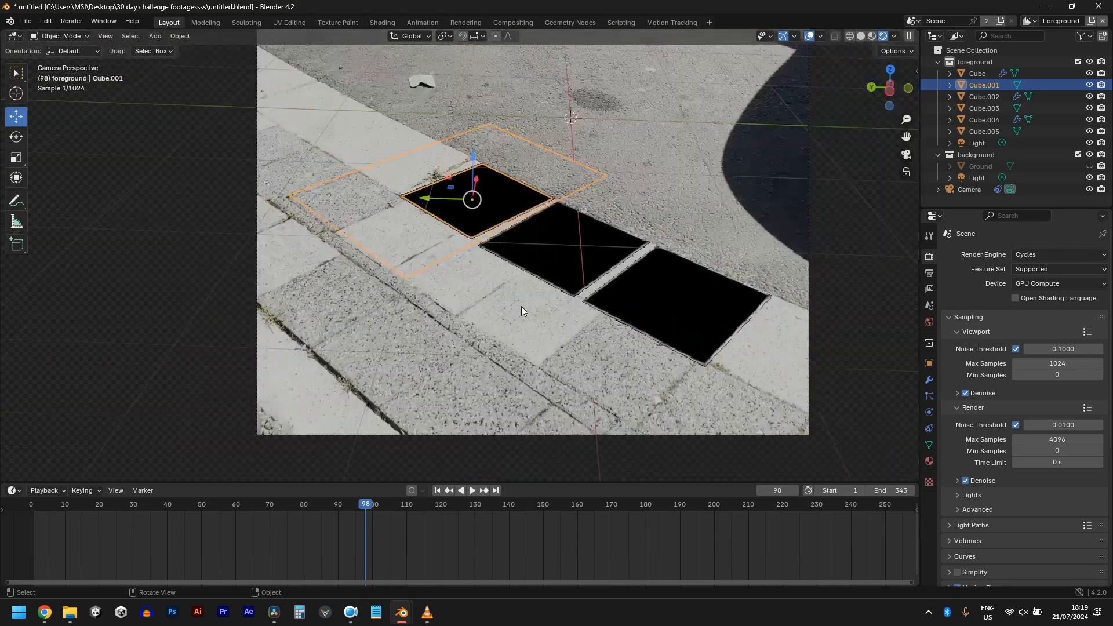
- Deselect everything and examine how the three holes sit in the footage through the camera, with playback
left_click(588, 209)
key("alt+a")
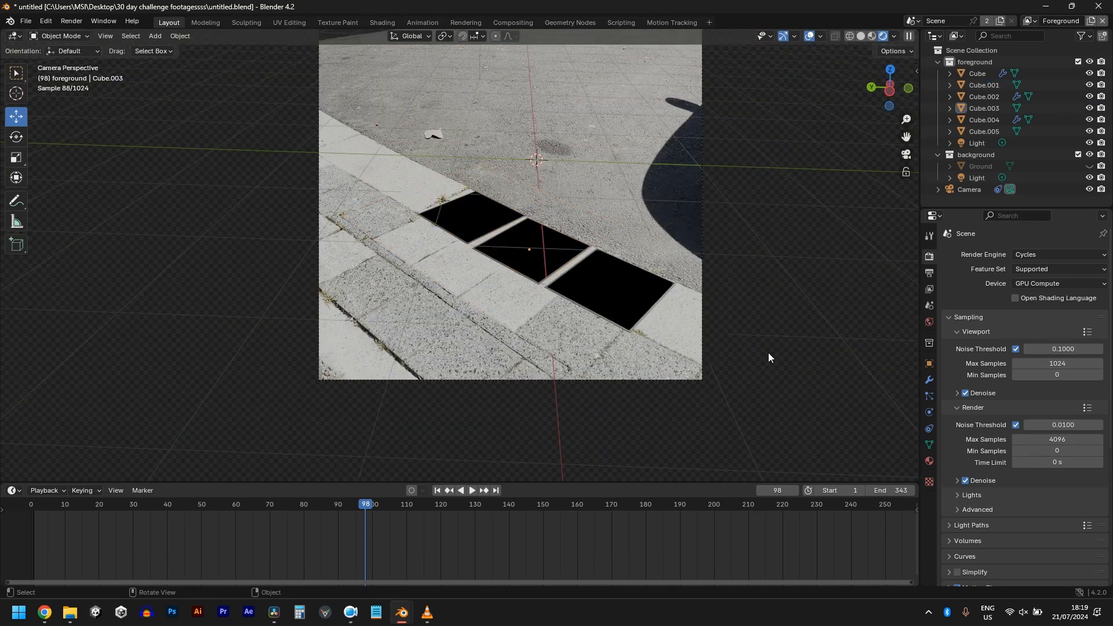
scroll(529, 242, "down", 5)
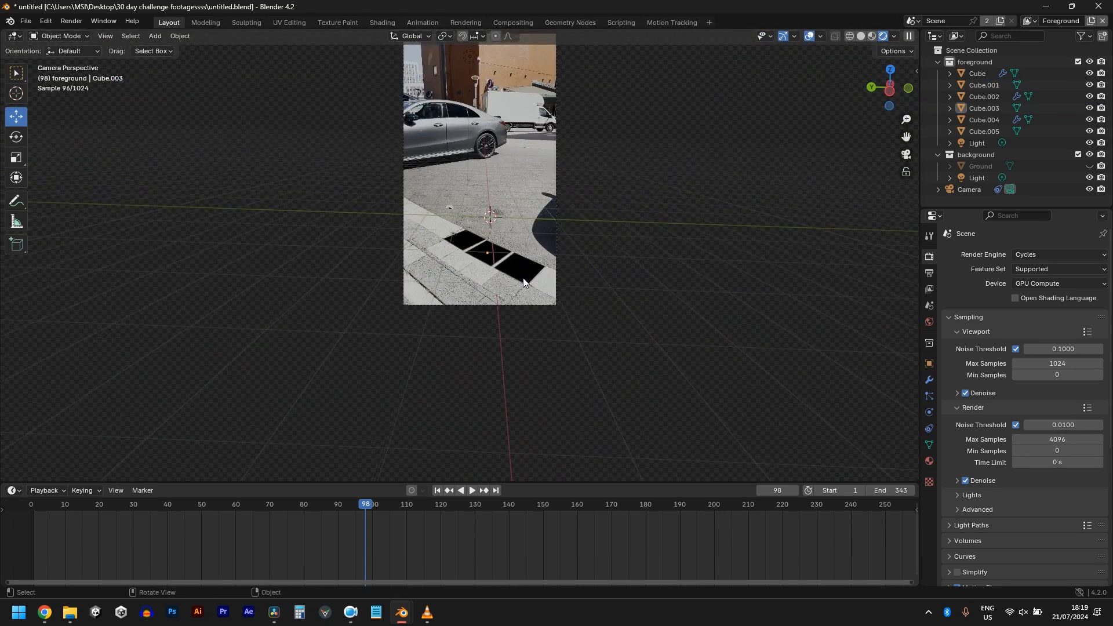
scroll(523, 278, "up", 4)
scroll(523, 277, "down", 4)
scroll(522, 276, "up", 6)
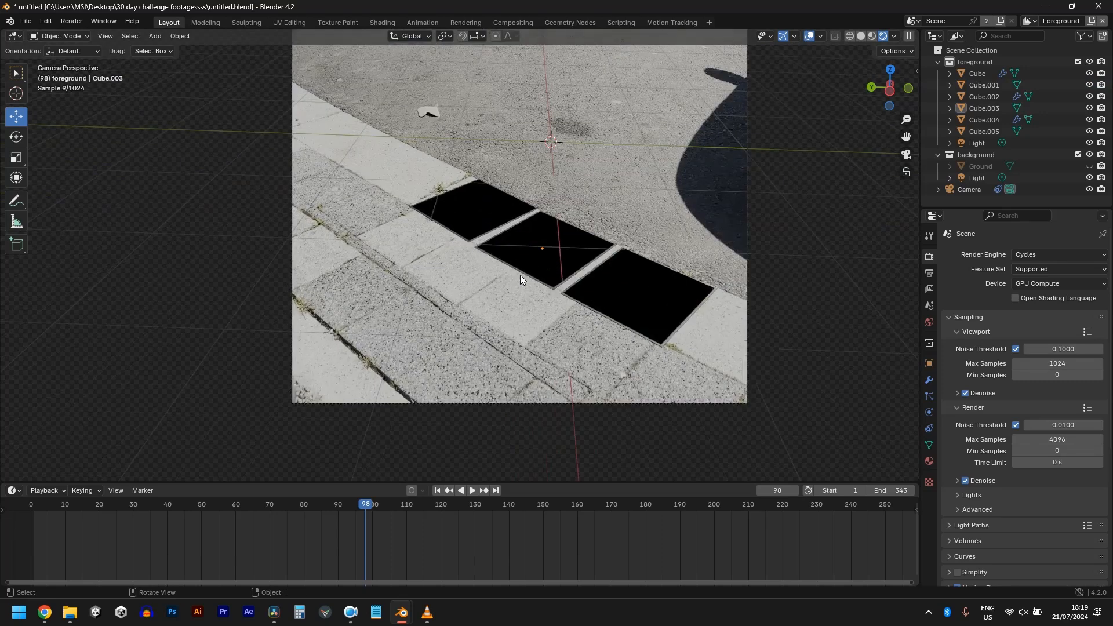
key("space")
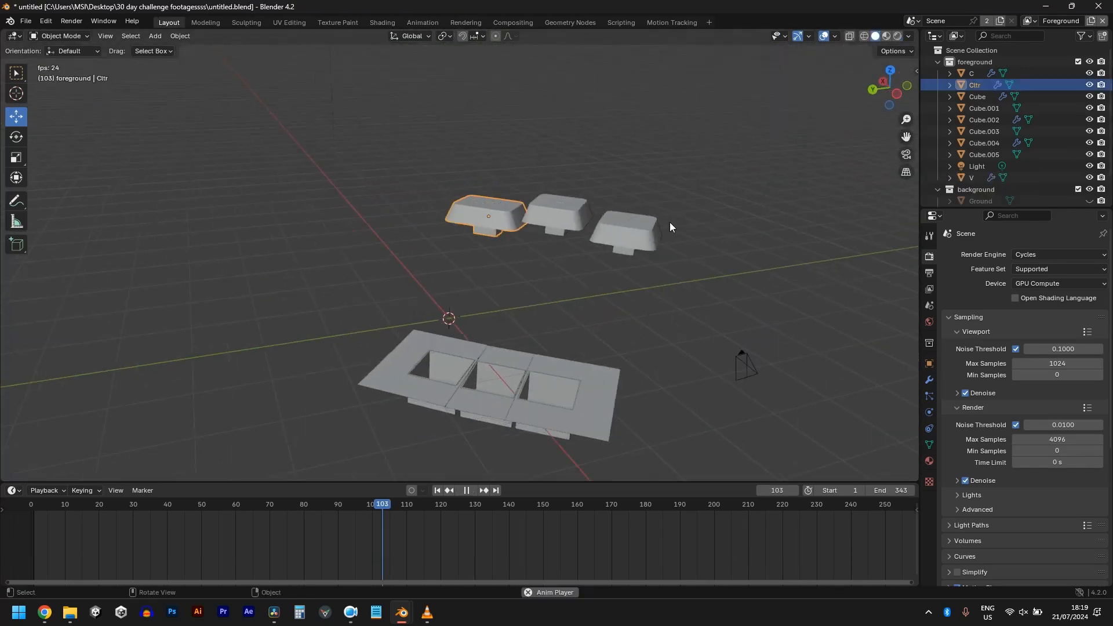
- Stop playback and return the timeline to frame 1
key("space")
middle_click_drag(617, 246, 666, 276)
scroll(557, 254, "up", 2)
key("shift+Left")
- Lower the V keycap along global Z toward the holes
scroll(555, 256, "up", 6)
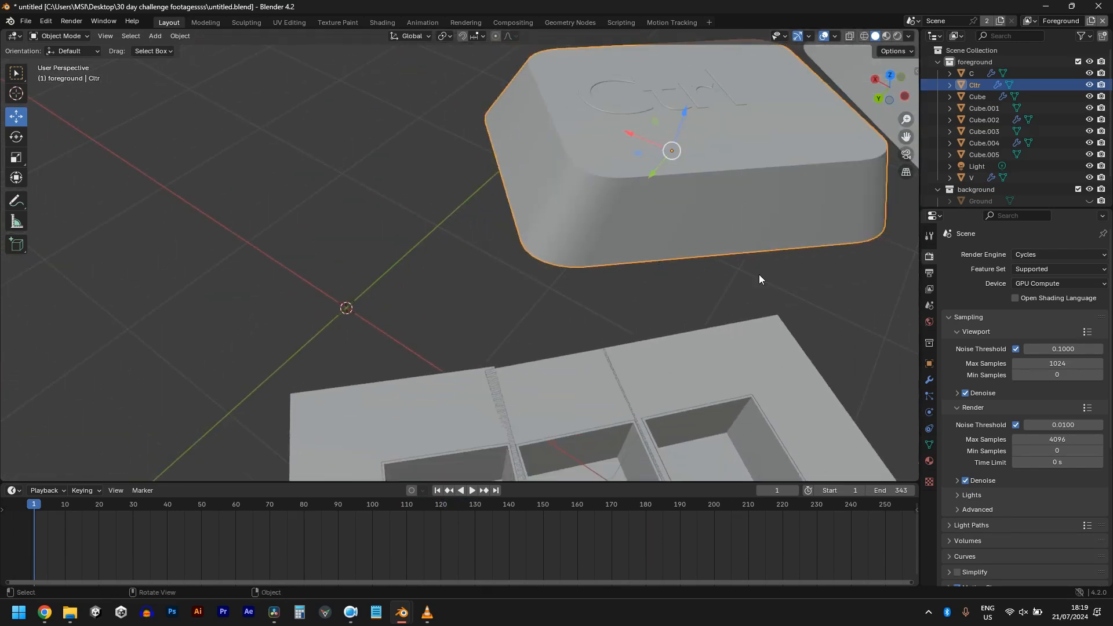
middle_click_drag(760, 274, 429, 303, "shift")
left_click(776, 198)
scroll(758, 260, "down", 3)
scroll(748, 253, "up", 1)
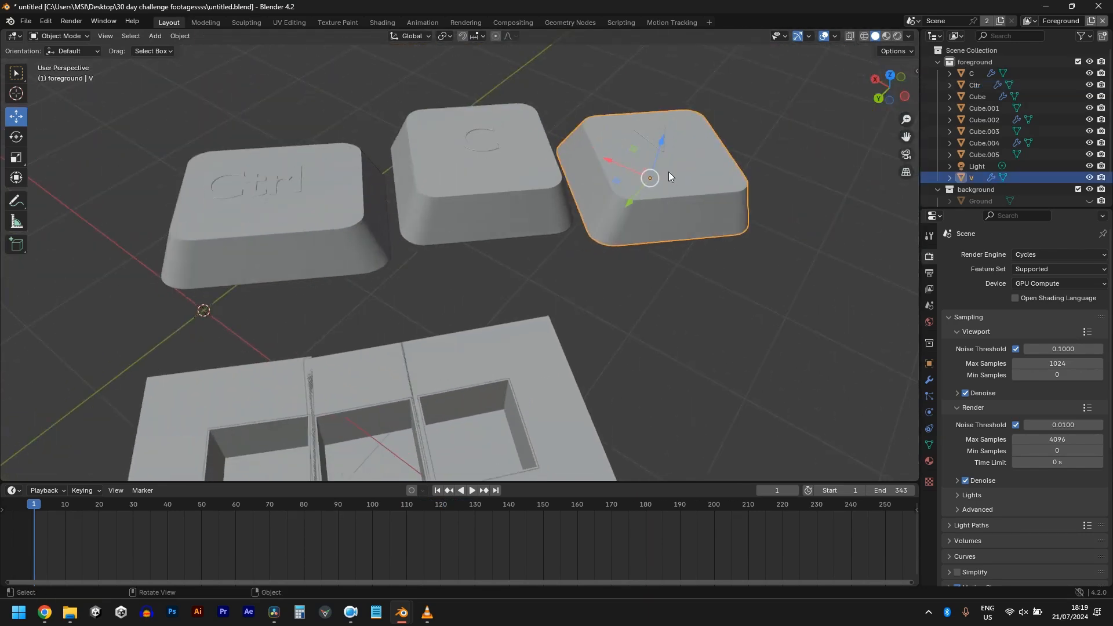
key("g")
key("z")
left_click(530, 342)
- Move the C and Ctrl keycaps together away from the V keycap in the top view to free the middle hole
key("KP_7")
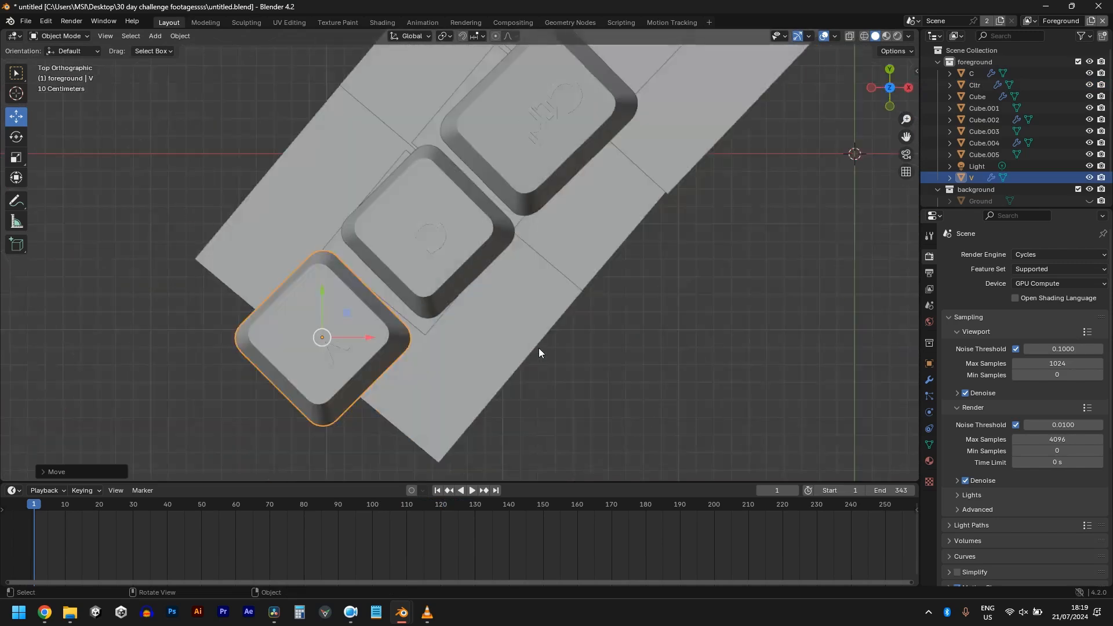
left_click(450, 231)
left_click(509, 183, "shift")
middle_click_drag(509, 183, 515, 321, "shift")
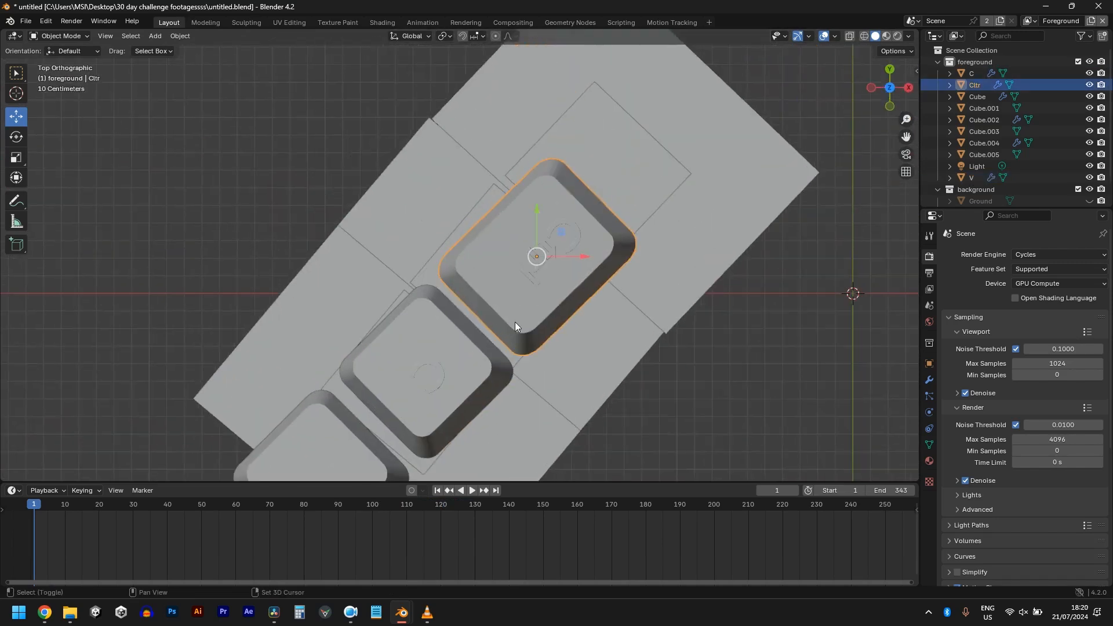
left_click(464, 374, "shift")
key("g")
left_click(697, 194)
- Place the V keycap over the nearest hole and rotate it about 5° to match the hole's outline
left_click(353, 454)
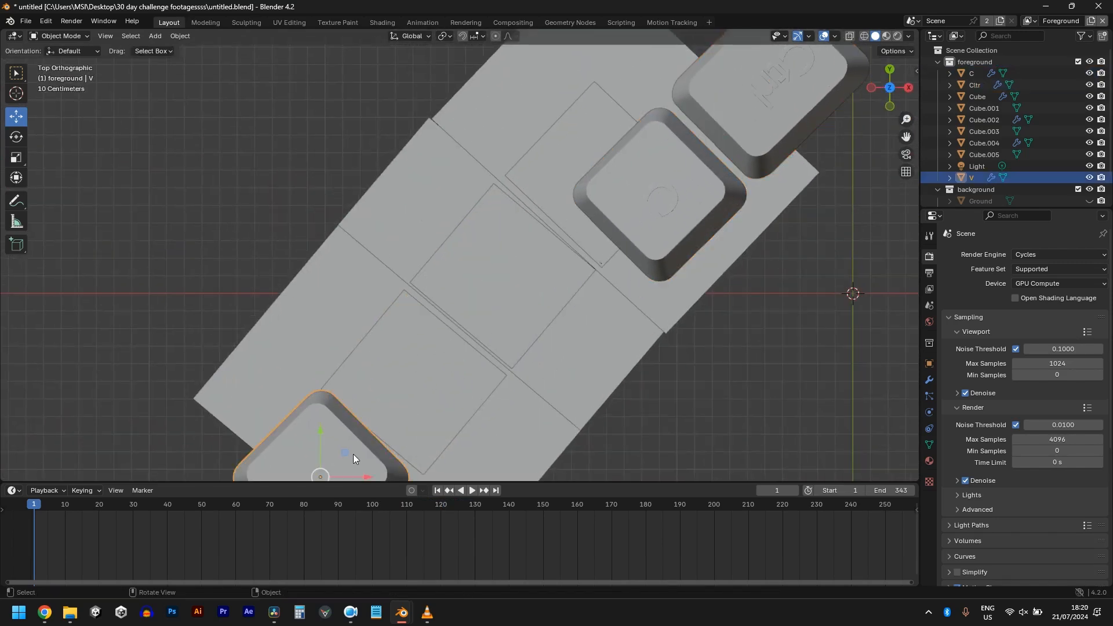
middle_click_drag(436, 382, 533, 225, "shift")
scroll(551, 299, "up", 2)
key("g")
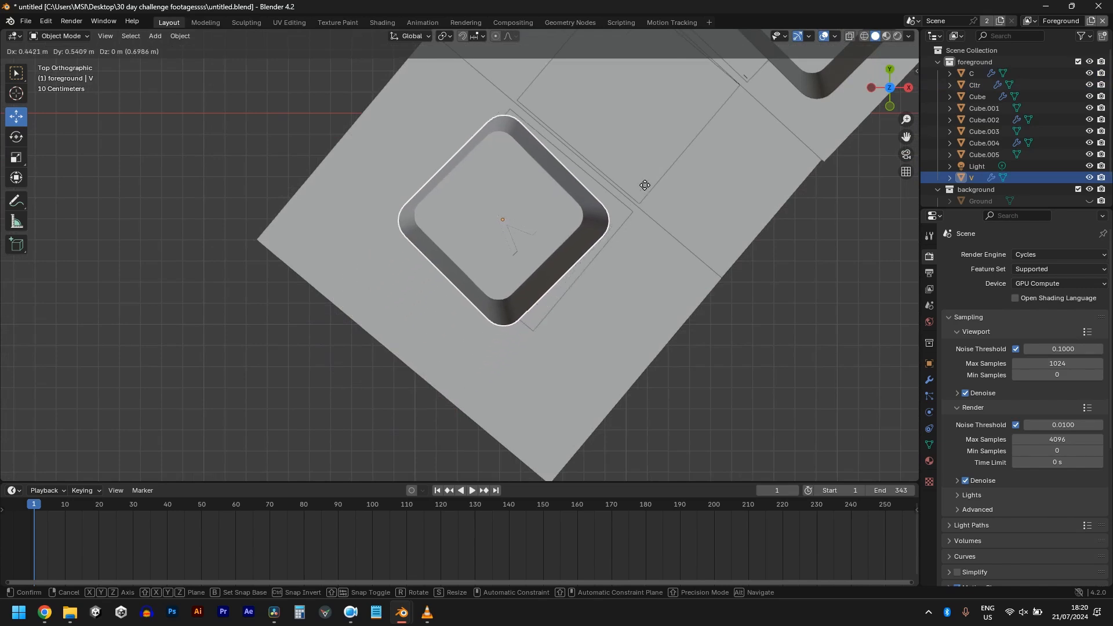
left_click(660, 182)
key("r")
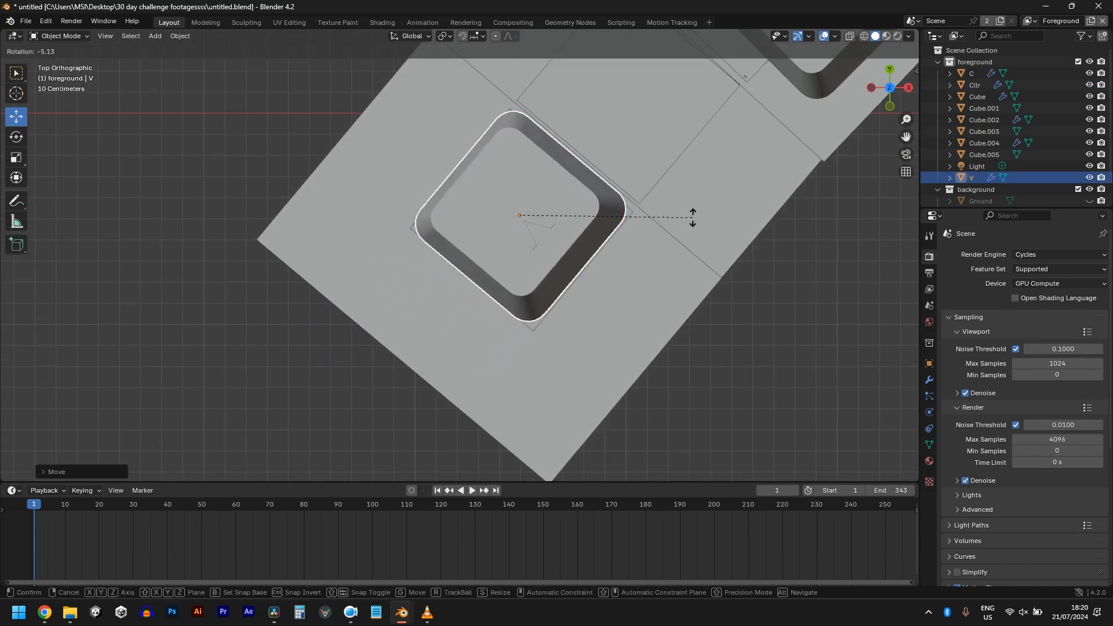
left_click(692, 217)
- Scale the V keycap to about 0.91 and recentre it within the nearest hole
key("s")
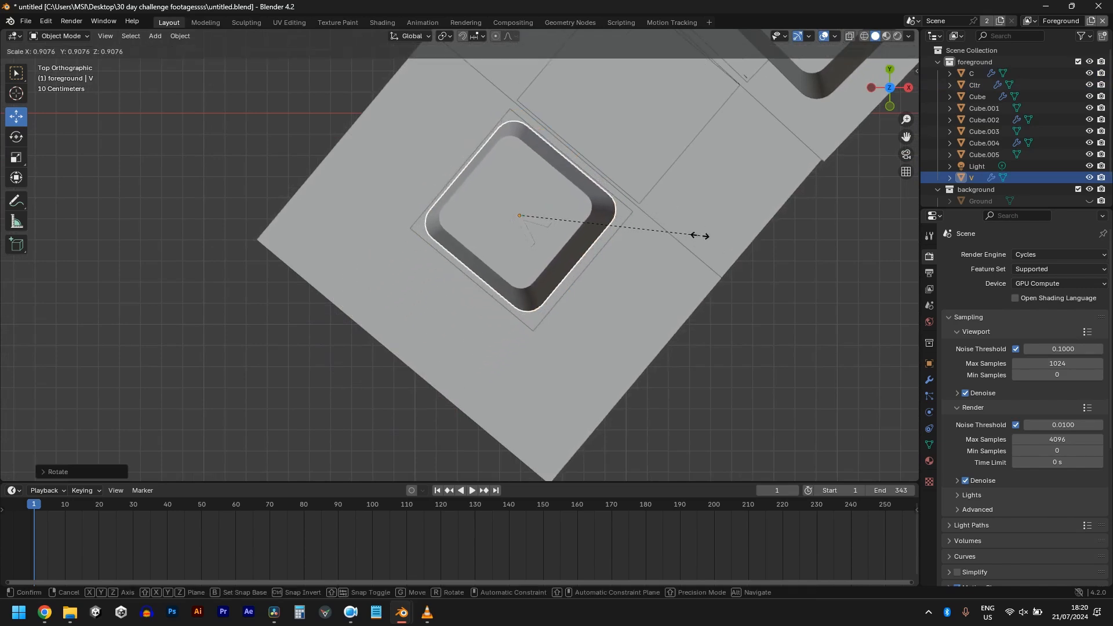
left_click(703, 239)
middle_click_drag(703, 247, 727, 357, "shift")
middle_click_drag(634, 380, 634, 285, "shift")
scroll(652, 319, "up", 3)
key("g")
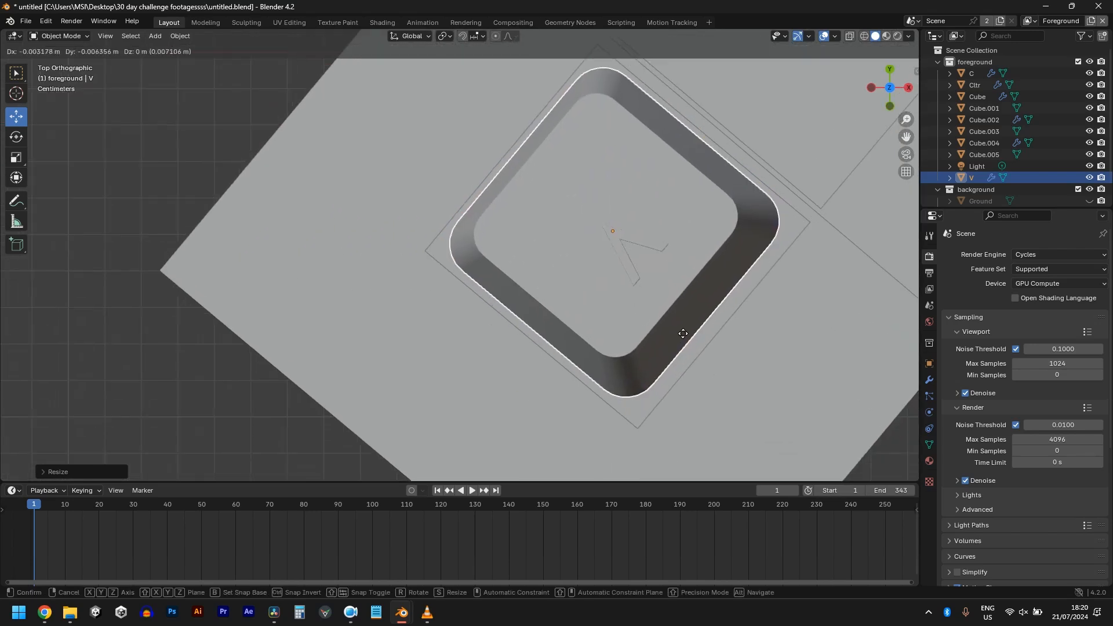
left_click(684, 335)
left_click(714, 344)
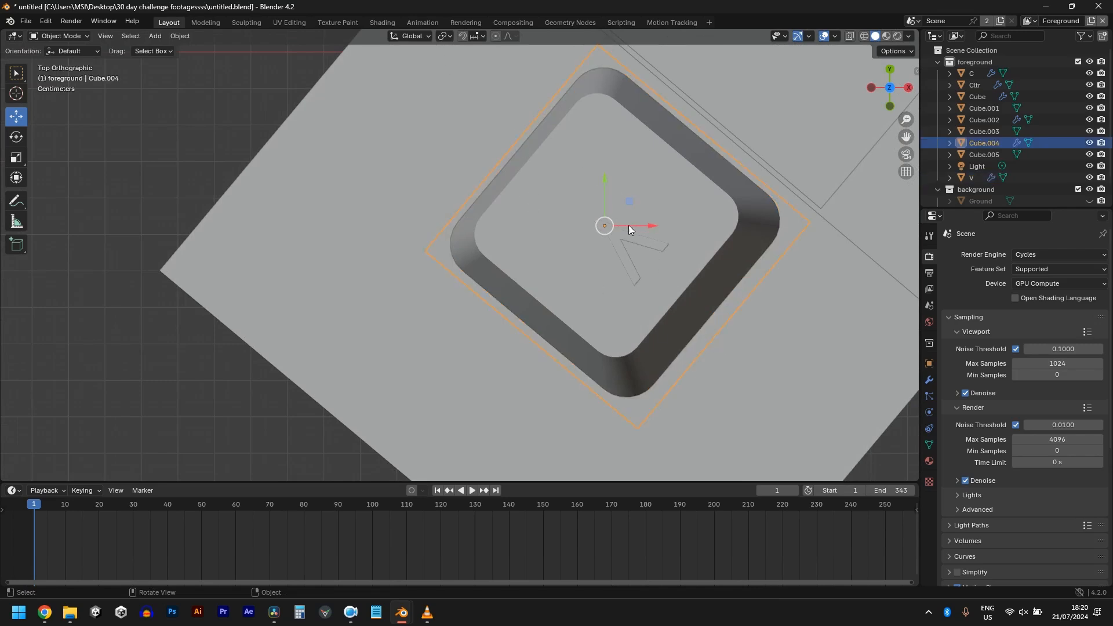
key("g")
key("y")
key("y")
key("x")
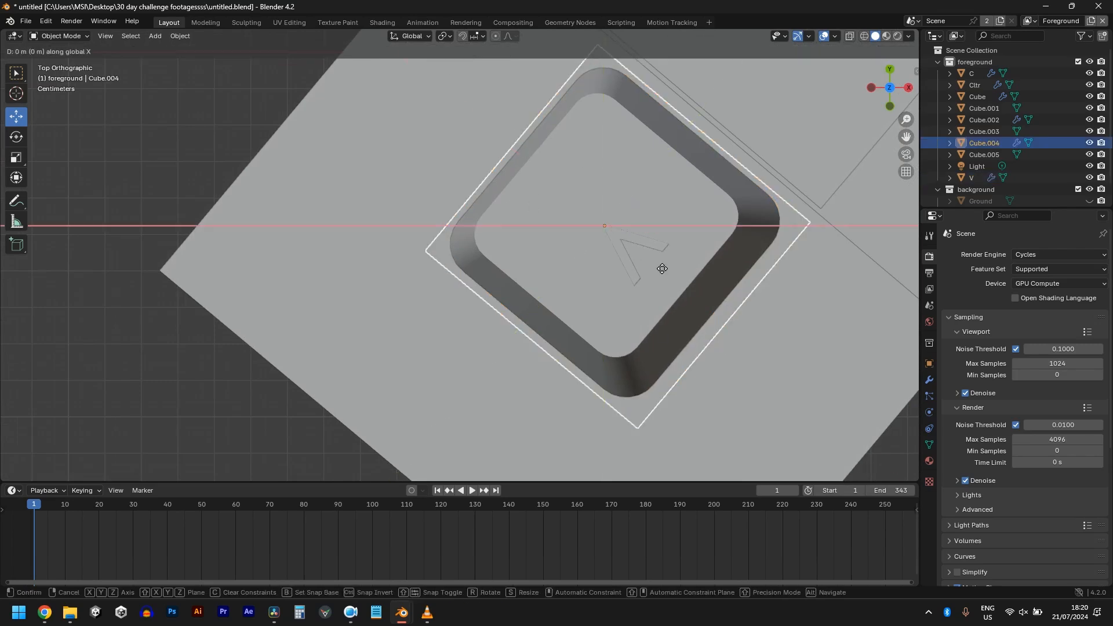
key("x")
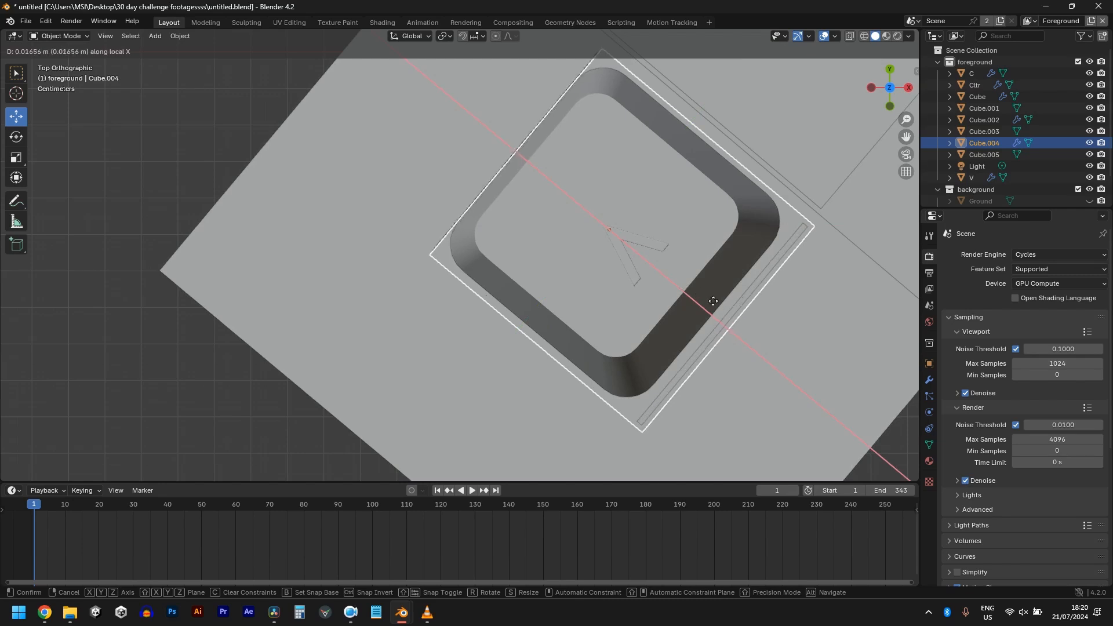
right_click(713, 301)
- Nudge the V keycap about 0.01 m along its local Y to even out the margins within the hole
left_click(697, 292)
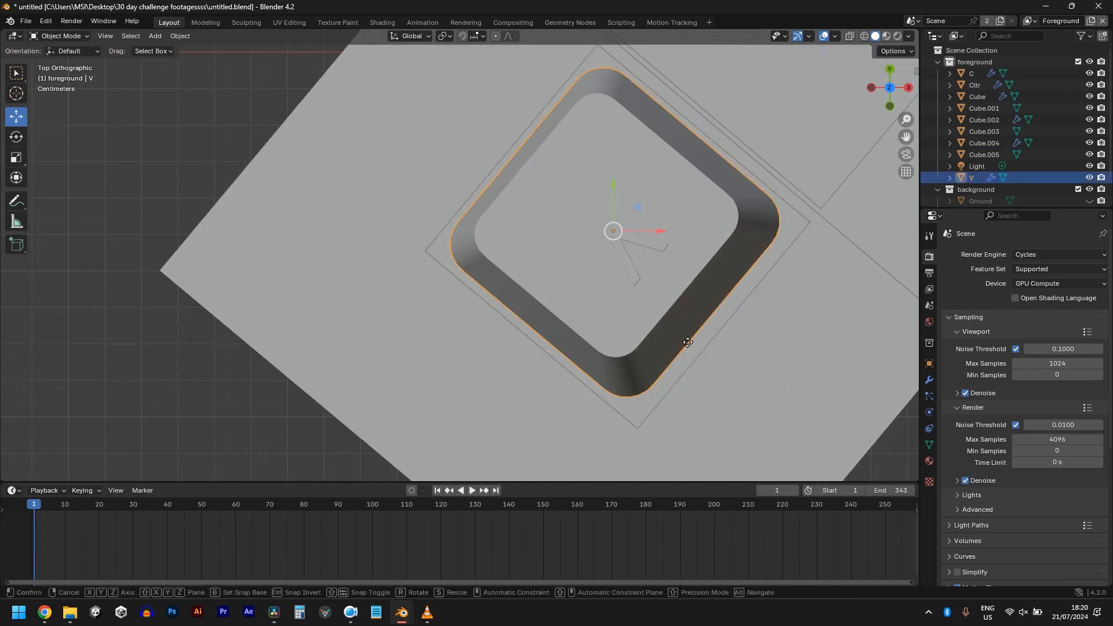
key("g")
key("x")
key("x")
key("y")
key("y")
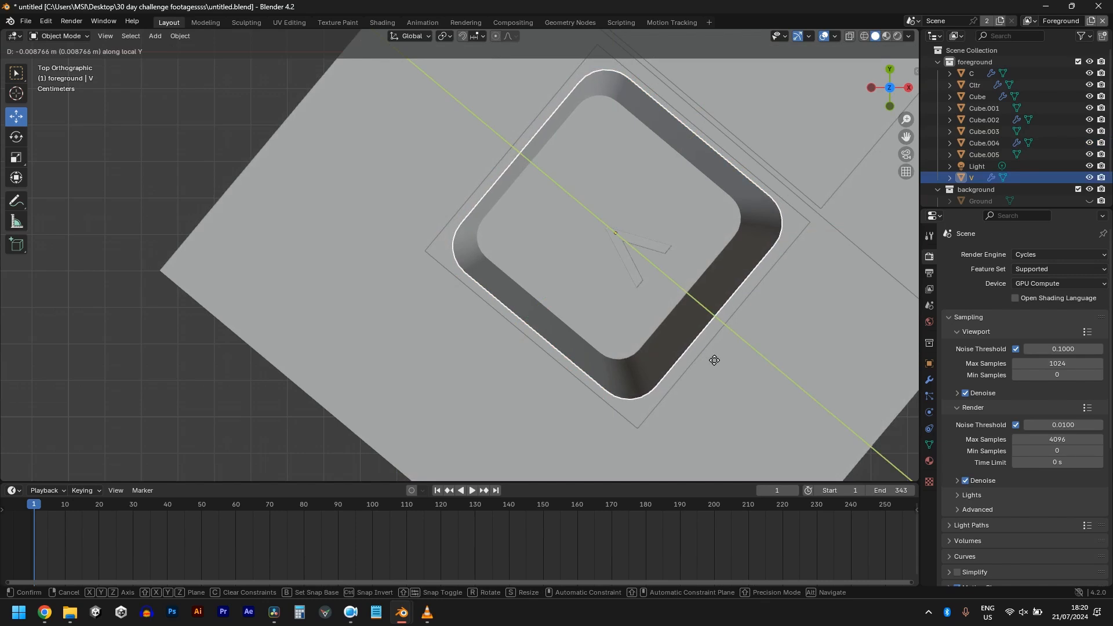
left_click(718, 362)
- Place the C keycap over the middle hole in the top view and rotate it about 6° to match the hole
scroll(718, 363, "down", 3)
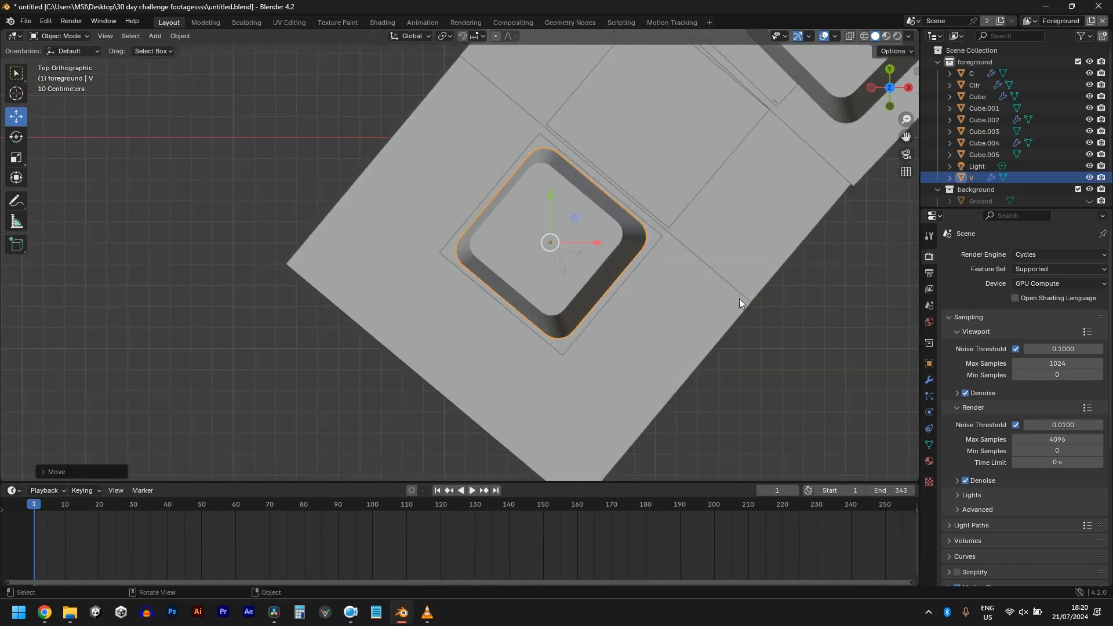
middle_click_drag(741, 303, 700, 403, "shift")
key("KP_1")
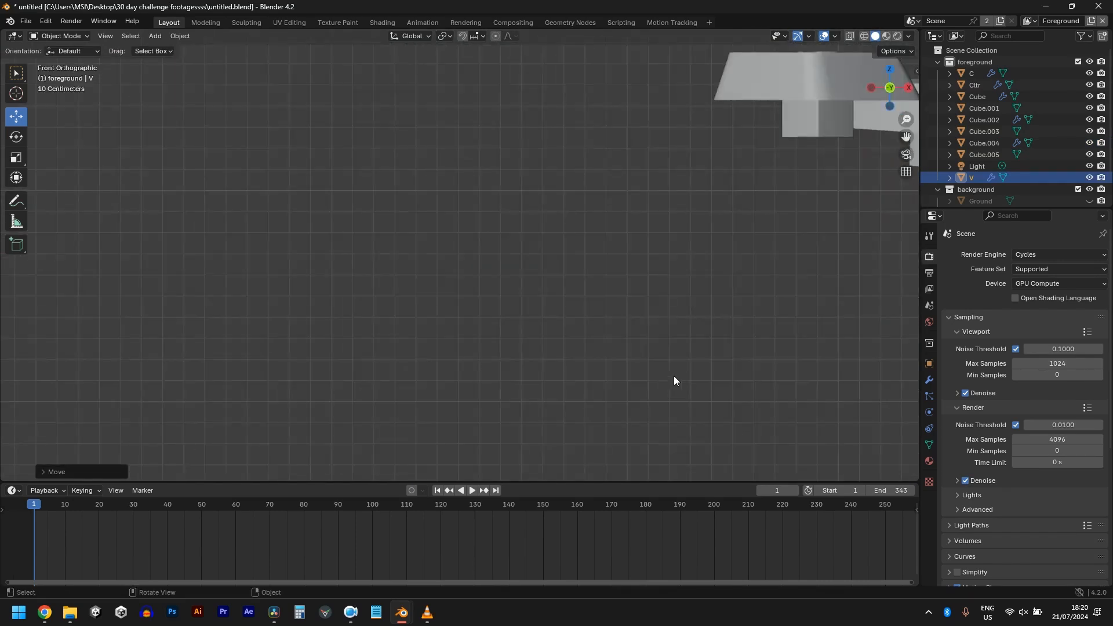
key("KP_7")
middle_click_drag(676, 350, 627, 423, "shift")
left_click(663, 347)
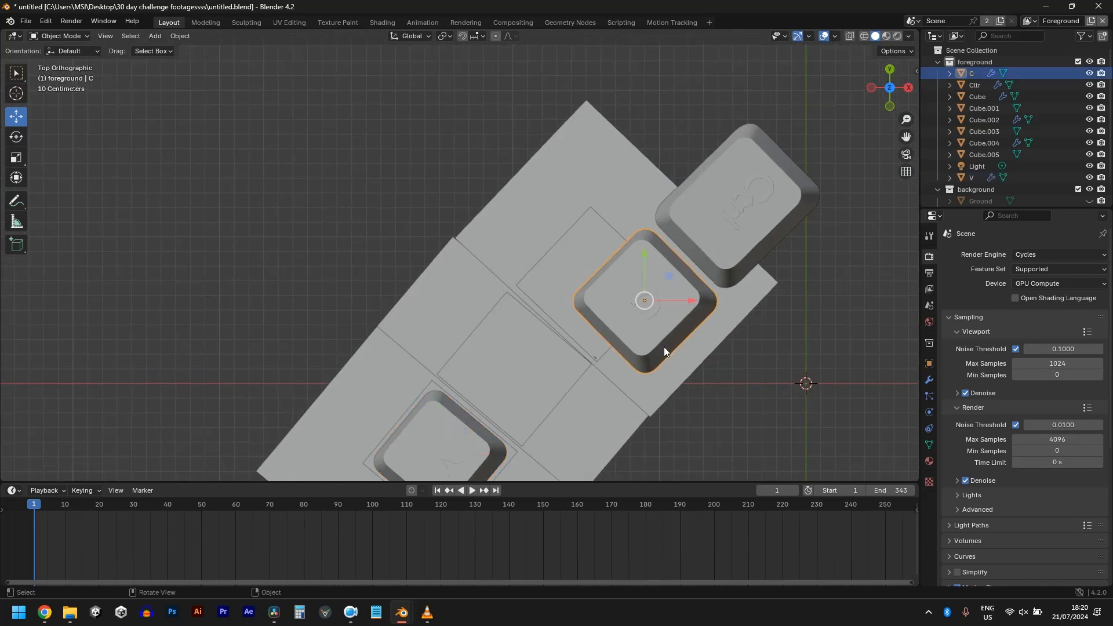
middle_click_drag(650, 381, 662, 345, "shift")
key("g")
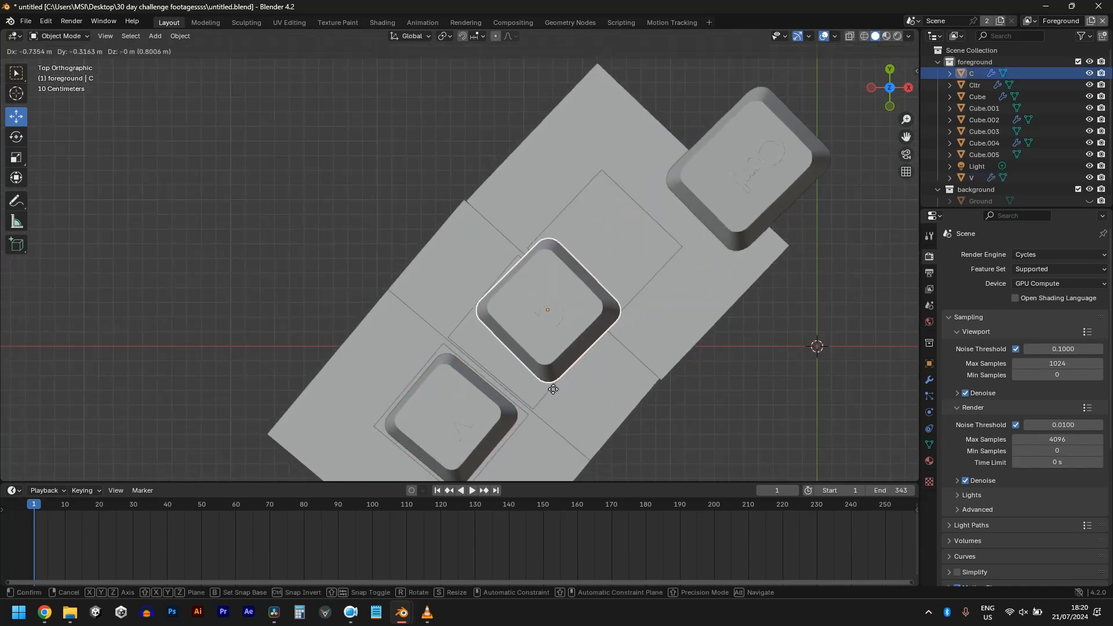
left_click(539, 408)
key("r")
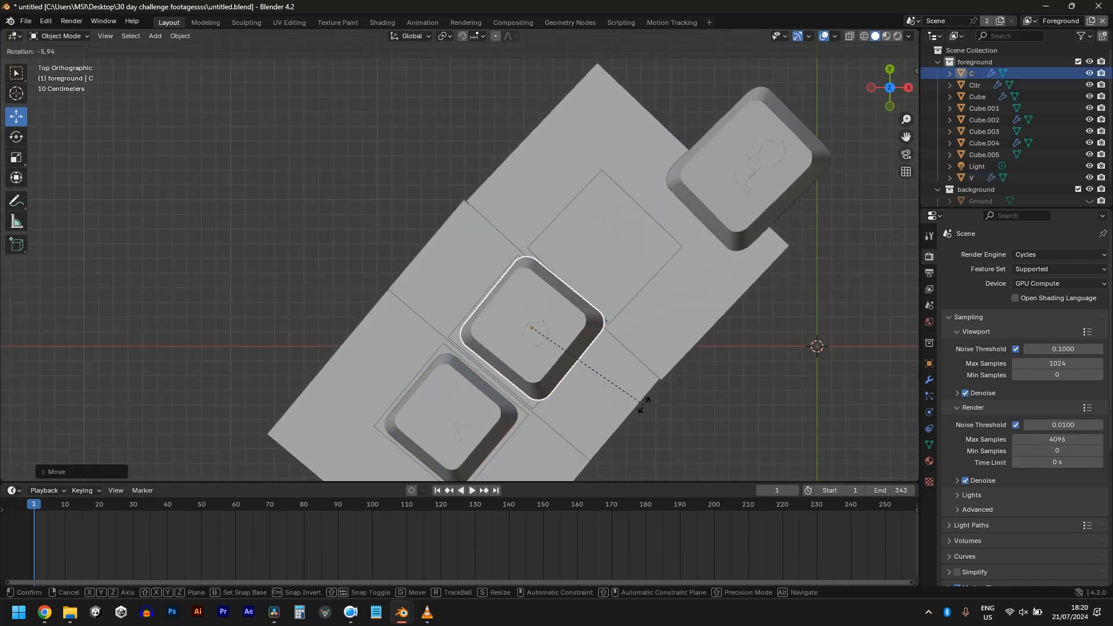
left_click(644, 409)
- Scale the C keycap to about 0.9 and recentre it within the middle hole
key("s")
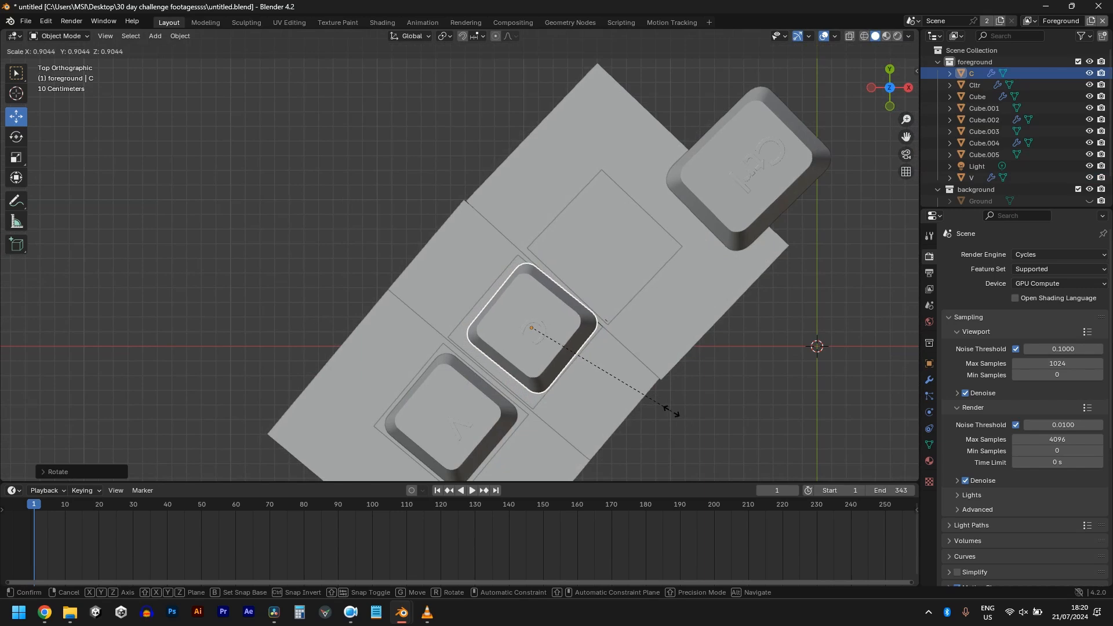
left_click(665, 407)
middle_click_drag(617, 403, 722, 308, "shift")
scroll(722, 308, "up", 2)
key("g")
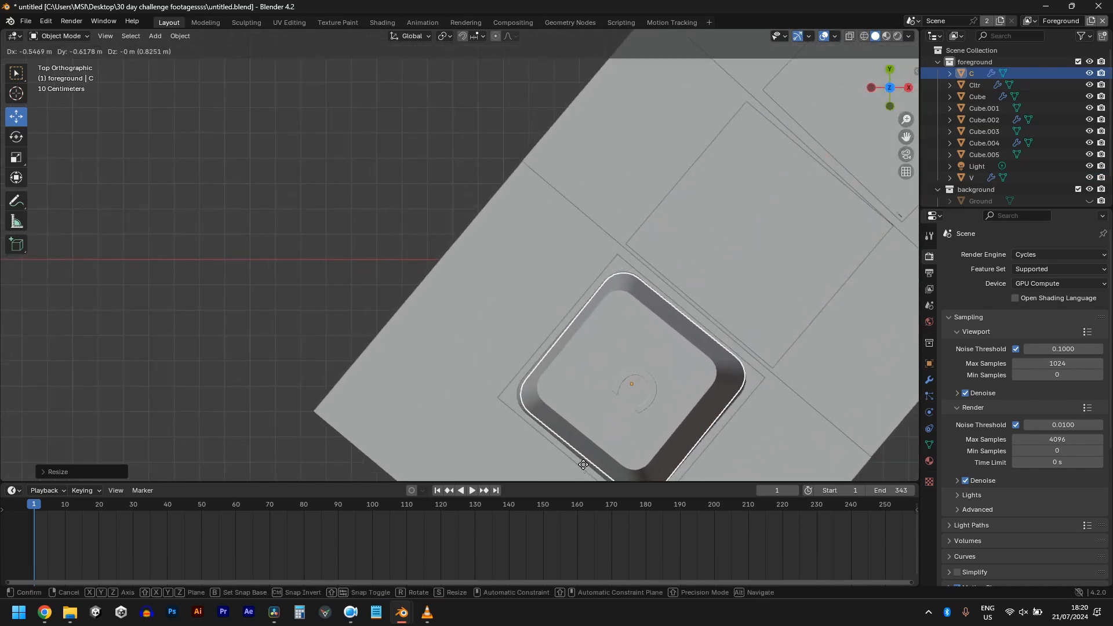
key("Escape")
key("s")
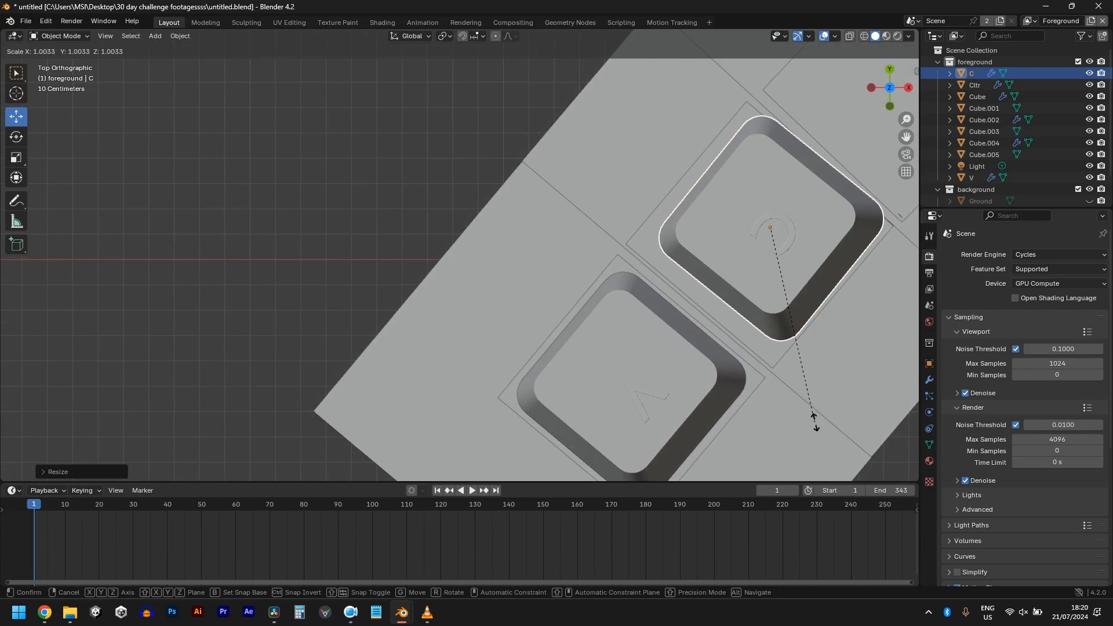
key("Escape")
middle_click_drag(820, 426, 750, 433, "shift")
key("g")
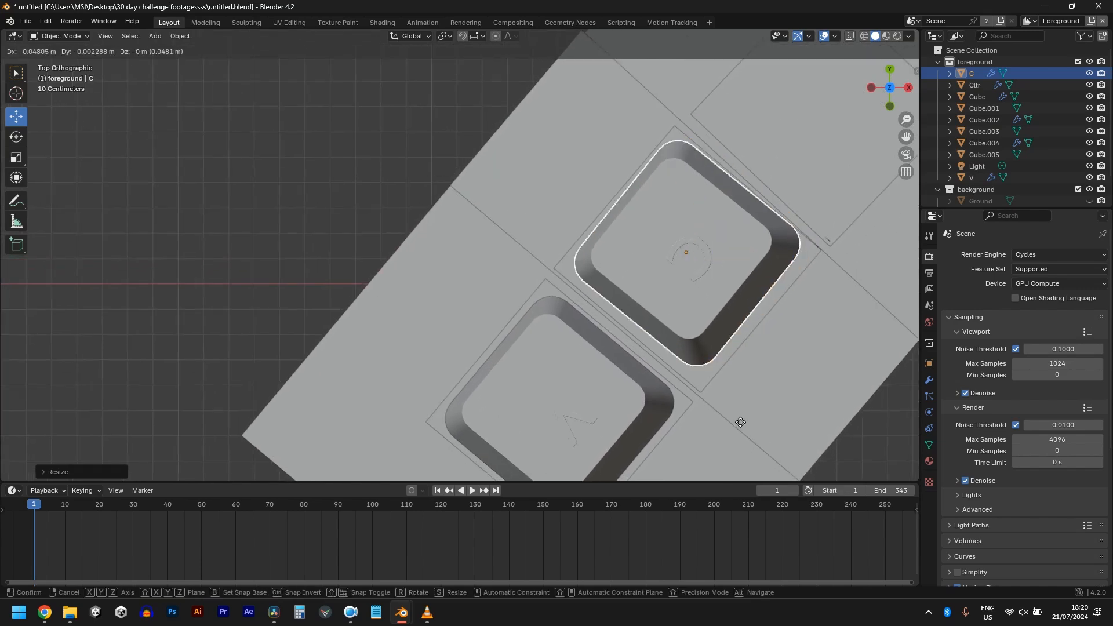
left_click(744, 429)
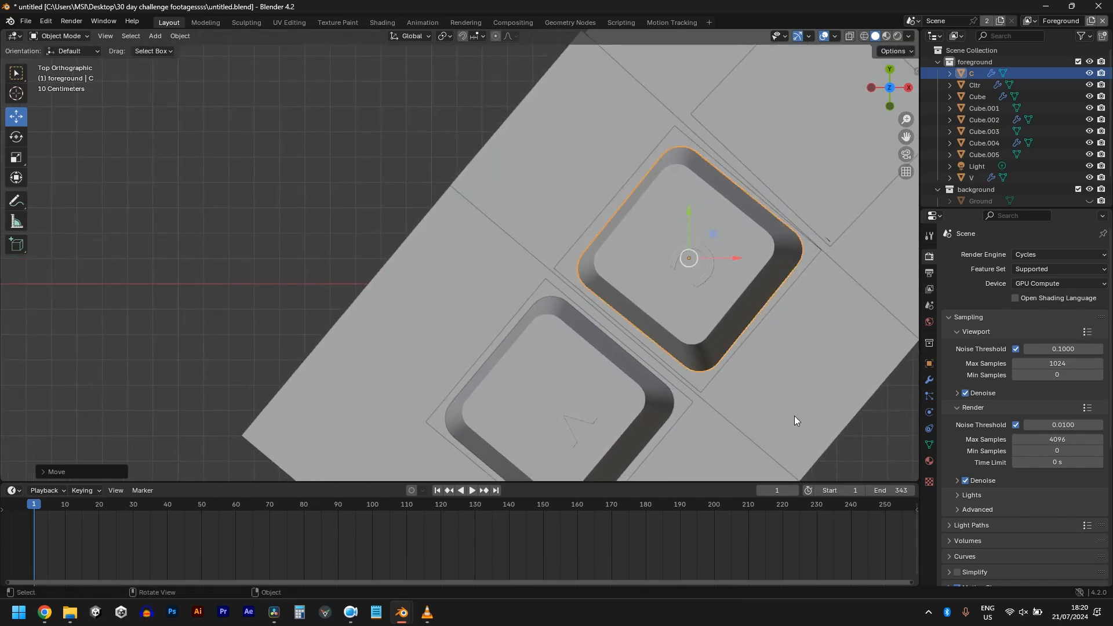
- Rotate the C keycap about 1.5° and fine-tune its position to align with the middle hole's edges
key("r")
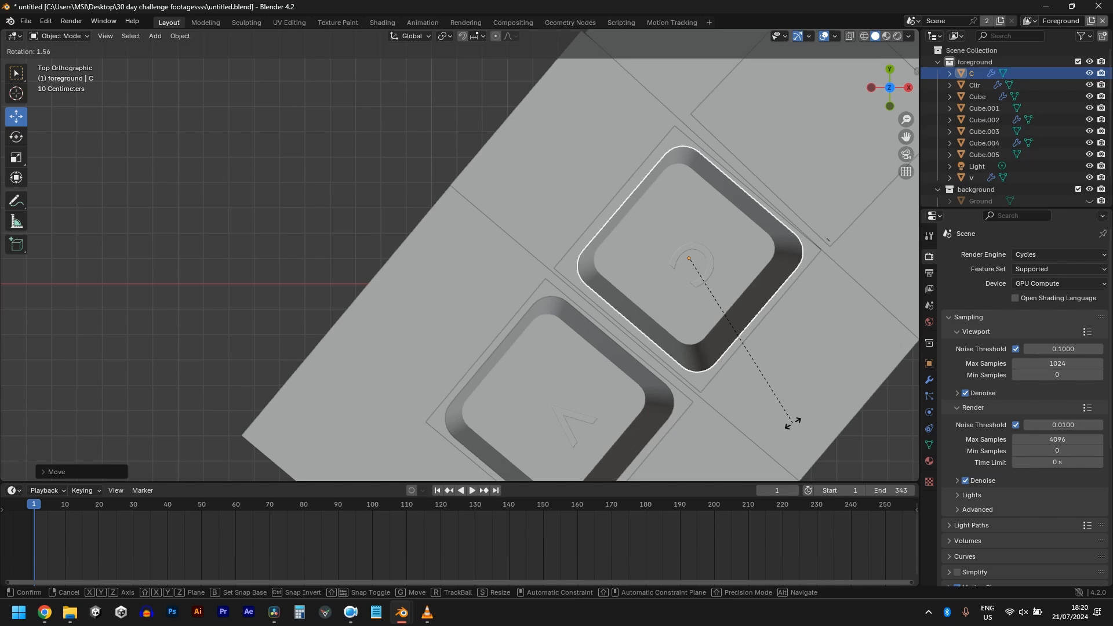
left_click(792, 423)
key("g")
left_click(788, 423)
- Place the Ctrl keycap over the farthest hole in the top view
middle_click_drag(842, 393, 644, 471, "shift")
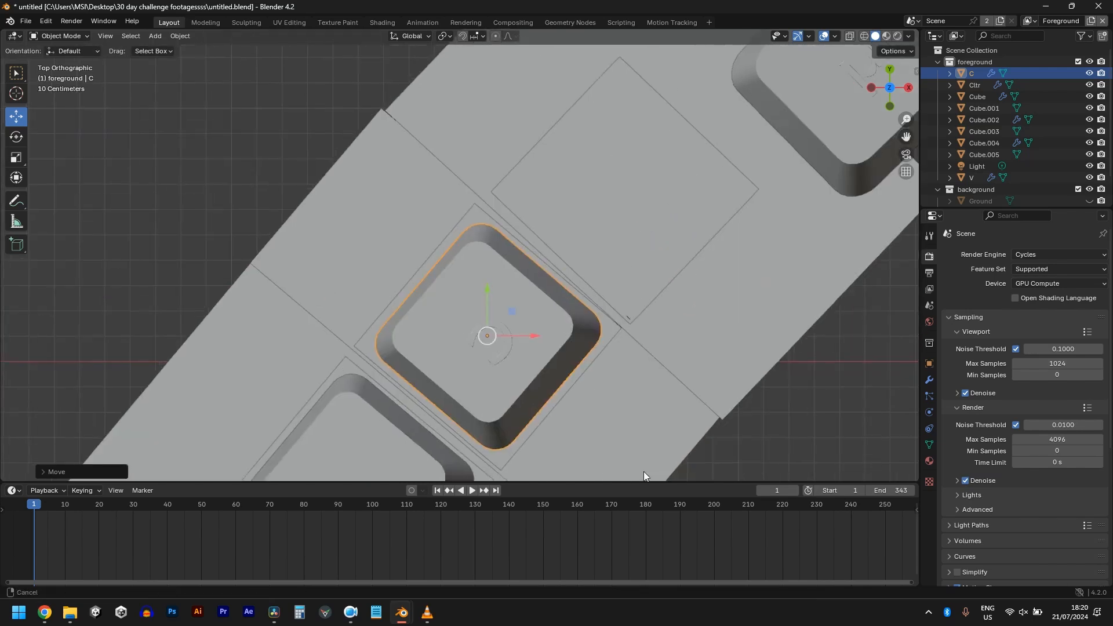
middle_click_drag(694, 305, 624, 420, "shift")
left_click(789, 274)
scroll(658, 318, "down", 2)
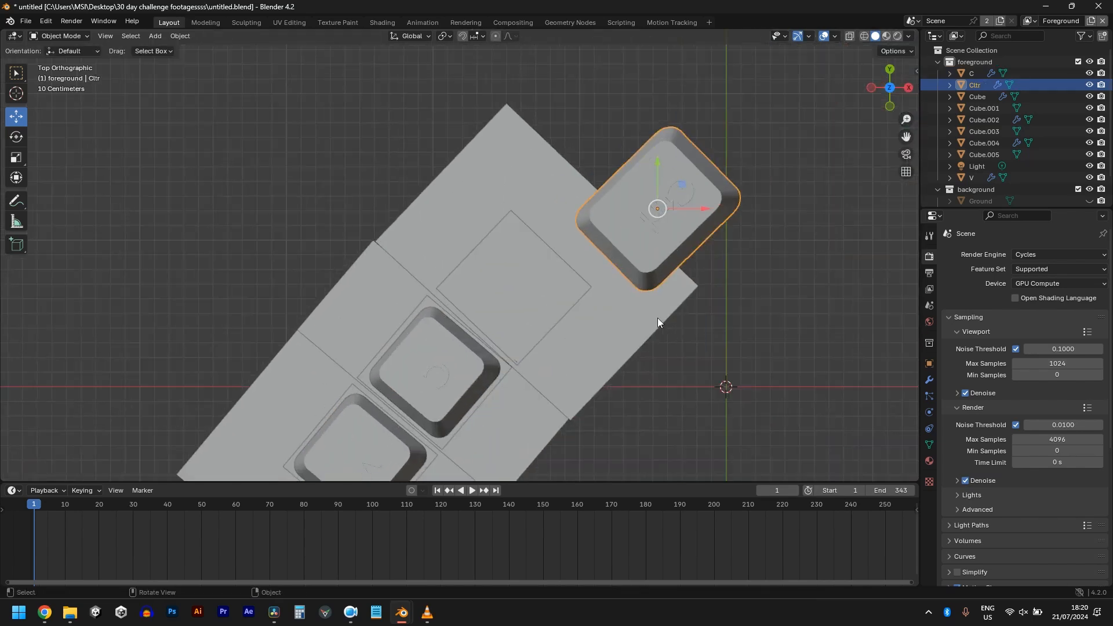
key("g")
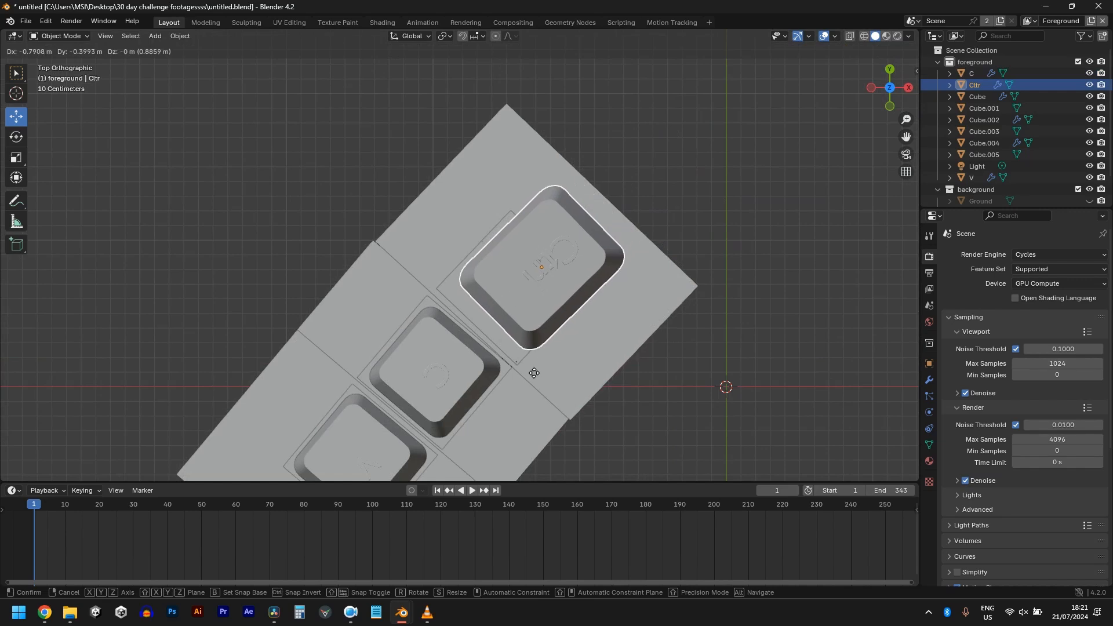
left_click(521, 378)
- Scale the Ctrl keycap to about 0.94, shrink it slightly more, and rotate it slightly to match the farthest hole
key("s")
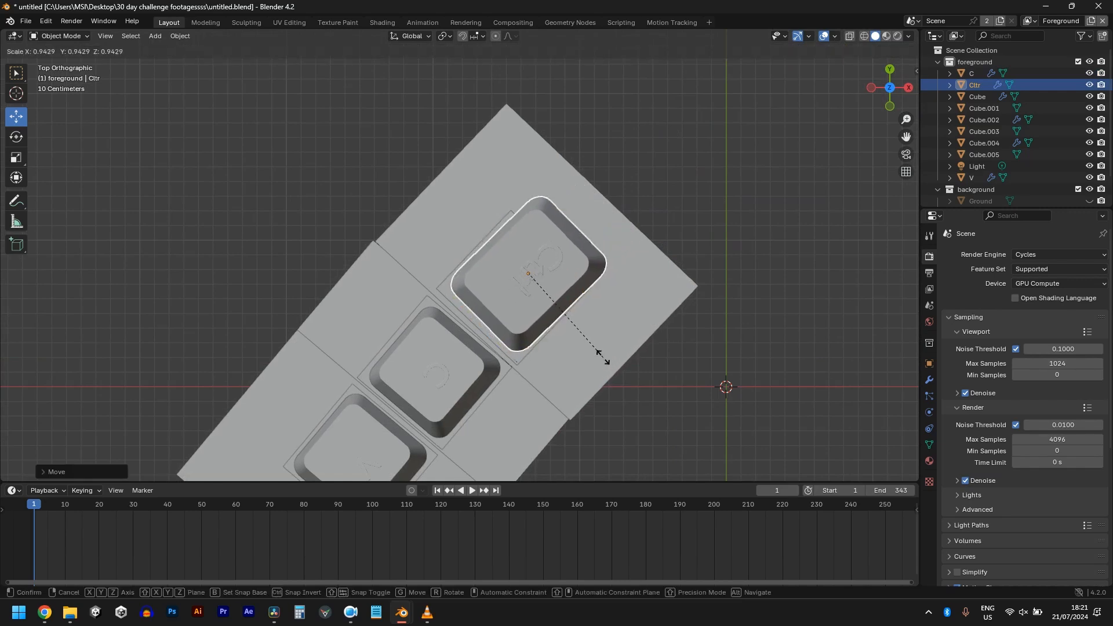
left_click(600, 358)
scroll(622, 368, "up", 2)
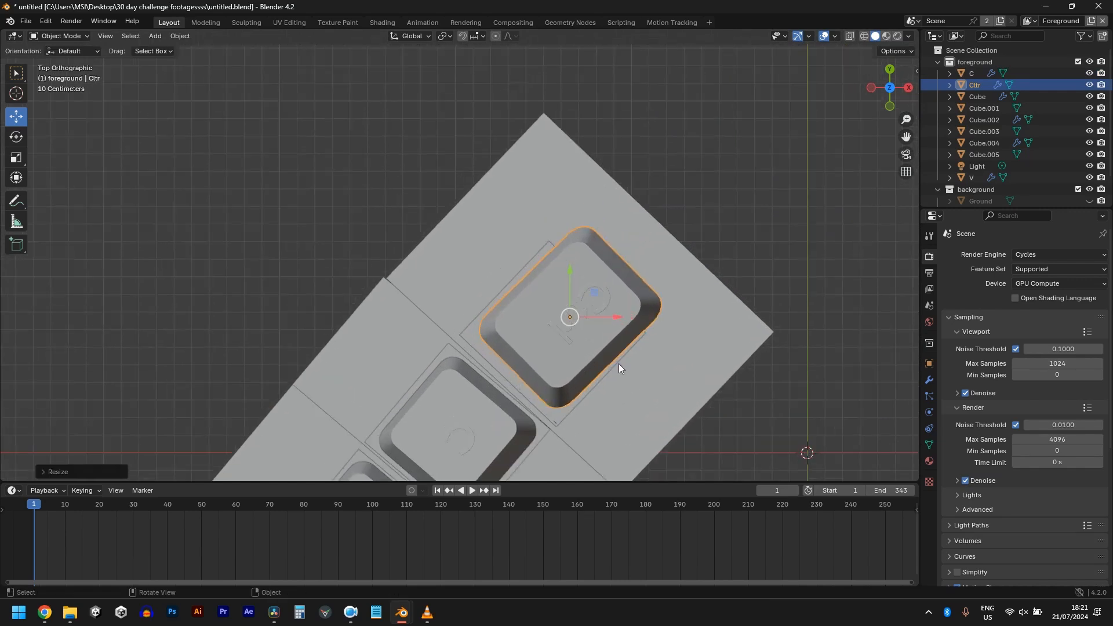
key("s")
left_click(635, 375)
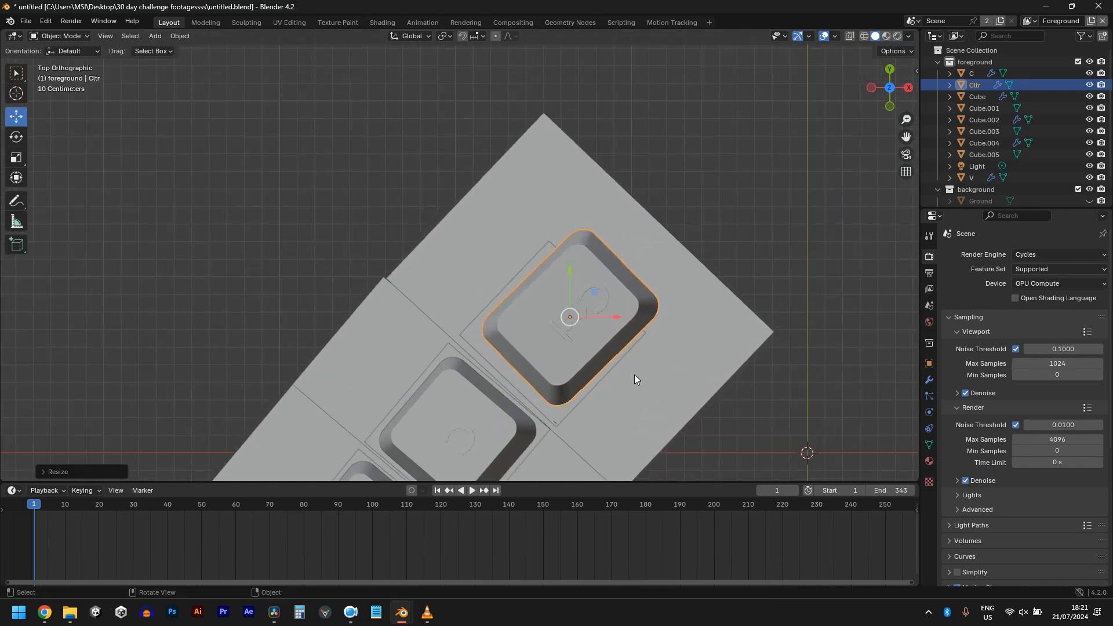
key("r")
left_click(660, 327)
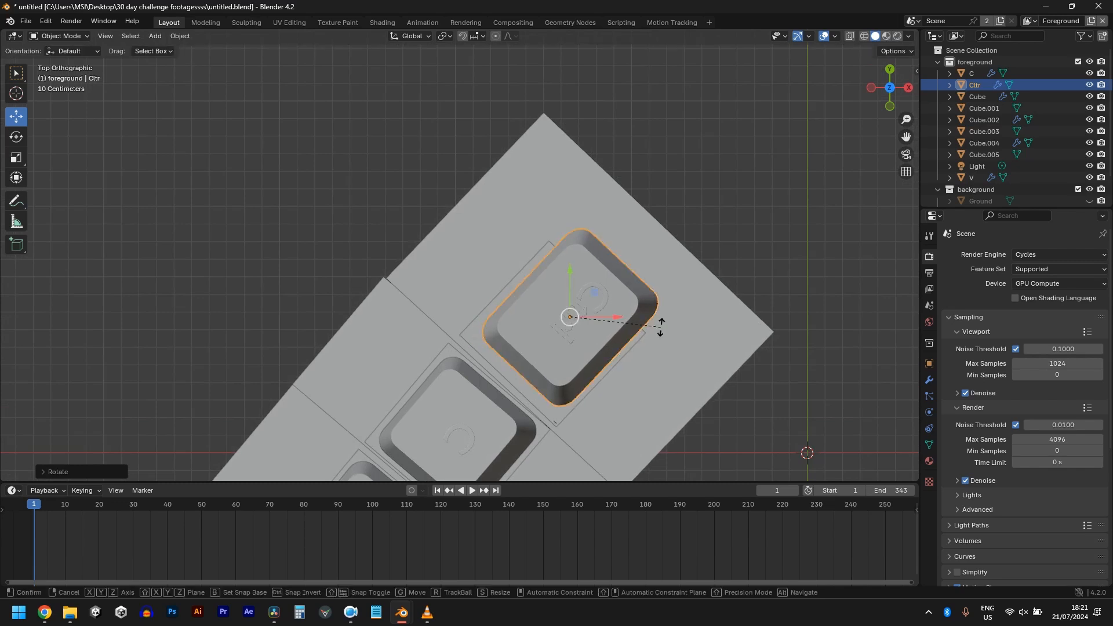
- Nudge the Ctrl keycap along its local X axis towards the C keycap
key("g")
key("x")
key("x")
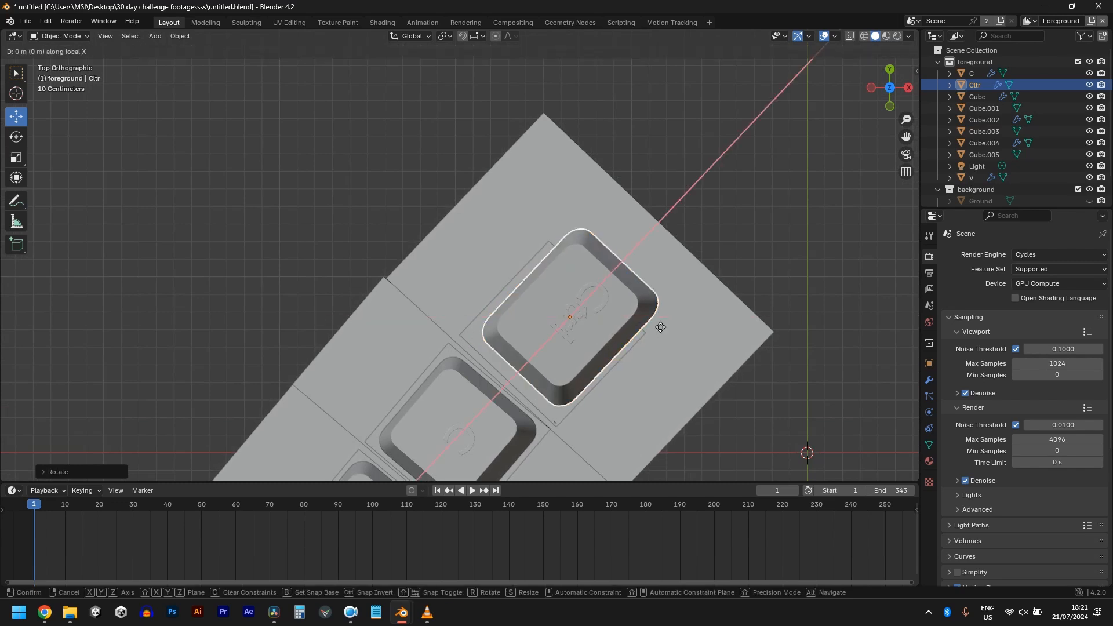
left_click(659, 331)
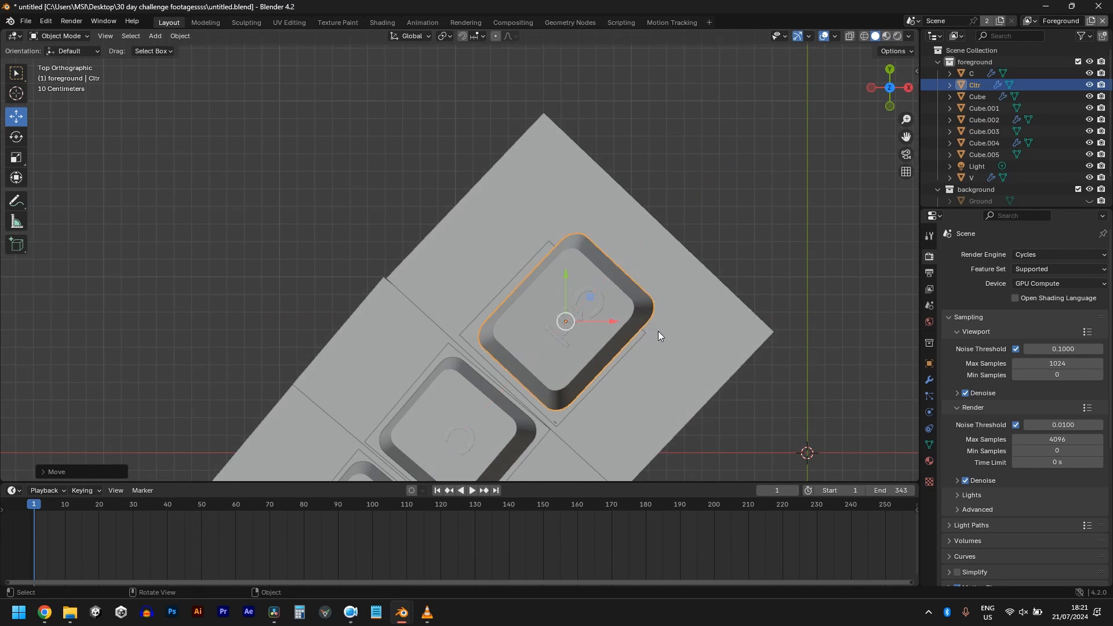
- Lower the V keycap slightly into the nearest hole and check its height through the camera
middle_click_drag(659, 333, 621, 284)
scroll(621, 284, "down", 7)
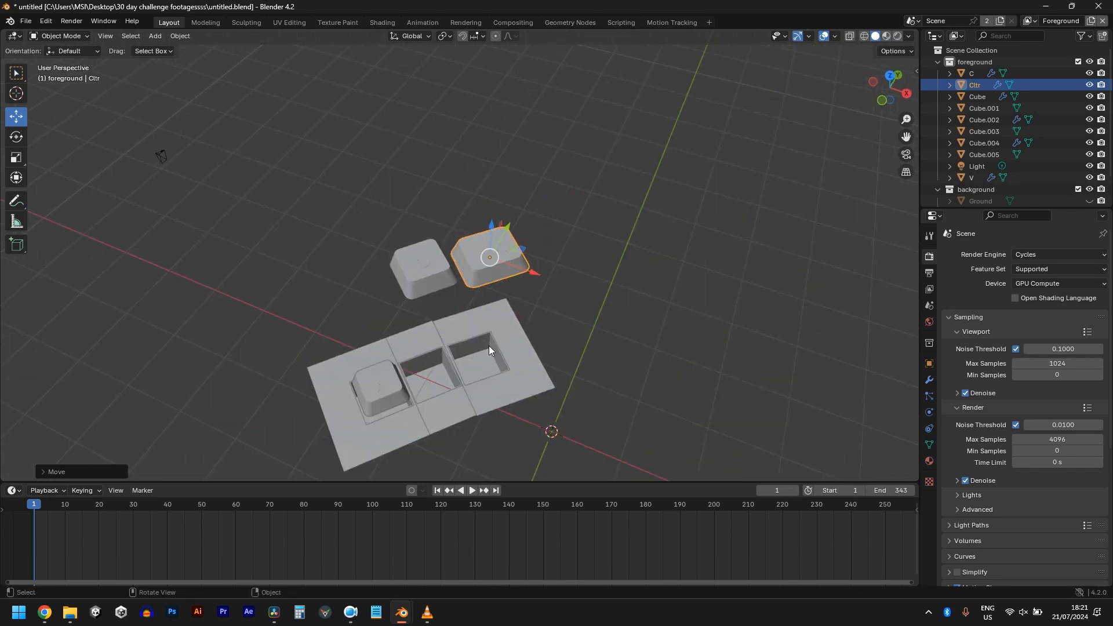
left_click(415, 385)
middle_click_drag(398, 353, 465, 363)
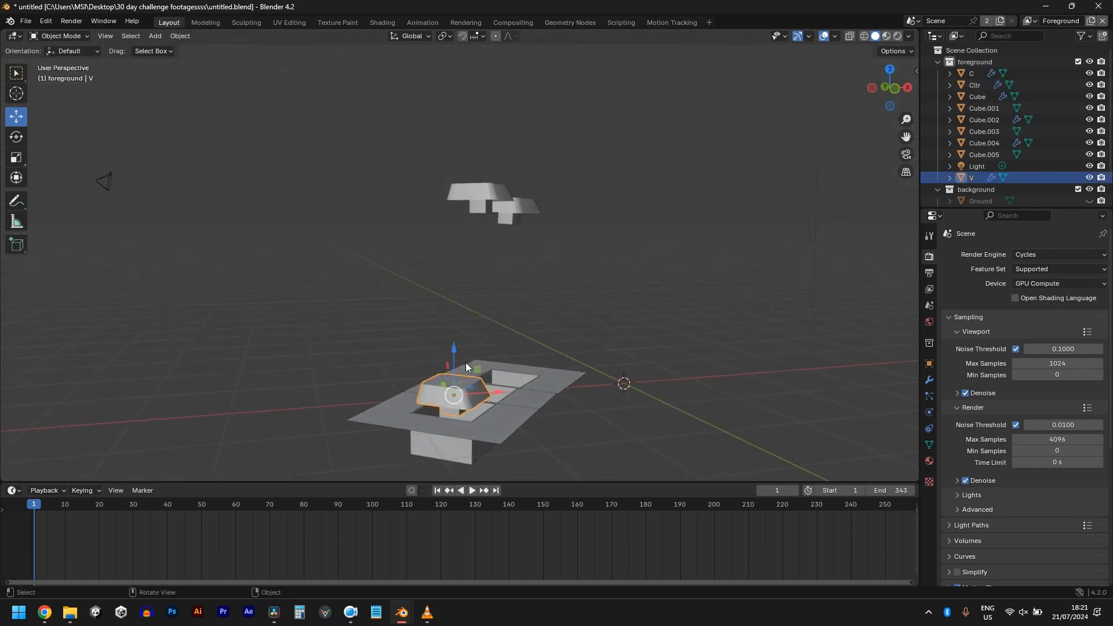
left_click_drag(465, 363, 461, 371)
key("KP_0")
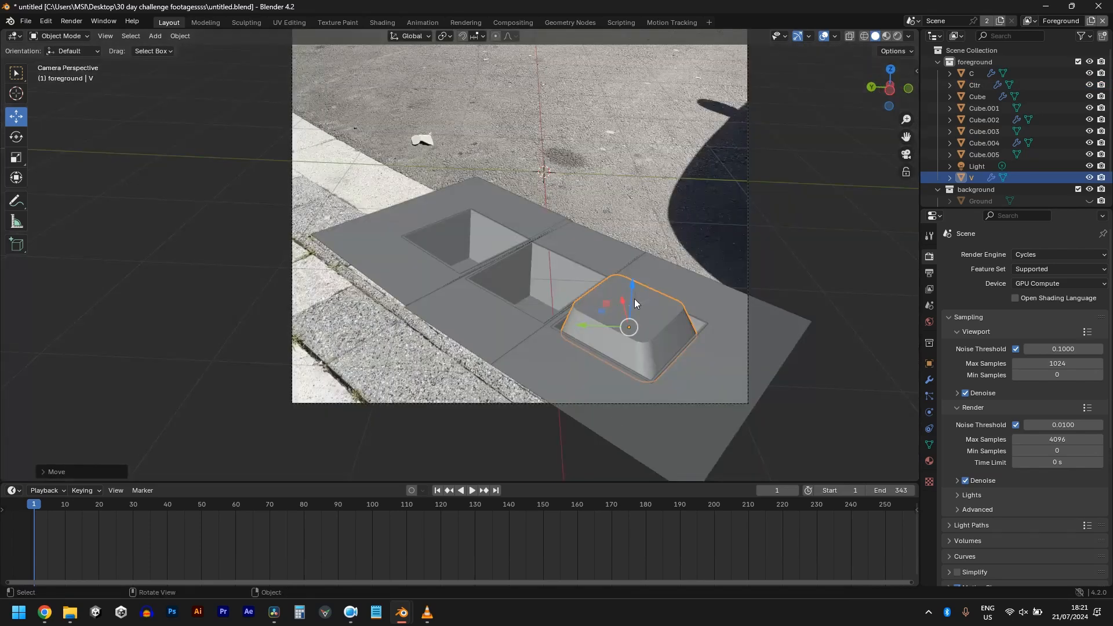
left_click_drag(633, 292, 635, 250)
key("ctrl+z")
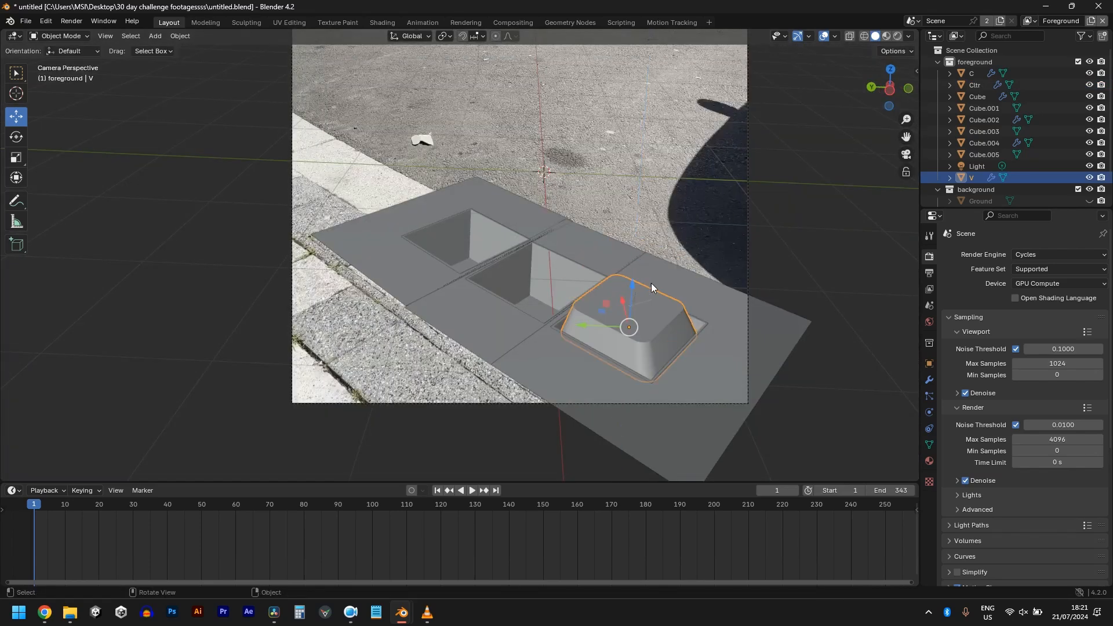
- Lower the C keycap vertically into the middle hole and fine-tune its height in the front view to match the V keycap
scroll(652, 283, "down", 3)
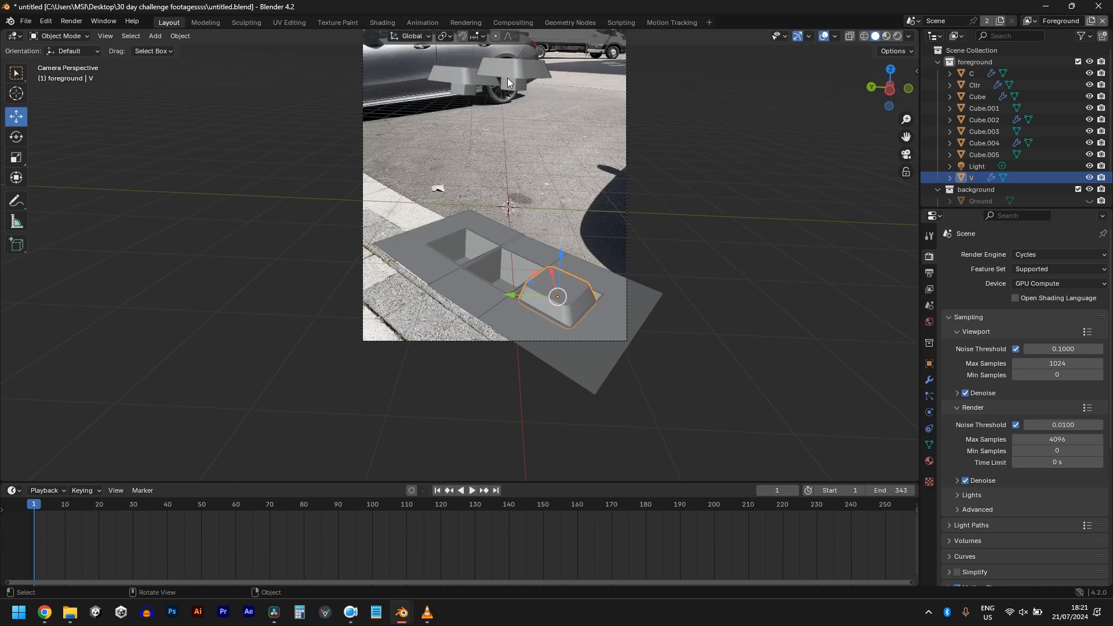
left_click(508, 81)
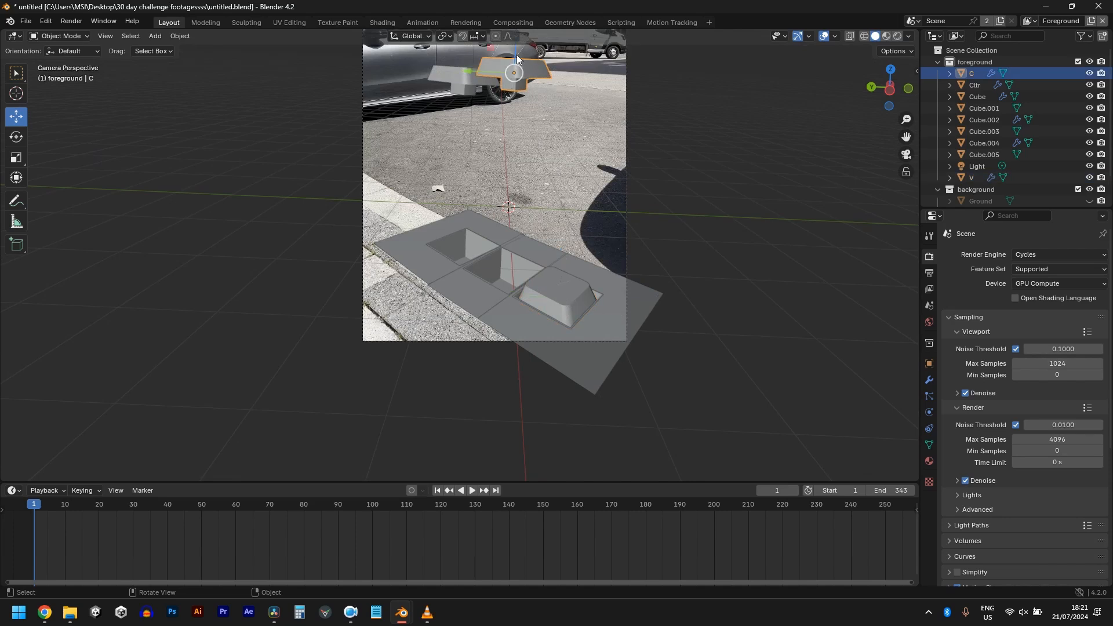
left_click_drag(517, 55, 487, 255)
key("KP_1")
scroll(516, 272, "up", 4)
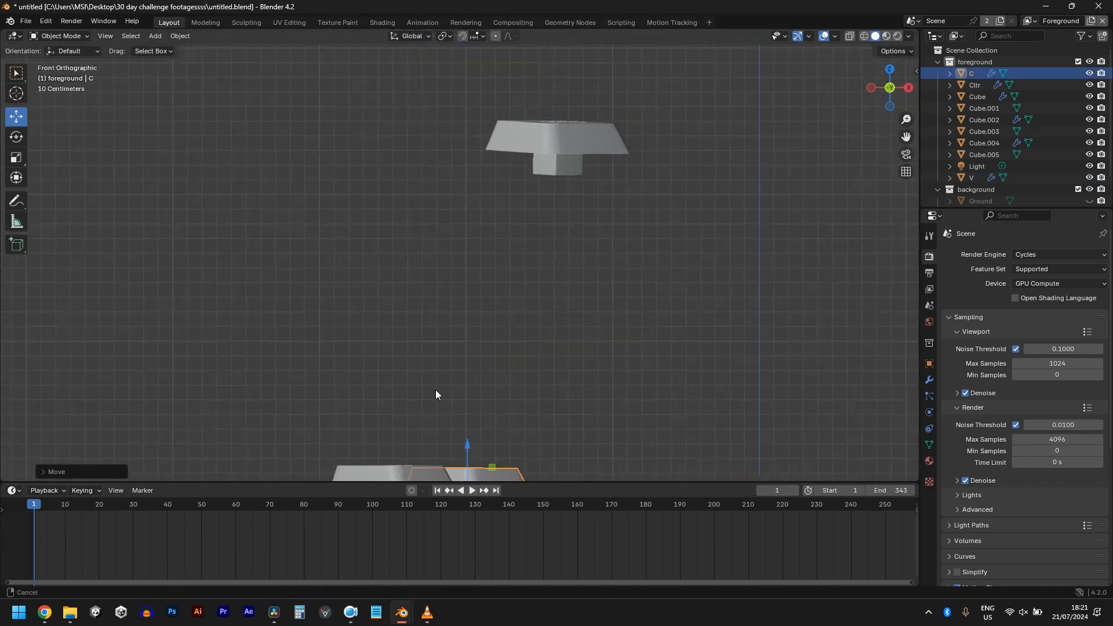
middle_click_drag(438, 391, 507, 243, "shift")
left_click_drag(540, 304, 542, 300)
- Lower the Ctrl keycap about 2.36 m into the farthest hole and fine-tune its height to match the other keycaps
scroll(545, 300, "down", 2)
scroll(545, 304, "down", 1)
left_click(562, 105)
left_click_drag(562, 104, 537, 282)
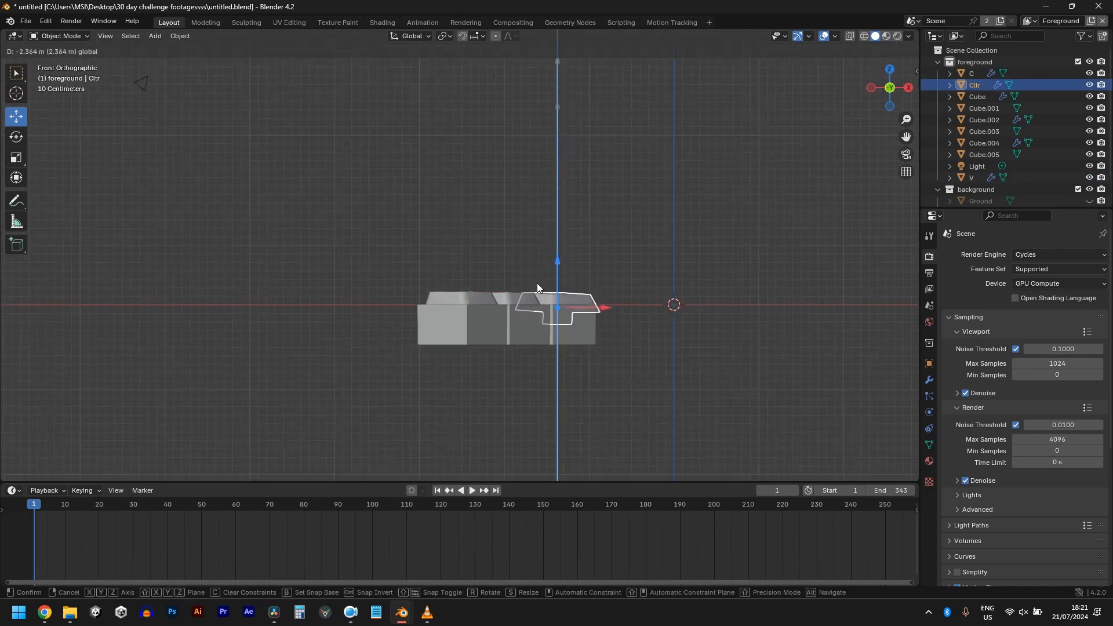
scroll(580, 342, "up", 4)
left_click_drag(662, 331, 662, 325)
key("KP_0")
- Select the surround of the farthest hole and examine up close how the Ctrl keycap fits the opening
middle_click_drag(528, 284, 575, 358)
scroll(575, 358, "down", 3)
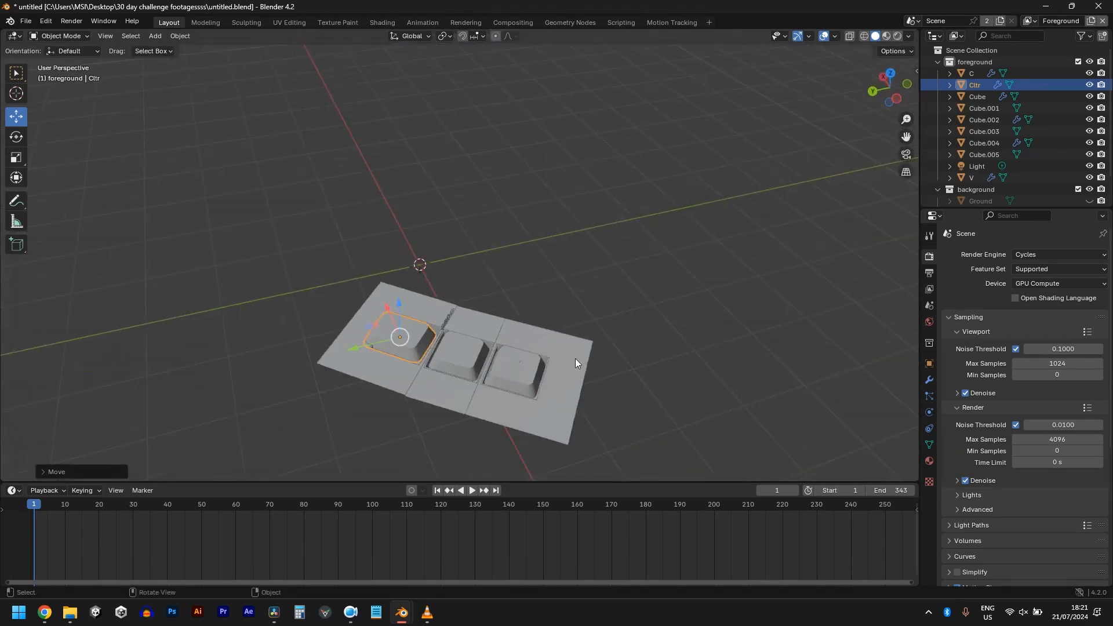
key("KP_7")
scroll(604, 218, "up", 5)
scroll(605, 218, "up", 1)
middle_click_drag(605, 218, 413, 387, "shift")
middle_click_drag(554, 351, 506, 290)
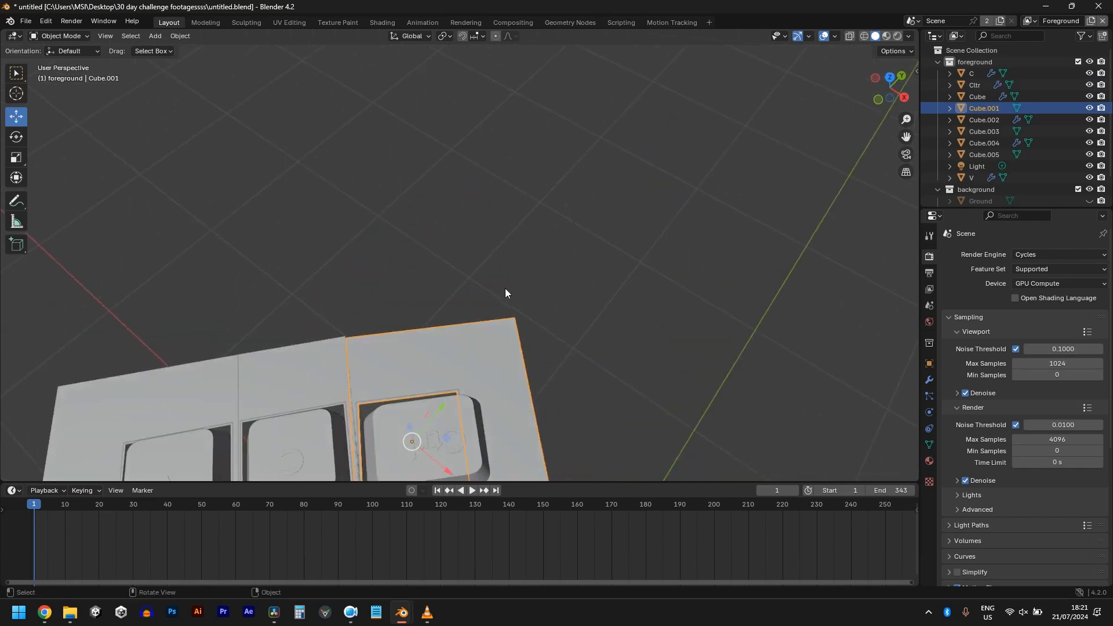
middle_click_drag(509, 403, 527, 323)
scroll(527, 323, "up", 4)
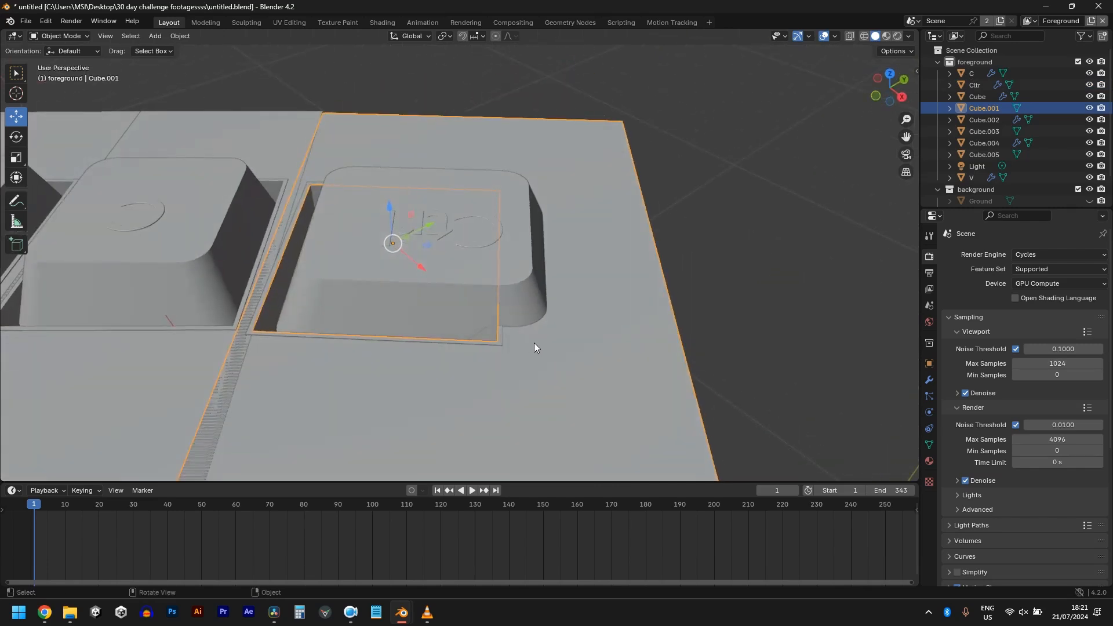
- Move the end edge of the Ctrl key's hole in the ground plane outward along local Y, clearing the keycap
key("Tab")
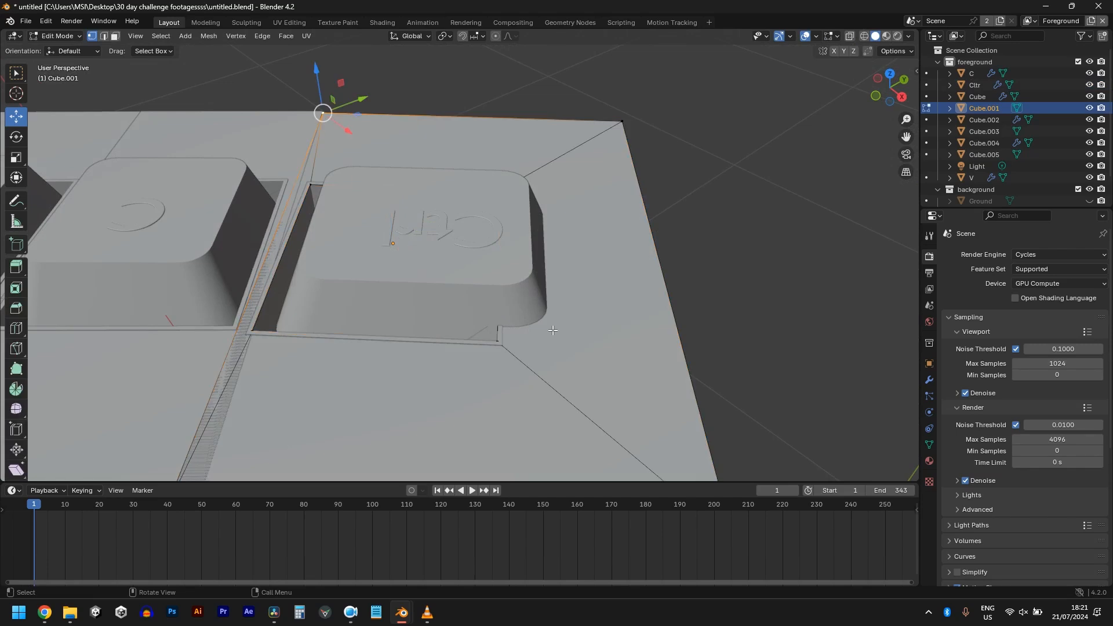
left_click(500, 333)
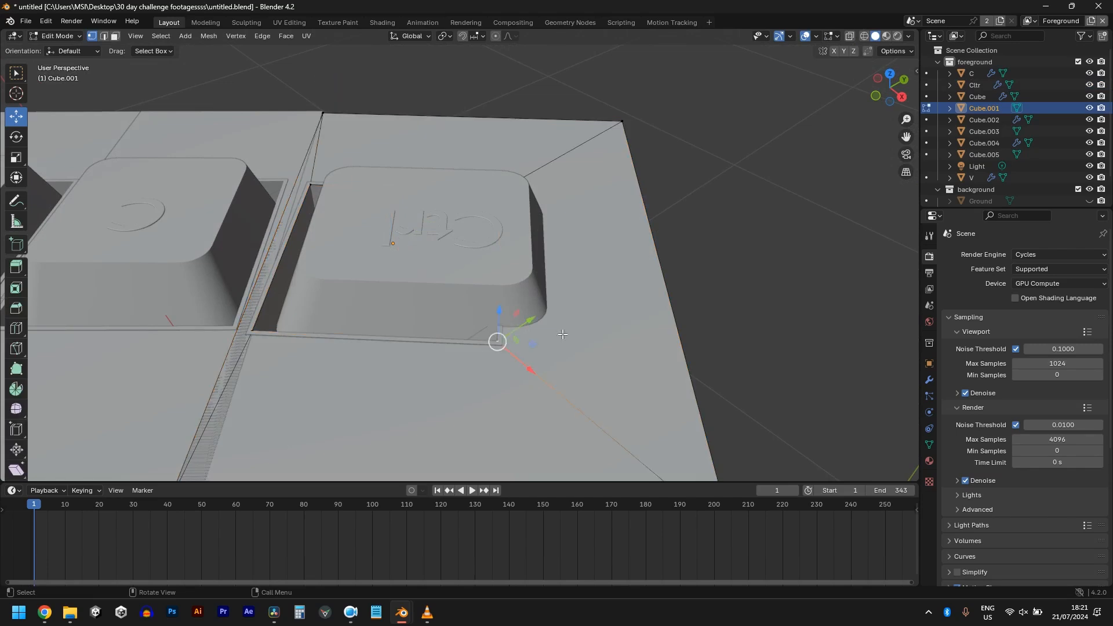
left_click(103, 36)
left_click(506, 335)
key("ctrl+z")
left_click(504, 330)
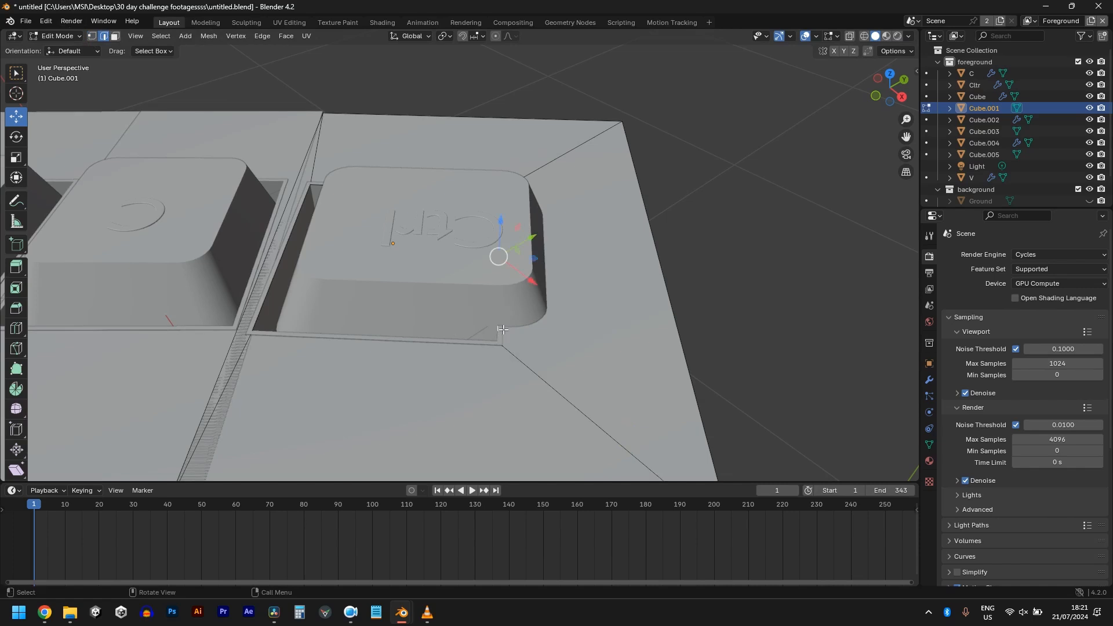
key("g")
key("y")
key("y")
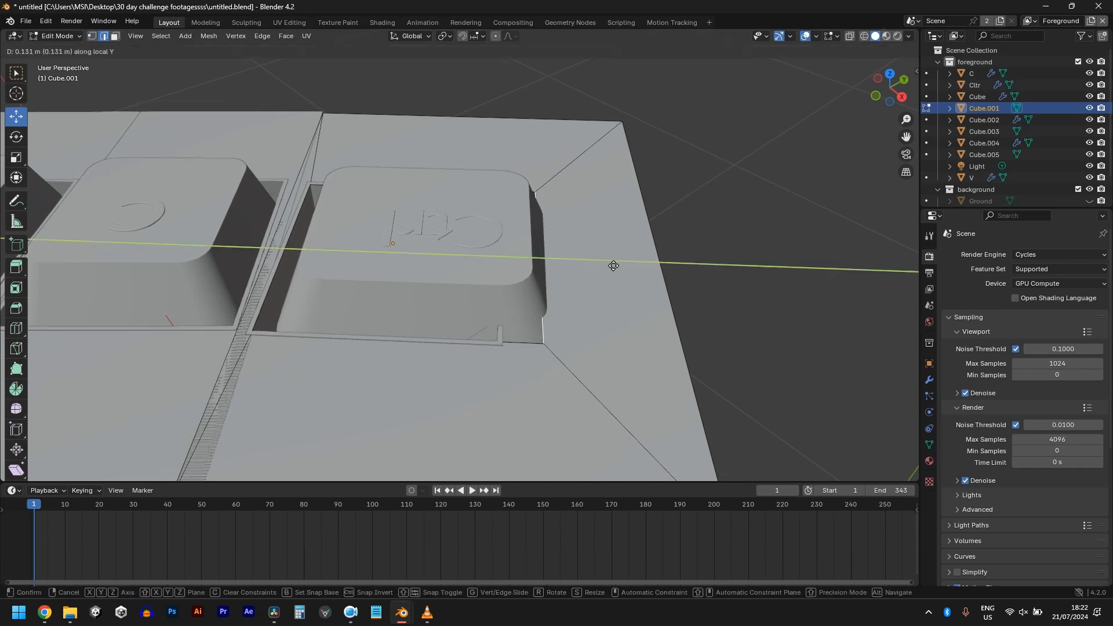
left_click(631, 273)
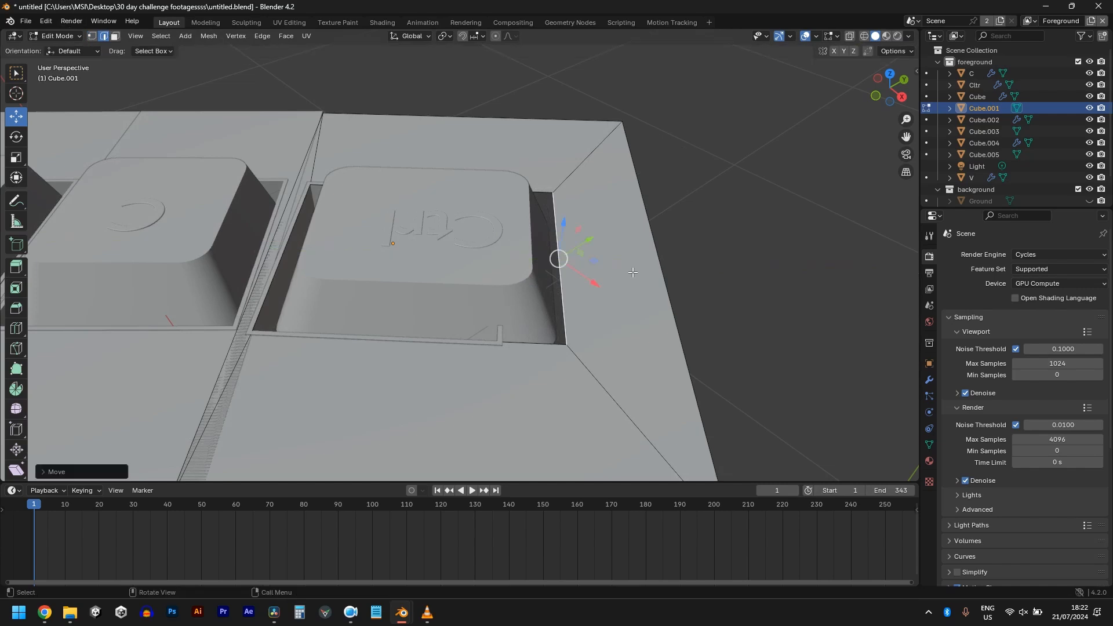
- From the top view, nudge the same hole edge about 0.016 m further along local Y
key("KP_7")
key("g")
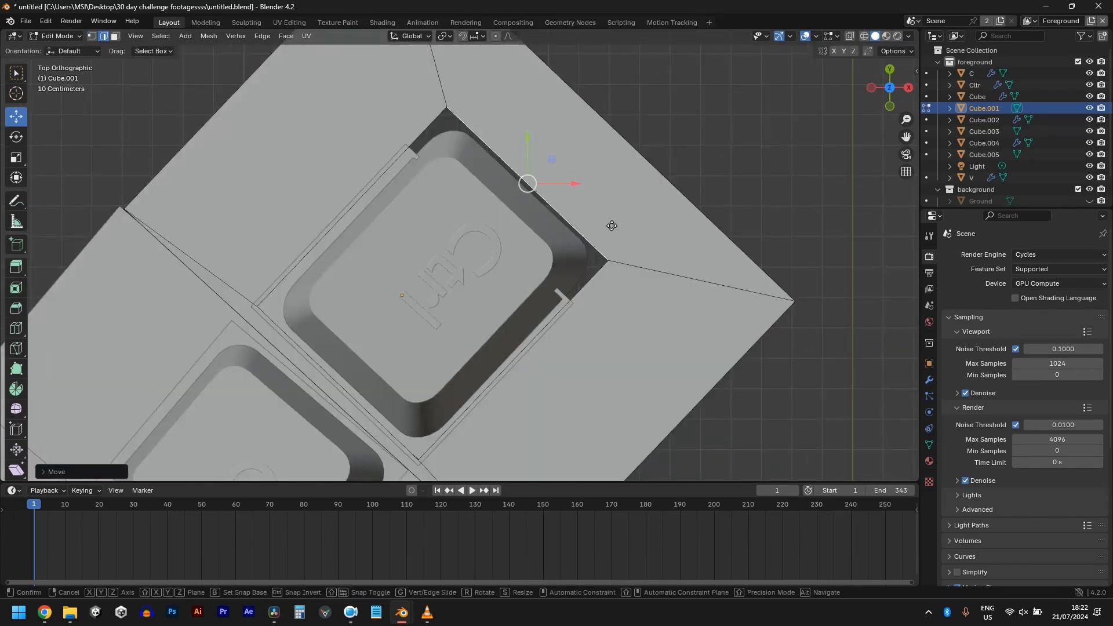
key("y")
key("y")
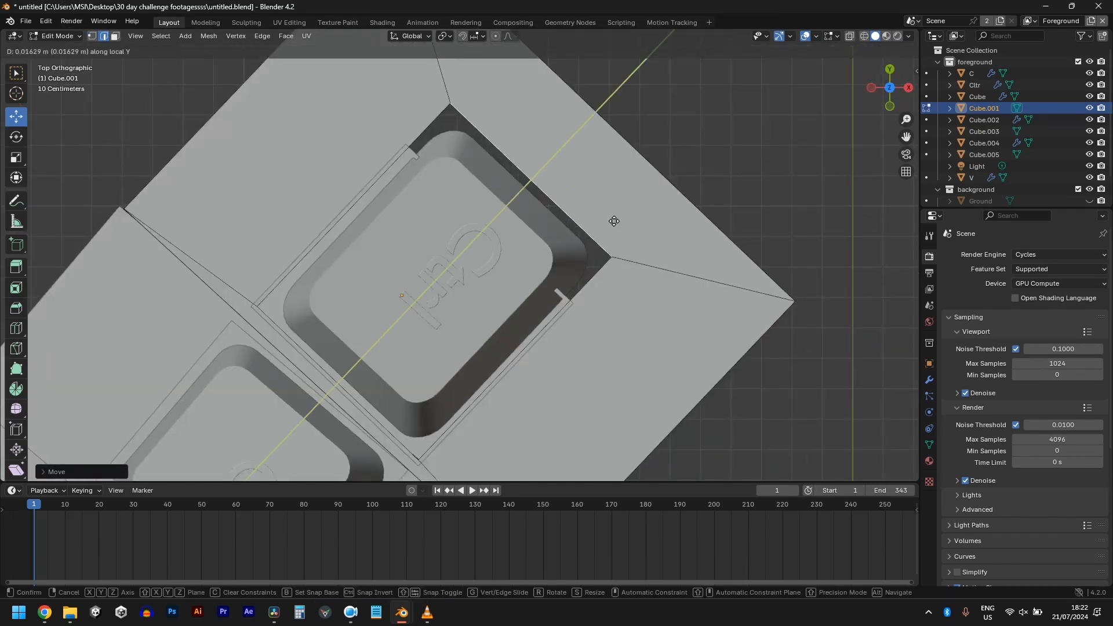
left_click(614, 221)
- Try moving the top outer edge of the box under the Ctrl key about 0.2 m along local Y
middle_click_drag(583, 327, 524, 328)
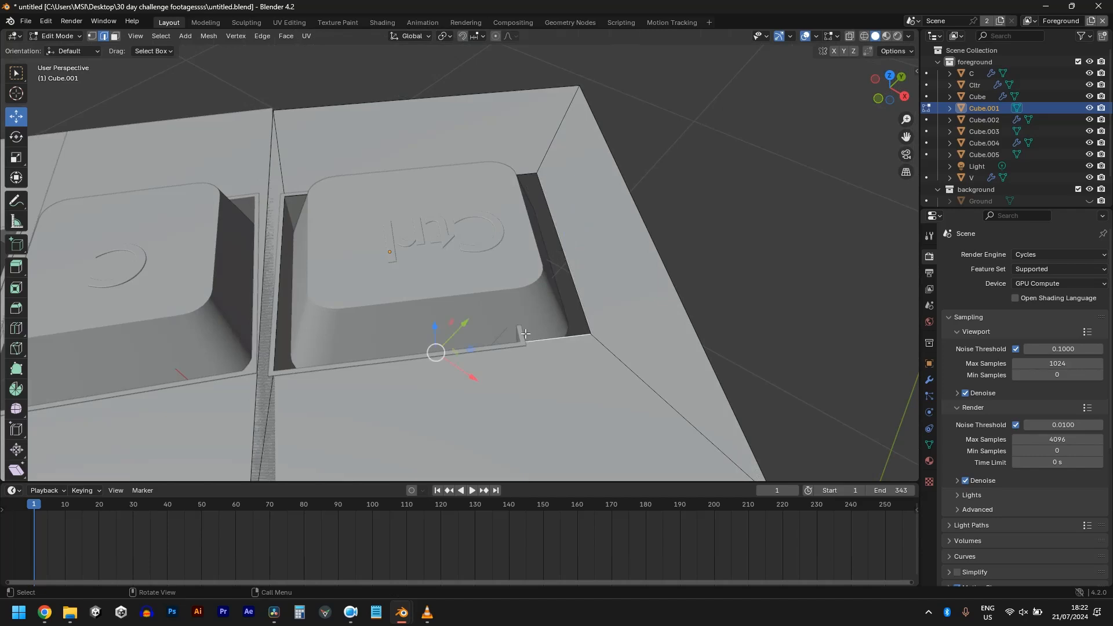
key("Tab")
left_click(520, 335)
key("Tab")
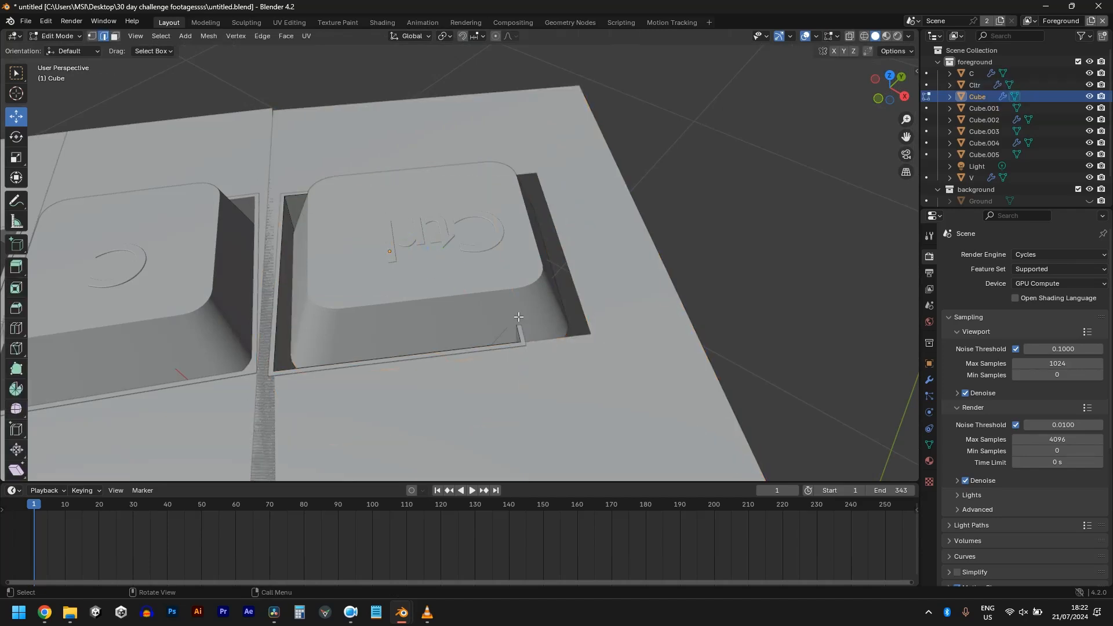
key("g")
key("y")
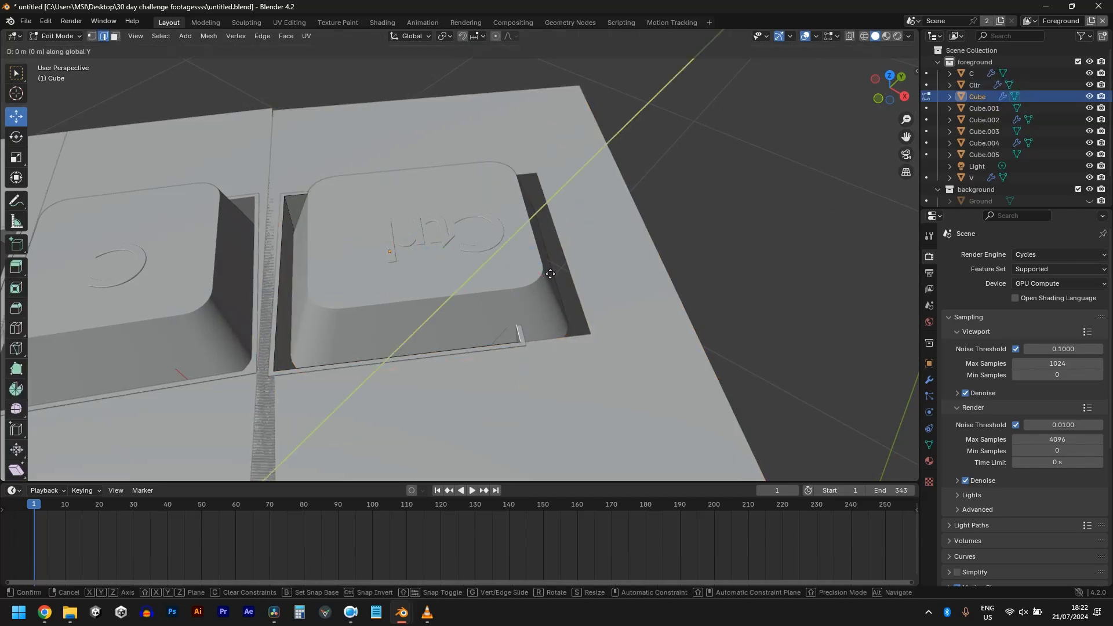
key("y")
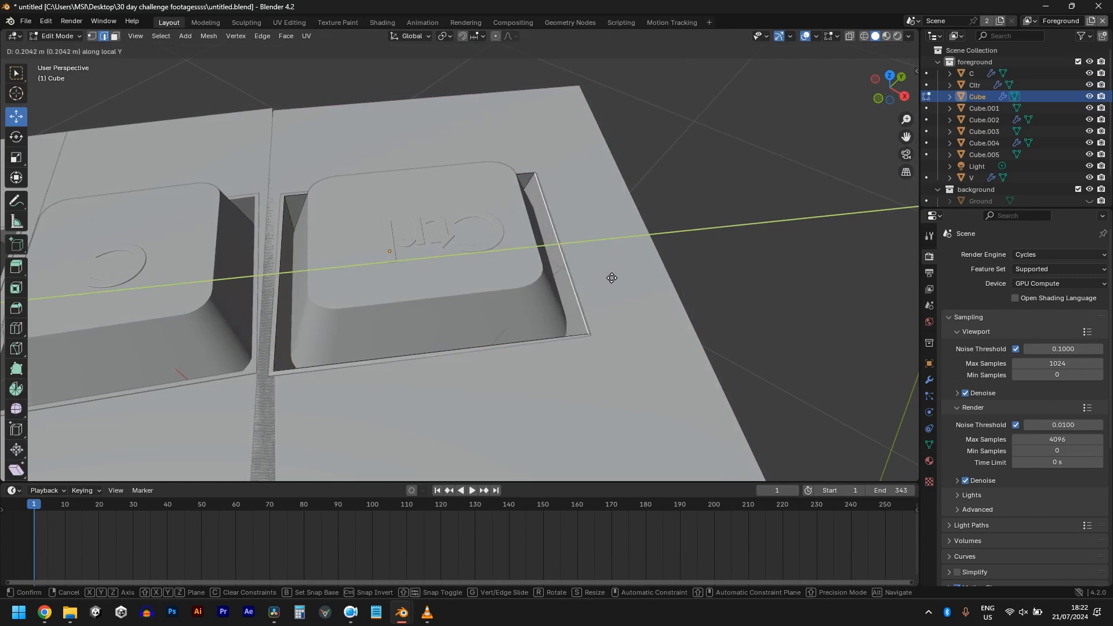
left_click(611, 277)
key("Tab")
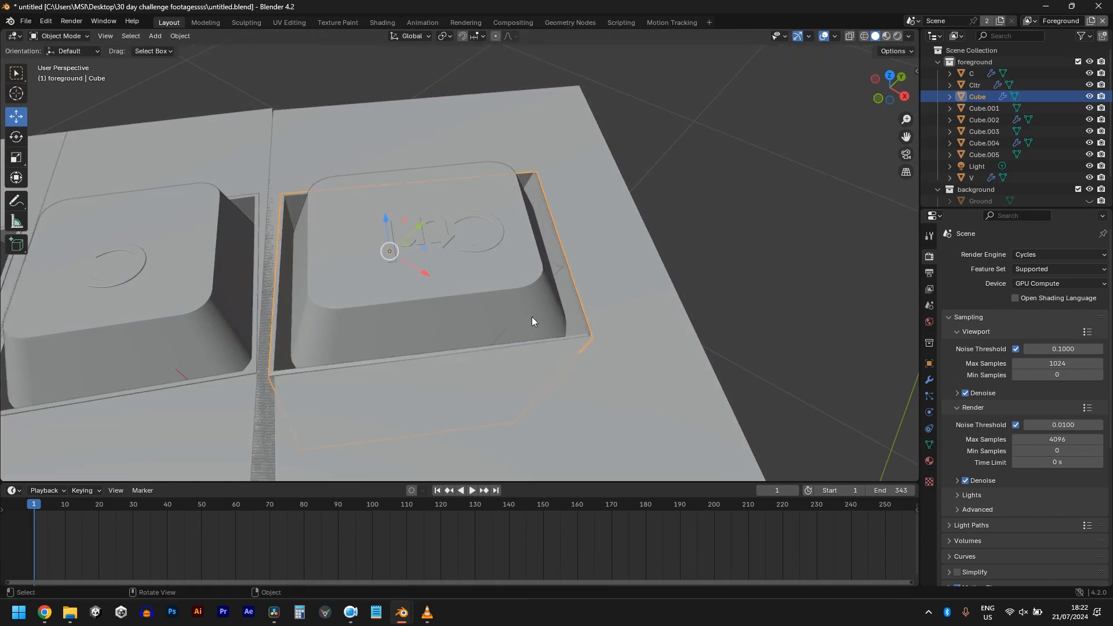
- Inspect the box from above and below and undo the move of its top edge
key("KP_7")
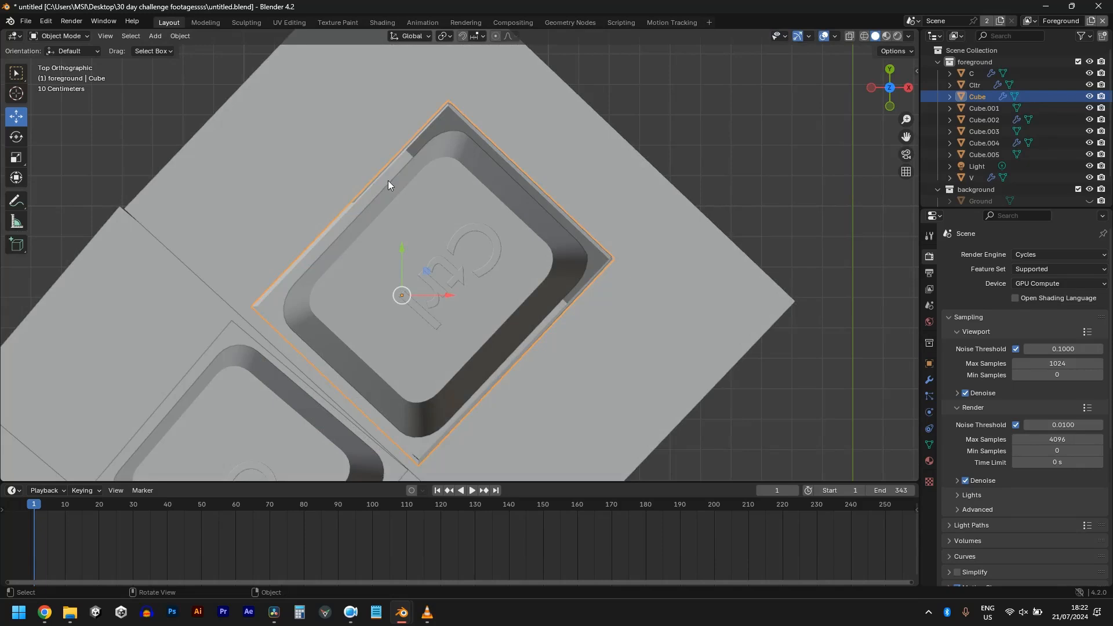
middle_click_drag(485, 360, 436, 248)
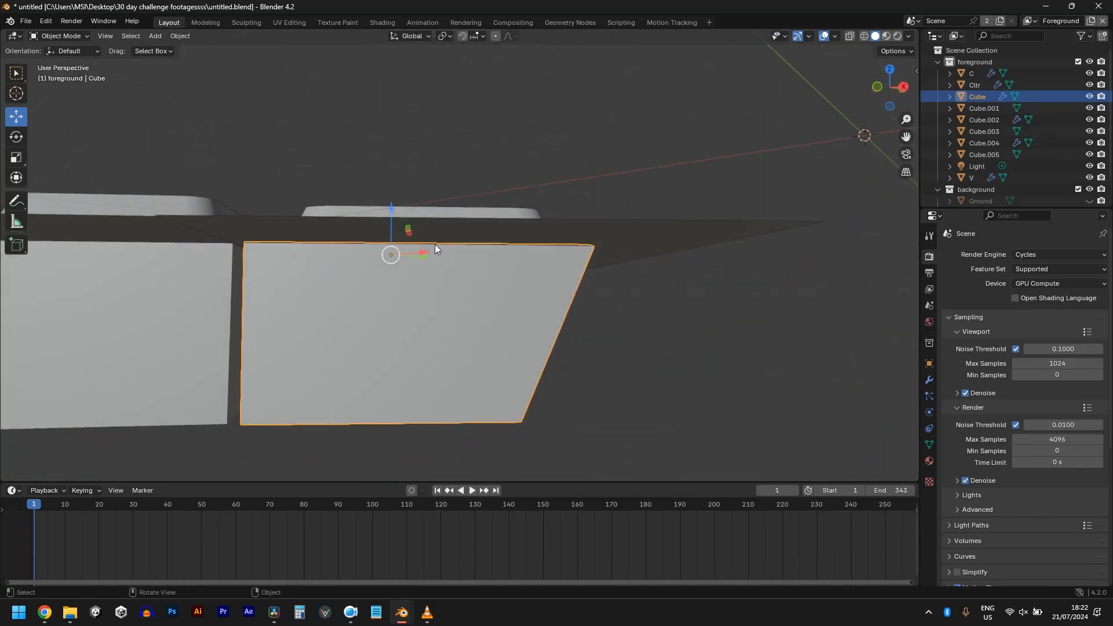
scroll(436, 248, "down", 3)
middle_click_drag(471, 319, 401, 336)
key("Tab")
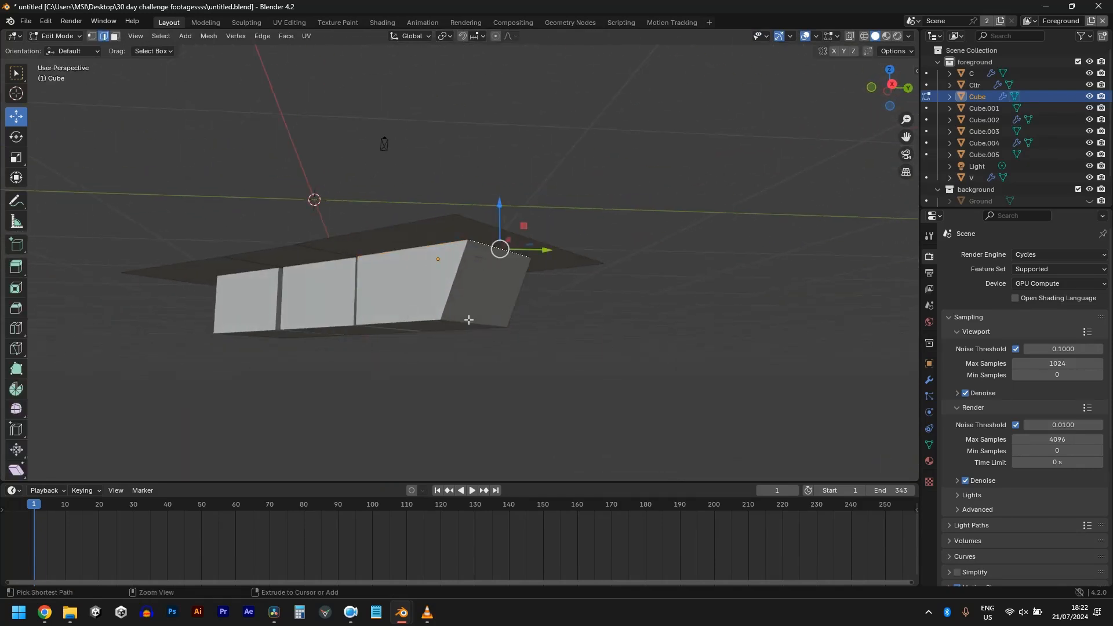
key("ctrl+z")
- Move the whole outer end face of the box under the Ctrl key along local Y to line up with the enlarged hole
left_click(116, 37)
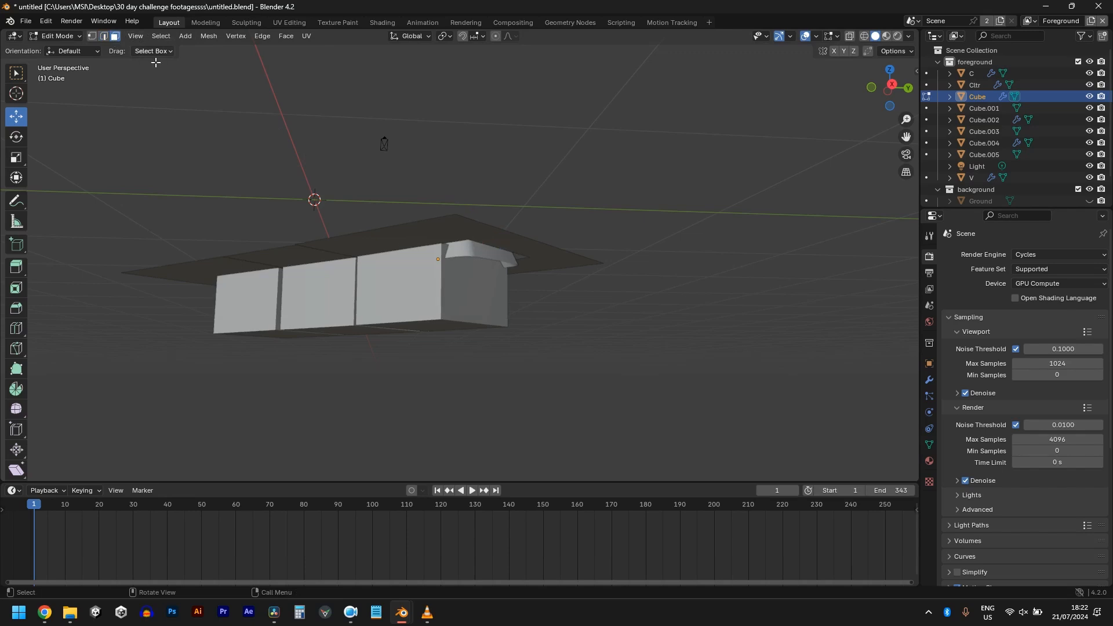
left_click(477, 291)
middle_click_drag(477, 313, 534, 439)
key("g")
right_click(497, 326)
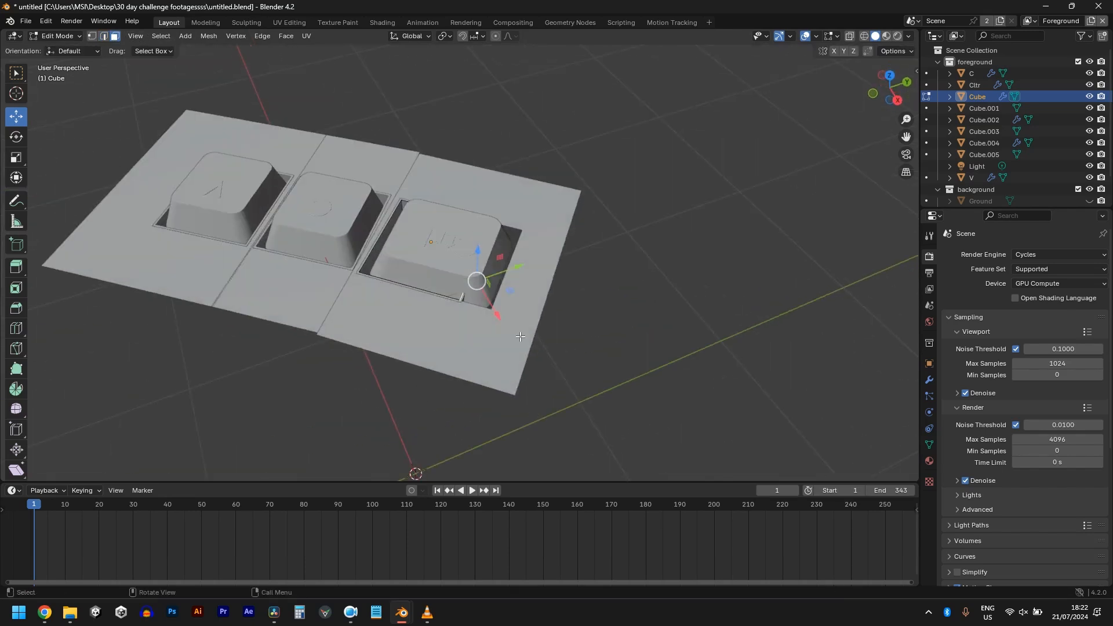
scroll(520, 338, "up", 4)
key("g")
key("y")
key("y")
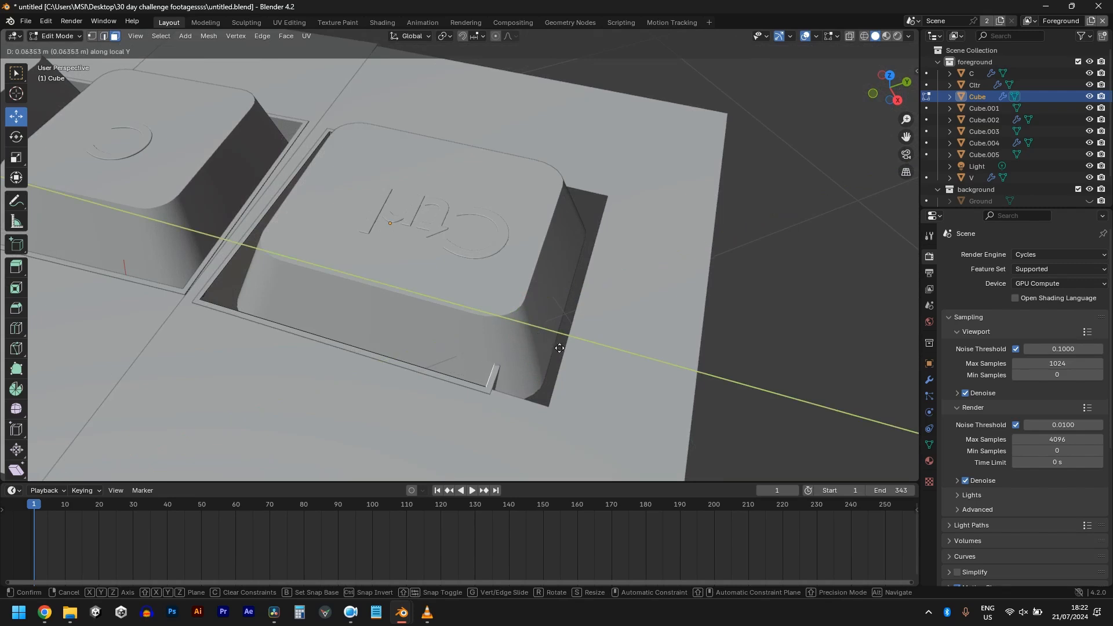
left_click(599, 371)
middle_click_drag(596, 374, 536, 327)
key("Tab")
- Check the box's fit, switch to the camera view with nothing selected, and save the file
scroll(468, 370, "down", 4)
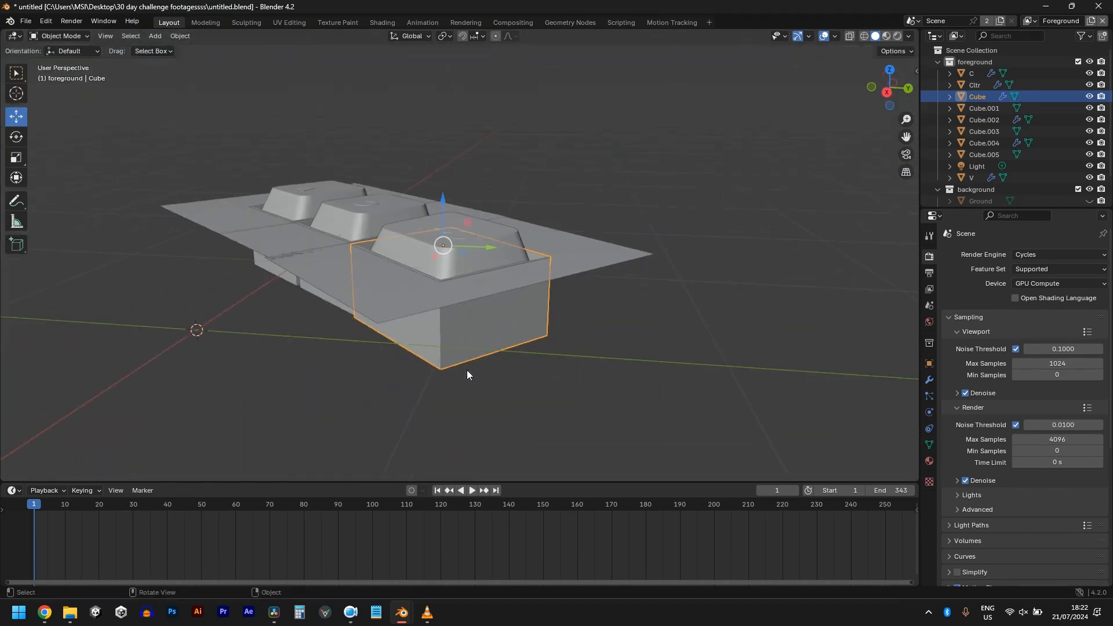
middle_click_drag(468, 370, 456, 319)
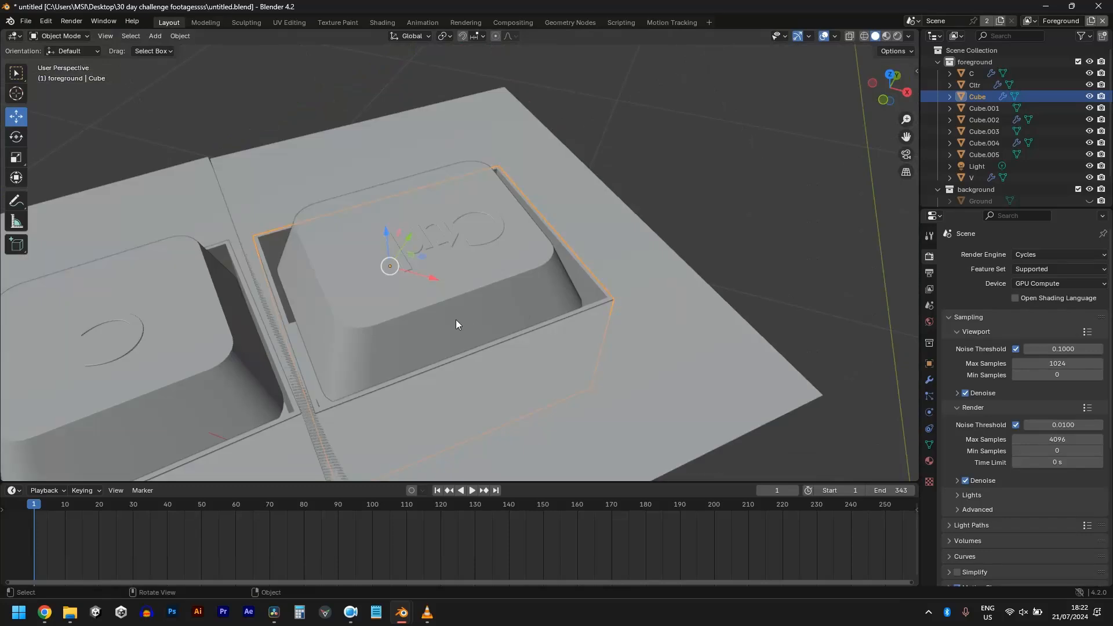
key("KP_0")
left_click(404, 201)
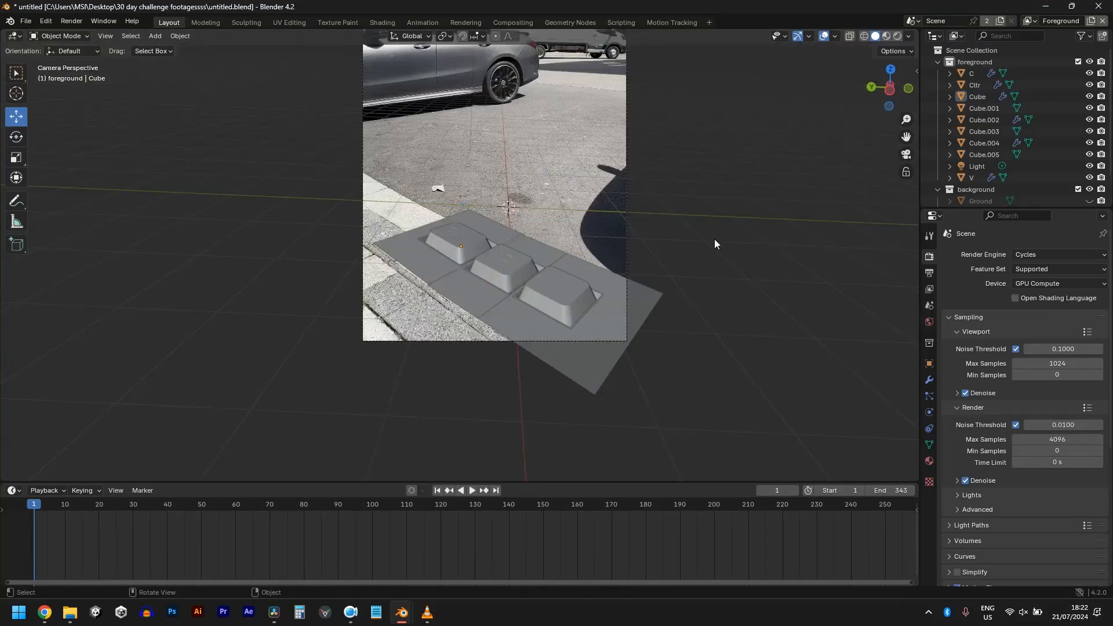
scroll(596, 278, "up", 2)
key("ctrl+s")
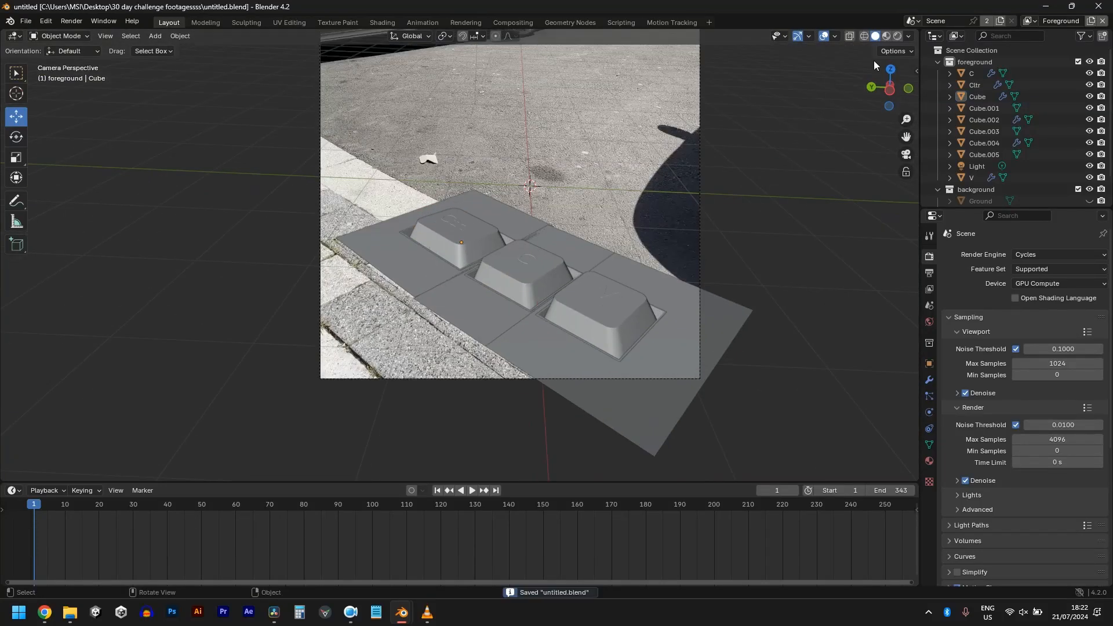
- Preview the keys through the camera in Rendered shading and return to Solid shading
left_click(898, 36)
scroll(652, 193, "down", 2)
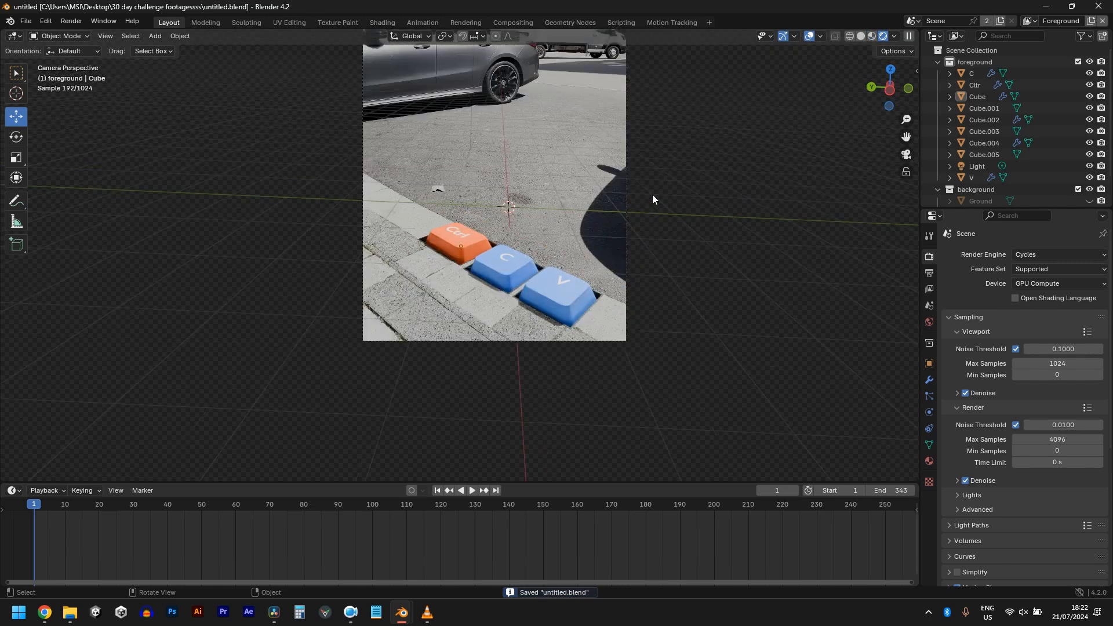
left_click(861, 36)
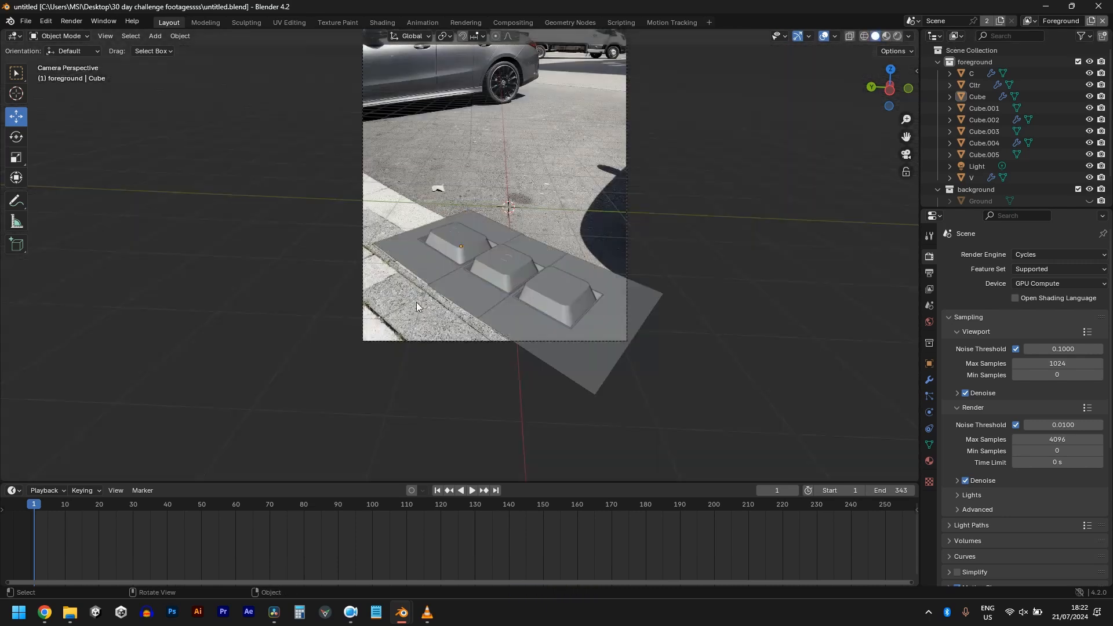
- Insert a single keyframe on the Ctrl keycap's Z location at frame 1
left_click(454, 246)
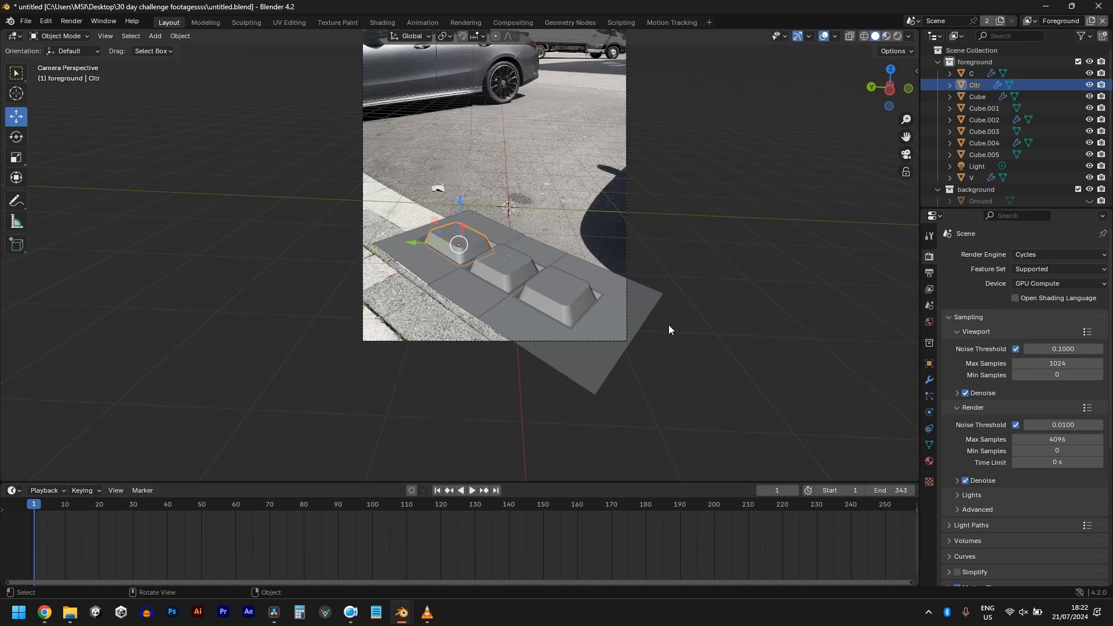
key("n")
right_click(806, 109)
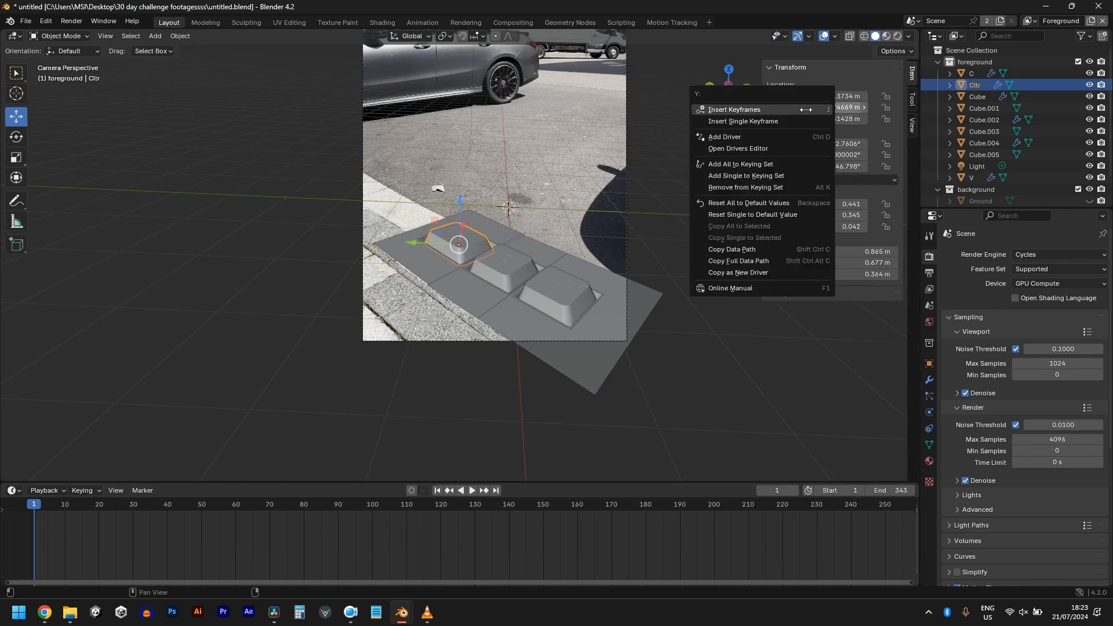
right_click(835, 119)
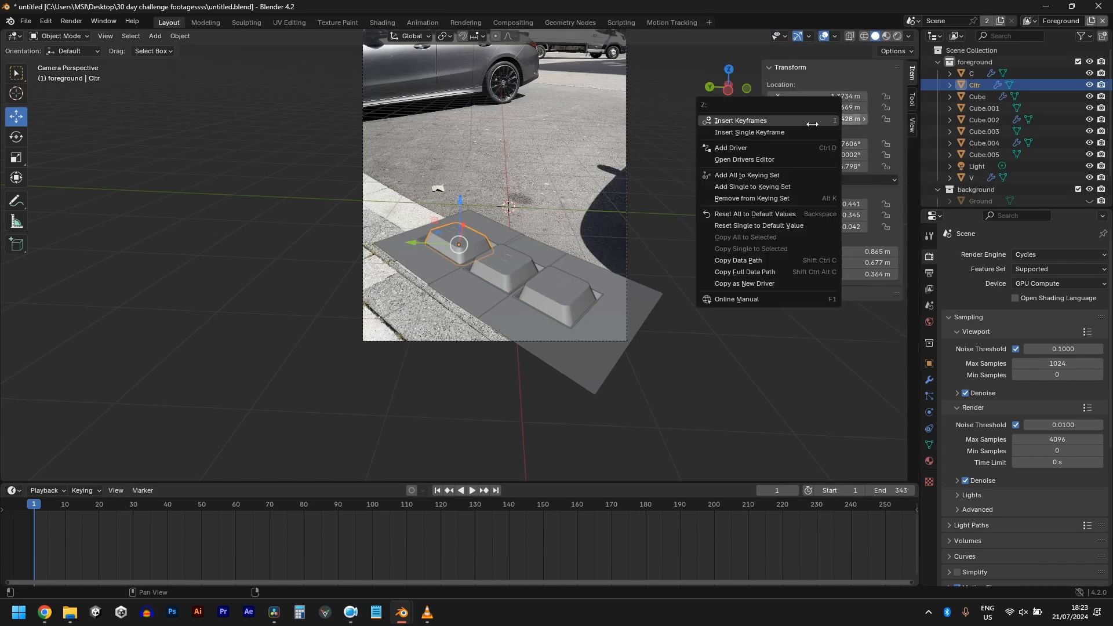
left_click(808, 136)
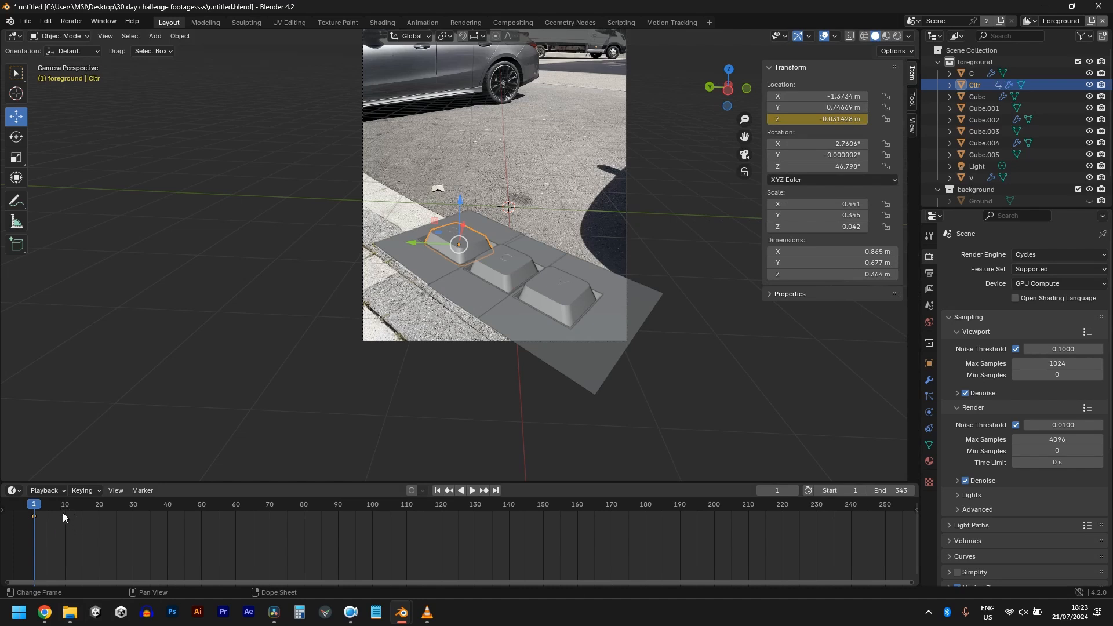
- At frame 20, lower the Ctrl keycap's Z location to -0.18143 m and keyframe it
key("space")
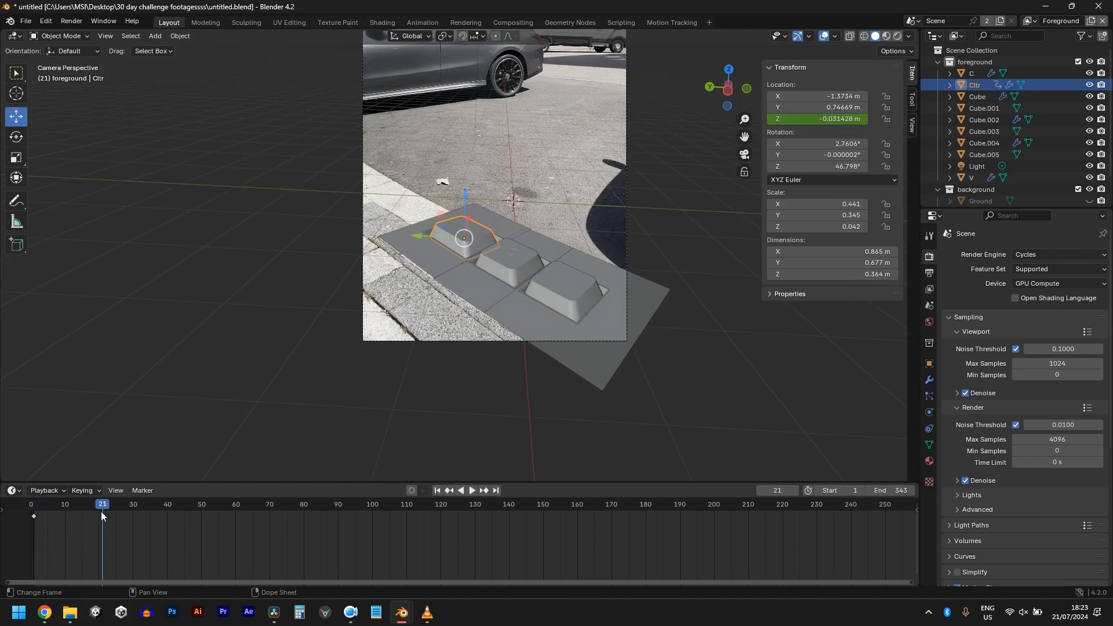
left_click(101, 511)
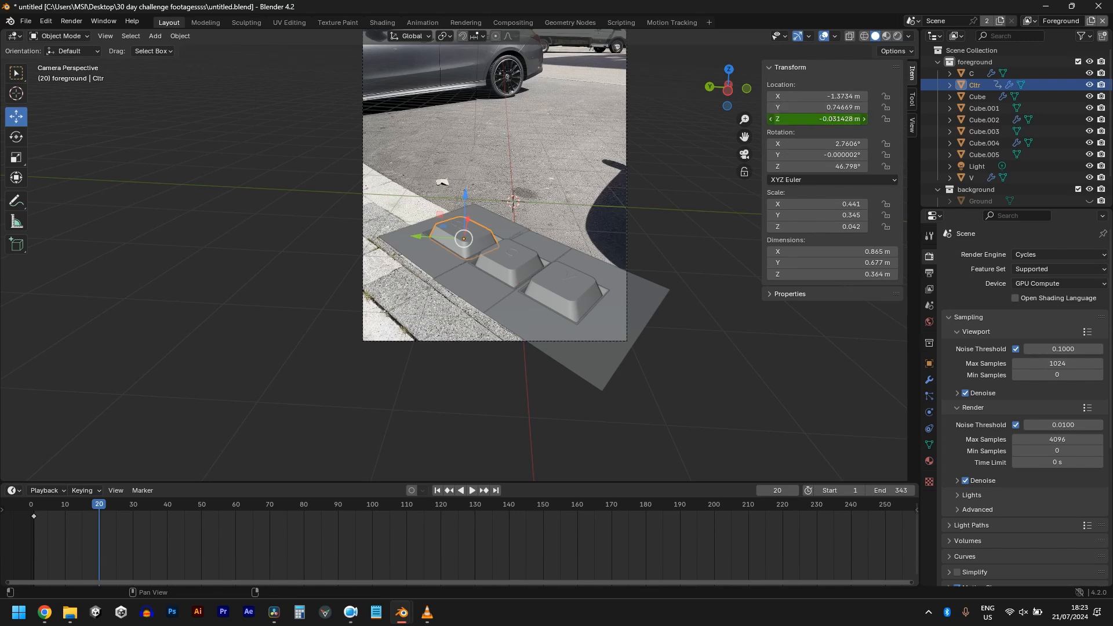
left_click_drag(818, 119, 800, 119)
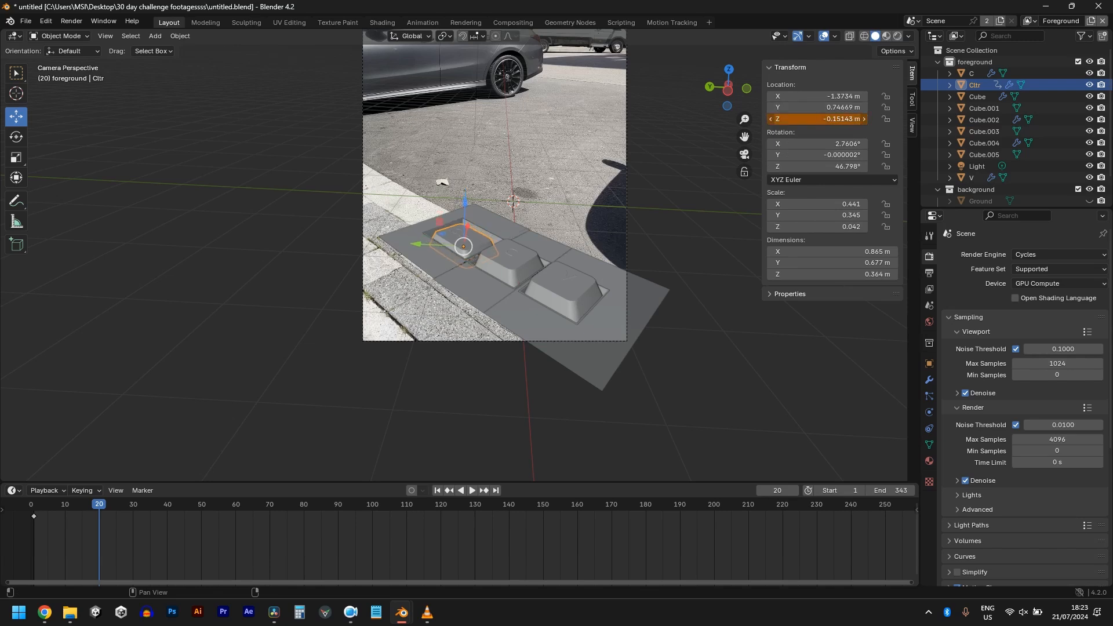
right_click(836, 119)
left_click(835, 119)
- Play back the Ctrl keycap's sinking animation from the start and stop at frame 30
left_click_drag(97, 504, 4, 504)
key("space")
key("space")
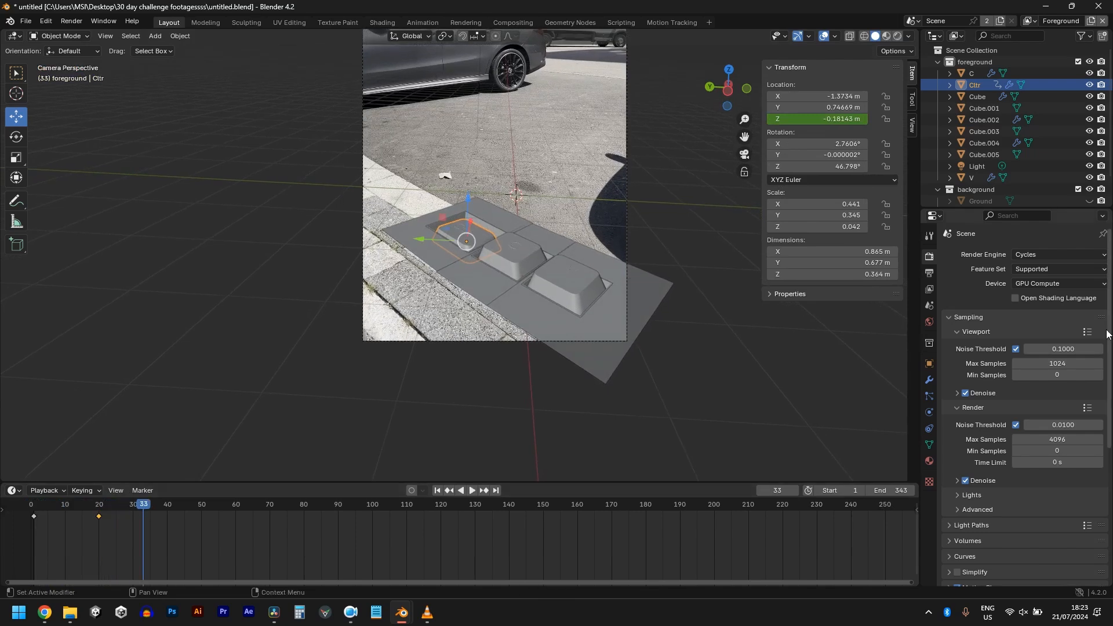
key("space")
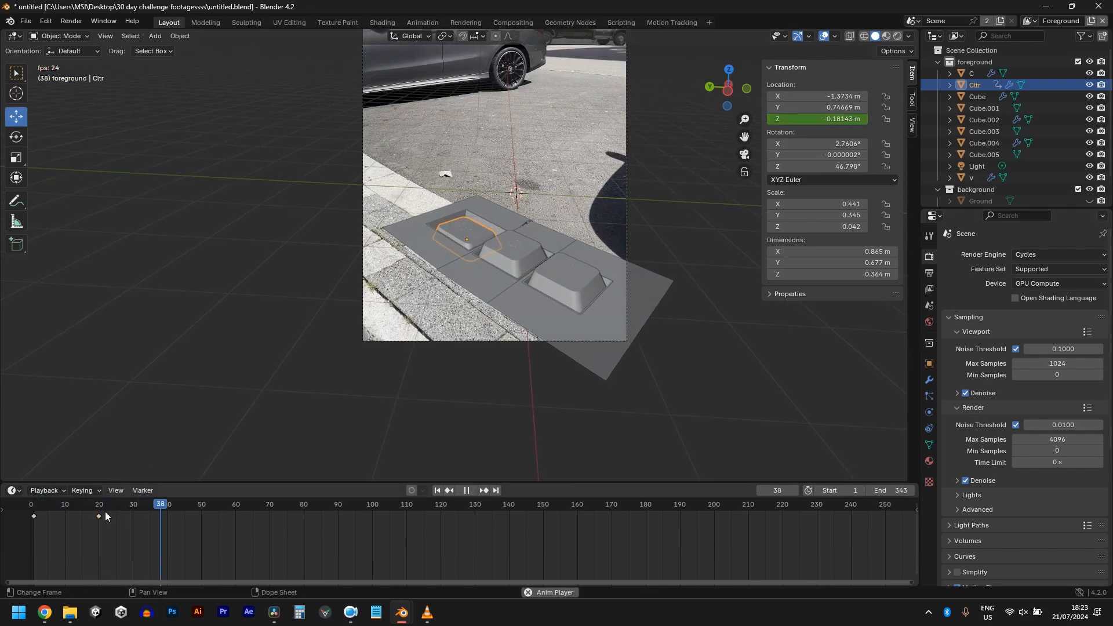
left_click(105, 512)
left_click_drag(127, 507, 900, 505)
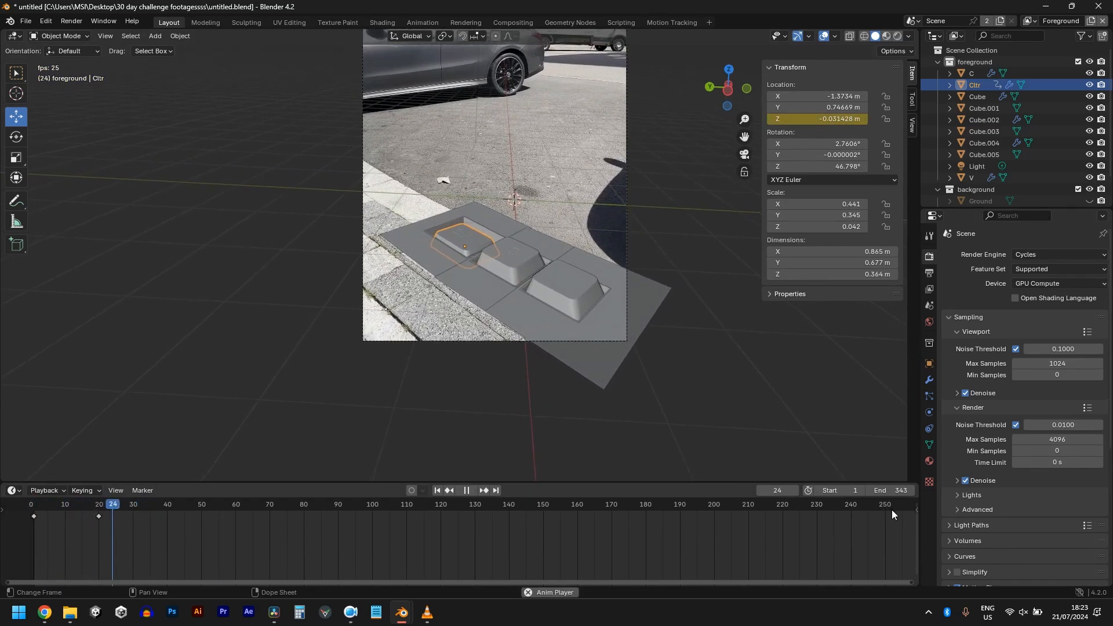
key("space")
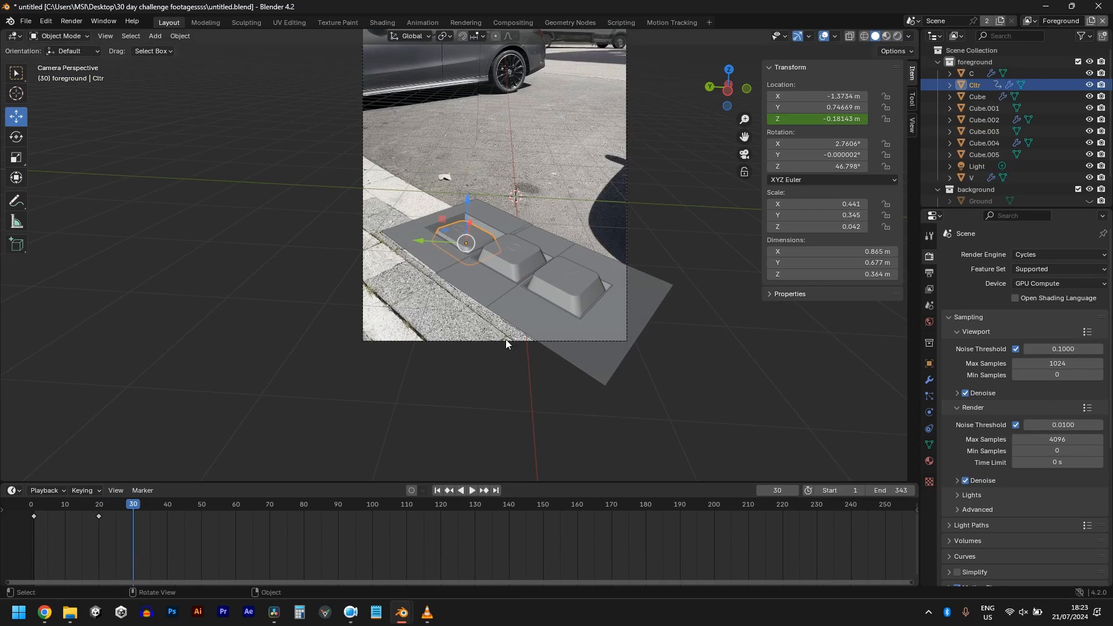
- Insert a single keyframe on the C keycap's Z location at frame 30
left_click(508, 244)
right_click(833, 125)
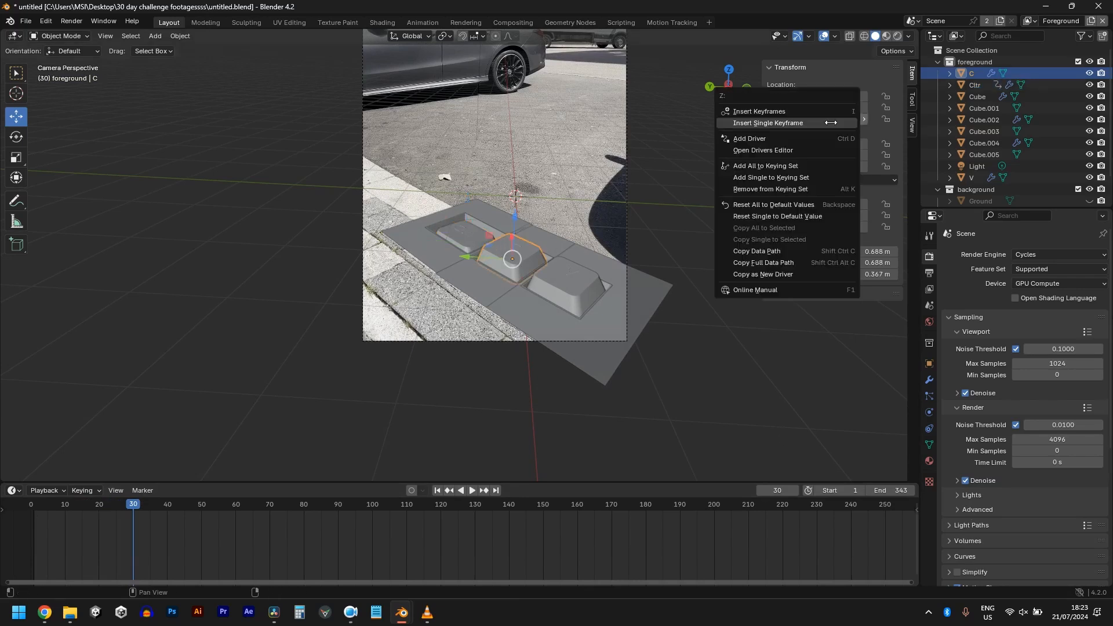
left_click(832, 124)
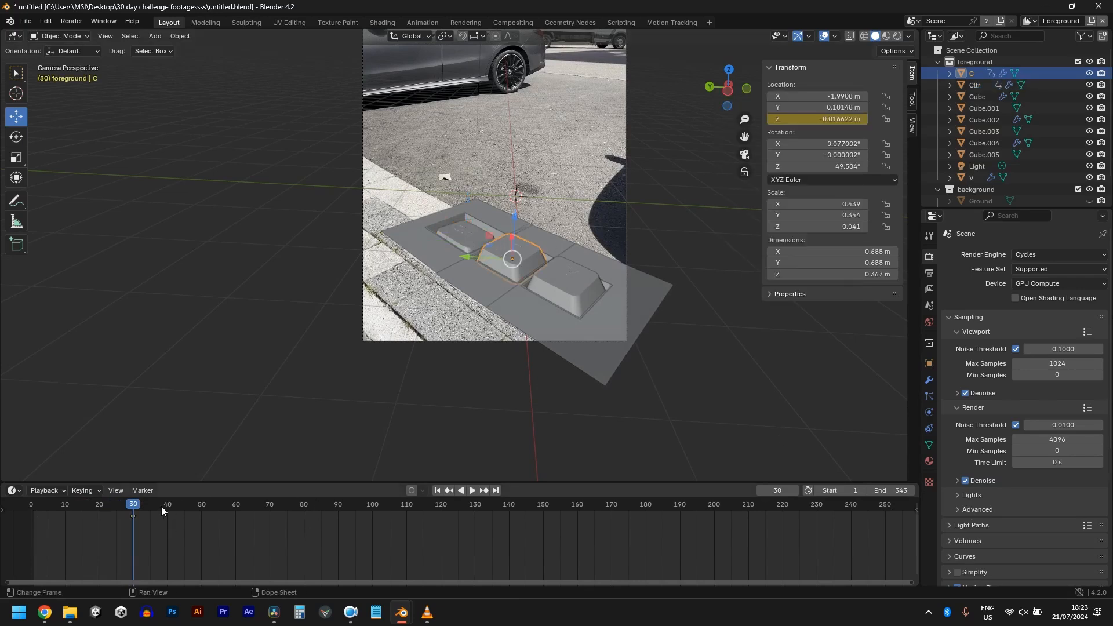
- At frame 37, lower the C keycap's Z location to -0.15662 m and insert a single keyframe on it
key("space")
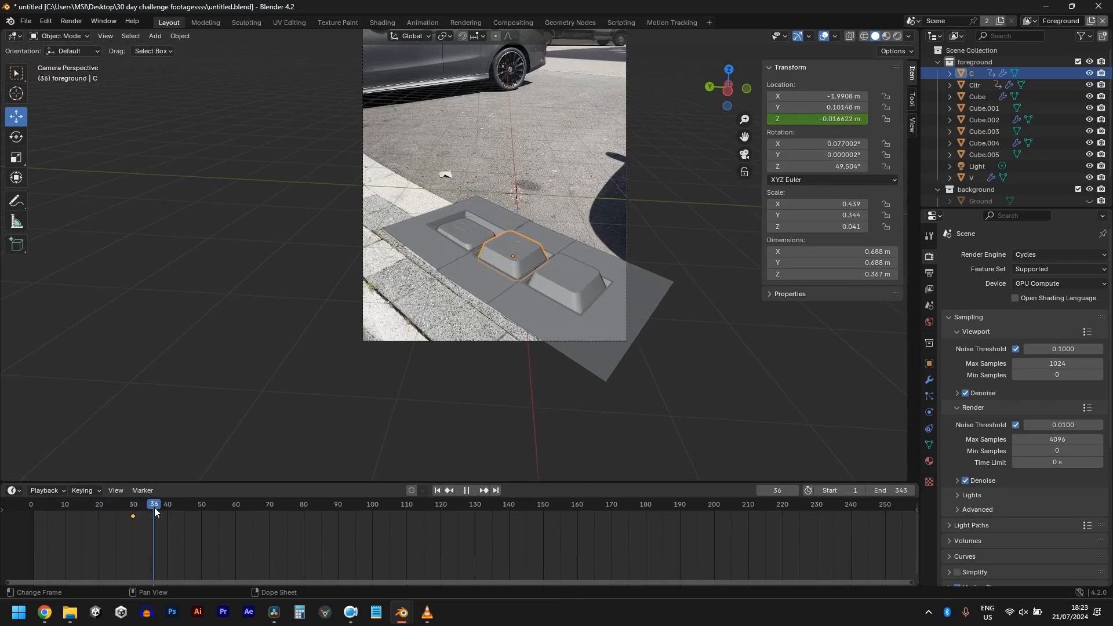
key("space")
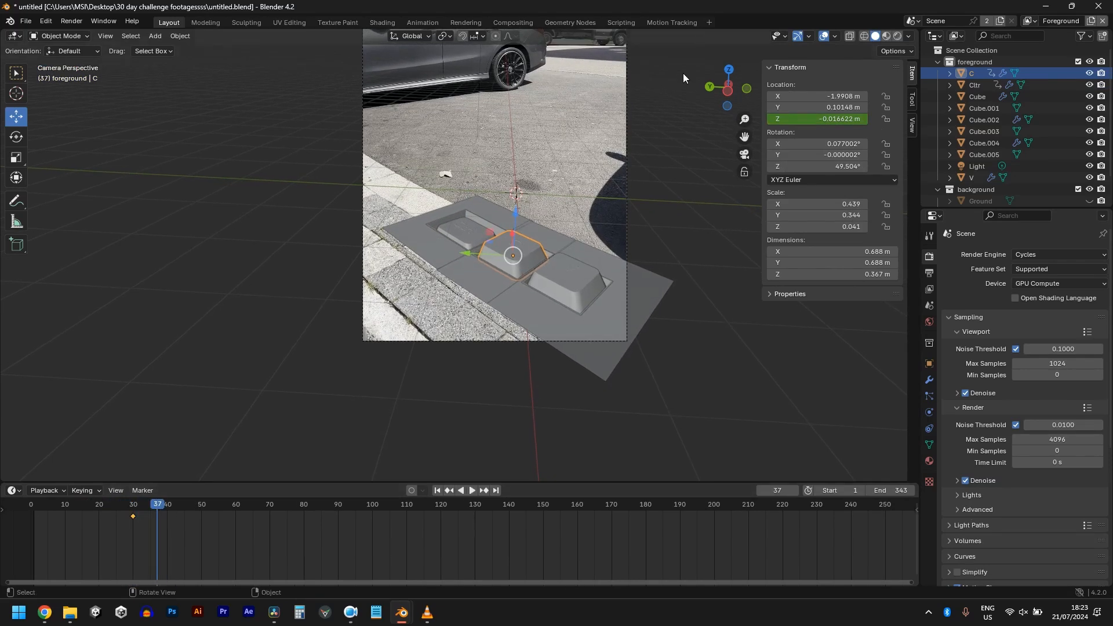
left_click_drag(819, 118, 785, 118)
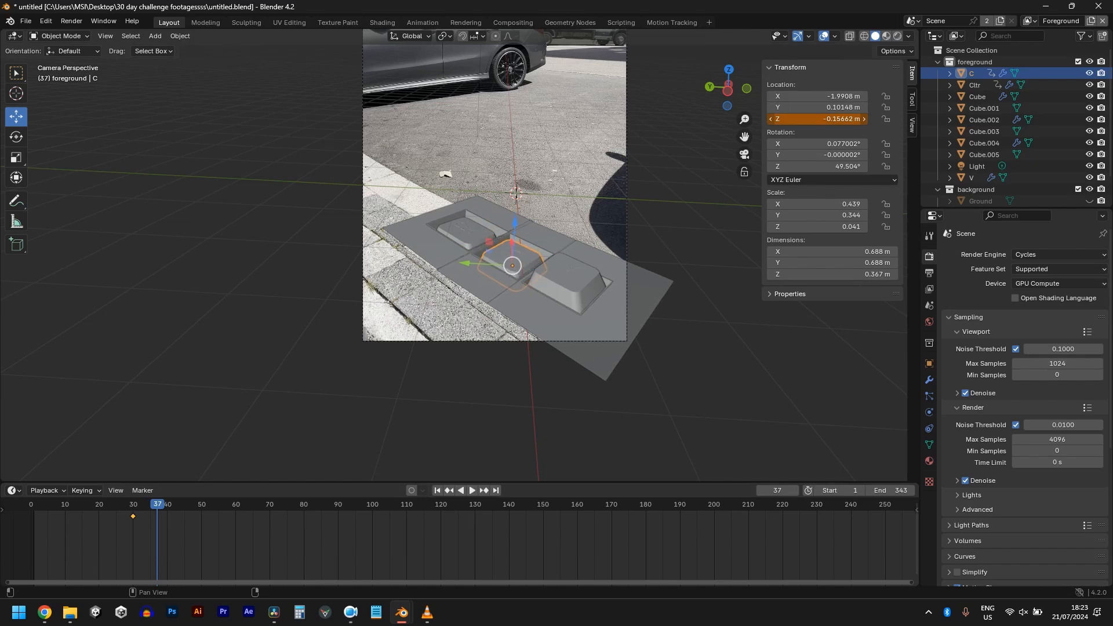
right_click(786, 118)
left_click(786, 116)
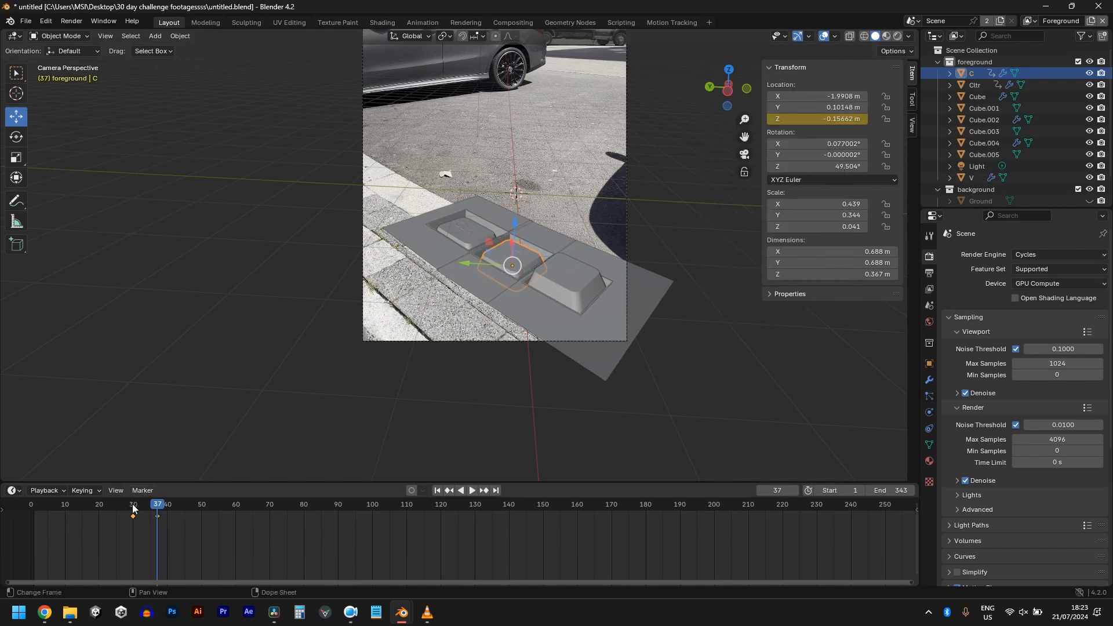
- Play back the C keycap's sinking animation from the start and stop at frame 64
left_click_drag(132, 505, 31, 505)
key("space")
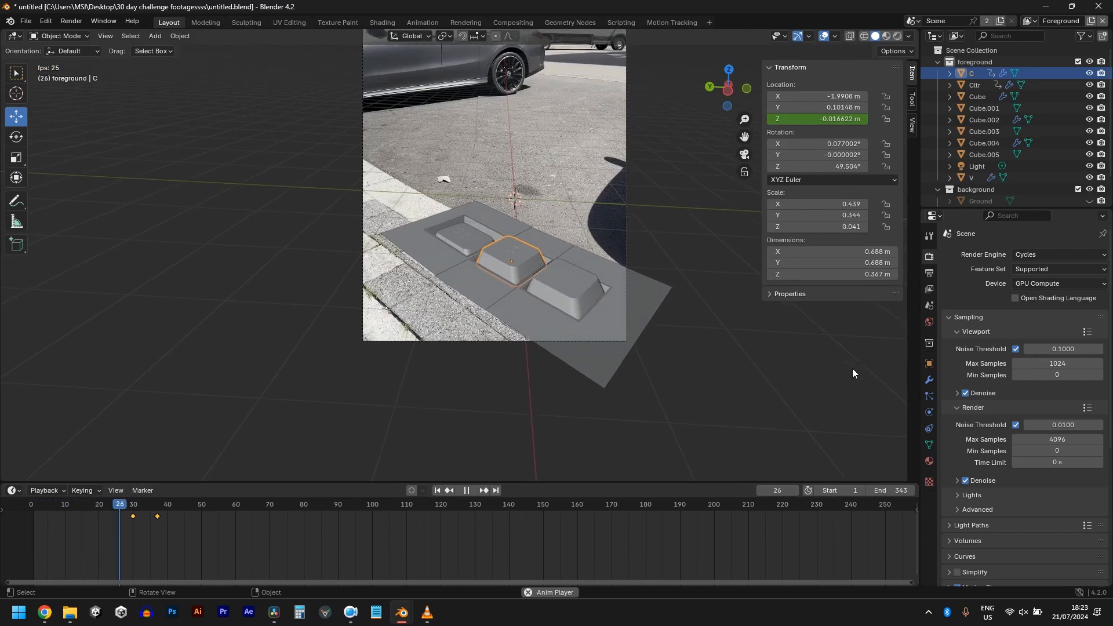
key("space")
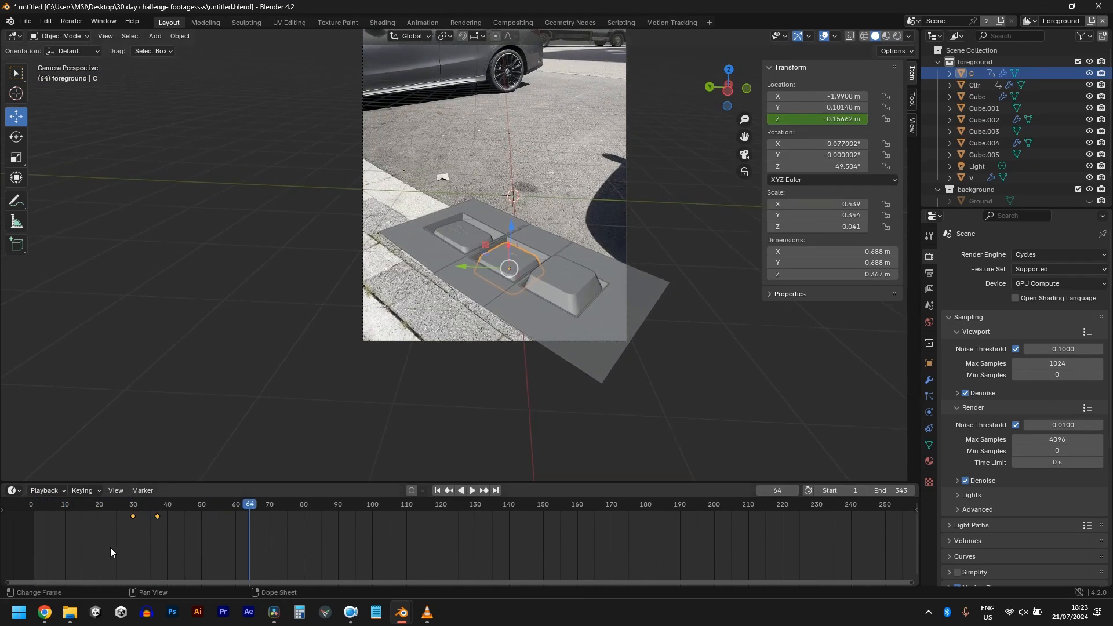
- Copy the C keycap's raised keyframe from frame 30 and paste it at frame 44
left_click(131, 509)
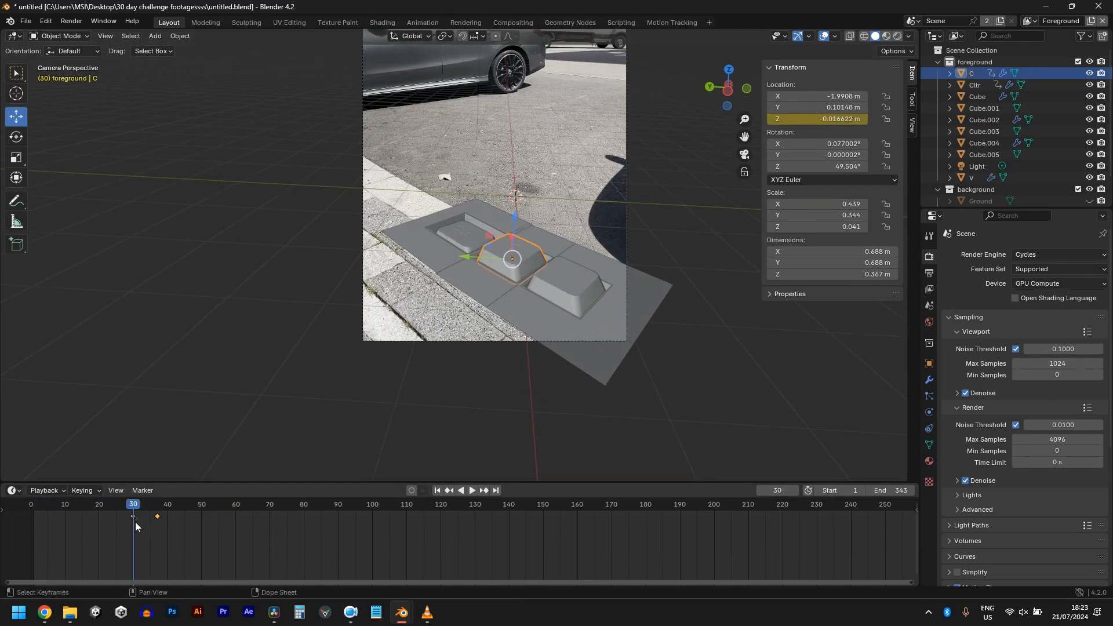
key("ctrl")
left_click_drag(134, 506, 158, 514)
key("Right")
key("Right")
key("Right")
key("Right")
key("Right")
key("Right")
key("Right")
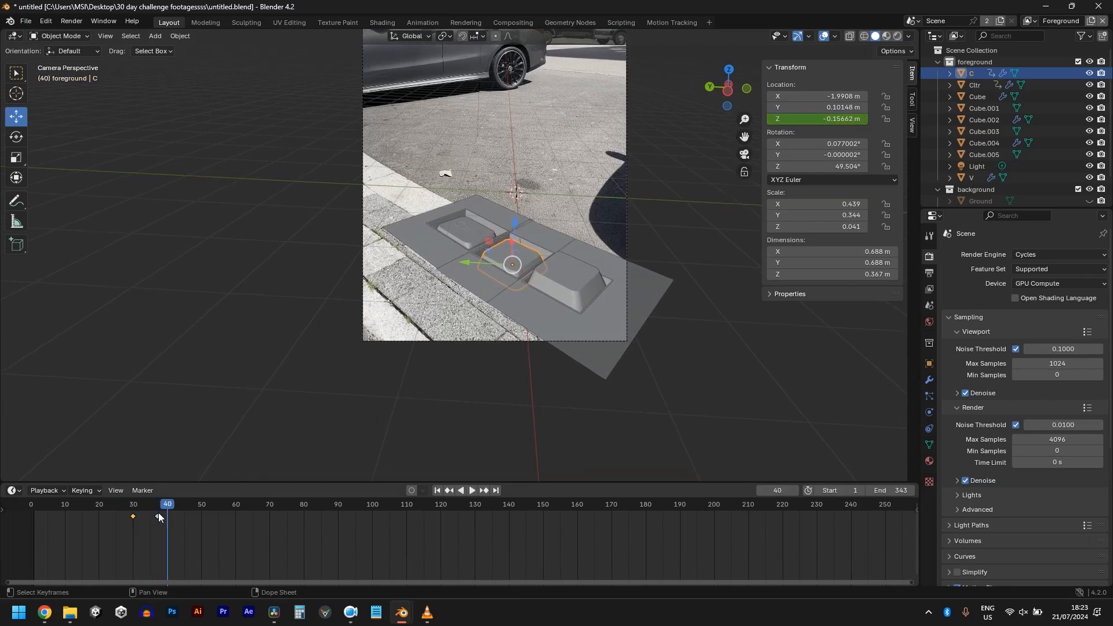
key("ctrl+v")
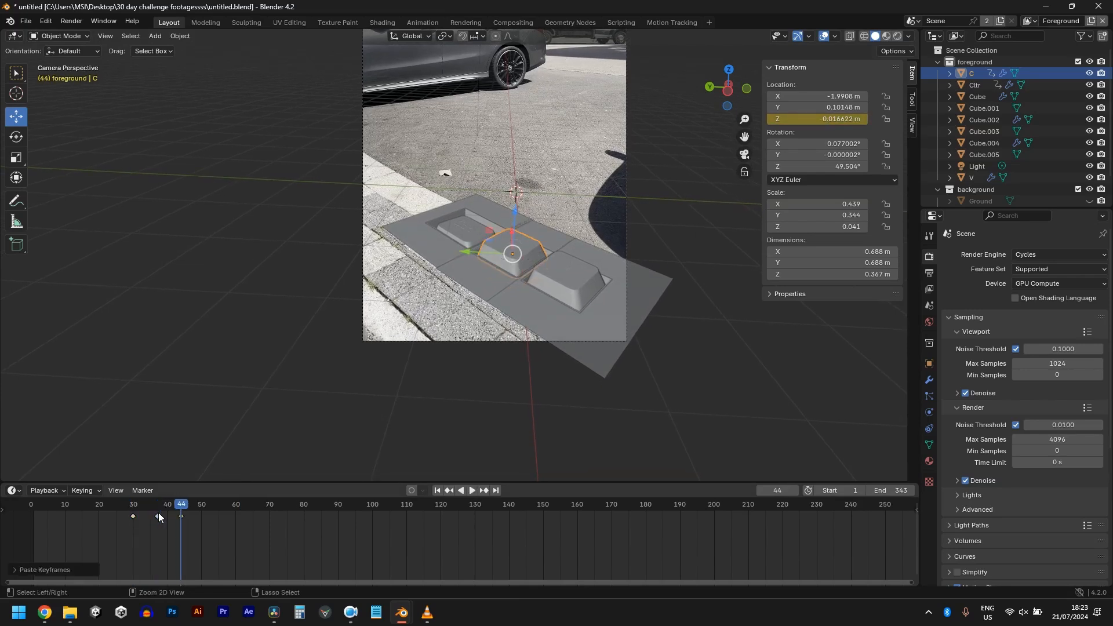
- Play back the C keycap's press and release twice from the start of the timeline
key("shift+Left")
key("space")
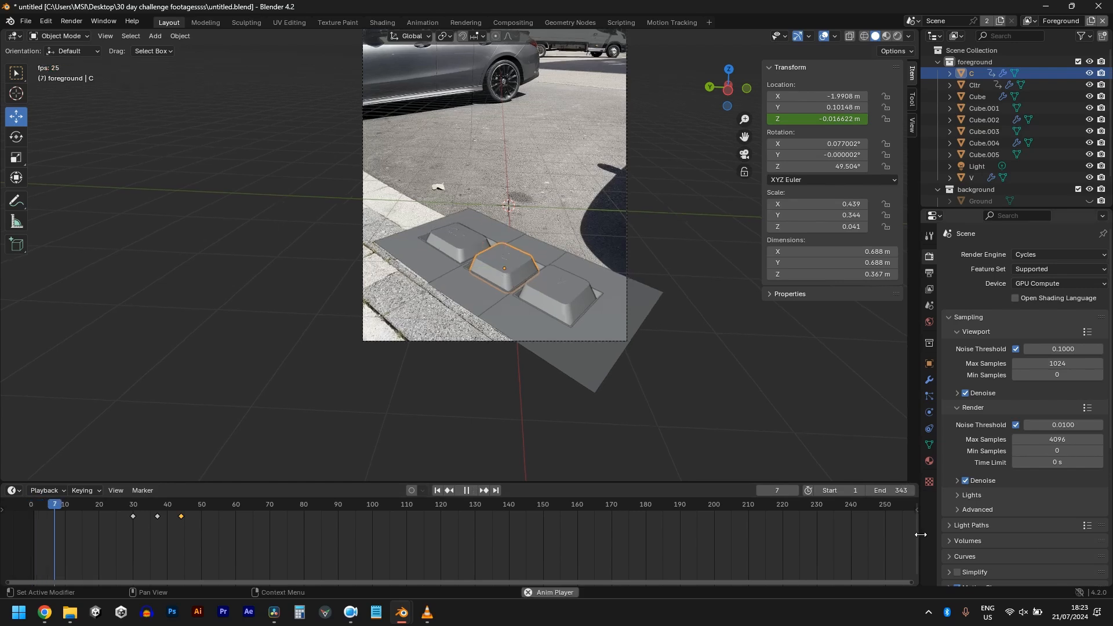
key("space")
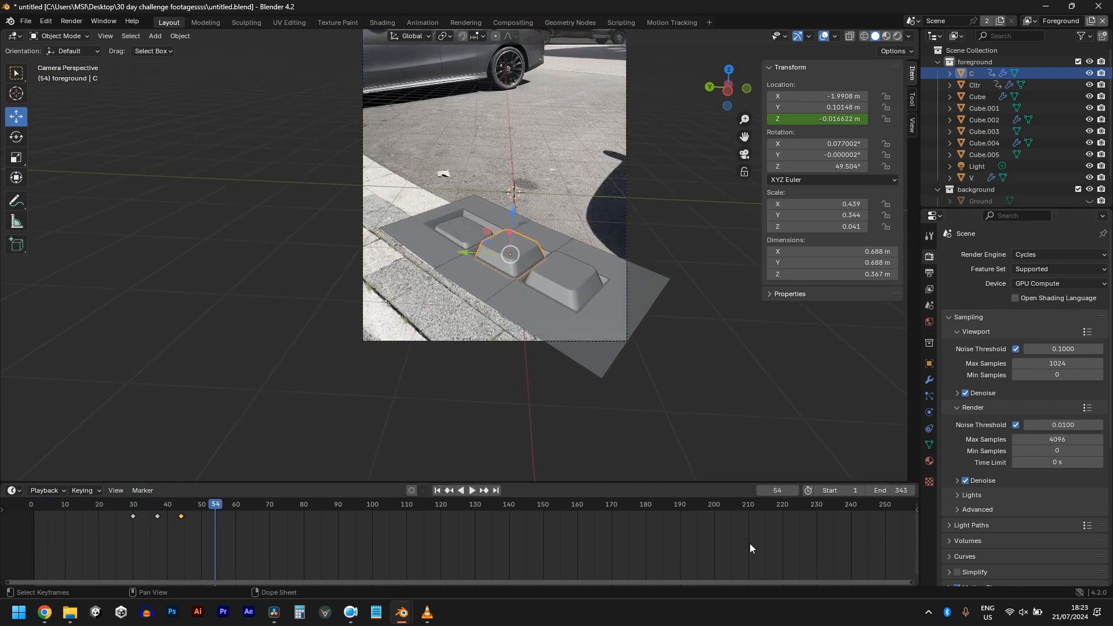
left_click(30, 505)
key("space")
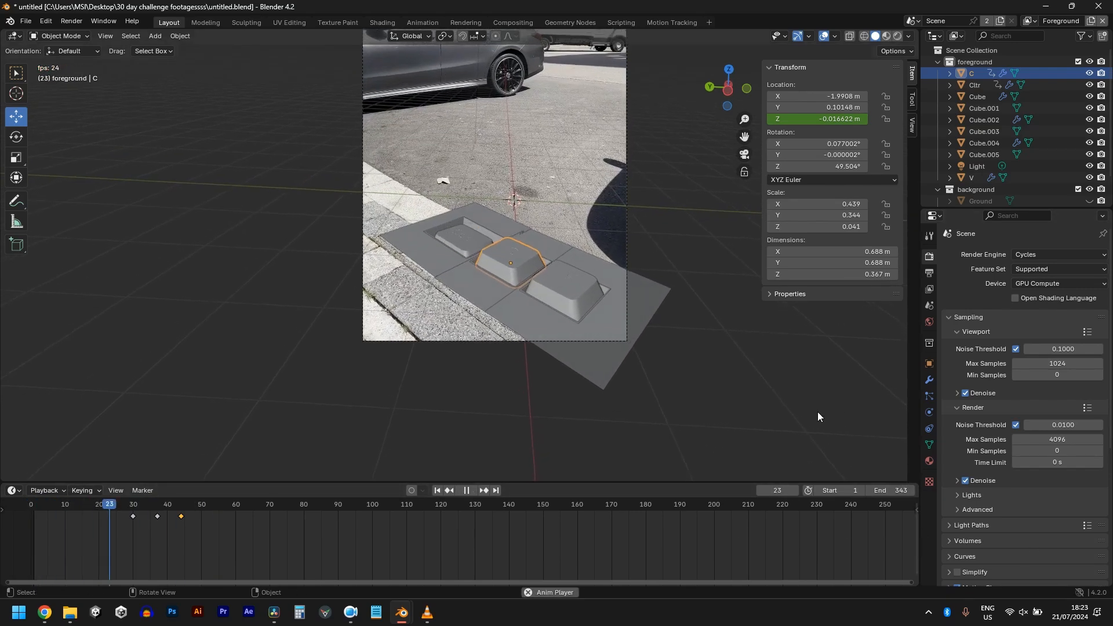
key("space")
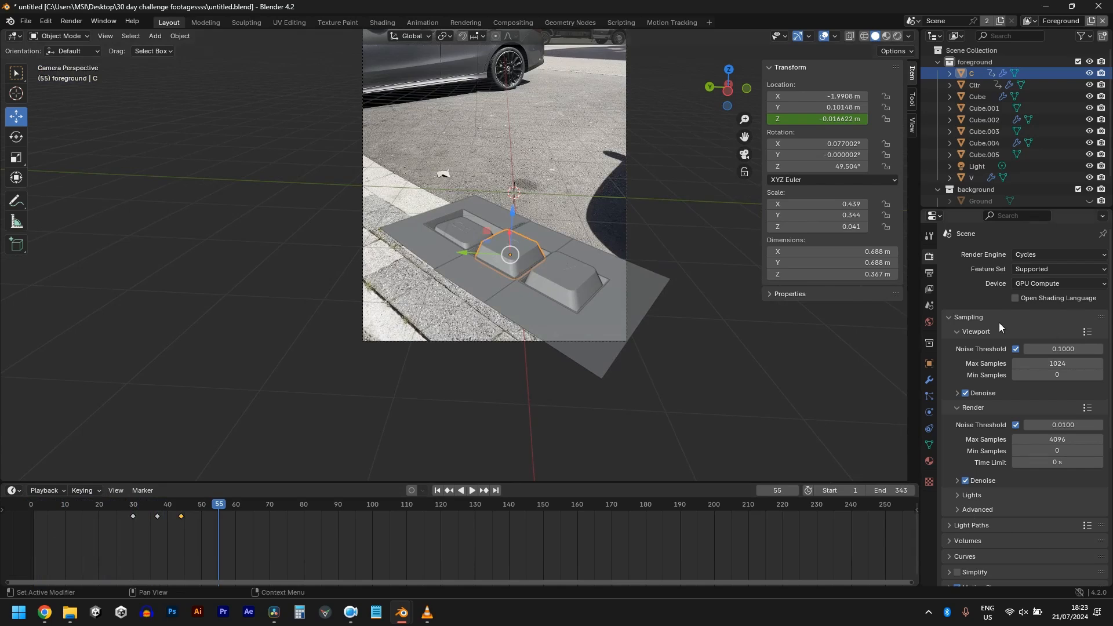
- Advance to frame 60 and insert a single keyframe on the V keycap's Z location
key("Right")
key("Right")
key("Right")
key("Right")
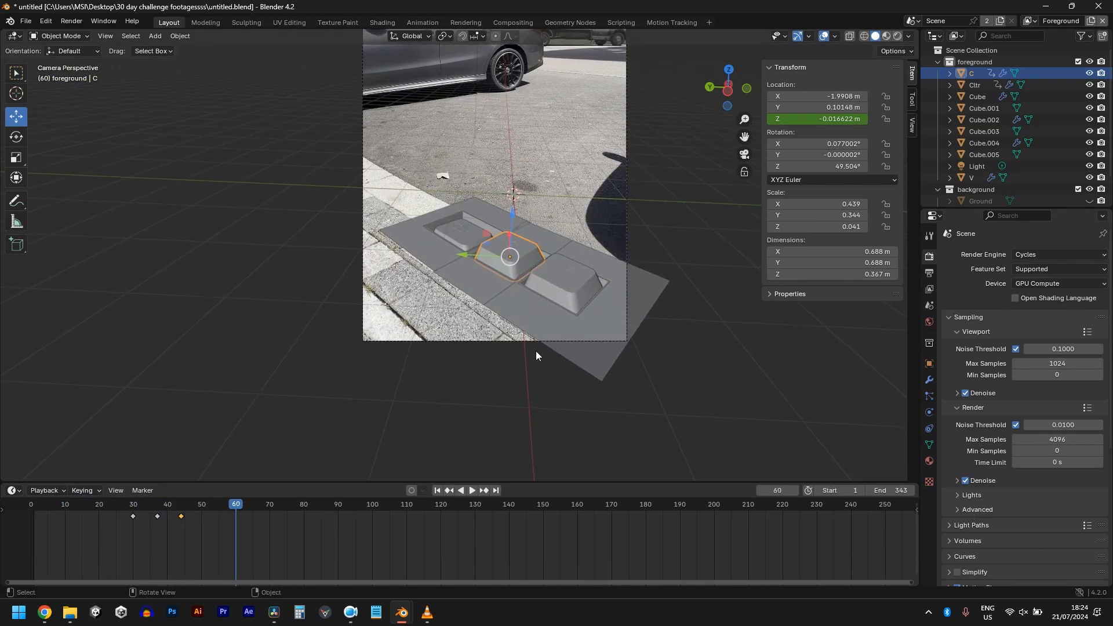
left_click(537, 283)
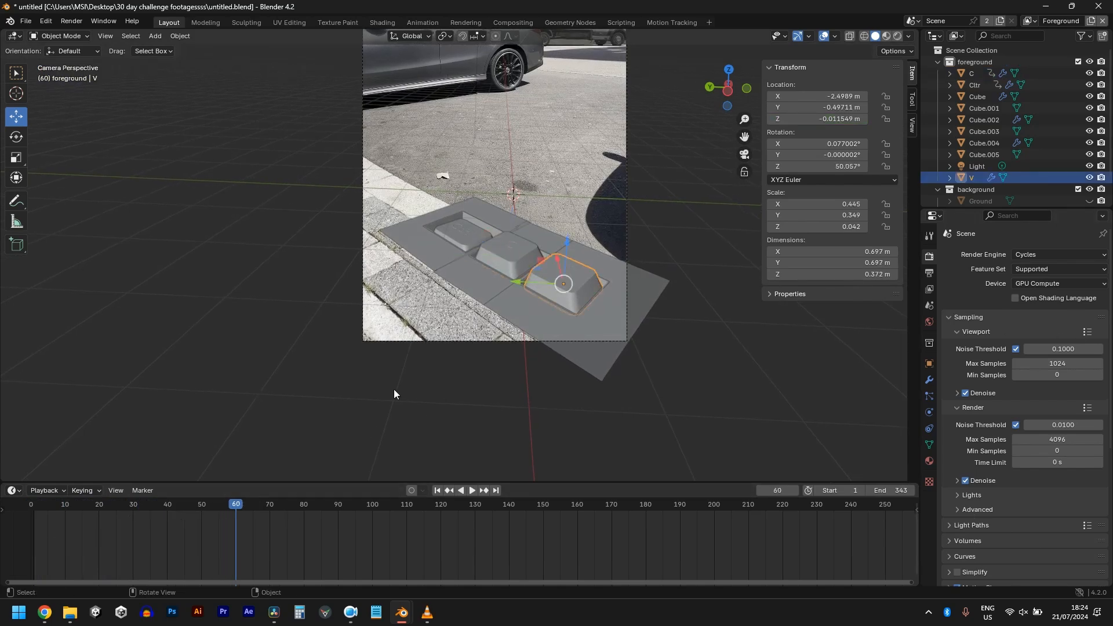
right_click(825, 120)
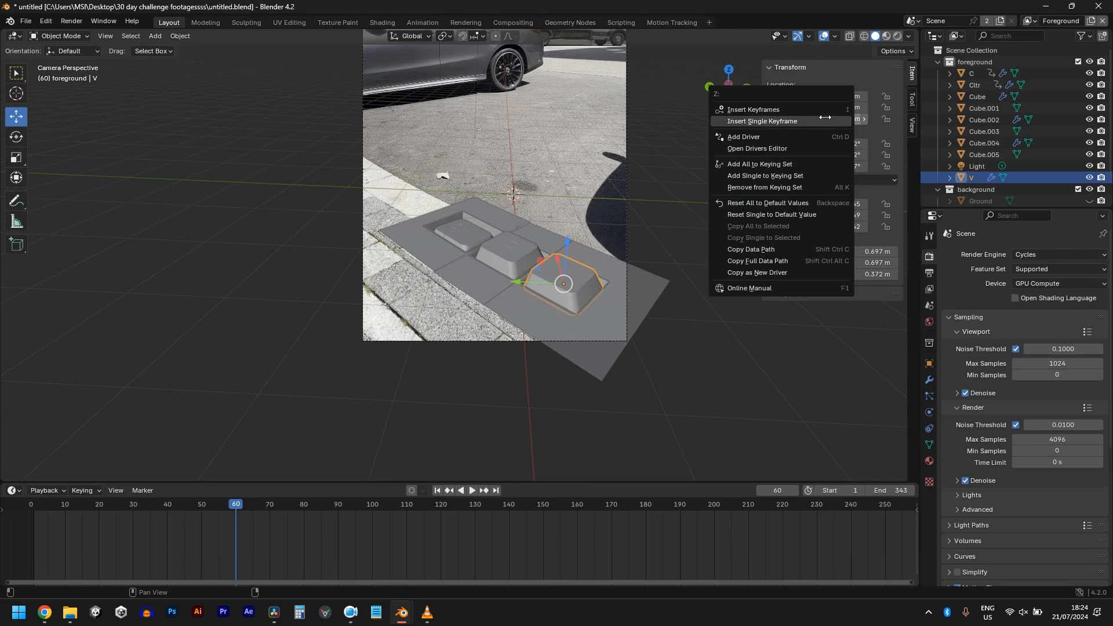
left_click(825, 120)
- Copy the C keycap's three press keyframes and paste them onto the V keycap at frame 60
left_click(493, 267)
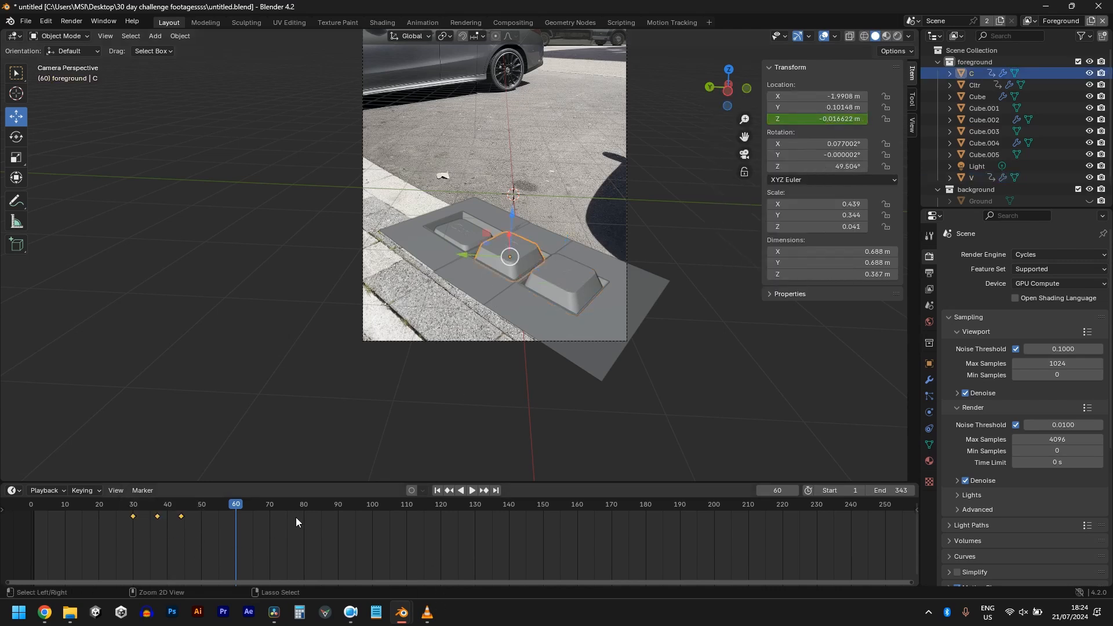
left_click(549, 278)
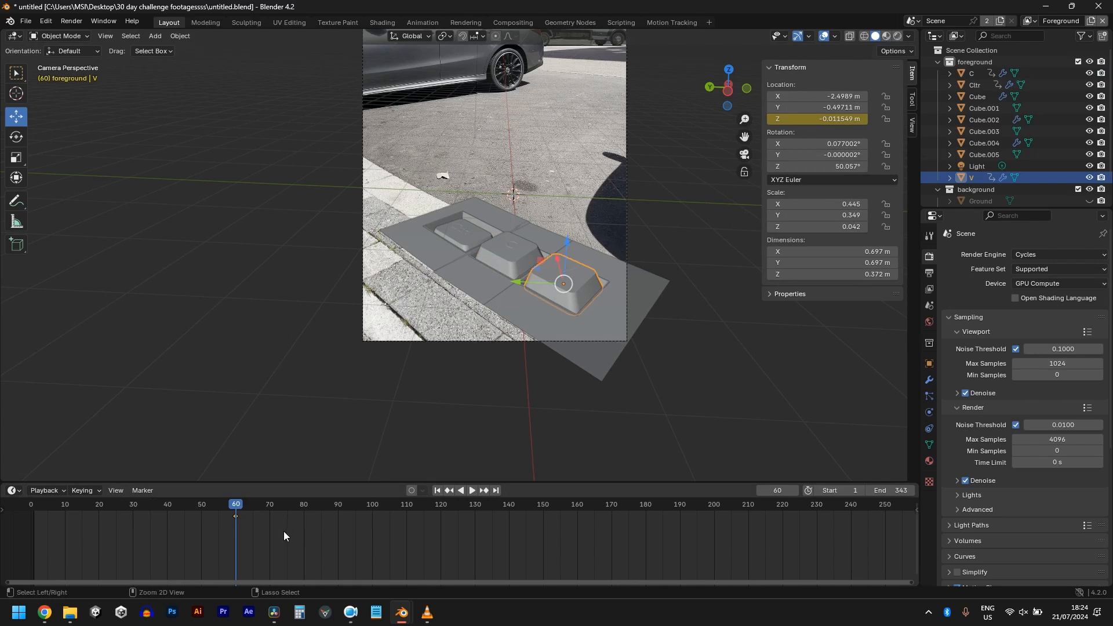
key("ctrl+v")
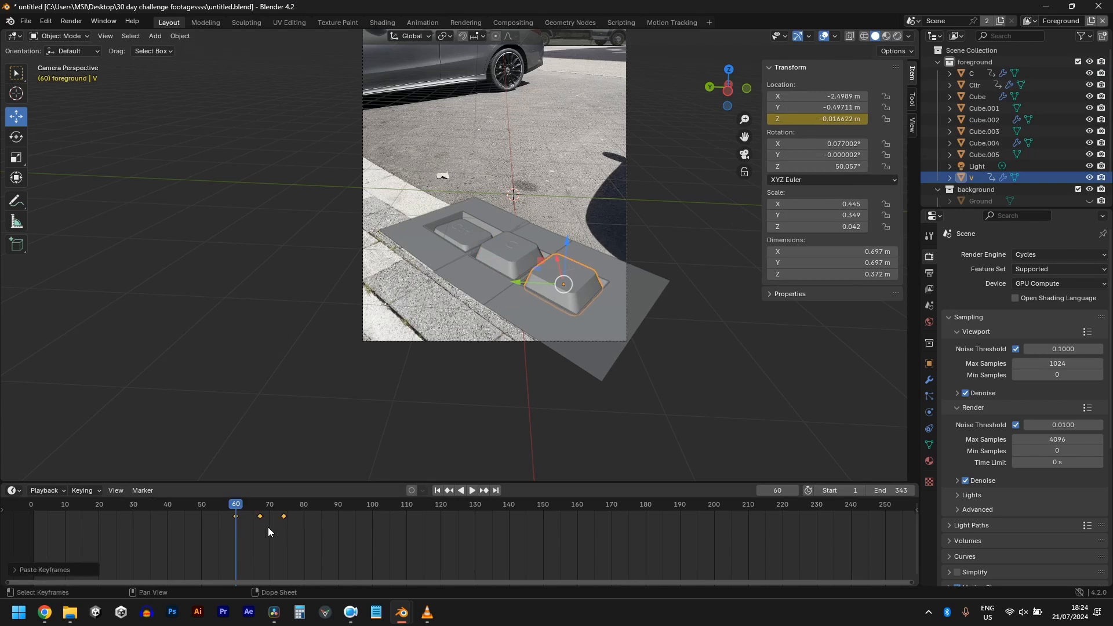
- Play back the keycap animation from the start through the V keycap's press and save the file
left_click_drag(233, 504, 32, 504)
key("space")
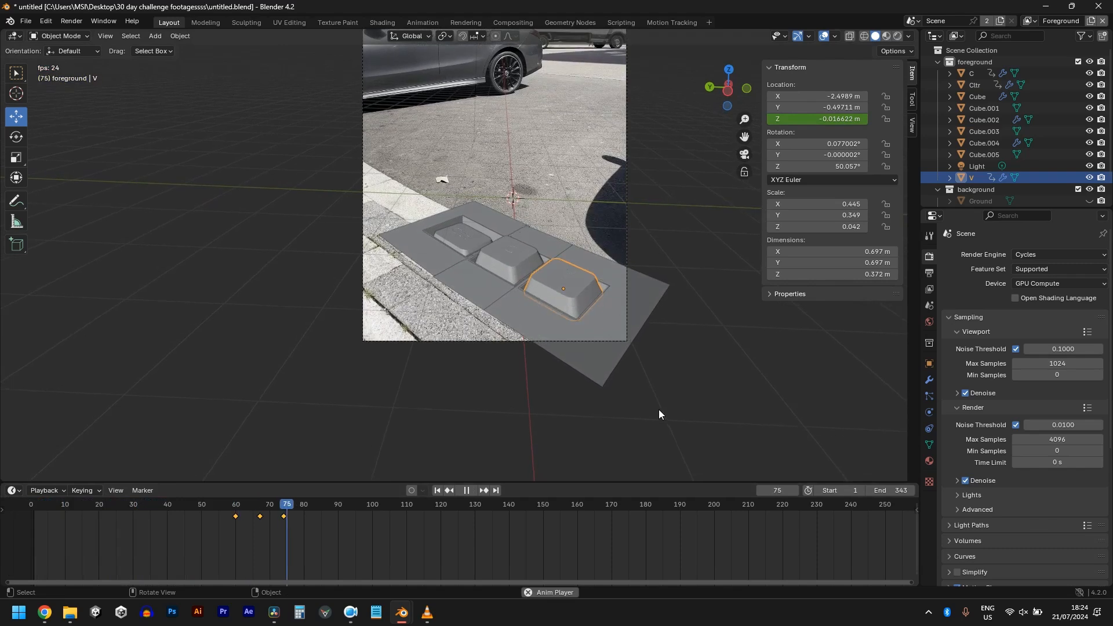
key("space")
key("ctrl+s")
- Repeat the V keycap's press by pasting the copied keyframes at frames 90 and 115
key("Right")
key("Right")
key("Right")
key("Right")
key("Right")
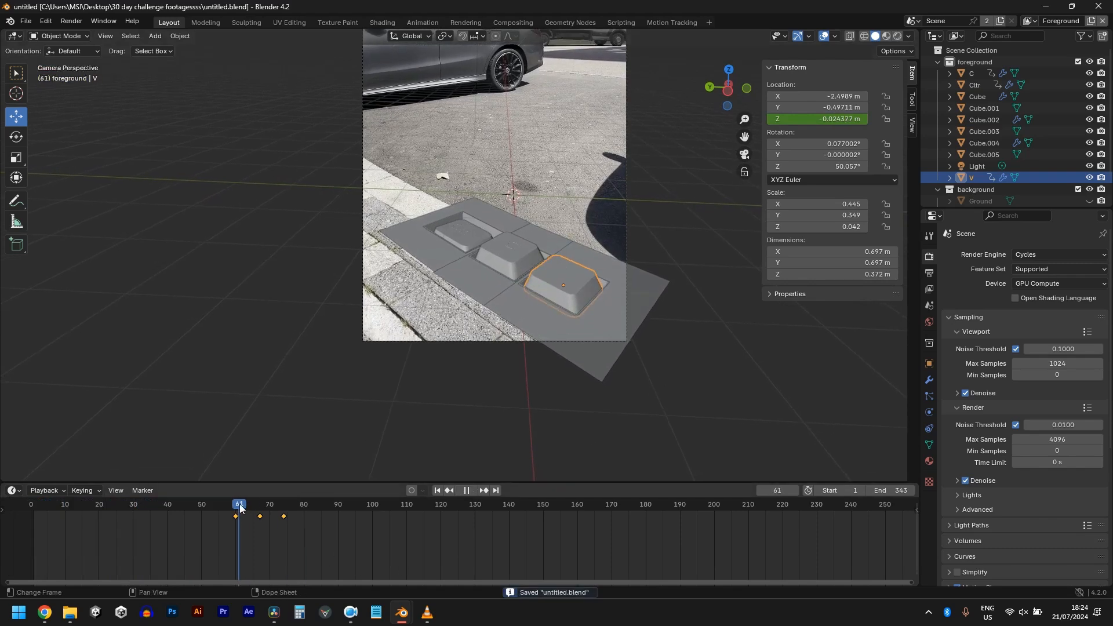
left_click(338, 510)
key("ctrl+v")
key("space")
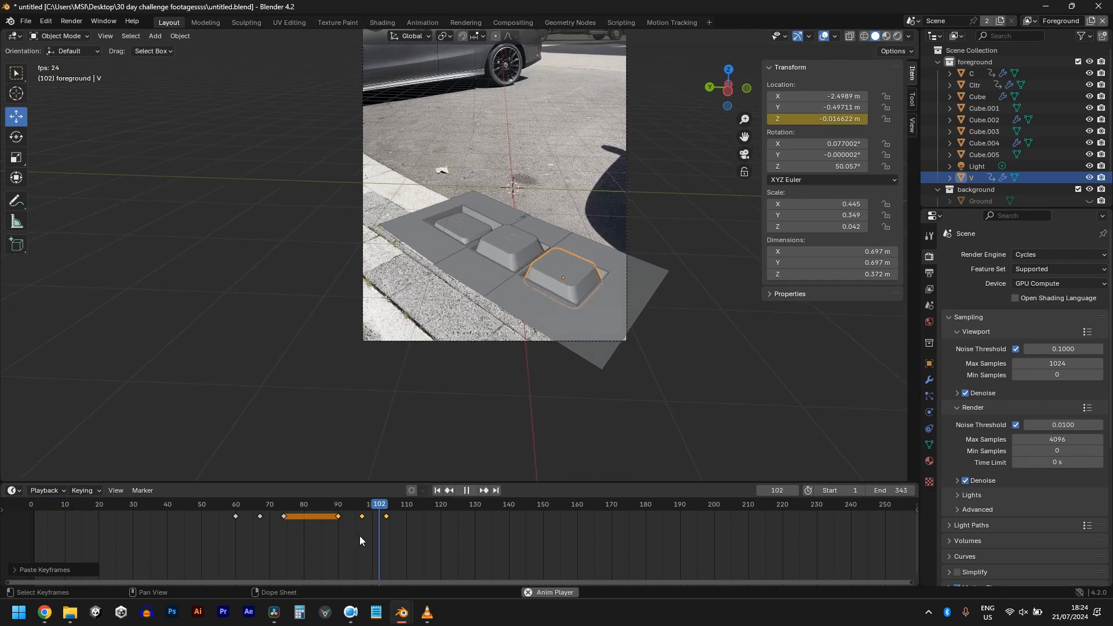
key("space")
left_click_drag(388, 508, 423, 527)
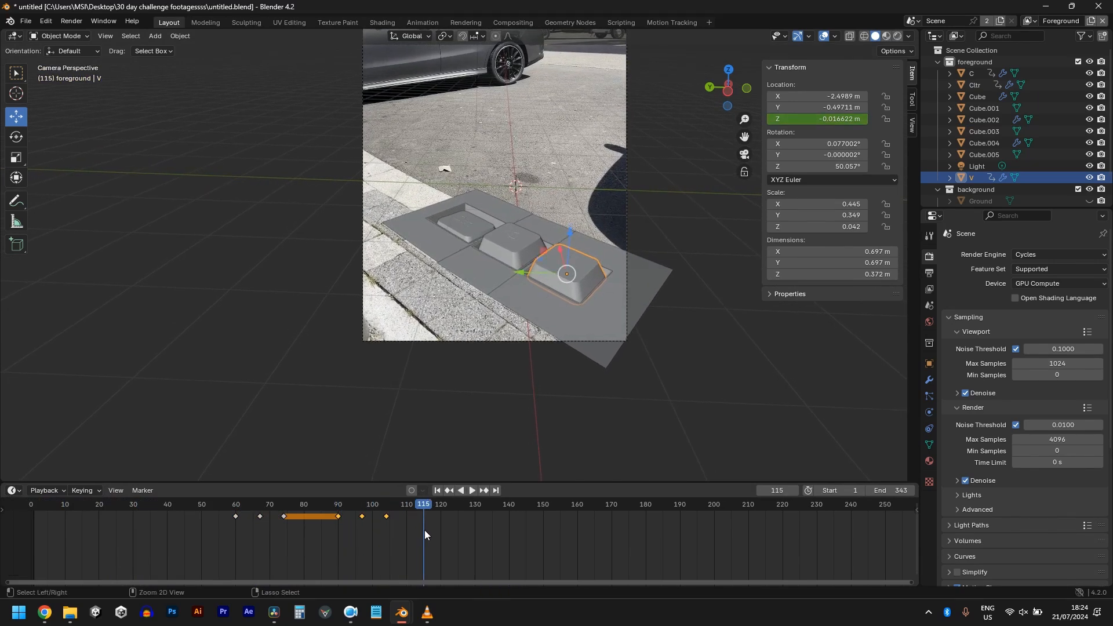
key("ctrl+v")
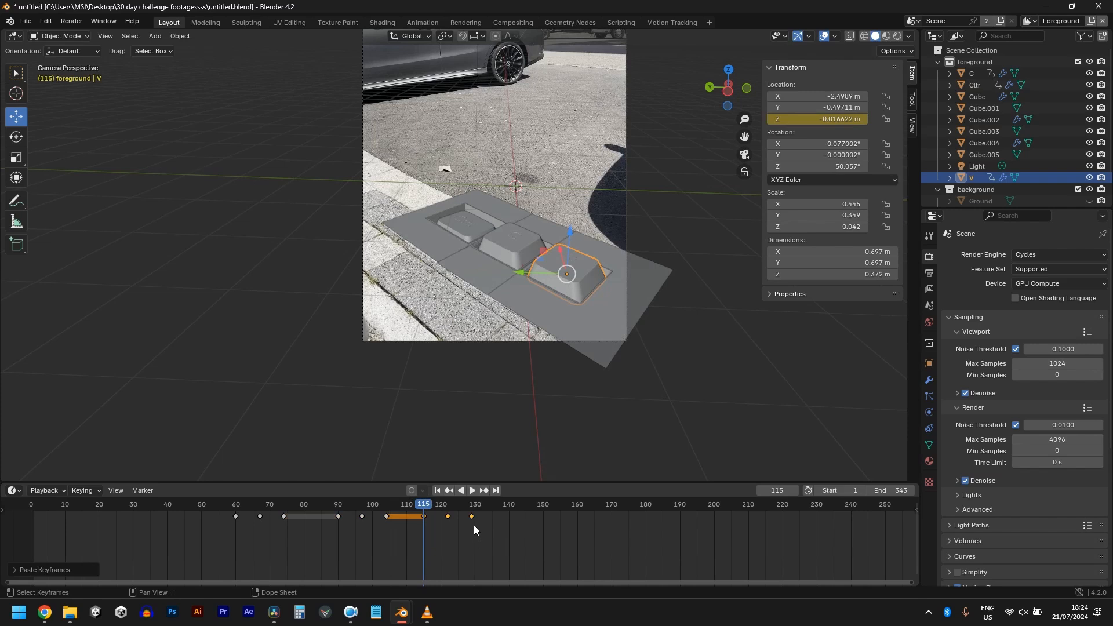
- Paste the copied press keyframes onto the V keycap again at frames 135, 153 and 170
key("space")
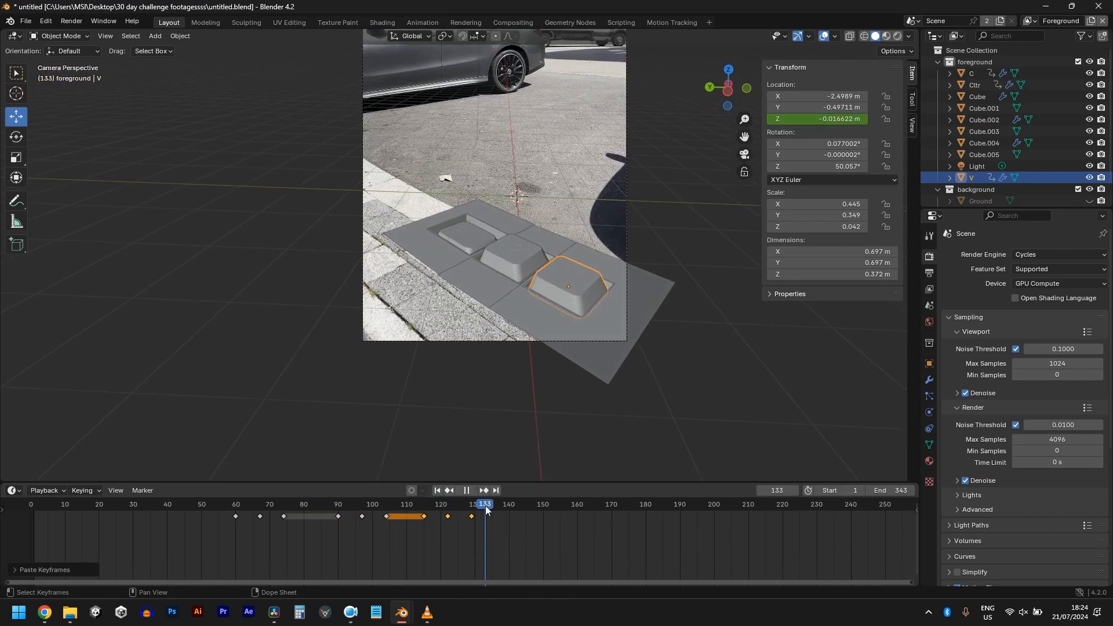
key("space")
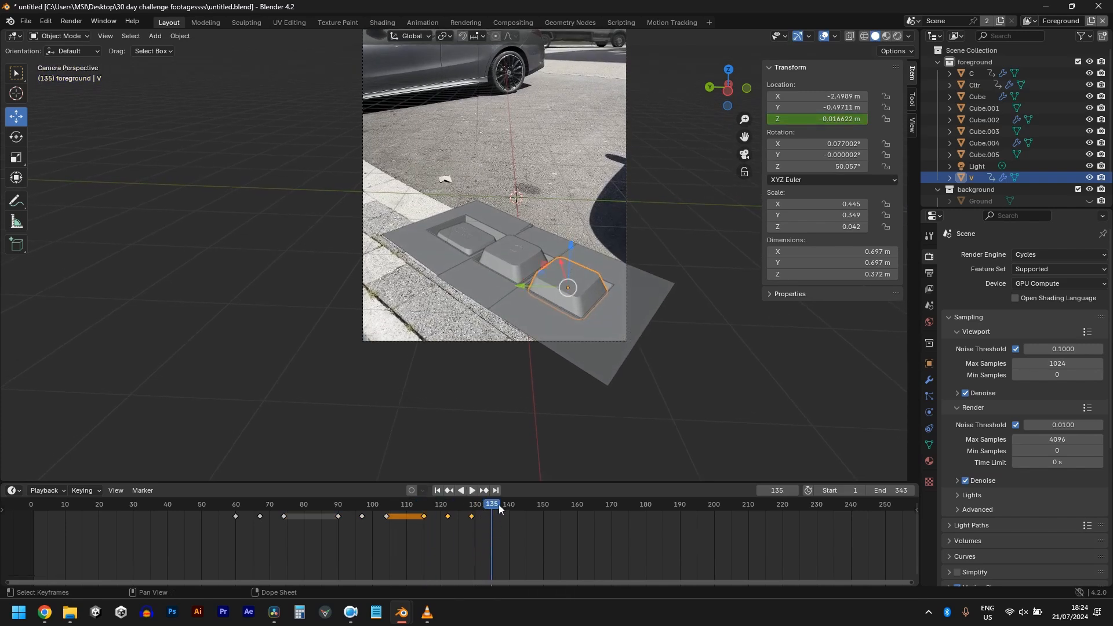
key("ctrl+v")
left_click(555, 509)
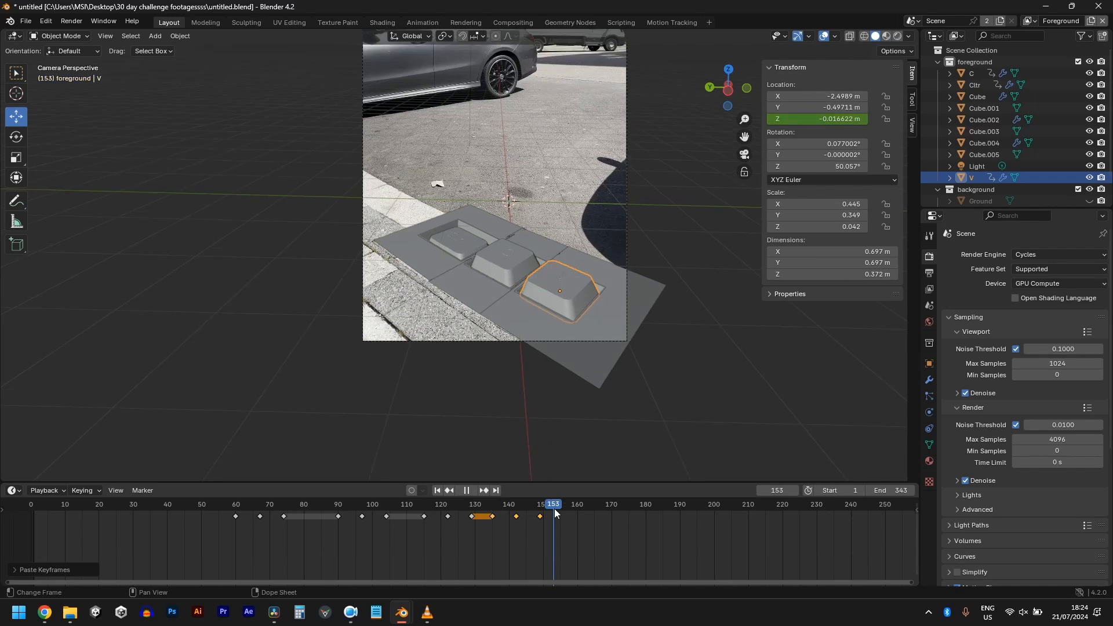
key("ctrl+v")
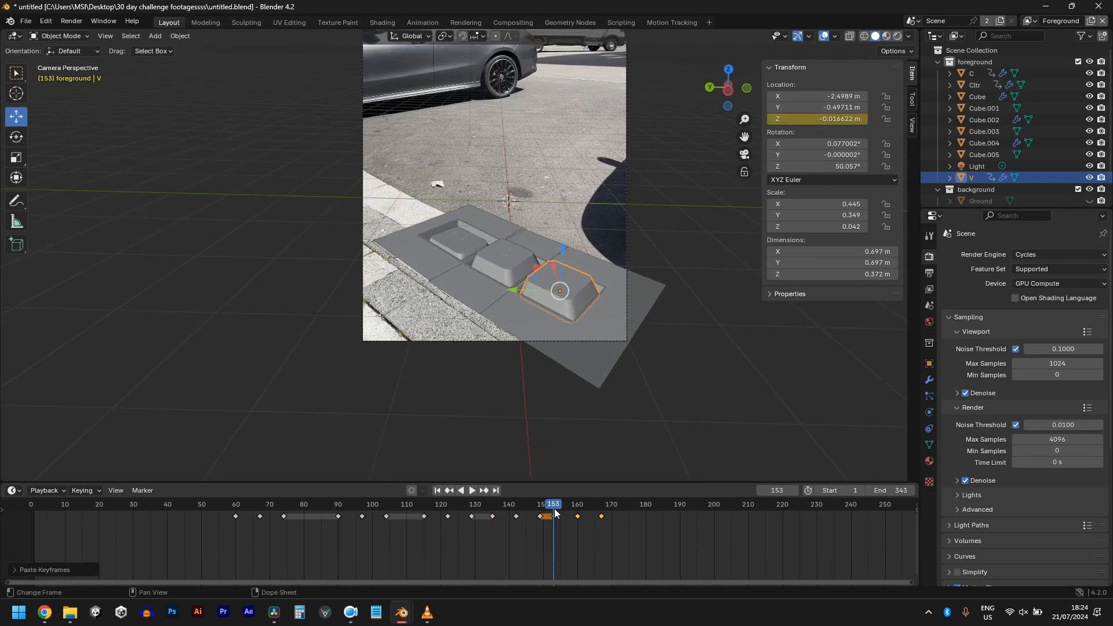
left_click(610, 509)
key("ctrl+v")
- Set the timeline's end frame to 185 and play back the full keycap animation
left_click(657, 508)
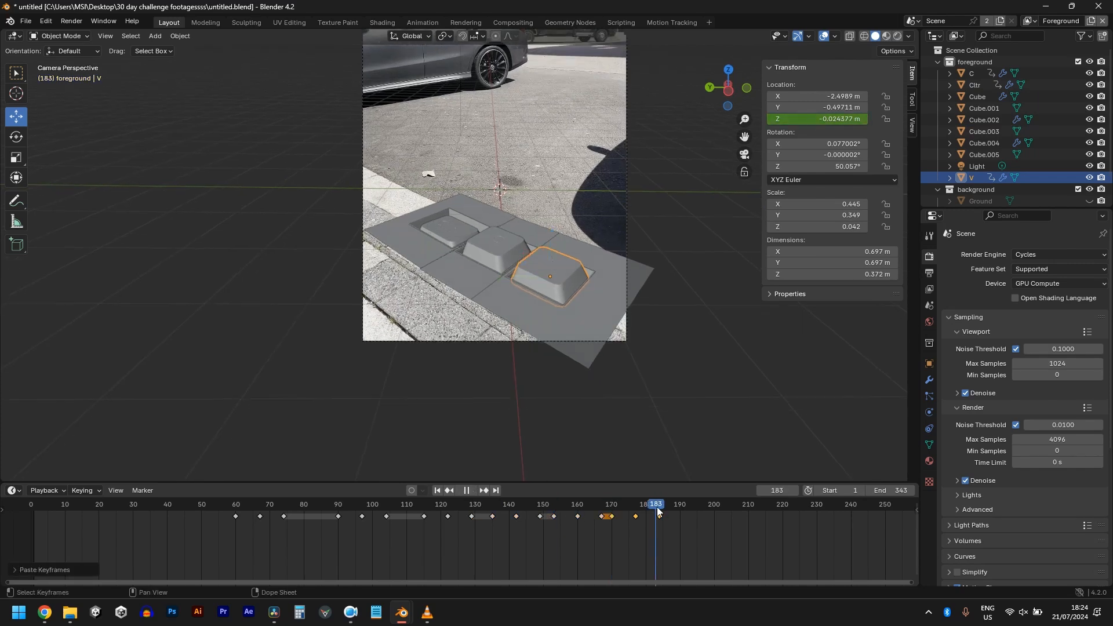
left_click(875, 491)
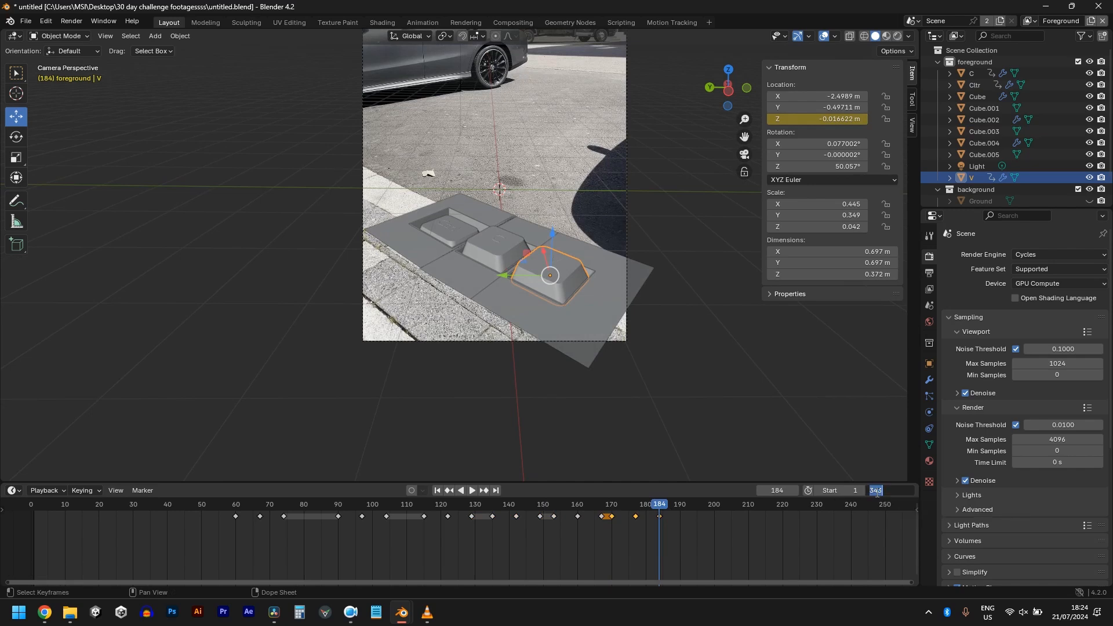
type("185")
key("Return")
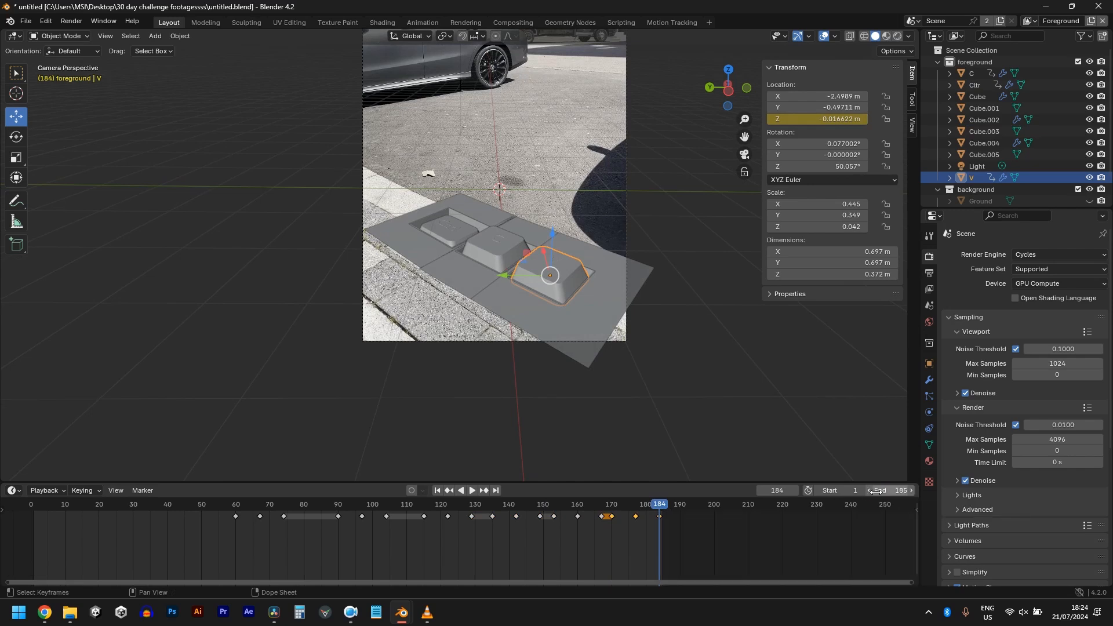
left_click(454, 124)
key("space")
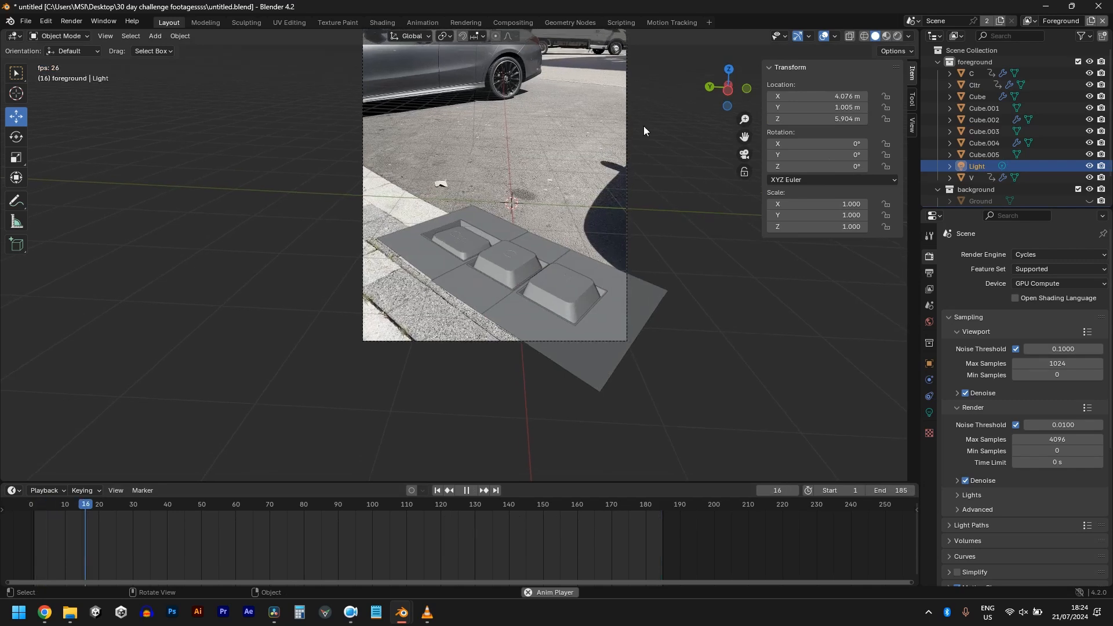
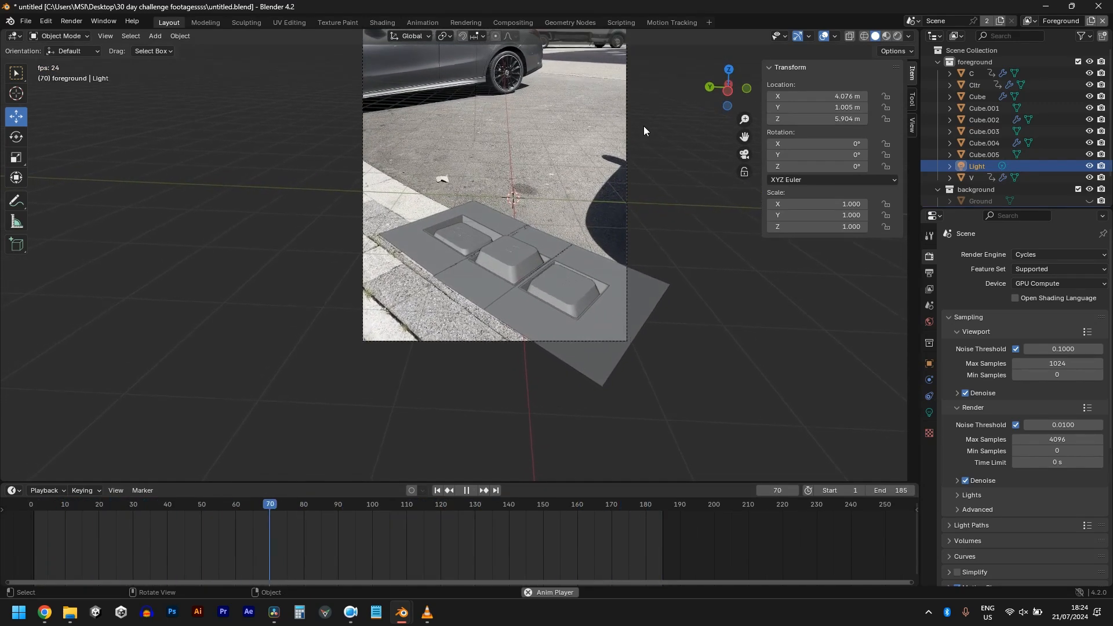
- Stop the playback and bring the keyboard model into the scene above the keycap holes
key("space")
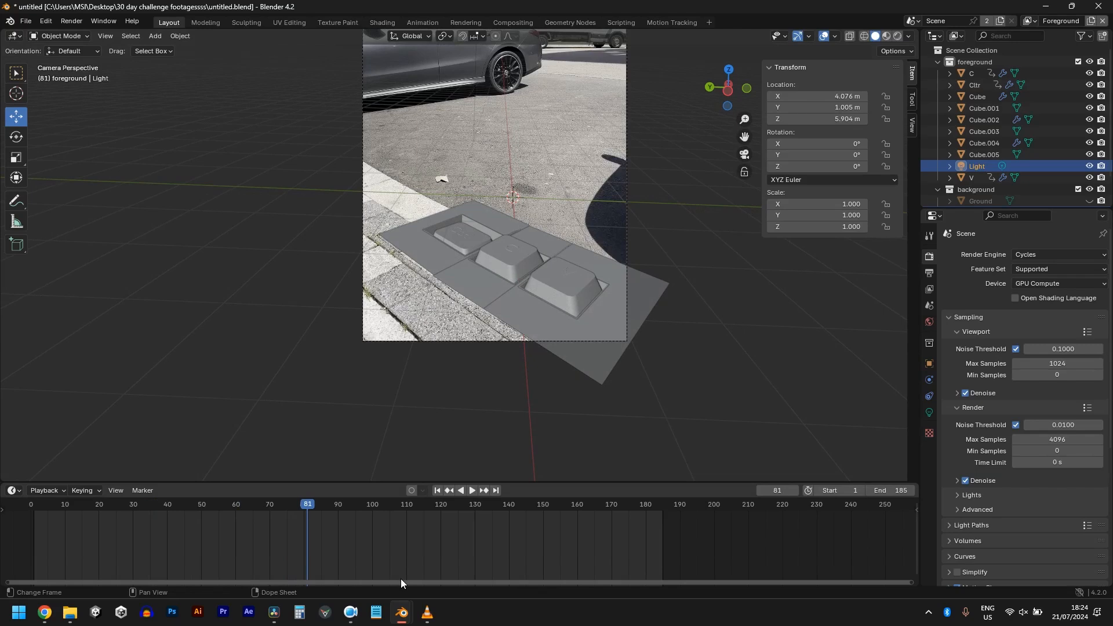
scroll(562, 109, "down", 2)
middle_click_drag(534, 184, 535, 232, "shift")
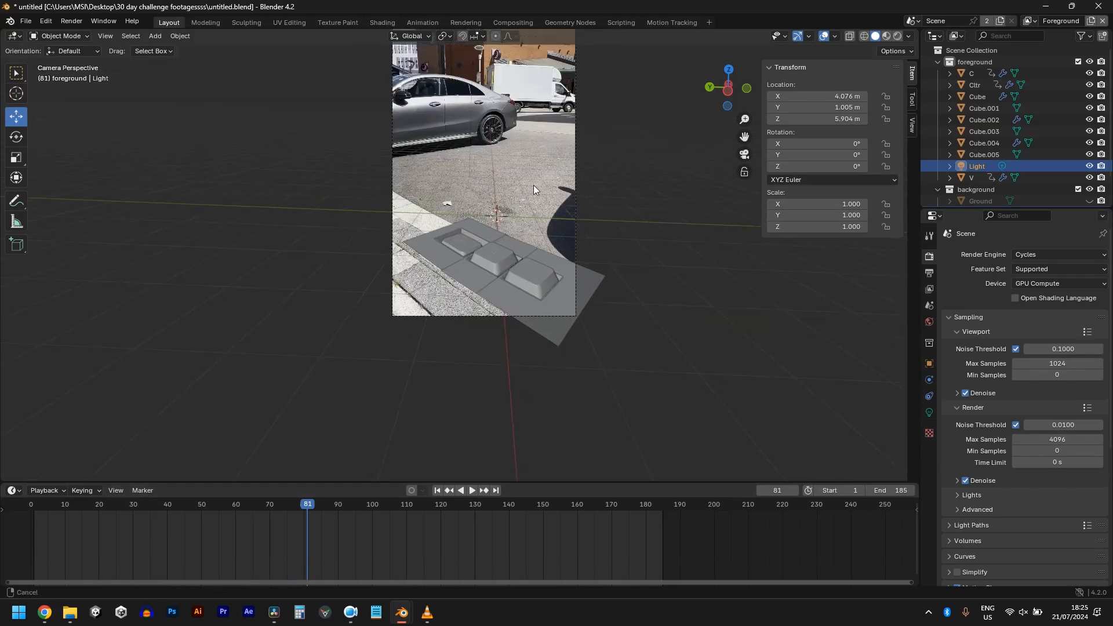
scroll(534, 220, "up", 1)
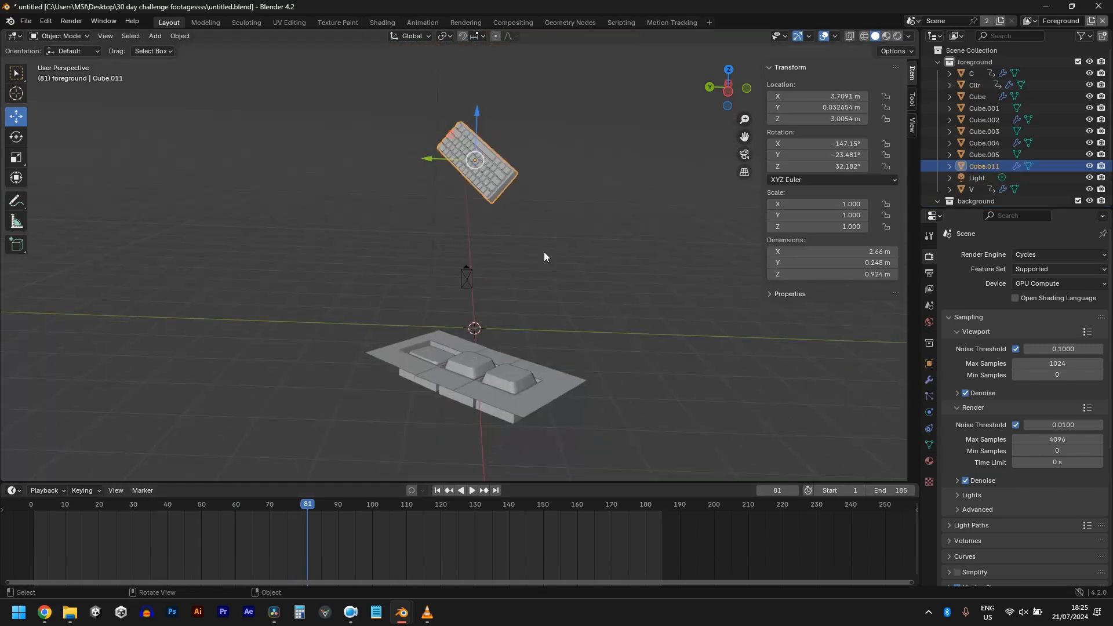
middle_click_drag(544, 257, 519, 255)
key("g")
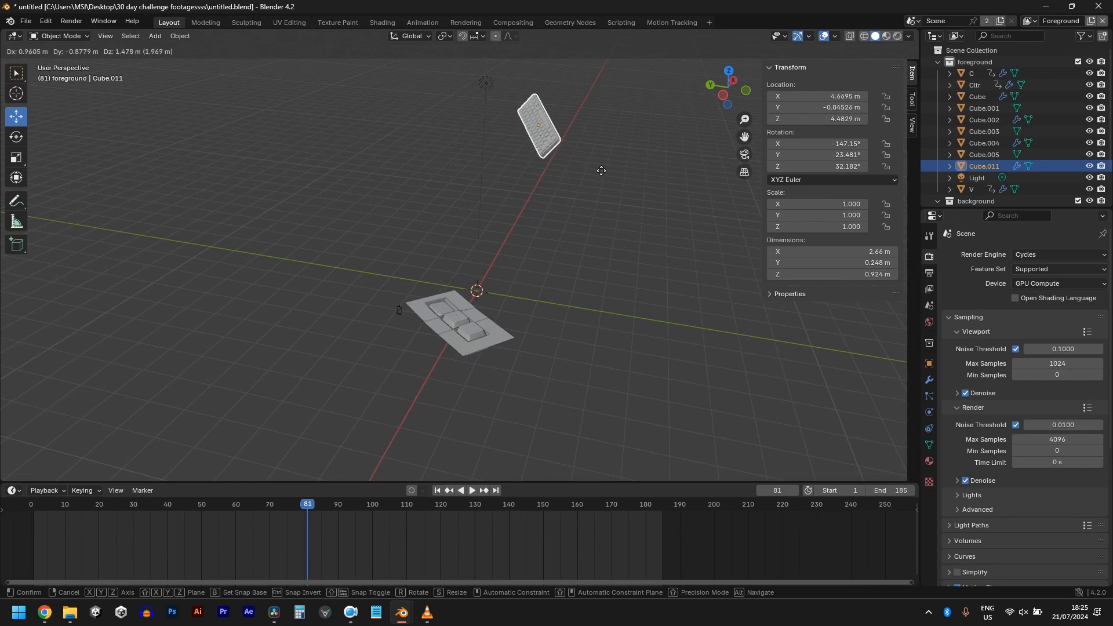
right_click(601, 170)
- Delete the light above the keyboard
scroll(517, 144, "up", 3)
middle_click_drag(513, 134, 502, 197, "shift")
left_click(499, 85)
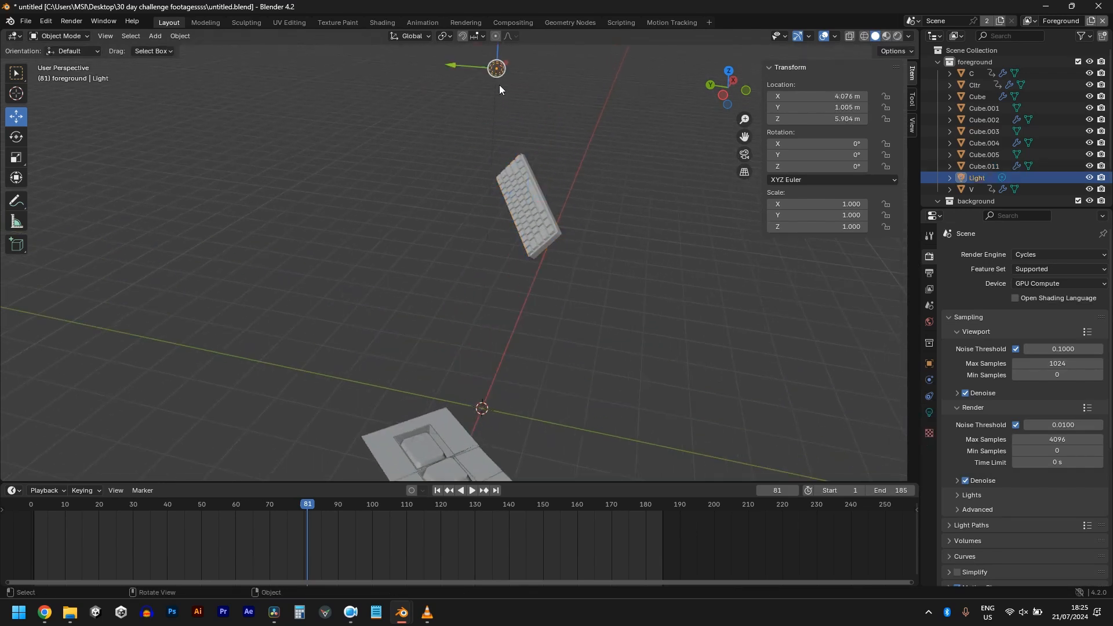
key("x")
left_click(520, 130)
- In the camera view, lower the keyboard to a Z location of about 2.04 m and scale it up to about 1.2
left_click(525, 173)
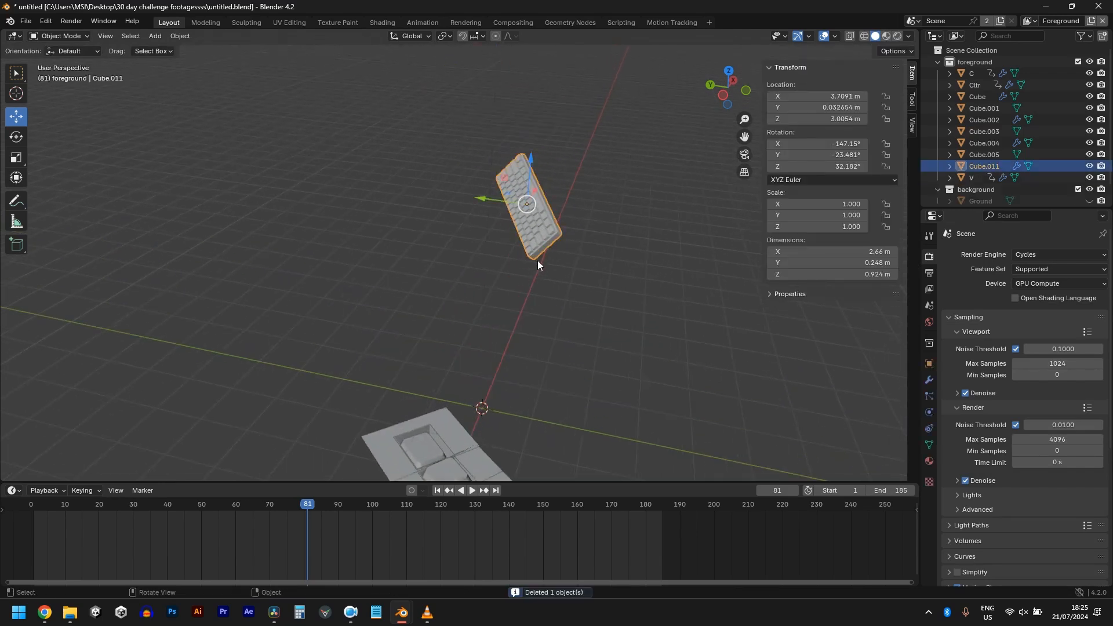
key("KP_0")
left_click_drag(520, 105, 524, 158)
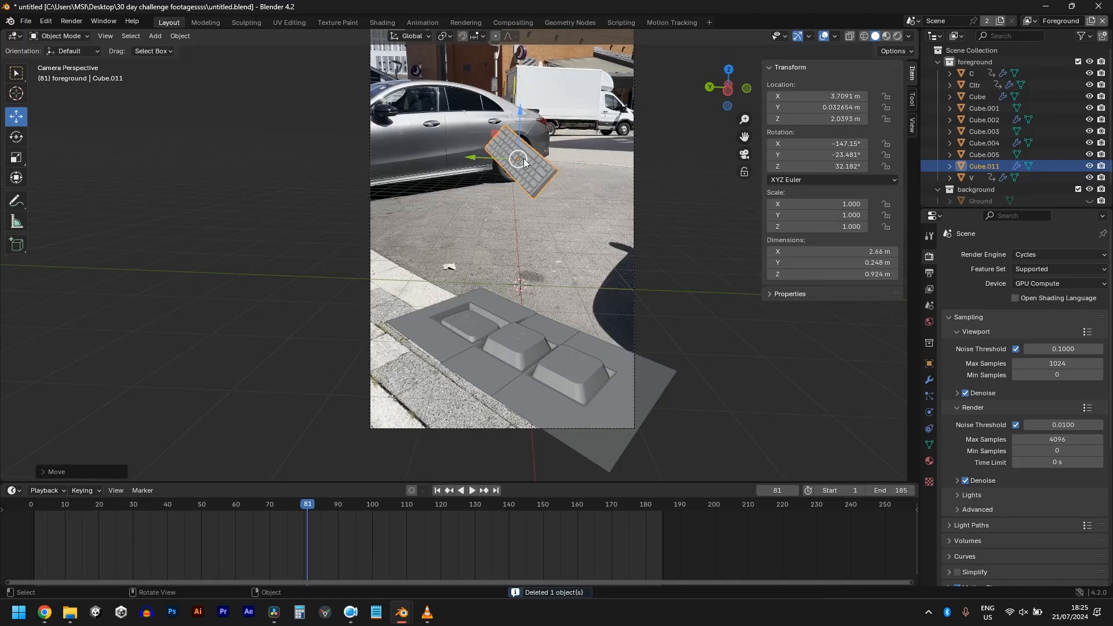
key("s")
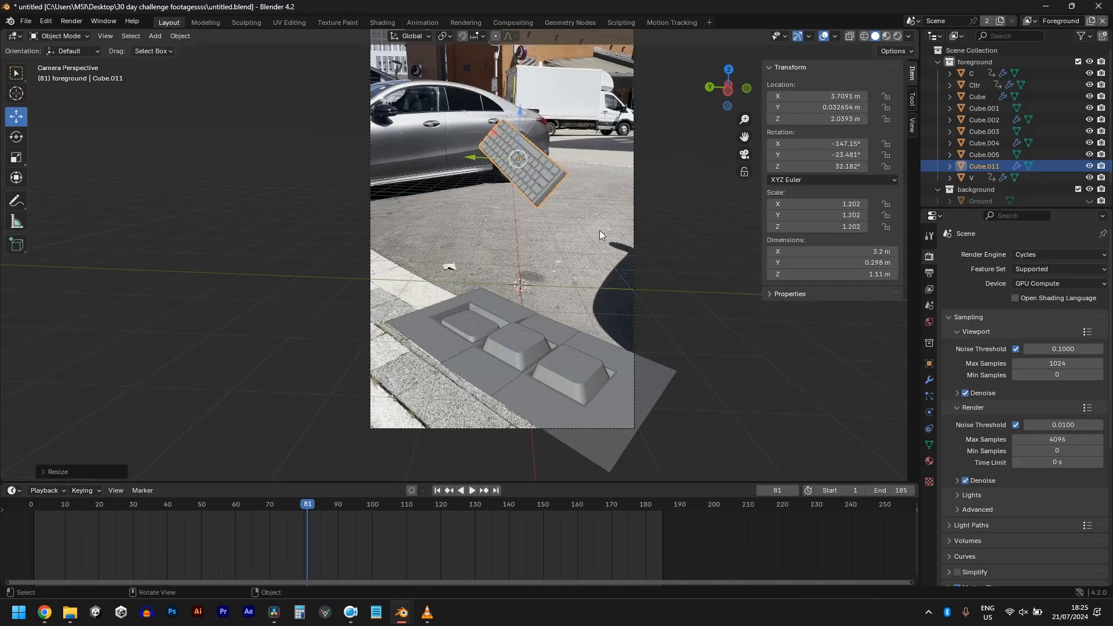
left_click(599, 231)
- Rotate the keyboard freely to about -156°, -35° and -303° so its keys face the camera diagonally
key("r")
key("r")
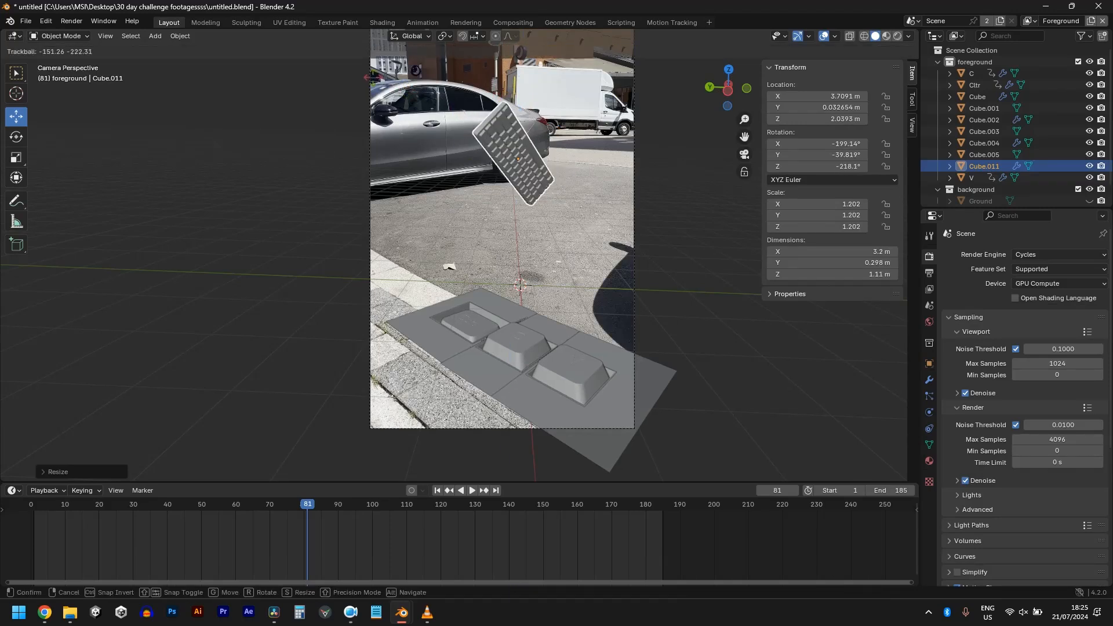
left_click(371, 80)
key("r")
key("r")
left_click(661, 210)
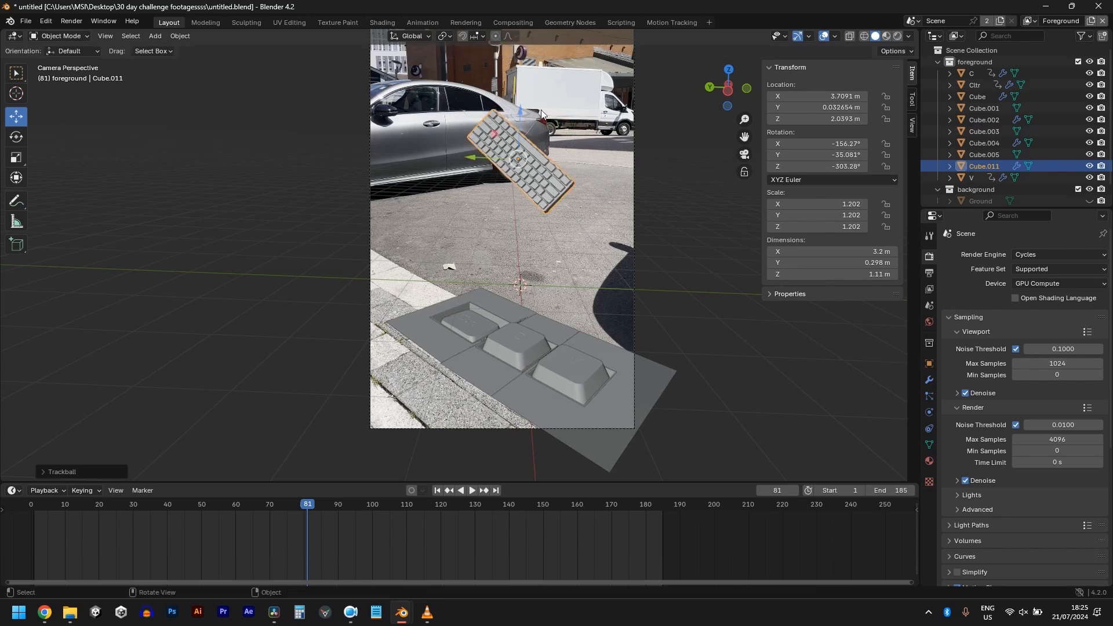
- Play the animation from the start and step through single frames up to frame 66 to find the V keycap's first press
scroll(661, 209, "down", 2)
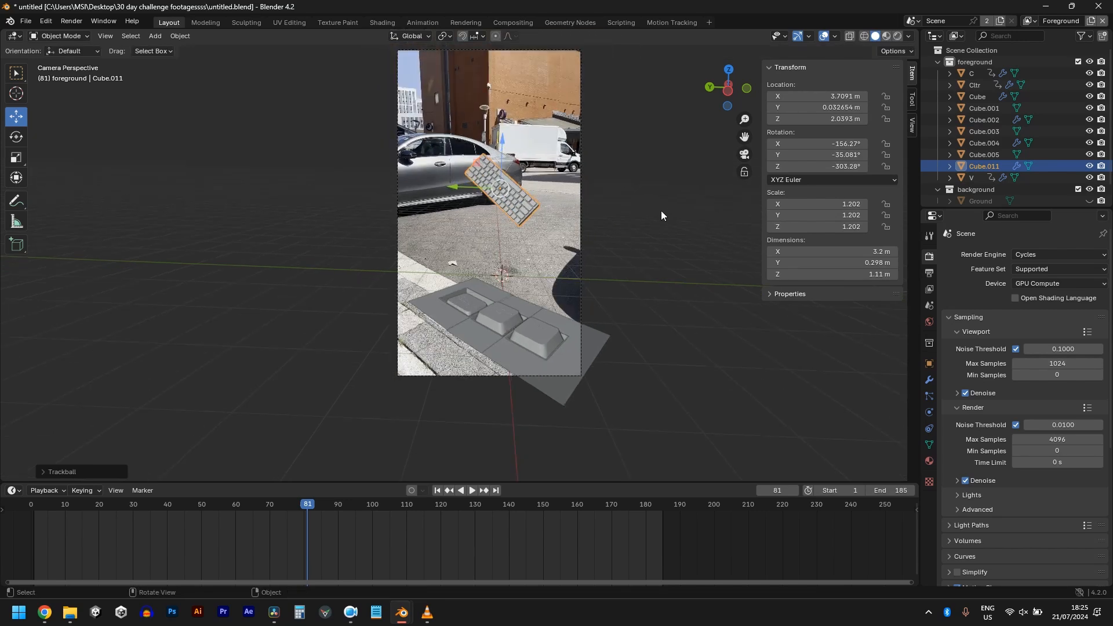
scroll(617, 242, "down", 1)
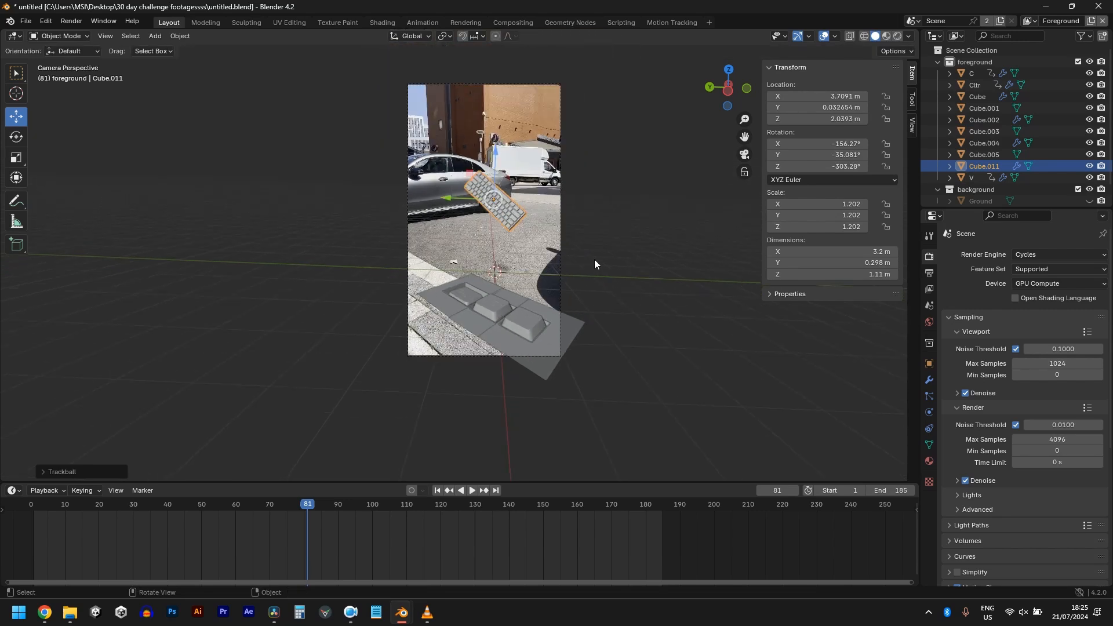
scroll(594, 277, "up", 2)
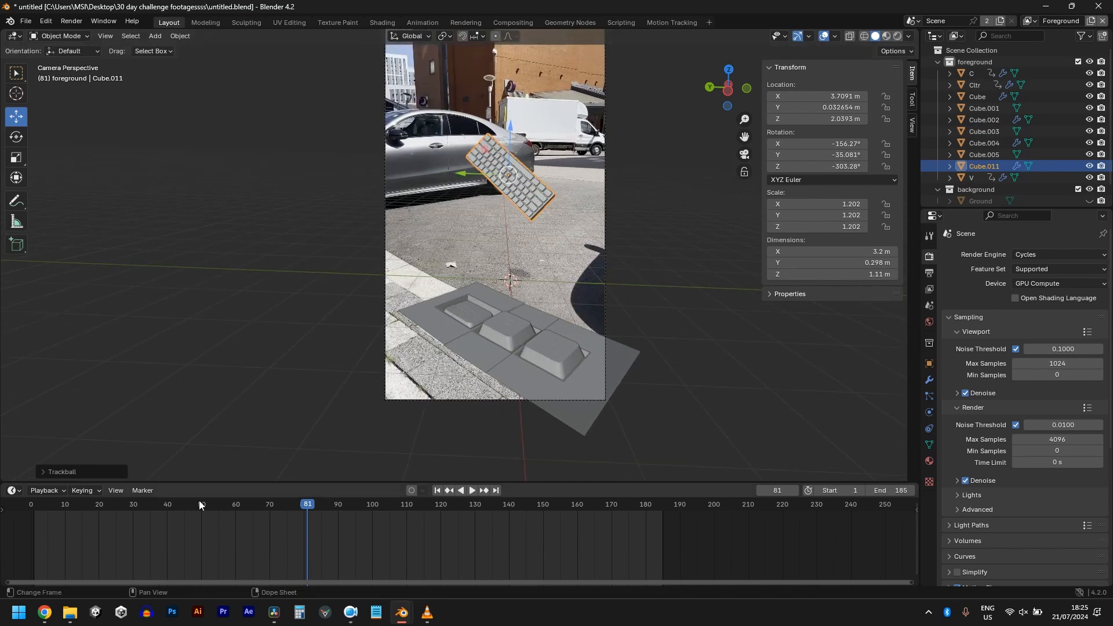
key("shift+Left")
key("space")
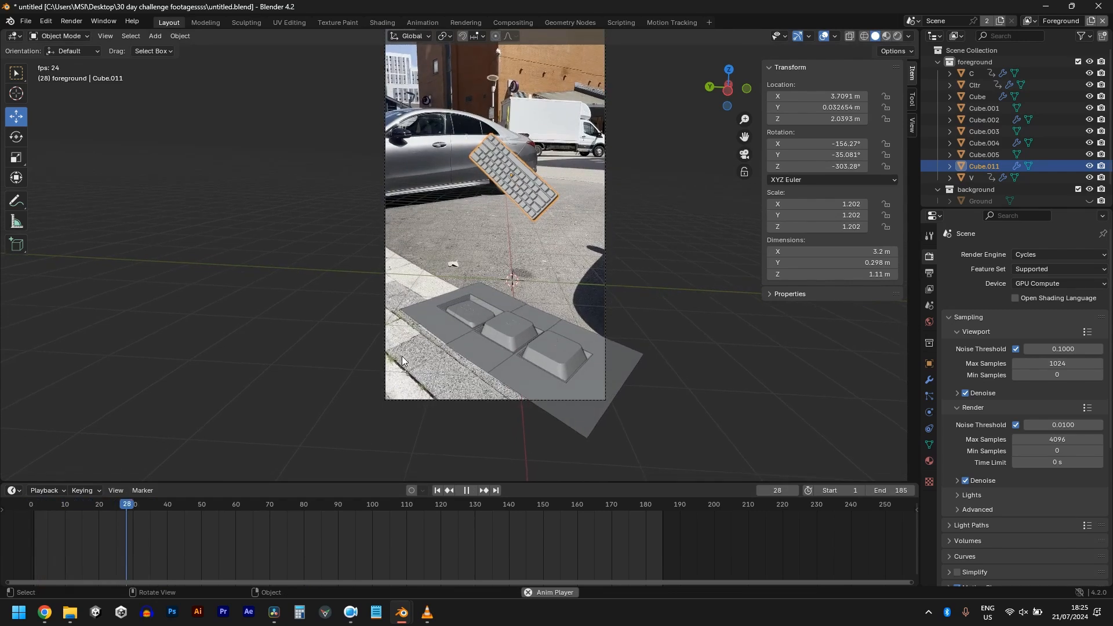
key("space")
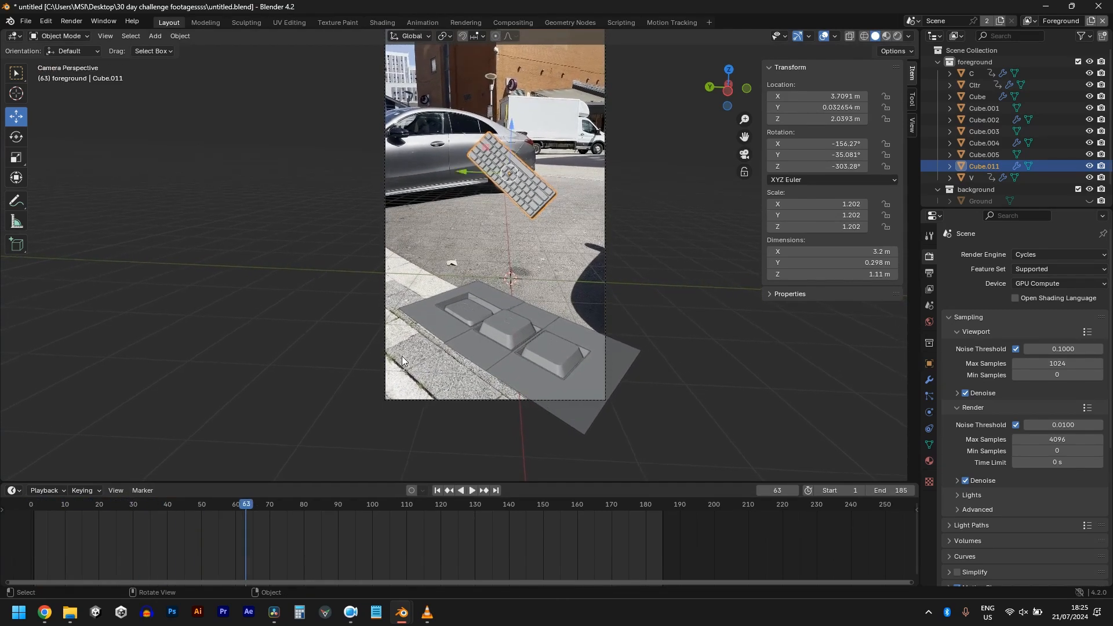
key("Right")
key("Right")
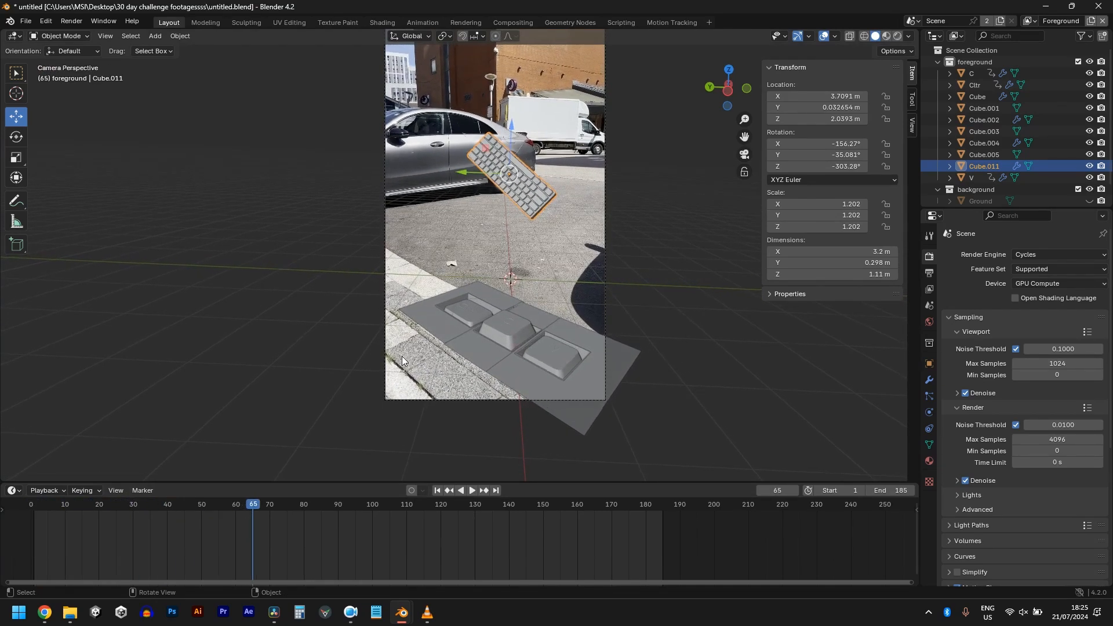
key("Right")
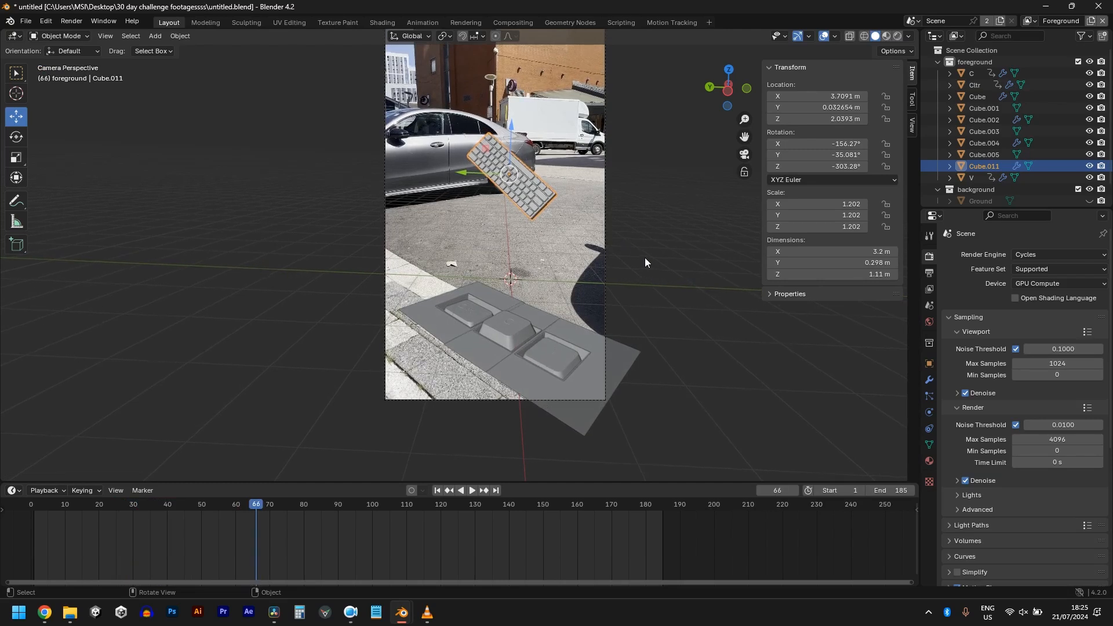
- Set the rigid body world cache's simulation start to frame 66
left_click(930, 306)
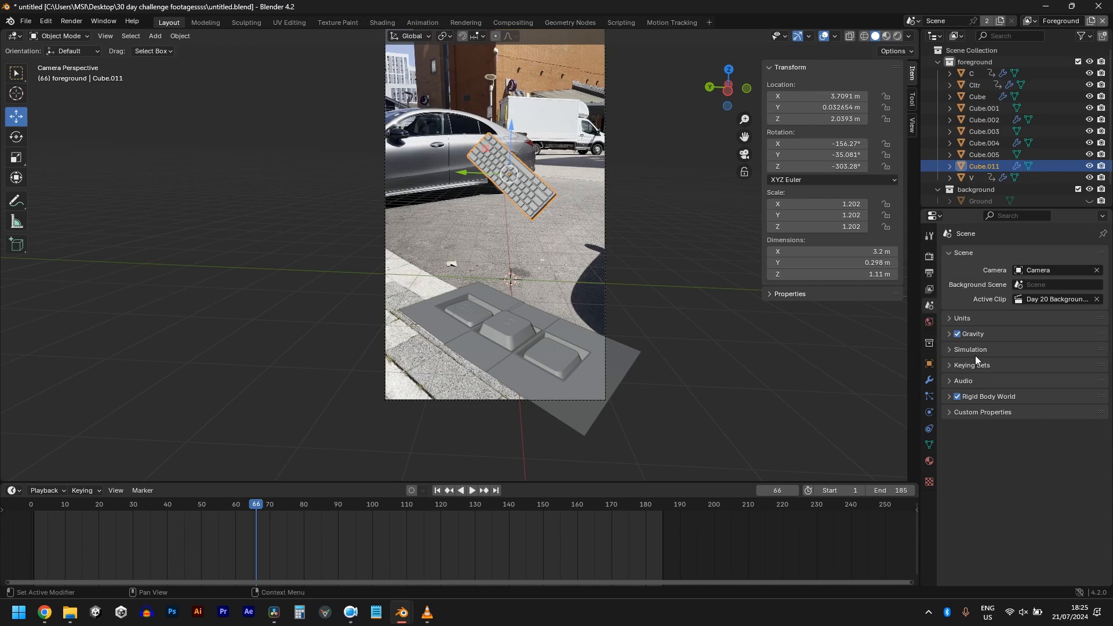
left_click(989, 396)
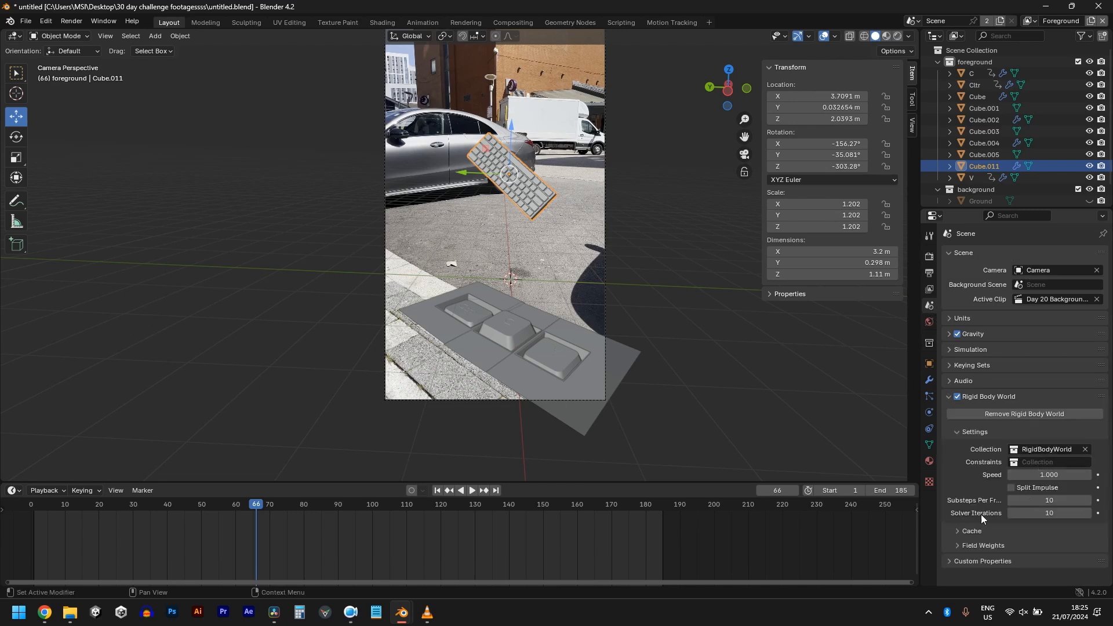
left_click(973, 531)
scroll(1032, 487, "down", 5)
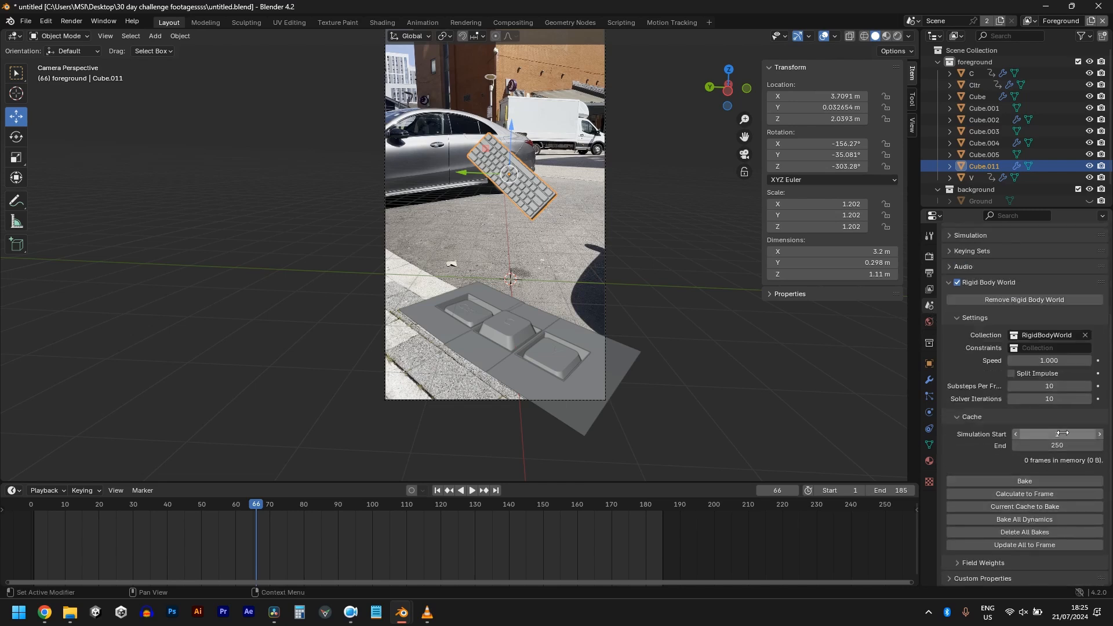
left_click(1063, 434)
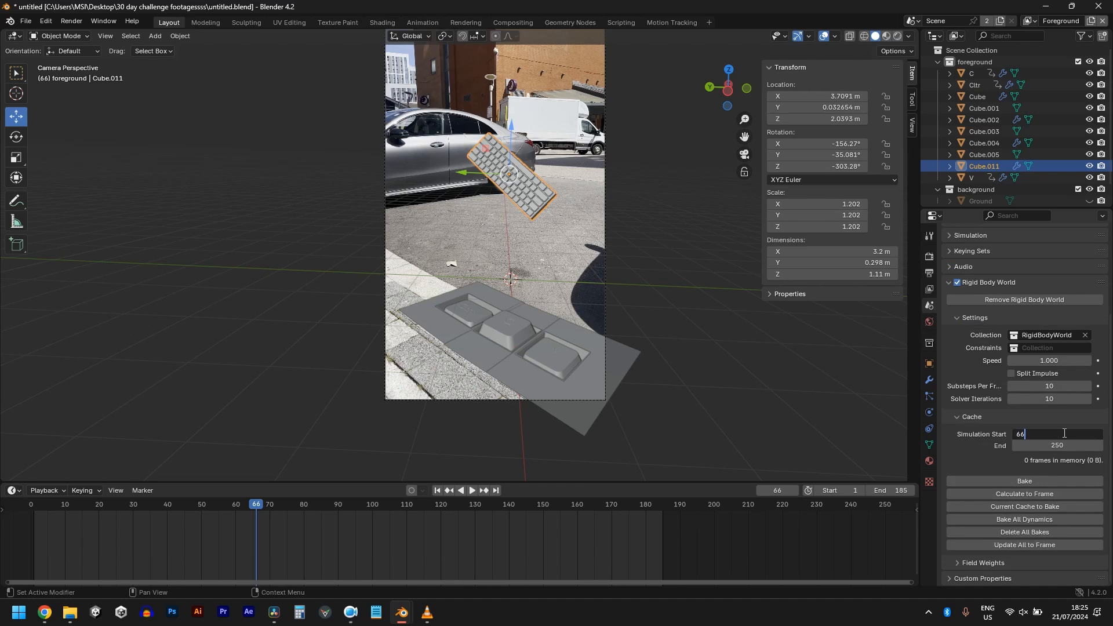
type("66")
key("Return")
- Go back to frame 27 and add a Force force field at the keyboard's centre
left_click_drag(251, 501, 123, 502)
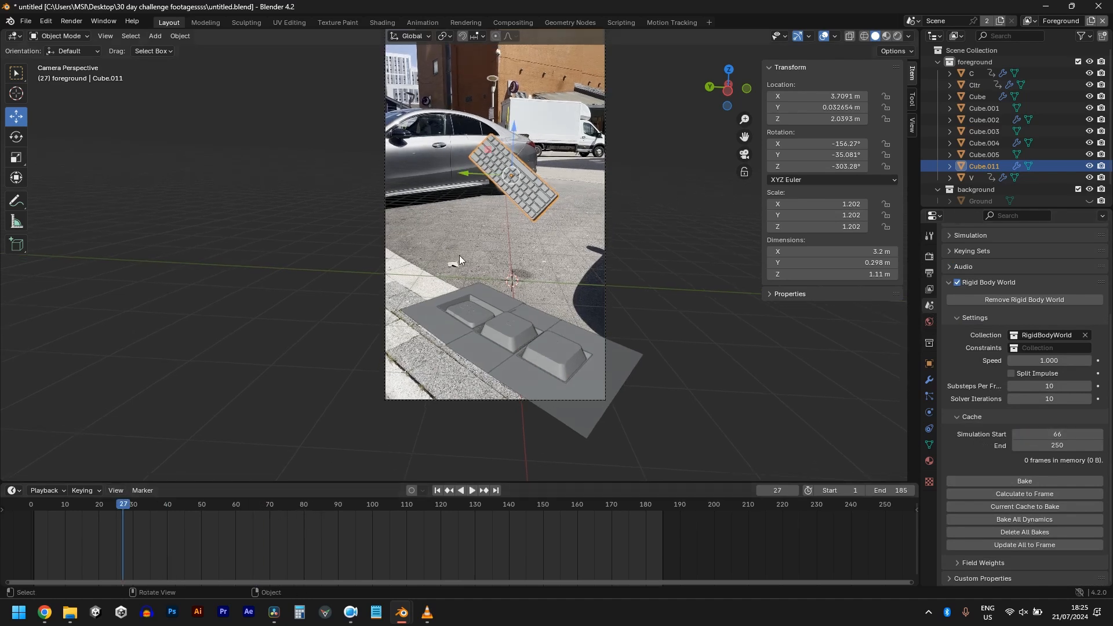
key("shift+a")
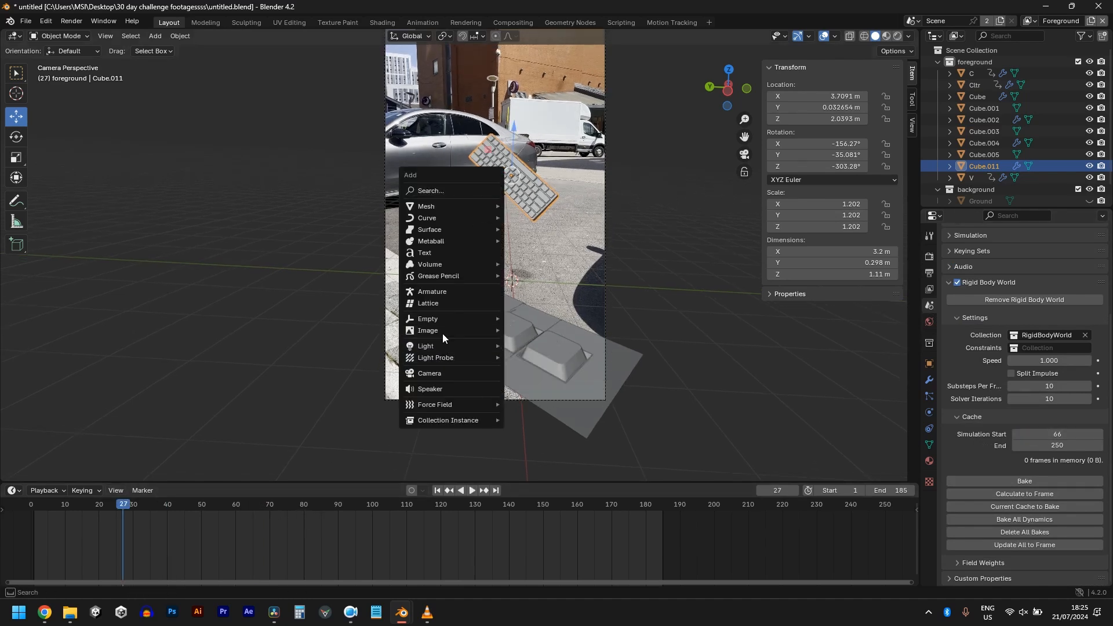
key("shift+a")
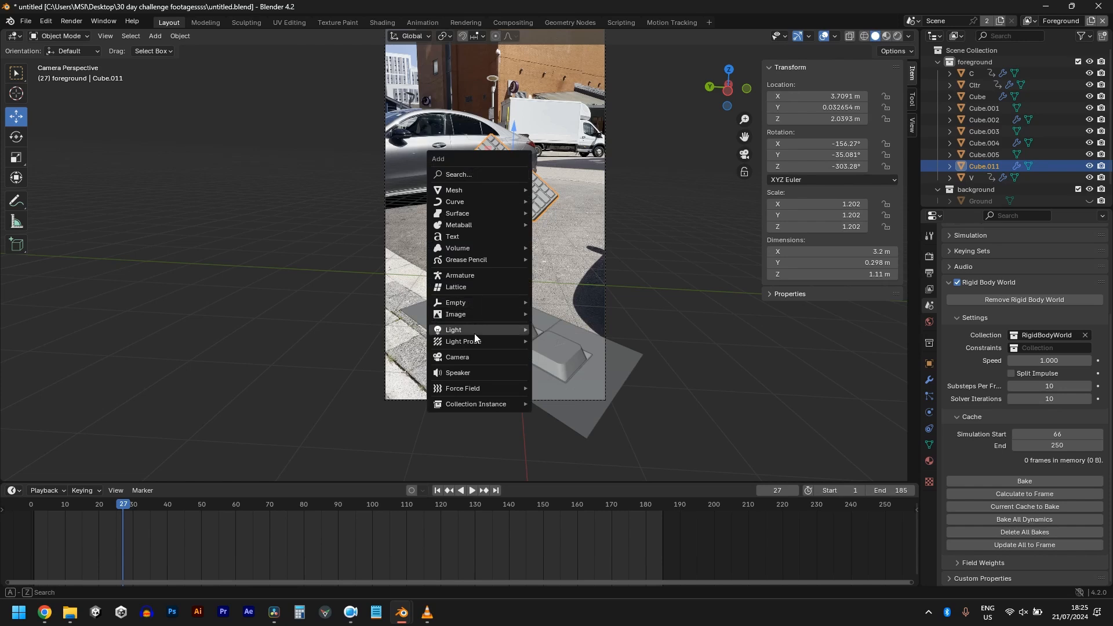
key("shift+a")
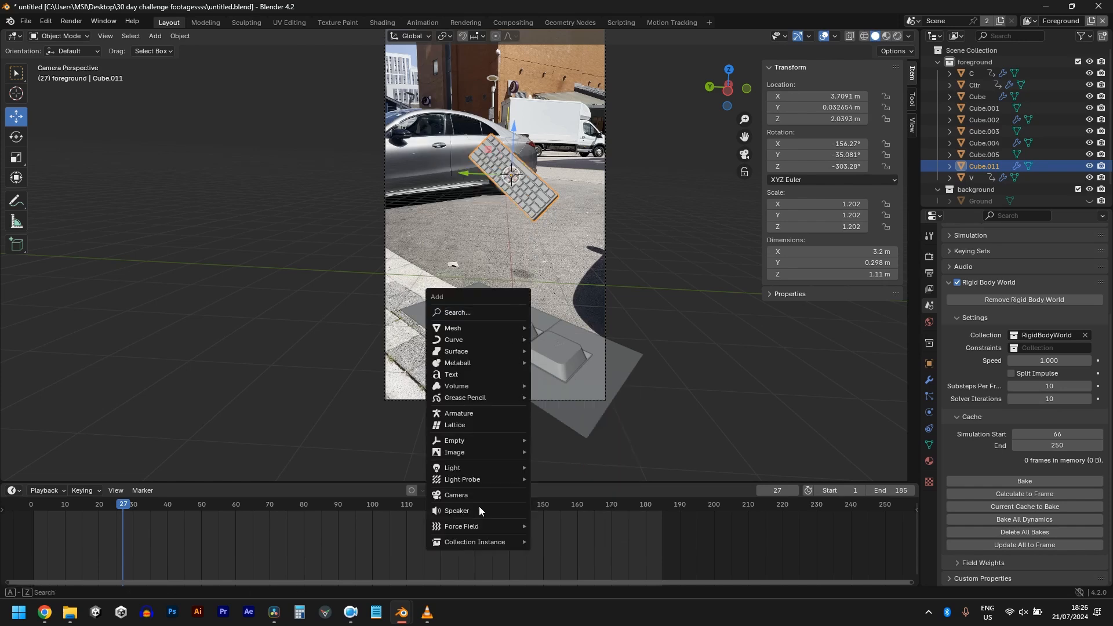
mouse_move(478, 525)
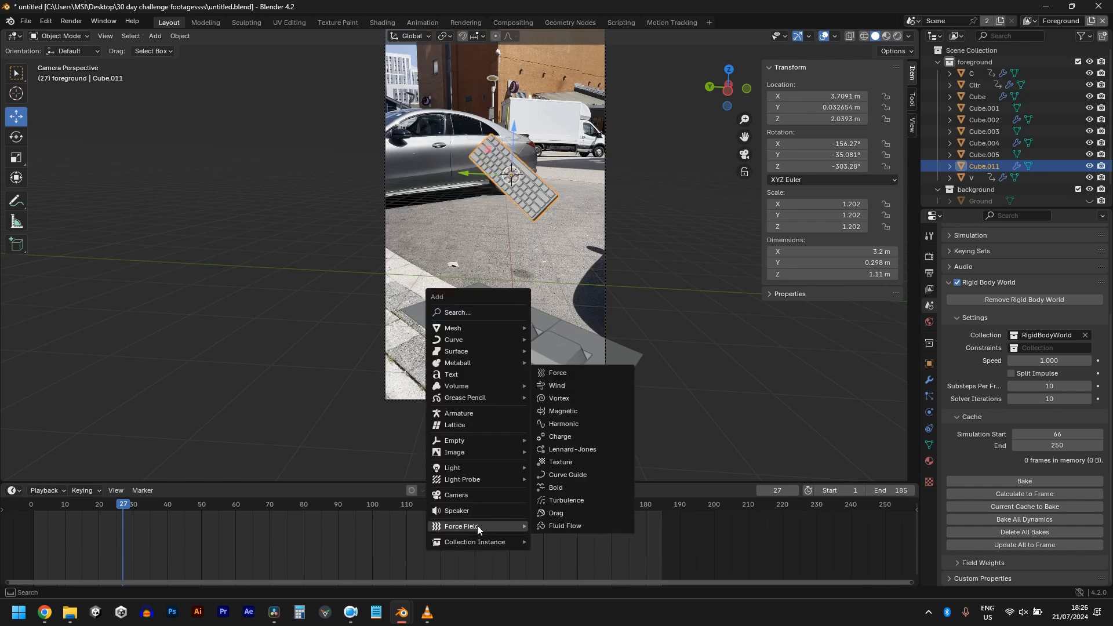
left_click(601, 374)
middle_click_drag(560, 243, 640, 215)
scroll(640, 215, "down", 6)
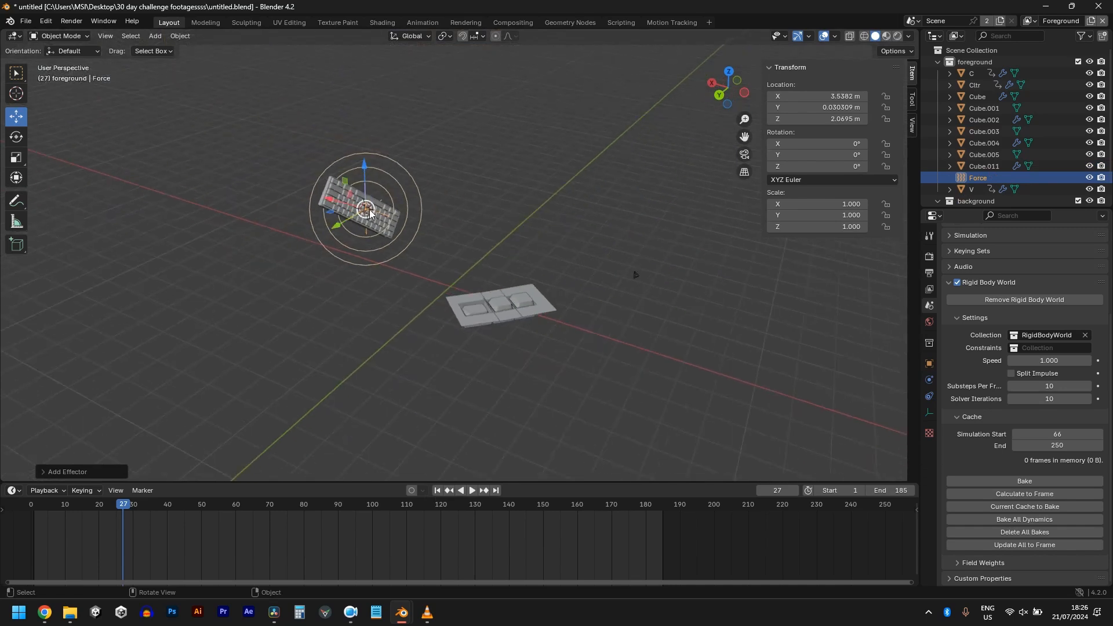
middle_click_drag(370, 208, 561, 156)
key("KP_0")
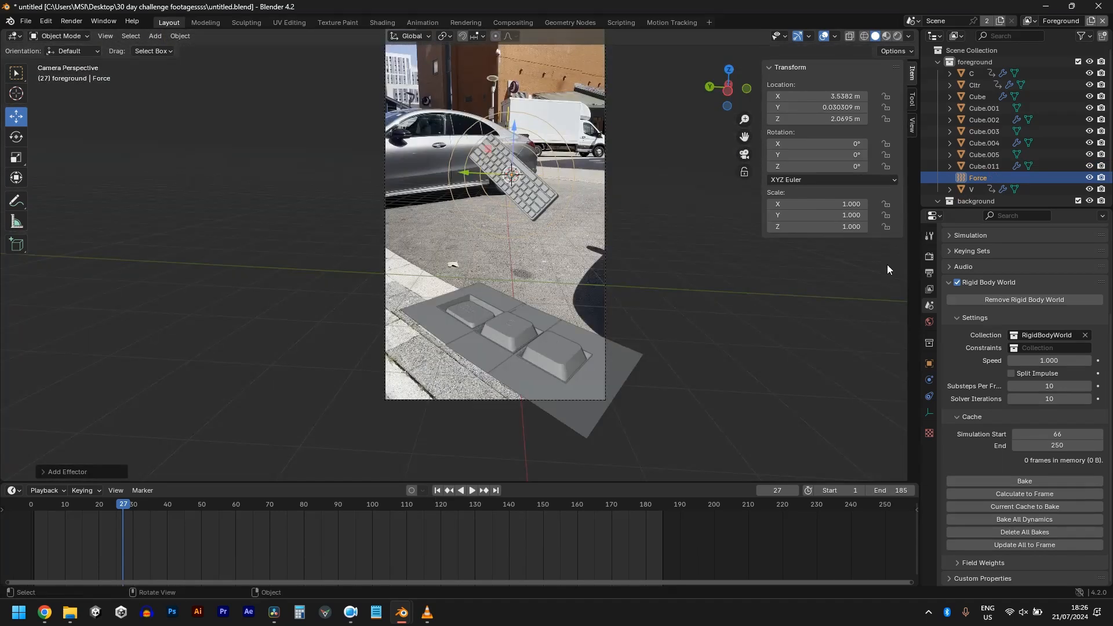
- Set the force field's strength to -500 and play back the animation
left_click(930, 381)
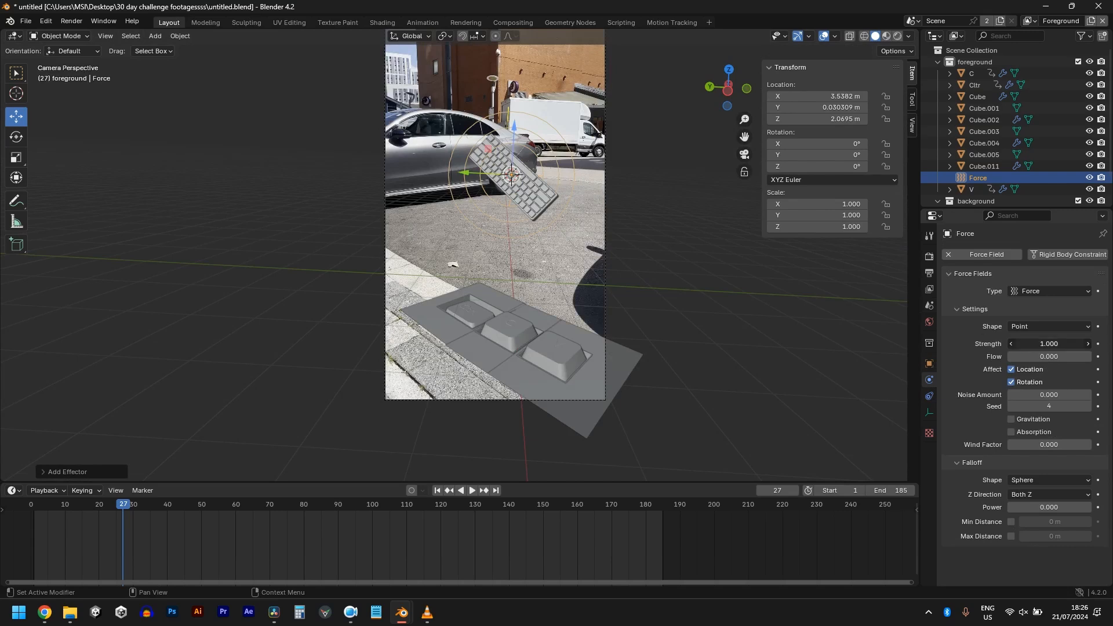
left_click(1026, 345)
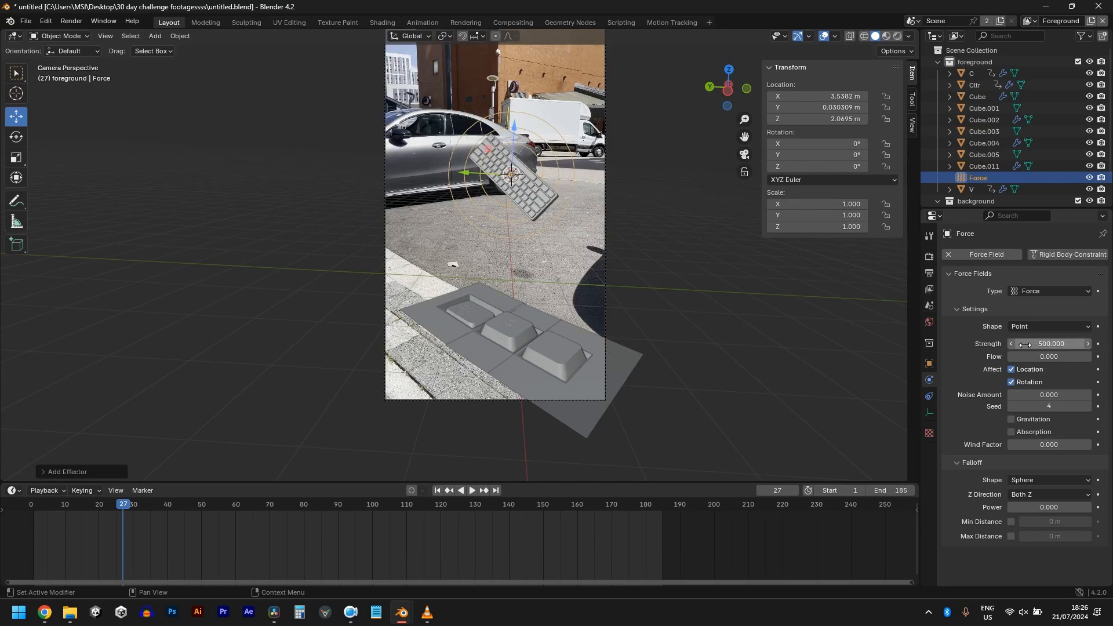
key("Return")
key("space")
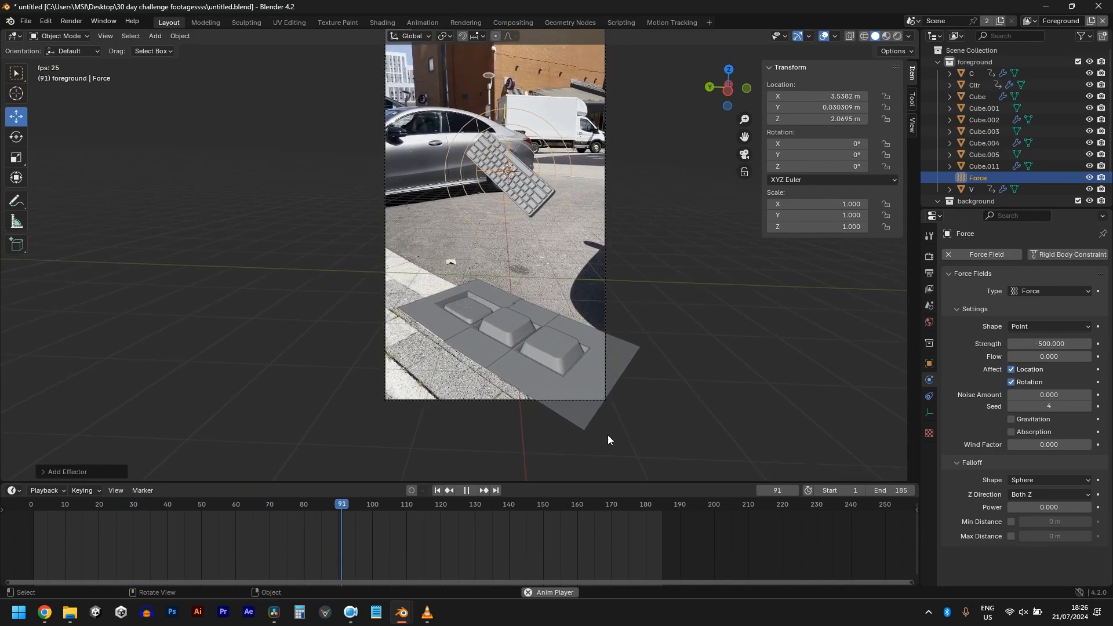
key("space")
- Make the keyboard an active rigid body with a Box collision shape
scroll(525, 162, "up", 3)
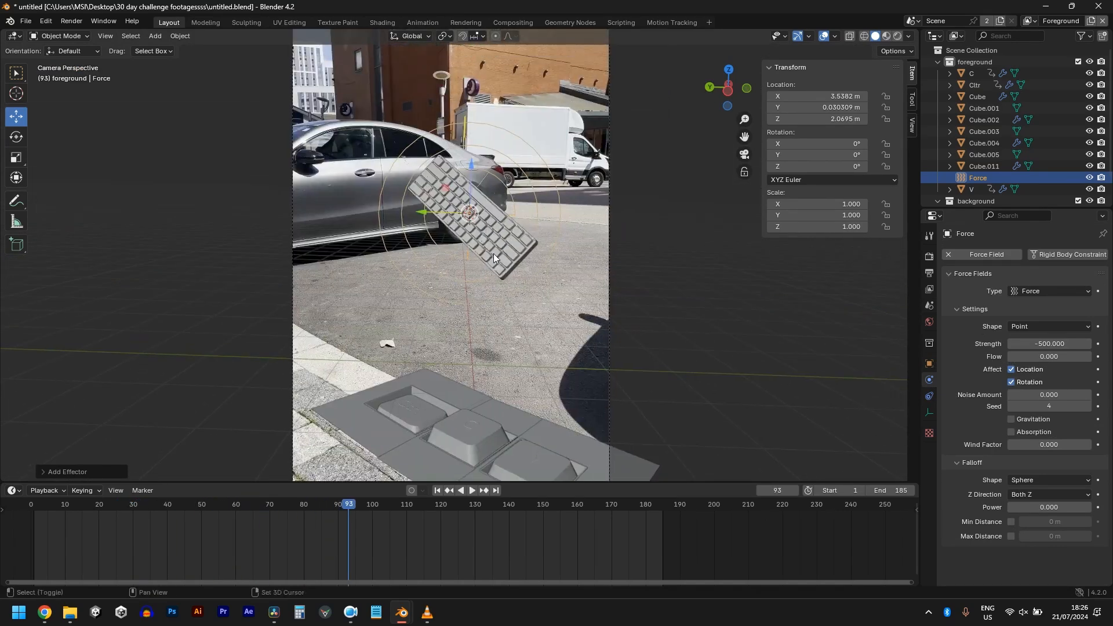
scroll(493, 253, "up", 1)
left_click(503, 230)
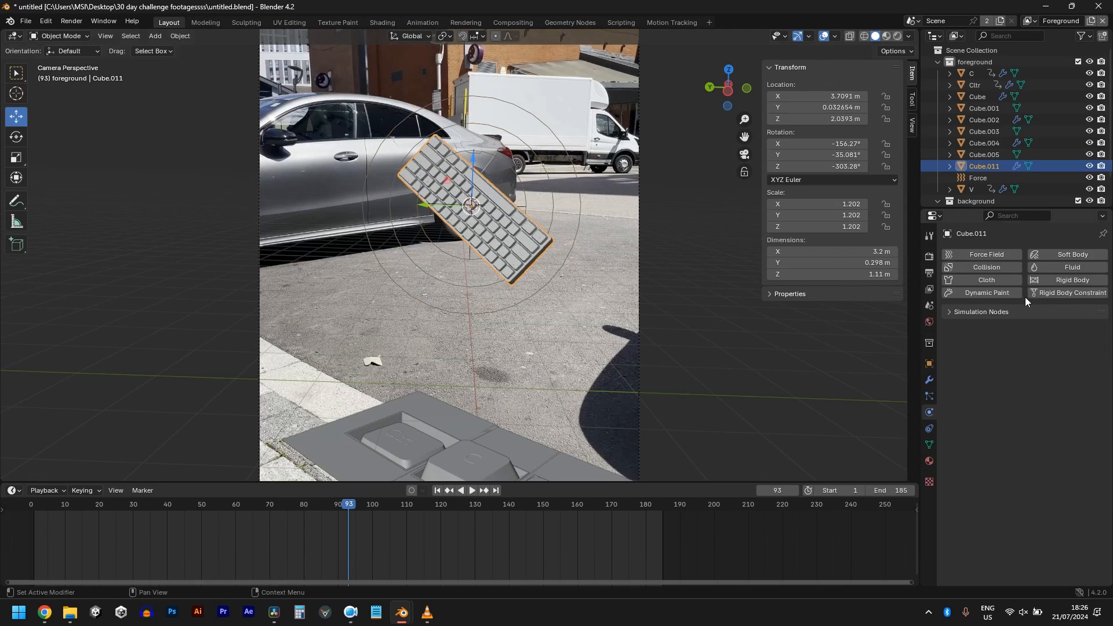
left_click(1064, 283)
left_click(1032, 345)
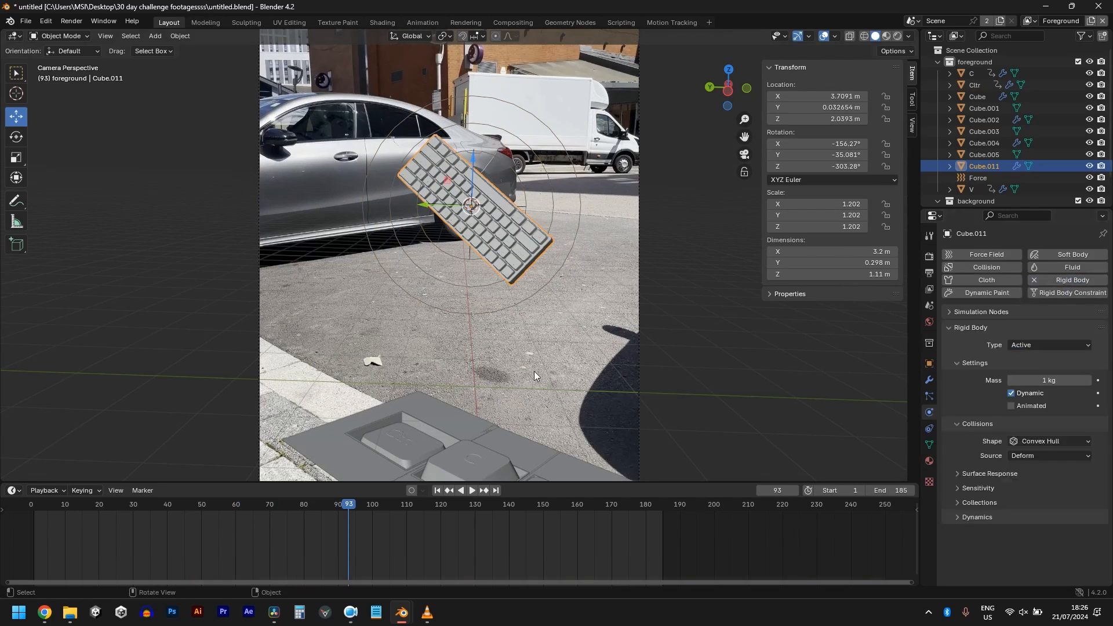
left_click(1058, 441)
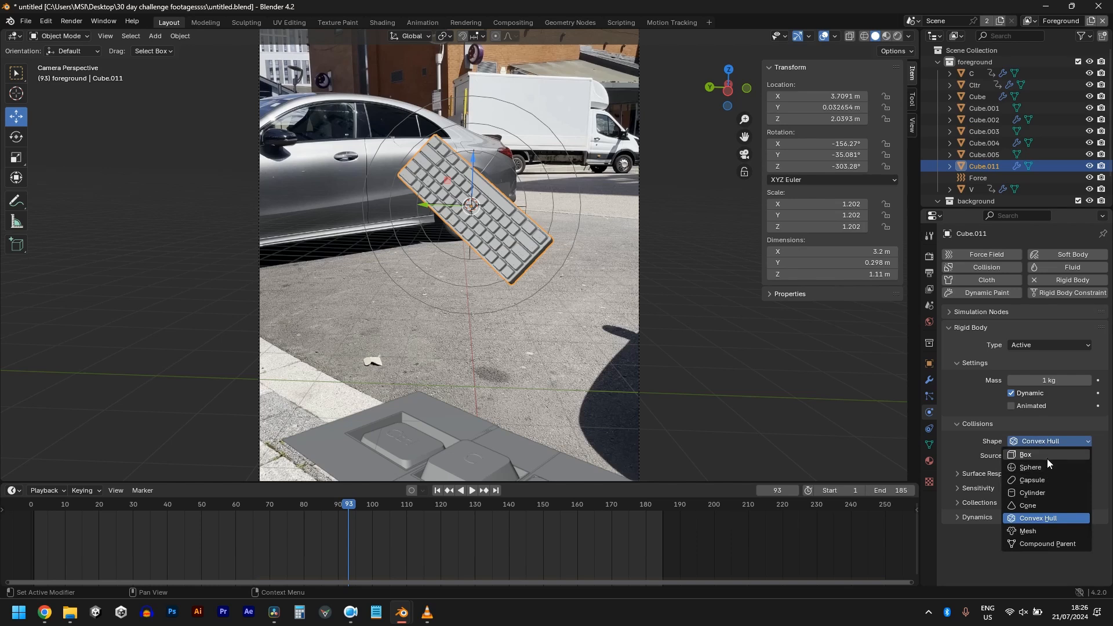
left_click(1047, 457)
- Examine the keyboard's box collision bounds from several sides and return to the camera view
middle_click_drag(580, 371, 525, 407)
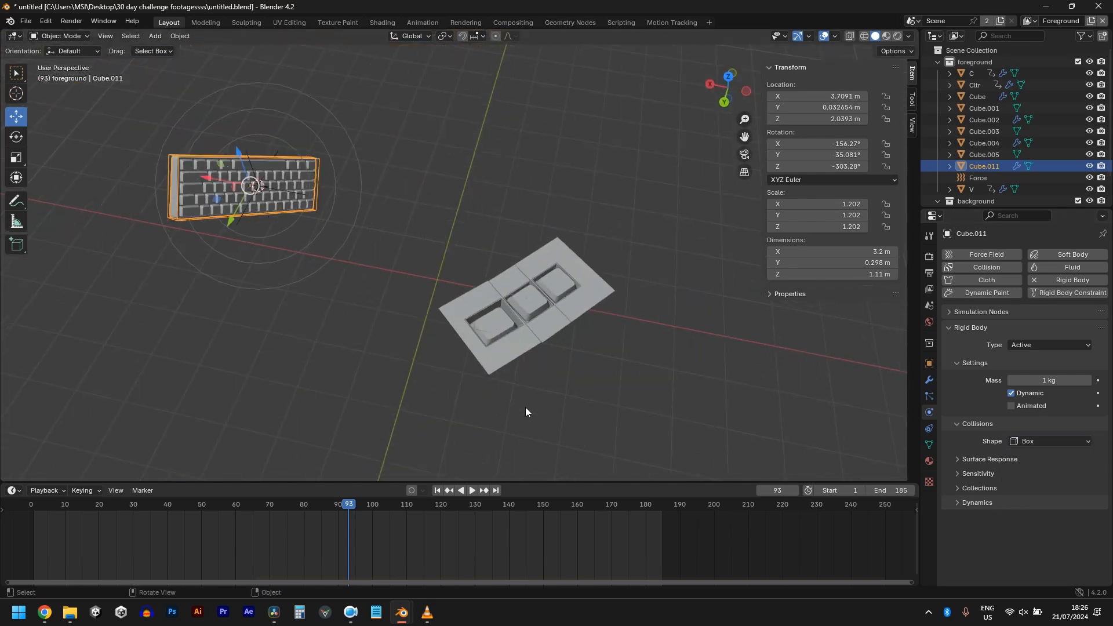
key("KP_Decimal")
middle_click_drag(390, 314, 650, 364)
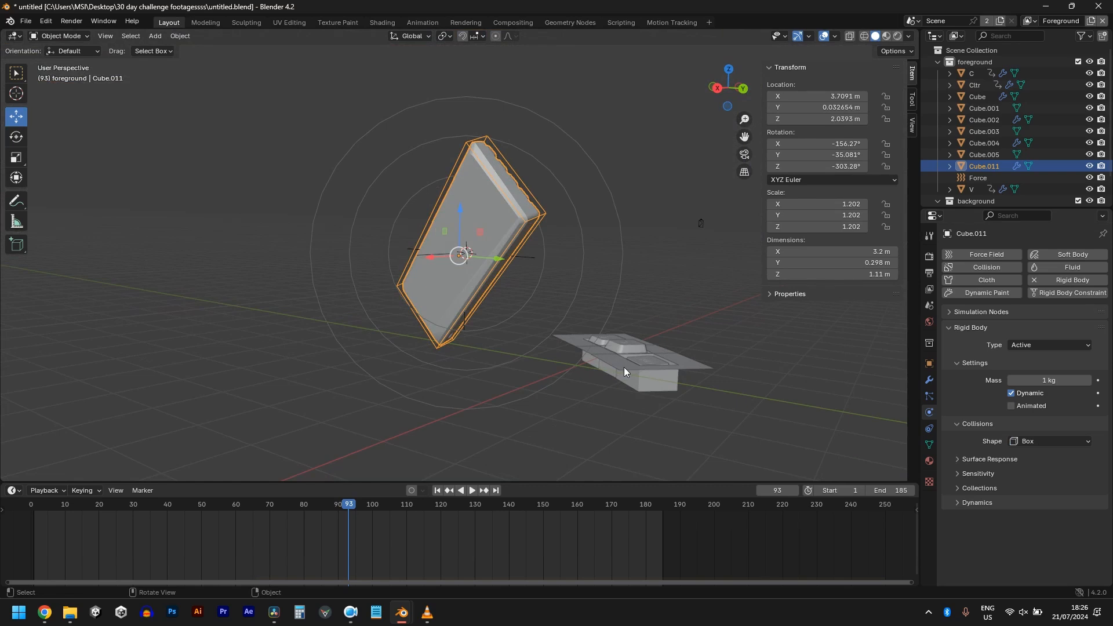
scroll(624, 367, "up", 2)
middle_click_drag(737, 311, 495, 192)
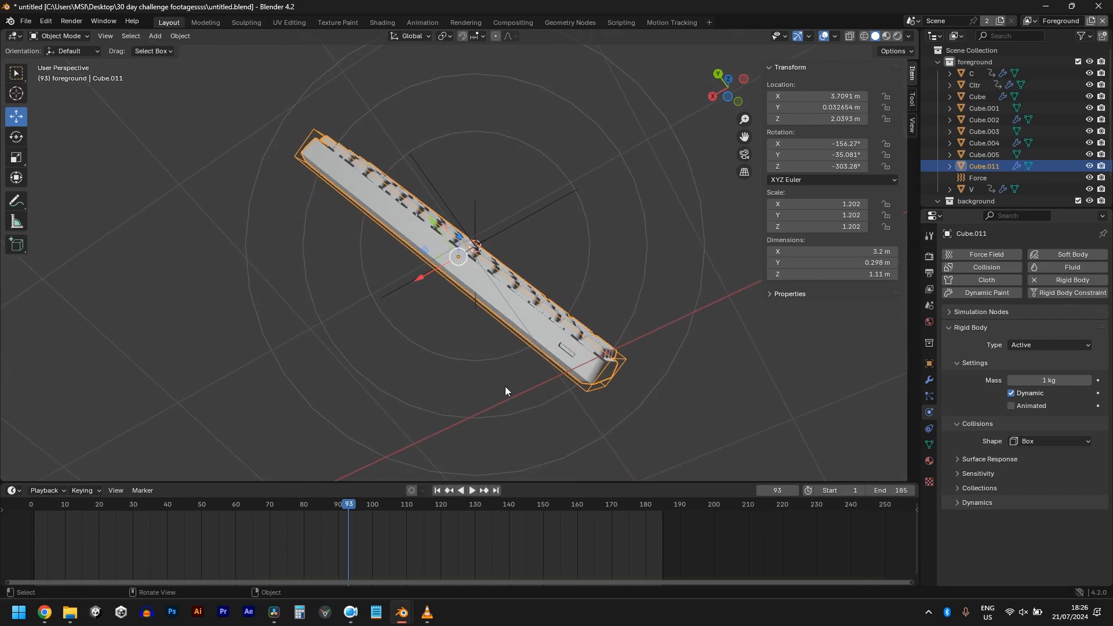
middle_click_drag(577, 402, 617, 284)
key("KP_0")
scroll(637, 295, "down", 2)
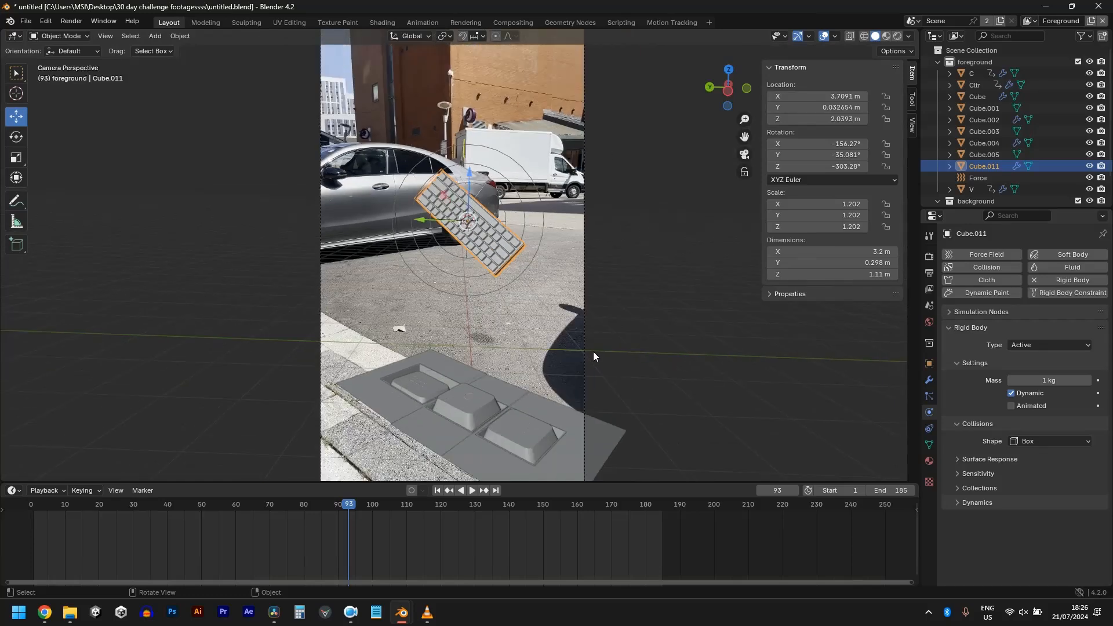
- Play back the rigid body simulation from shortly before frame 66 to check the keyboard's motion
key("shift+Left")
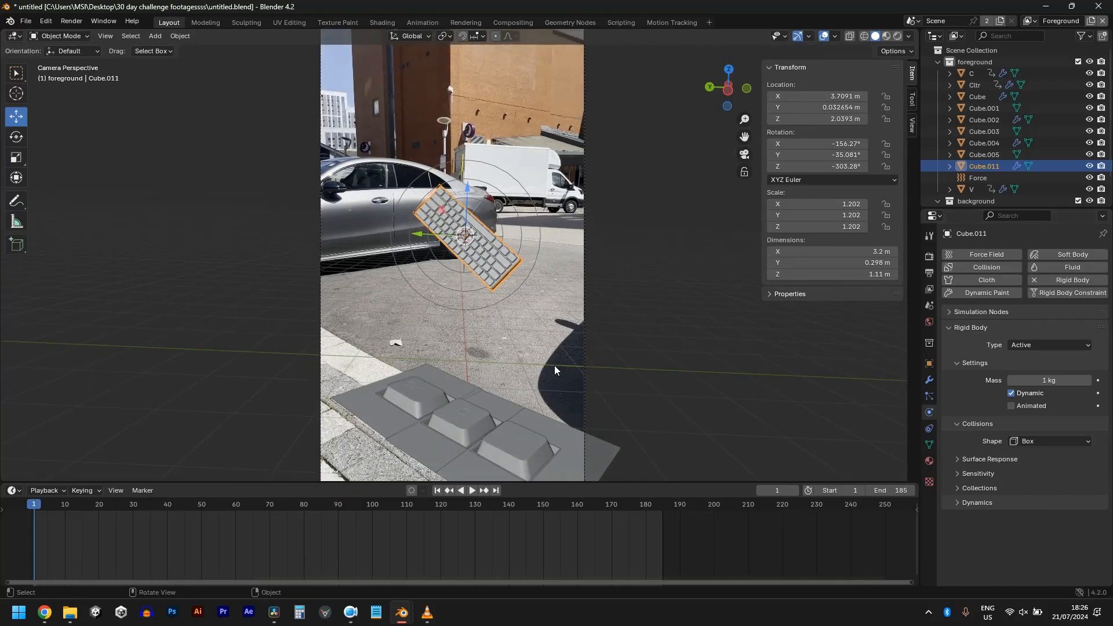
left_click(222, 503)
key("space")
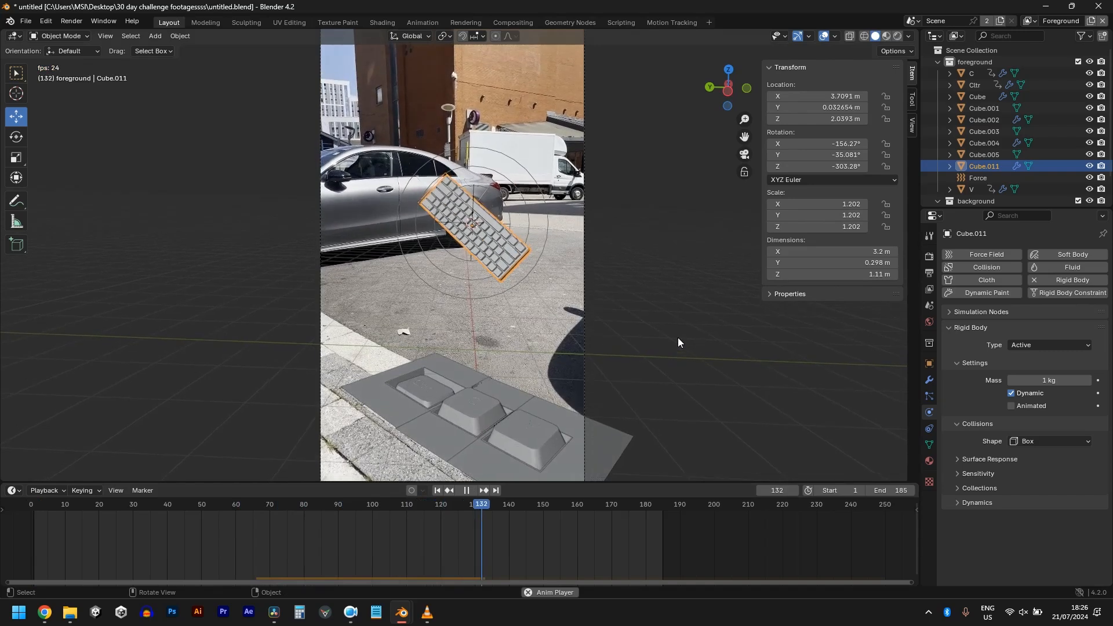
key("Escape")
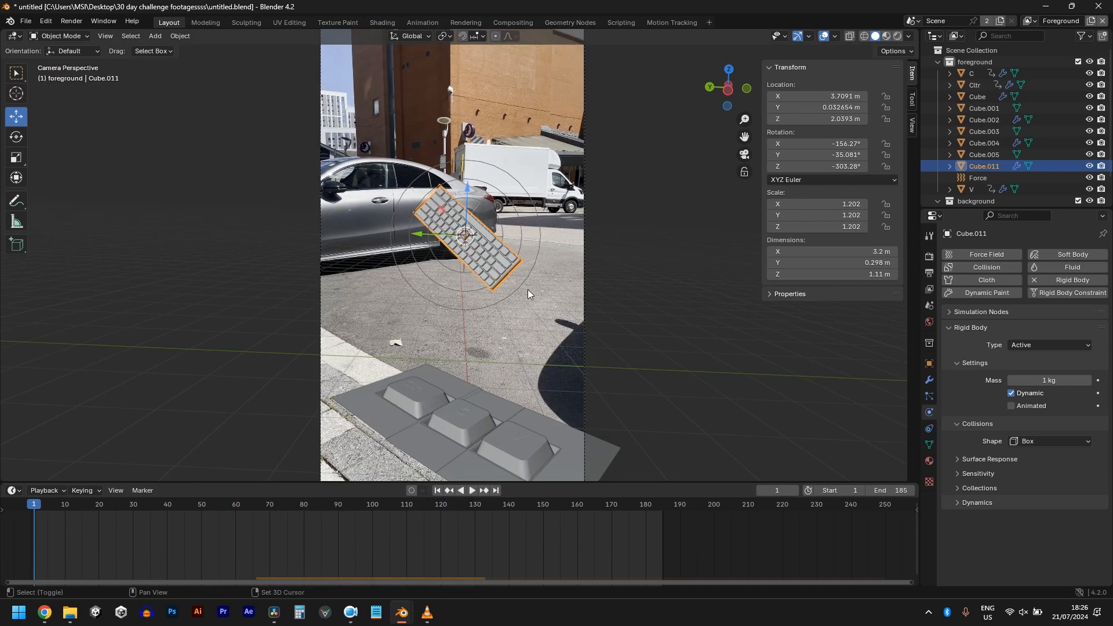
- Duplicate the keyboard, place the copy above the original, and keyframe its scale at frame 66
key("shift+d")
left_click(558, 240)
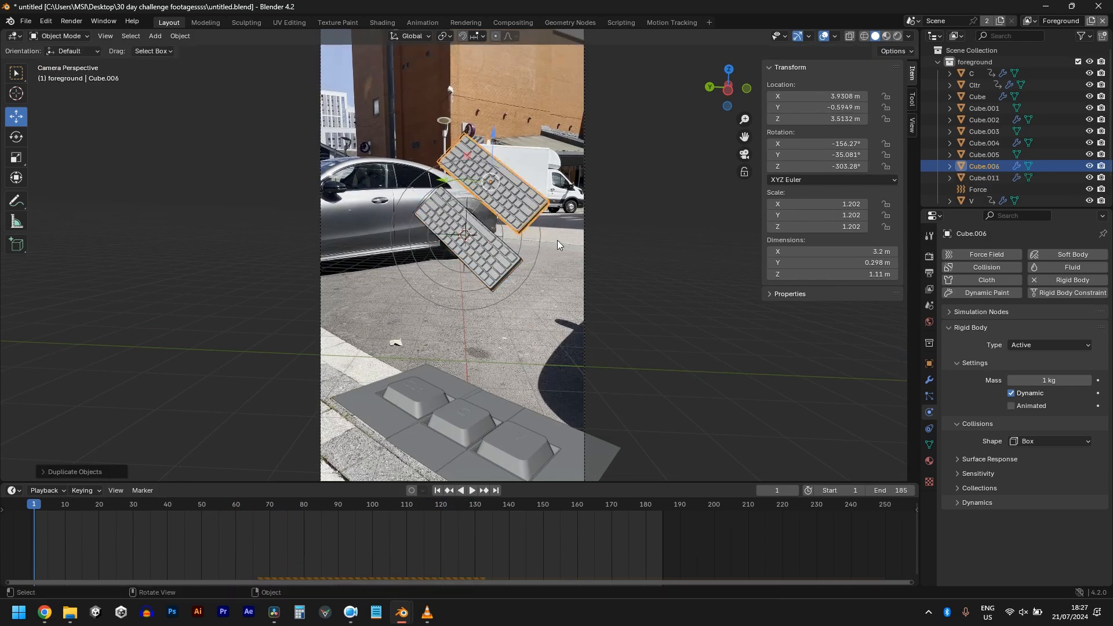
left_click_drag(295, 500, 255, 531)
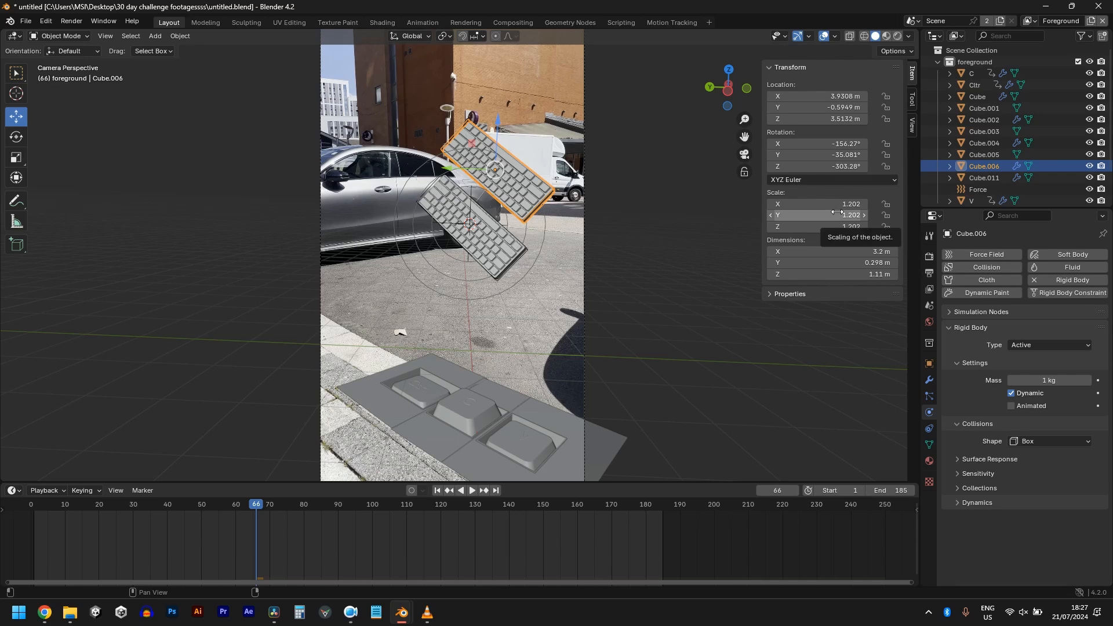
key("i")
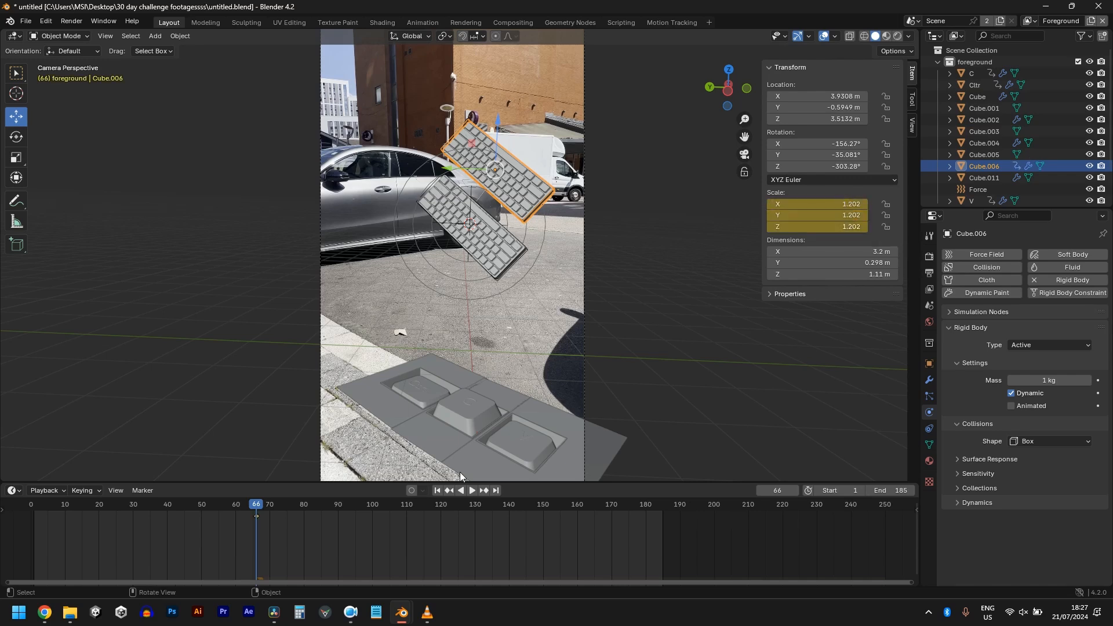
- At frame 65, set and keyframe the duplicate keyboard's scale at 0.0001 on all axes, and play back the animation
key("Left")
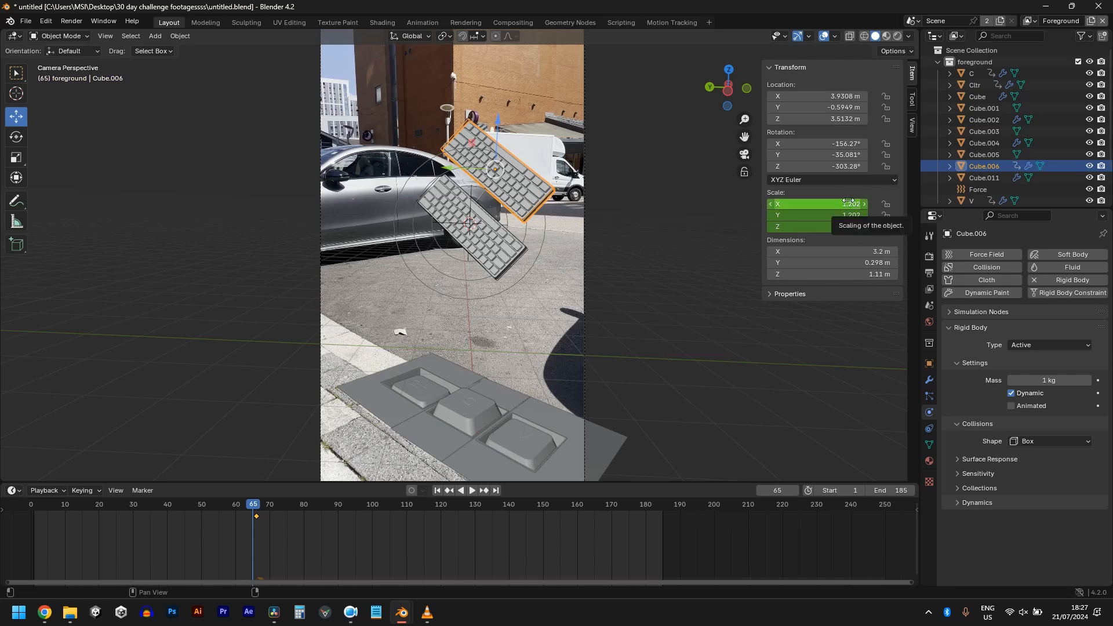
left_click_drag(849, 203, 850, 226)
type(".0001")
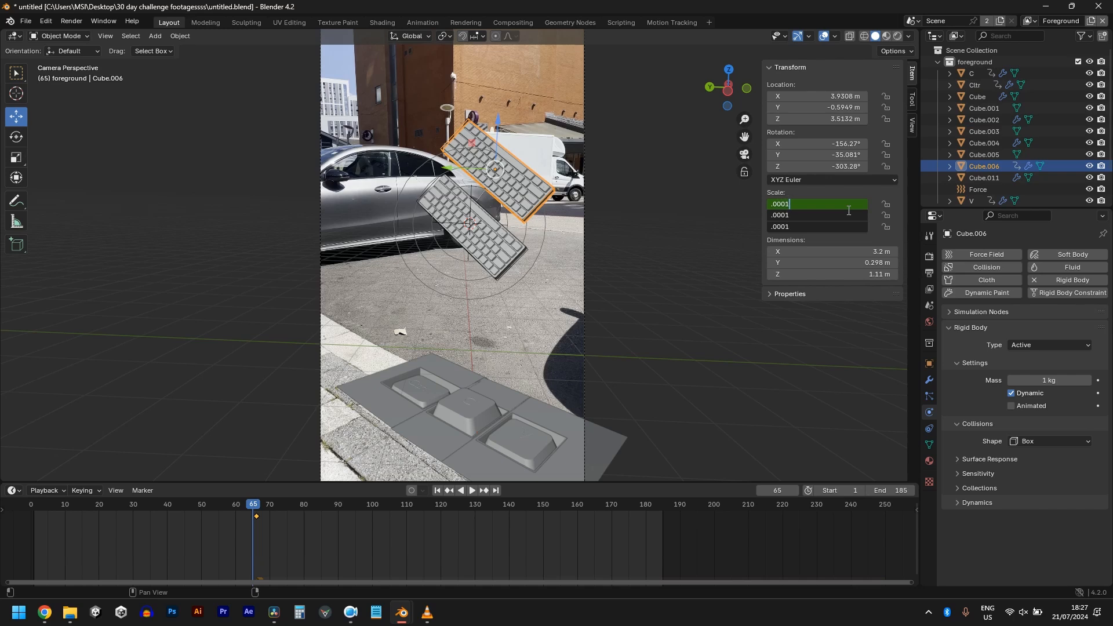
key("Return")
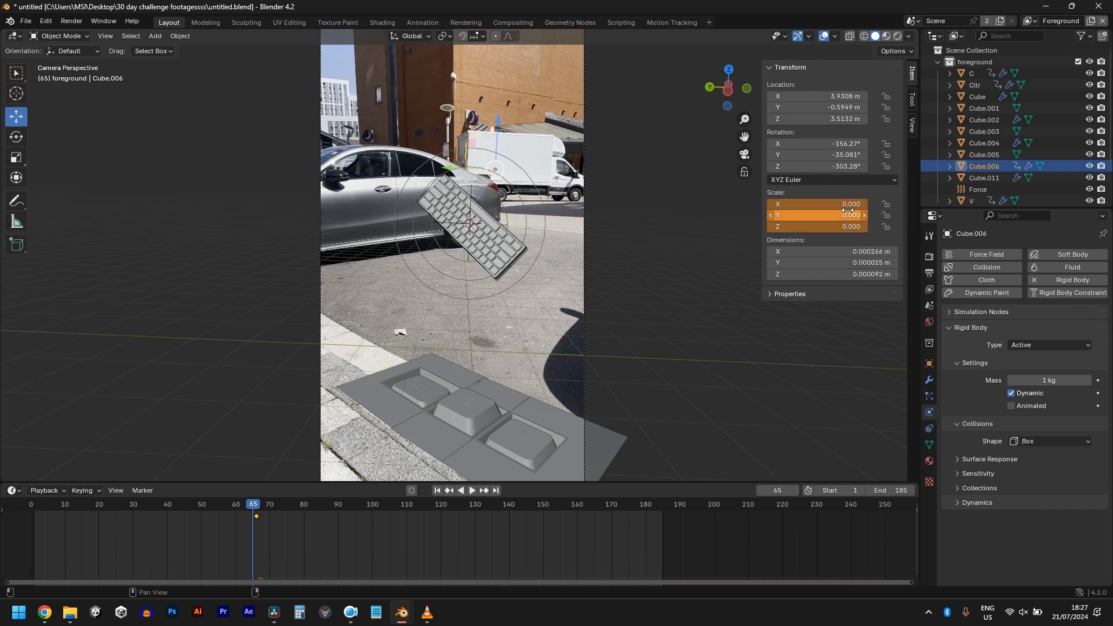
key("i")
left_click_drag(224, 509, 171, 510)
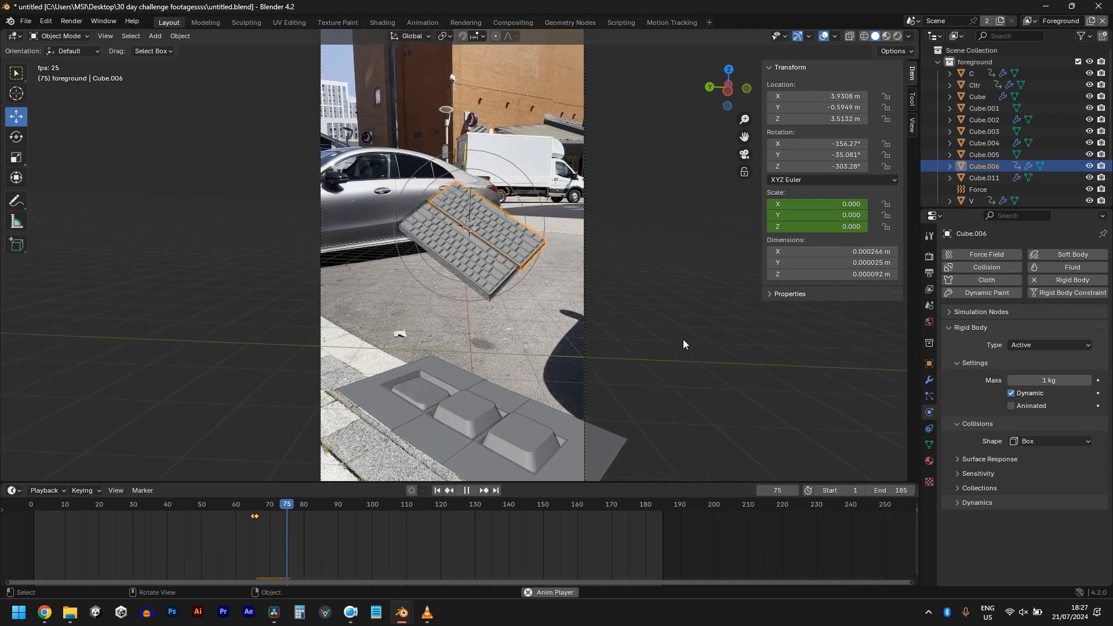
key("Escape")
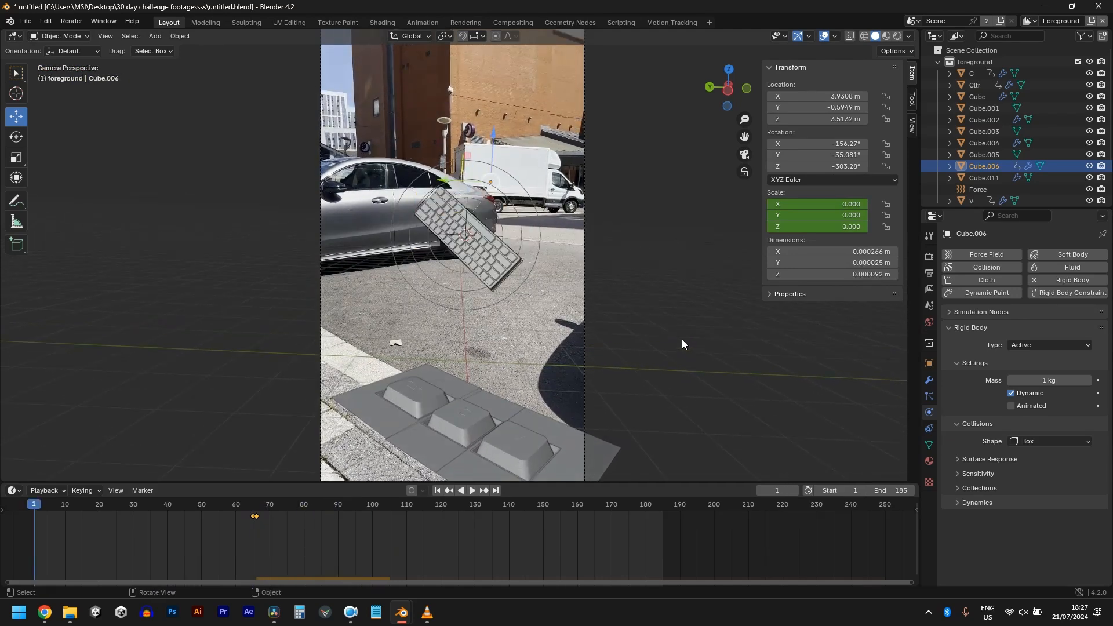
- Lower the duplicate keyboard along Z to about 2.37 m and replay the simulation from frame 56 in the camera view
middle_click_drag(681, 339, 425, 190)
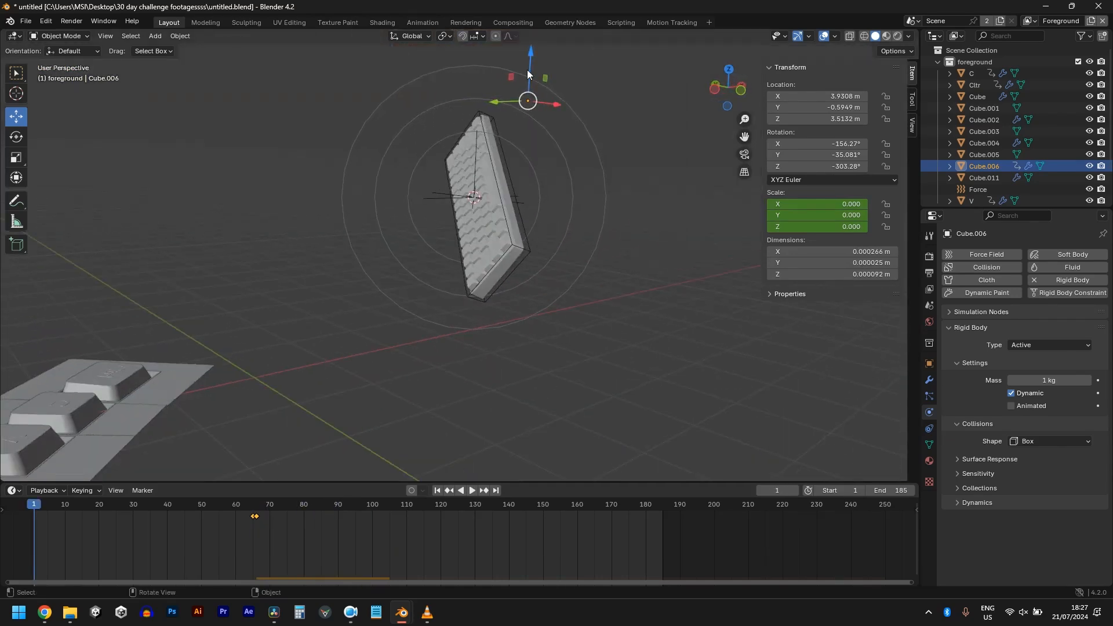
left_click_drag(528, 73, 521, 156)
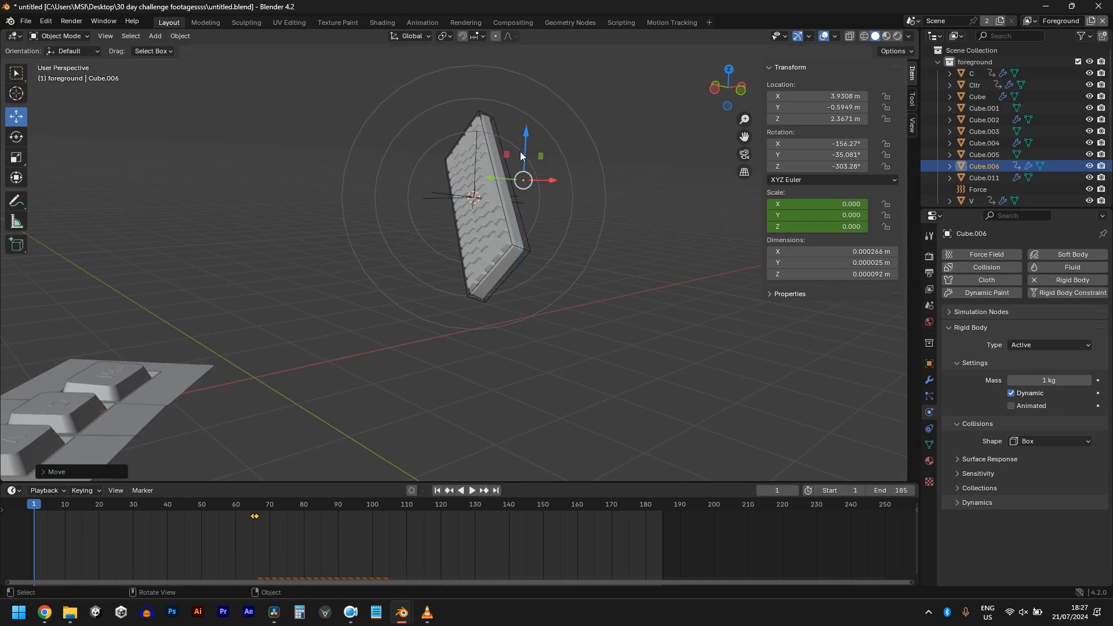
left_click(224, 511)
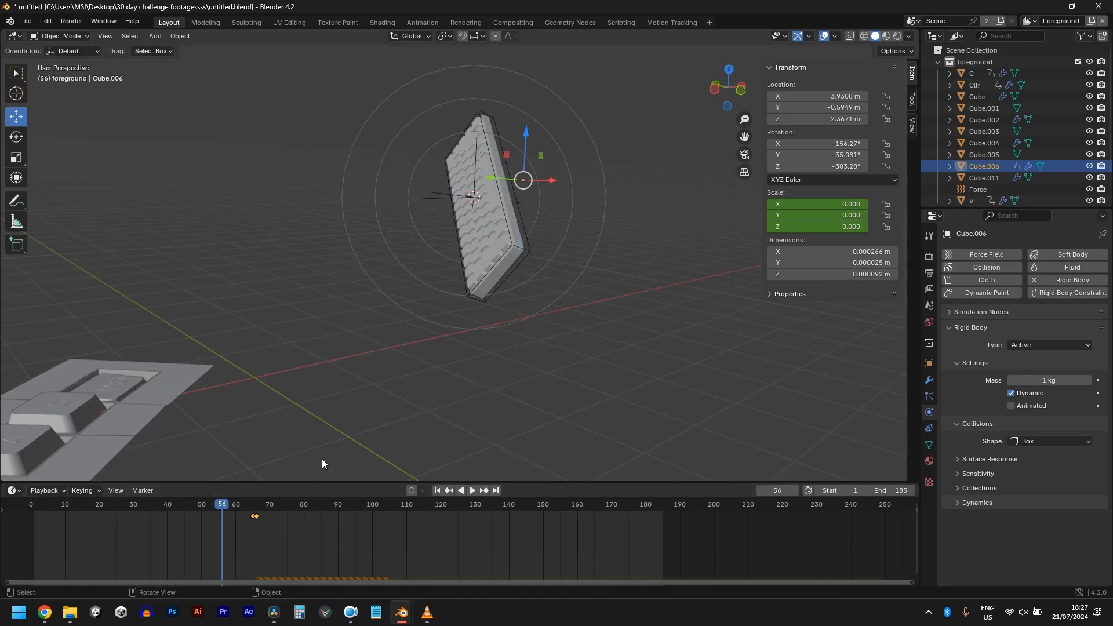
key("KP_0")
key("space")
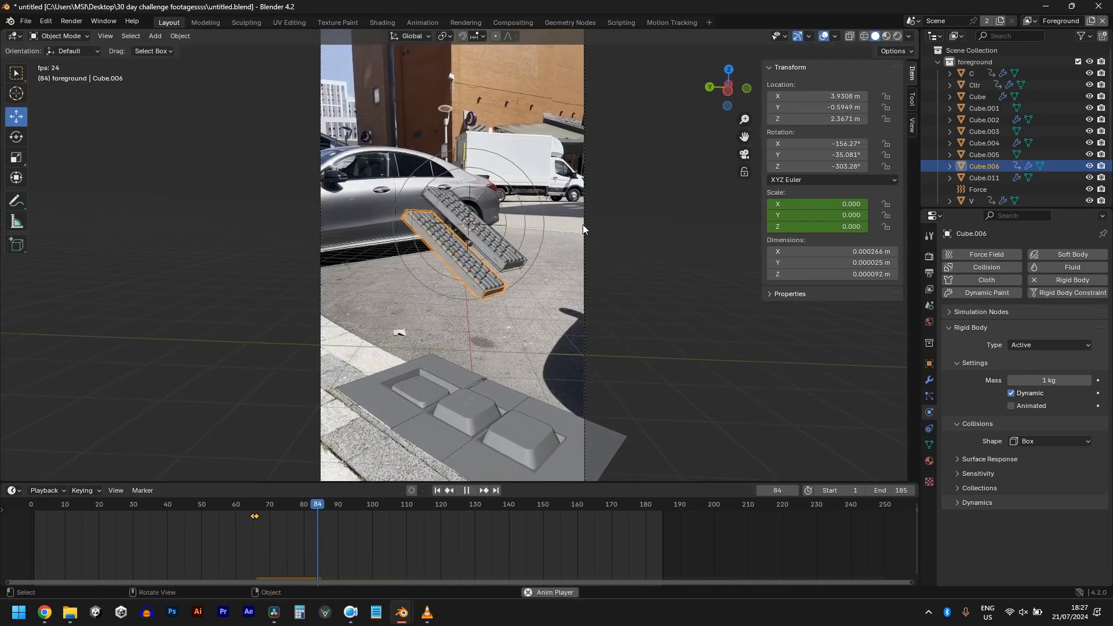
key("space")
key("shift+Left")
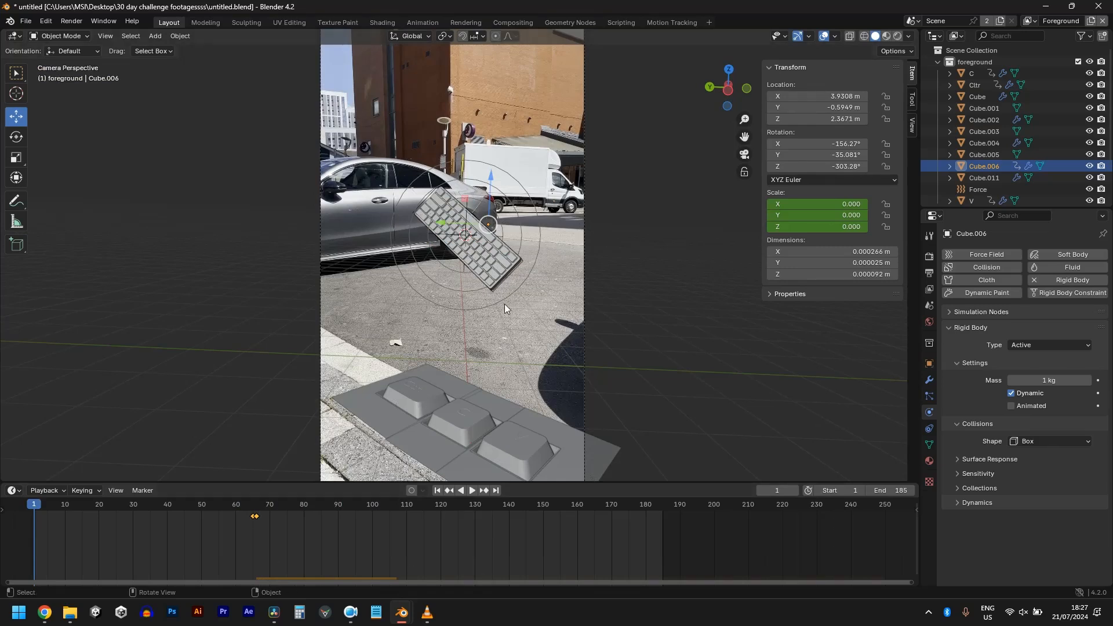
- Find the V keycap's press at frame 97, duplicate the second keyboard in place, and shift the copy's scale keyframes to that frame
left_click(516, 450)
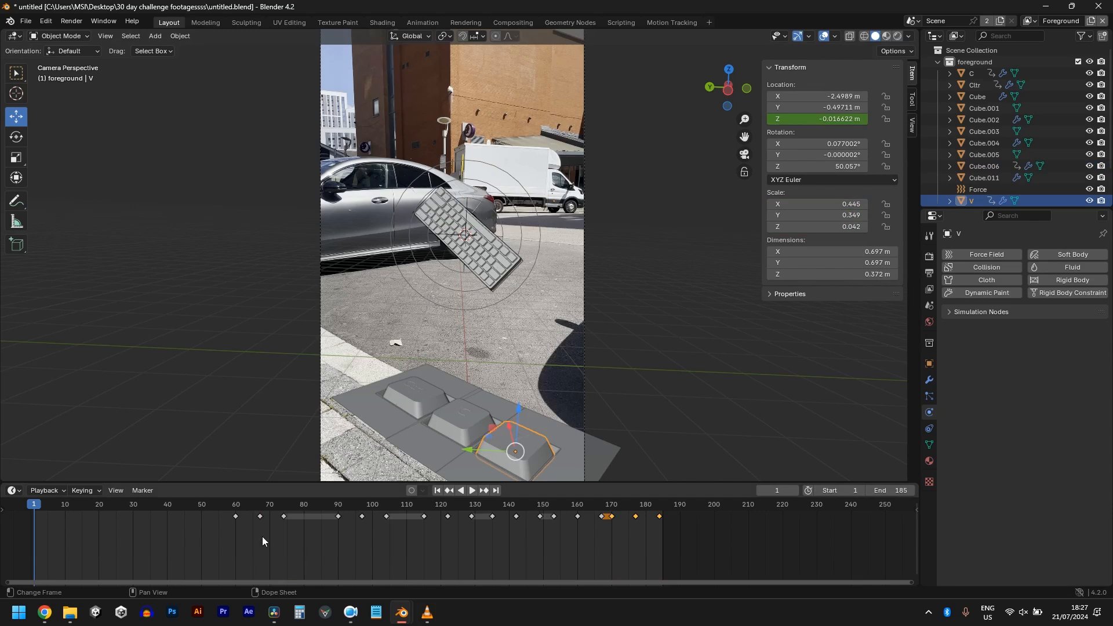
left_click_drag(240, 510, 360, 530)
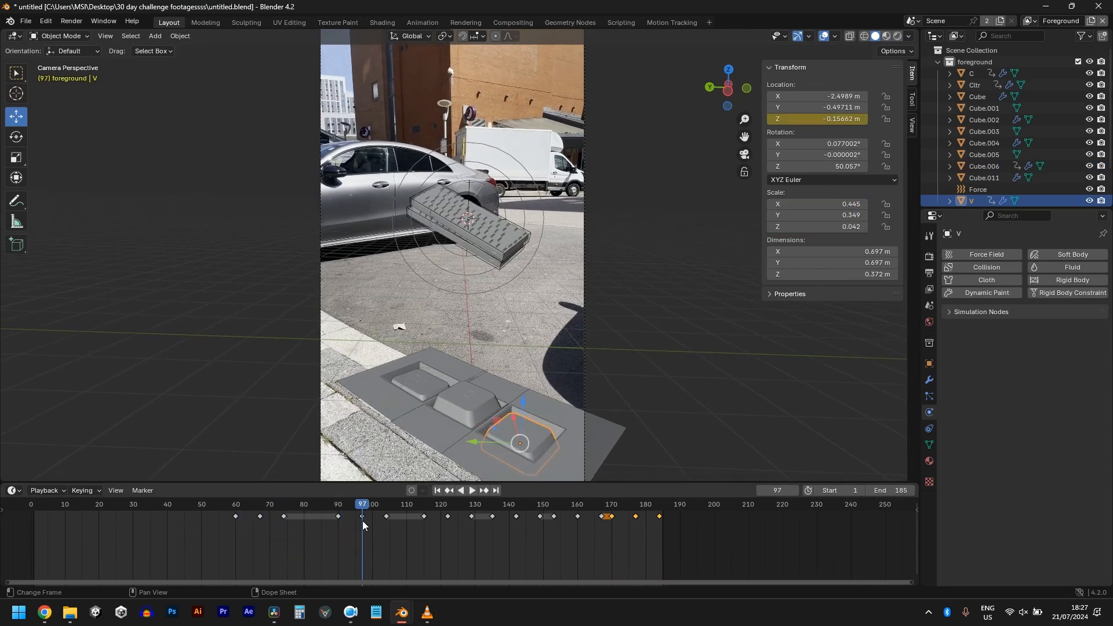
left_click(473, 253)
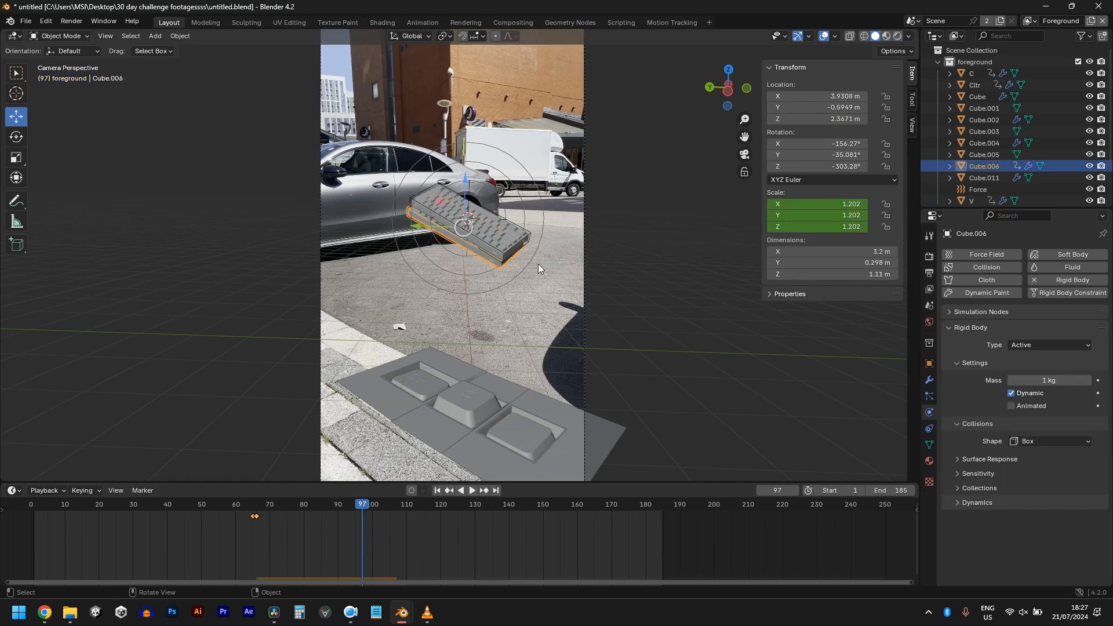
key("shift+d")
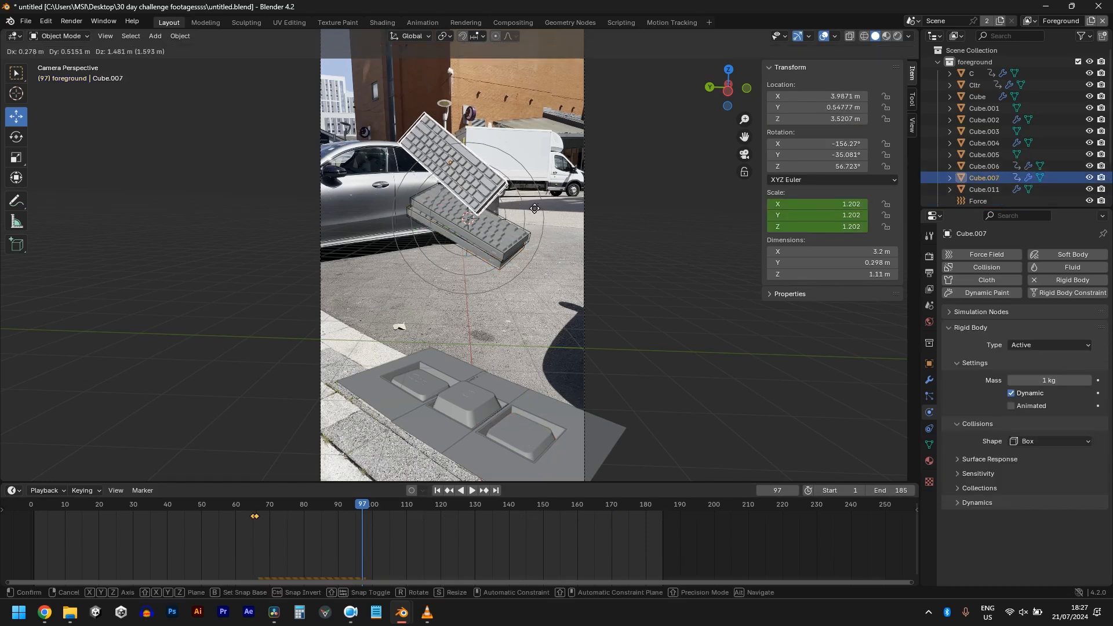
right_click(535, 208)
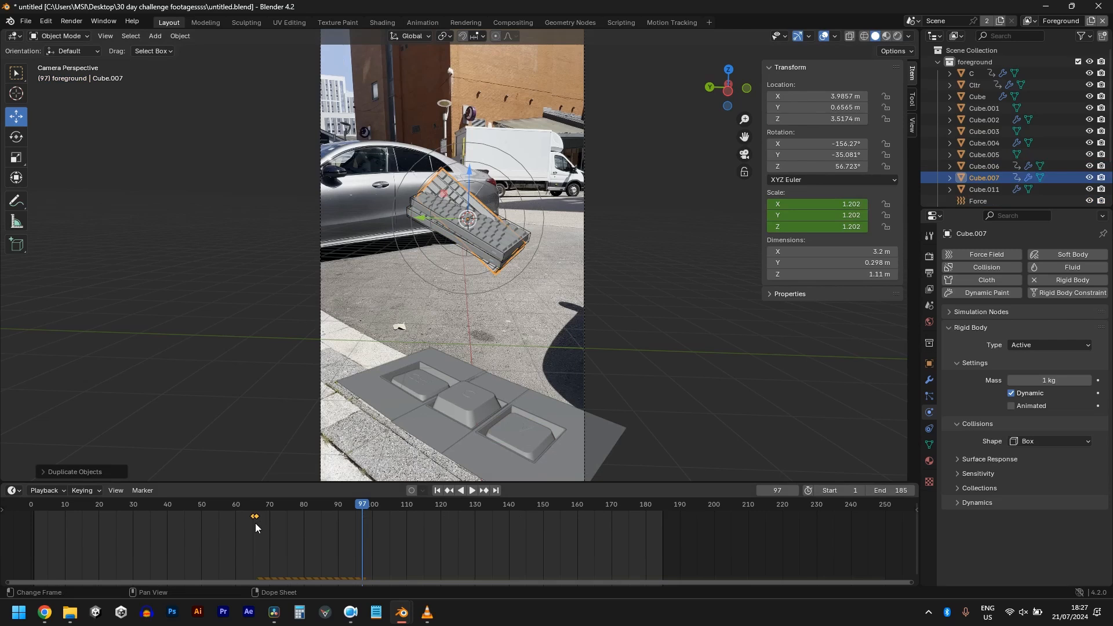
key("g")
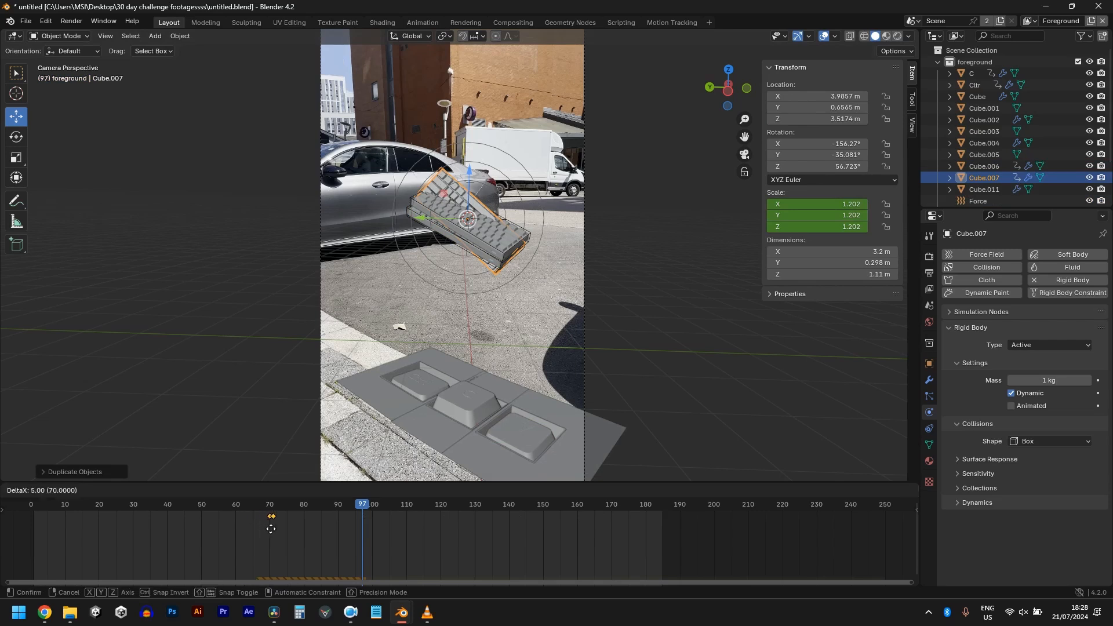
left_click(360, 561)
- Play back the simulation through frame 97 to check the third keyboard's appearance, and scrub back toward the start
left_click_drag(362, 507, 302, 507)
key("space")
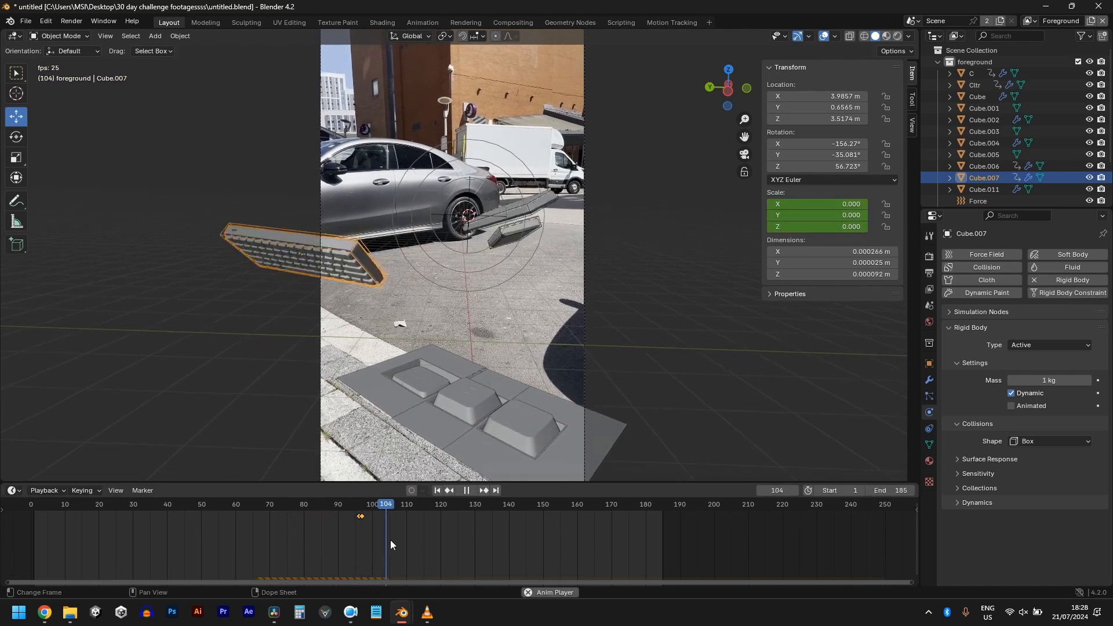
key("space")
left_click_drag(350, 508, 51, 515)
- Find the V keycap's press at frame 122, duplicate the third keyboard in place, and shift the copy's scale keyframes to that frame
left_click_drag(348, 517, 448, 516)
left_click(507, 437)
left_click(385, 508)
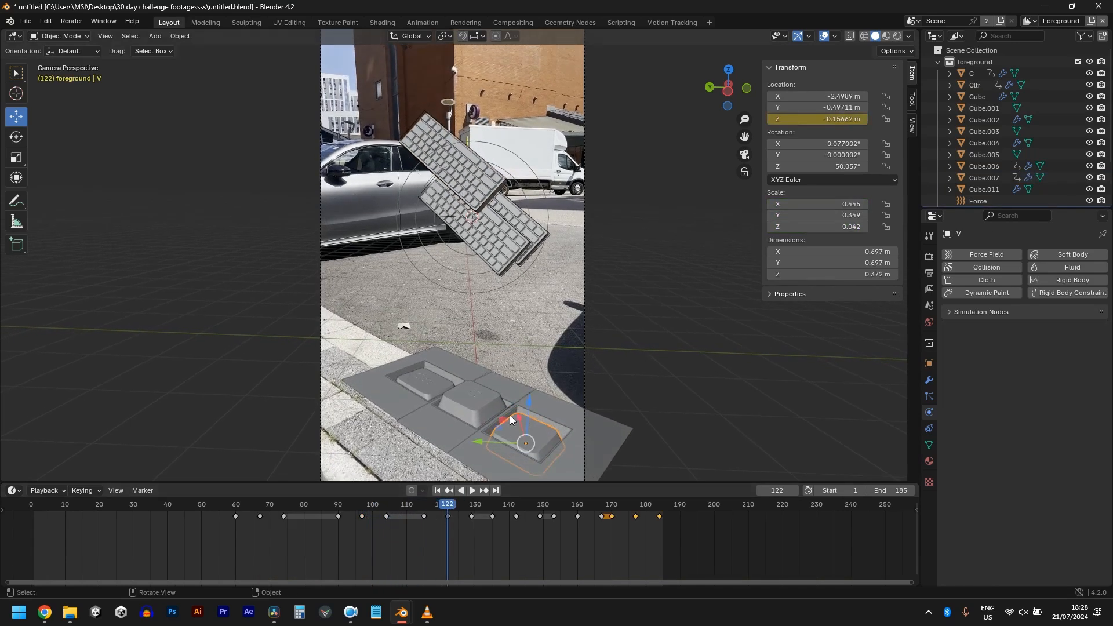
left_click(497, 202)
key("g")
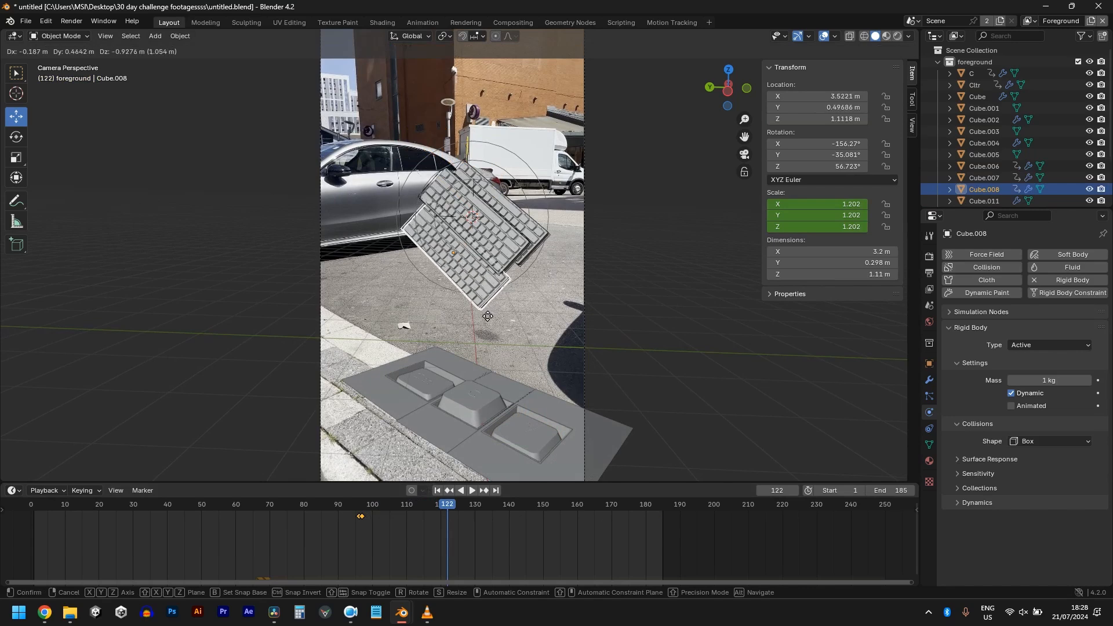
right_click(488, 316)
key("g")
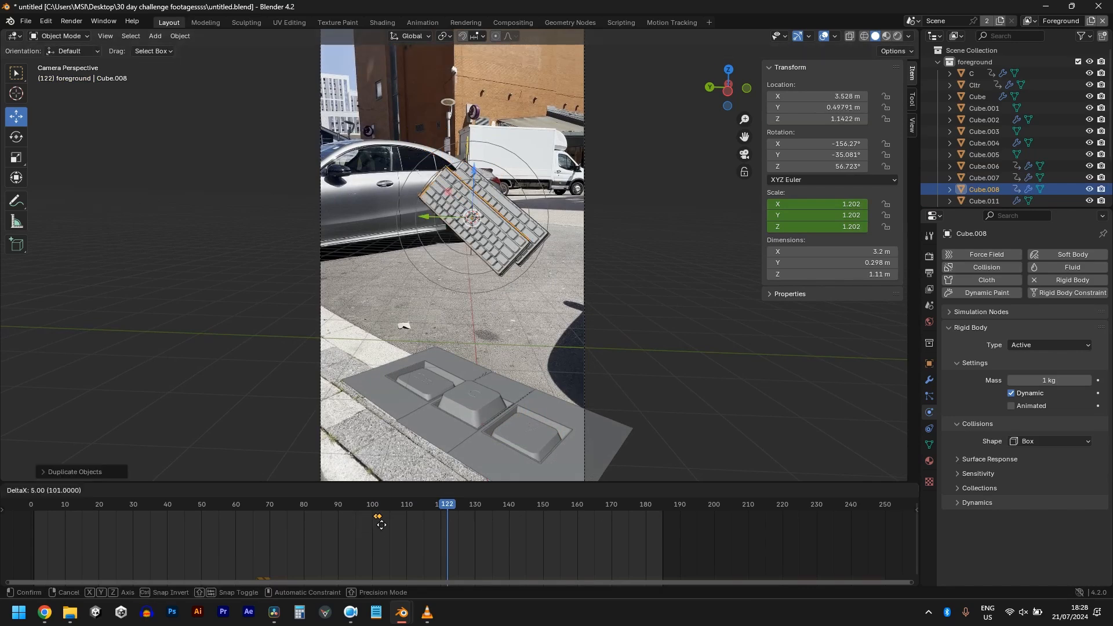
left_click(446, 527)
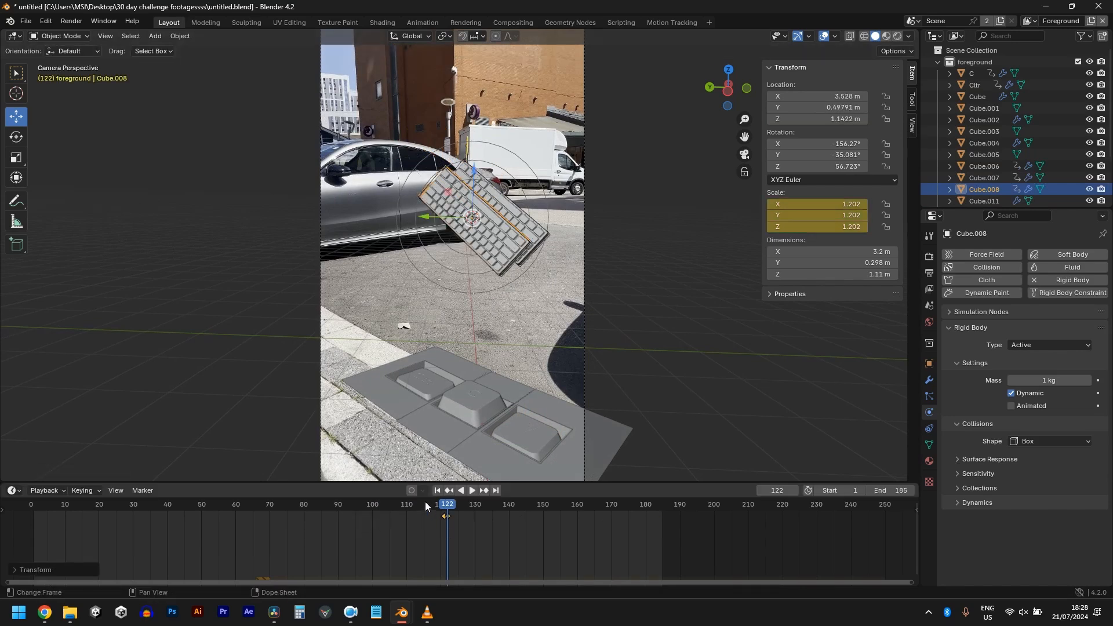
- Play back the simulation past frame 122 to check the newest keyboard's appearance
left_click(425, 504)
key("space")
left_click(210, 512)
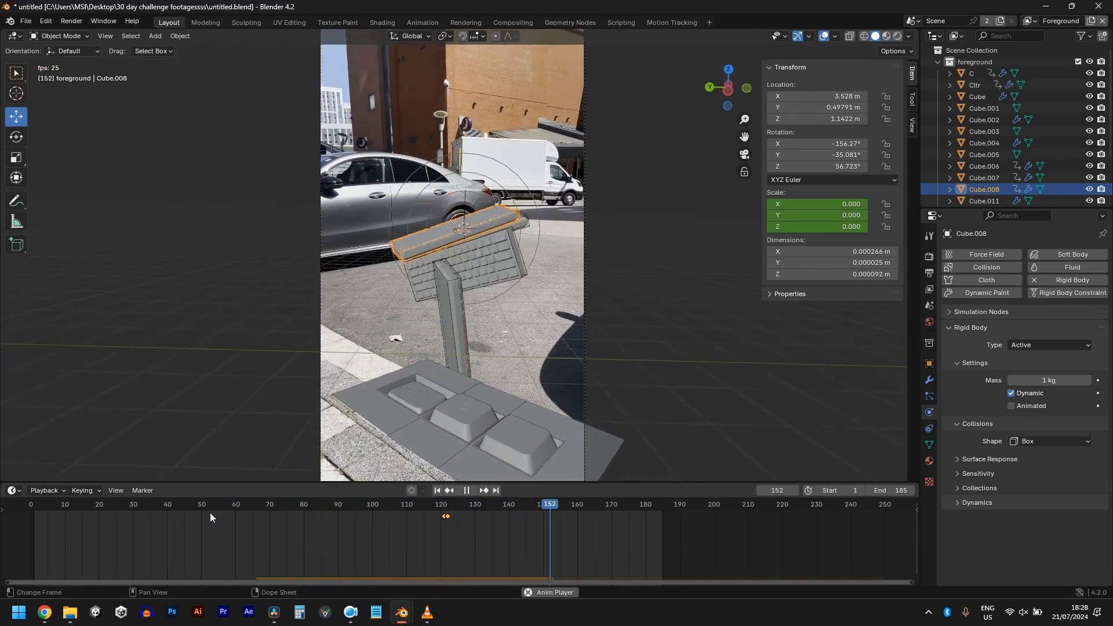
key("space")
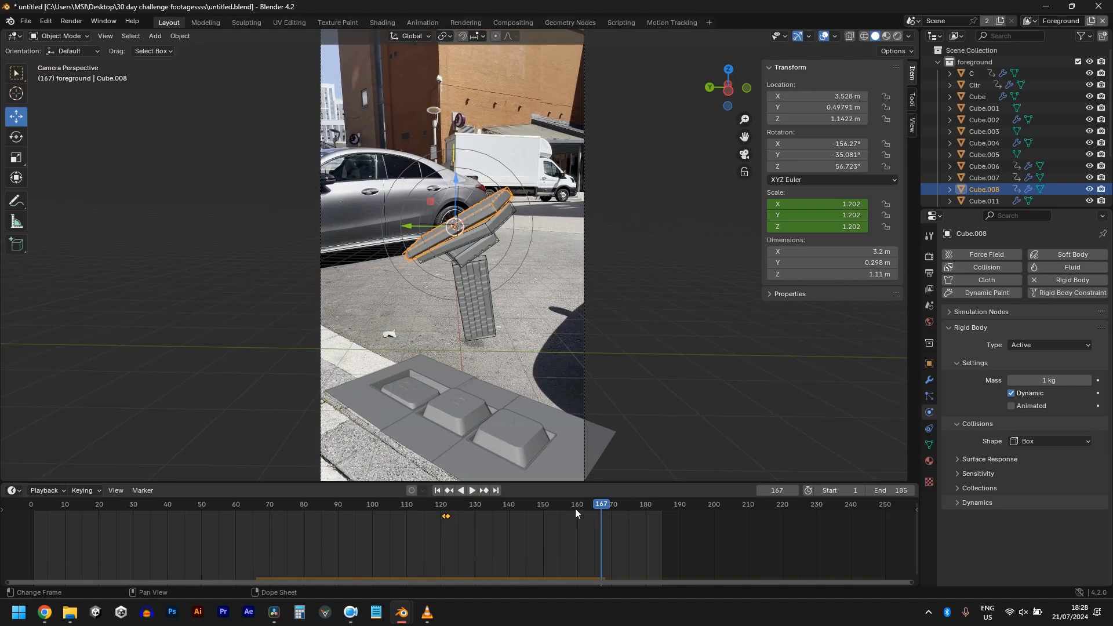
- Select the V keycap and advance from frame 122 to its press at frame 142
key("Down")
left_click(507, 446)
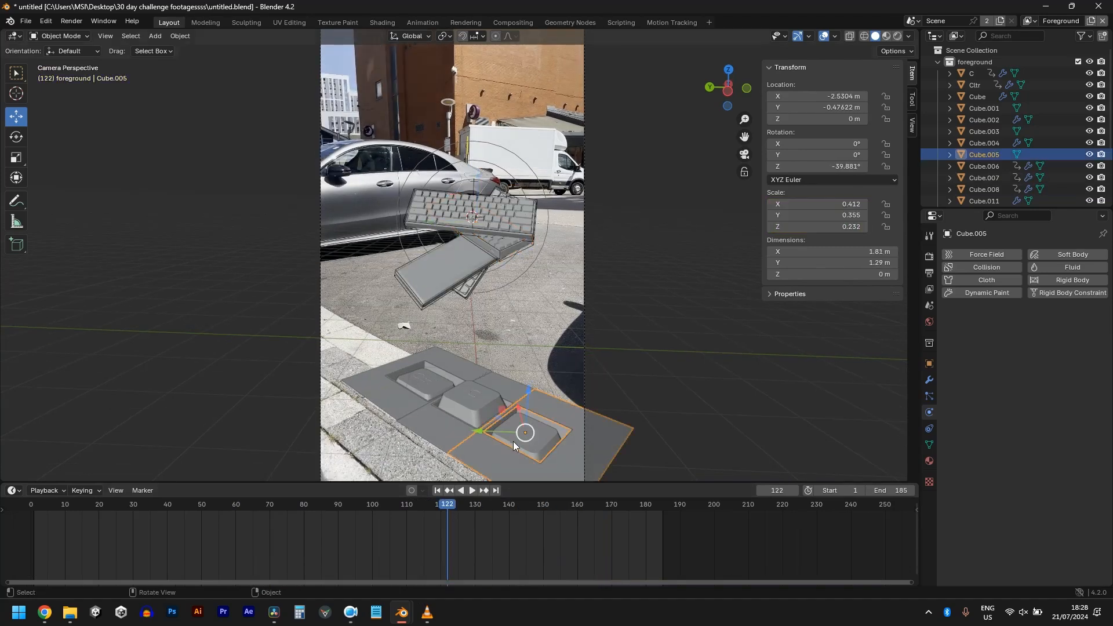
left_click(514, 443)
key("space")
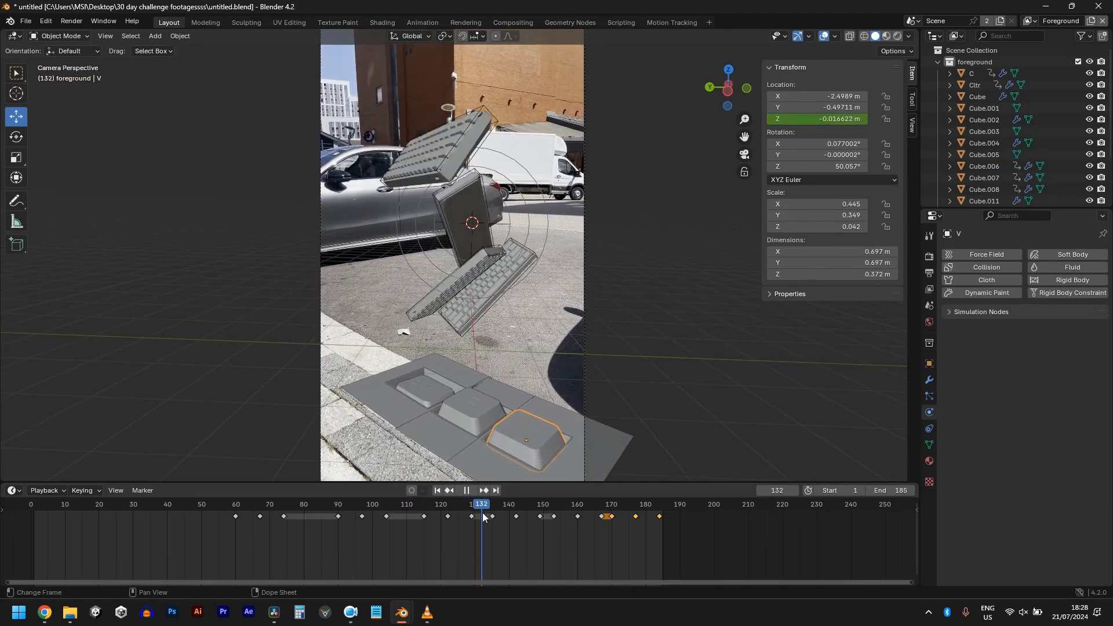
key("space")
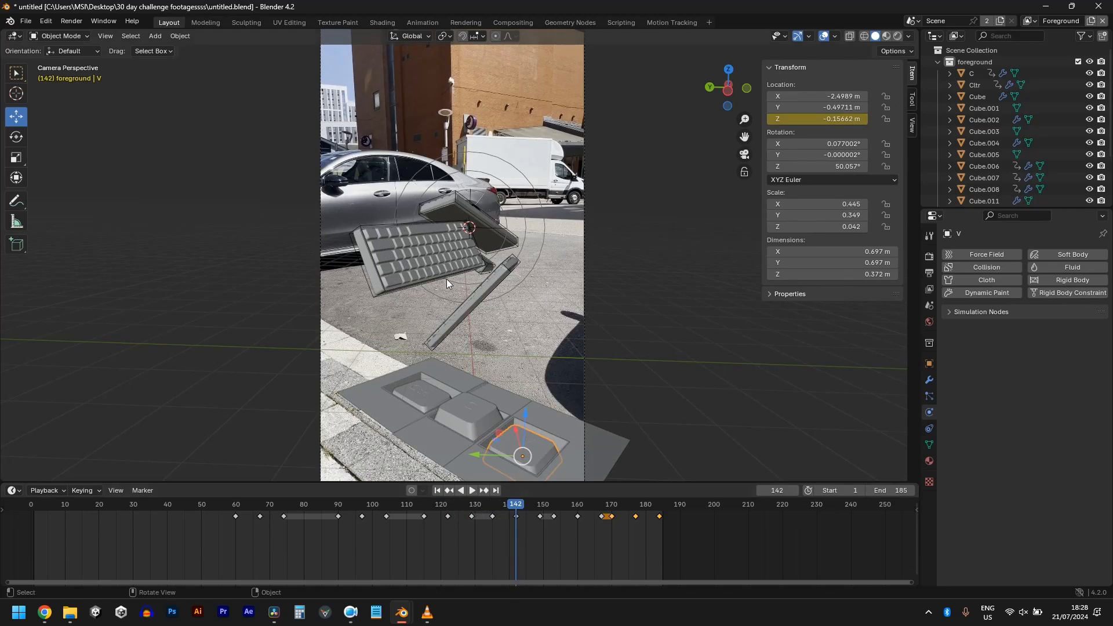
- Duplicate the keyboard keyed at frame 97 to about X 3.88, Y -0.86, Z 3 m and shift the copy's scale keyframes to frame 142
left_click(447, 280)
scroll(464, 295, "up", 1)
key("g")
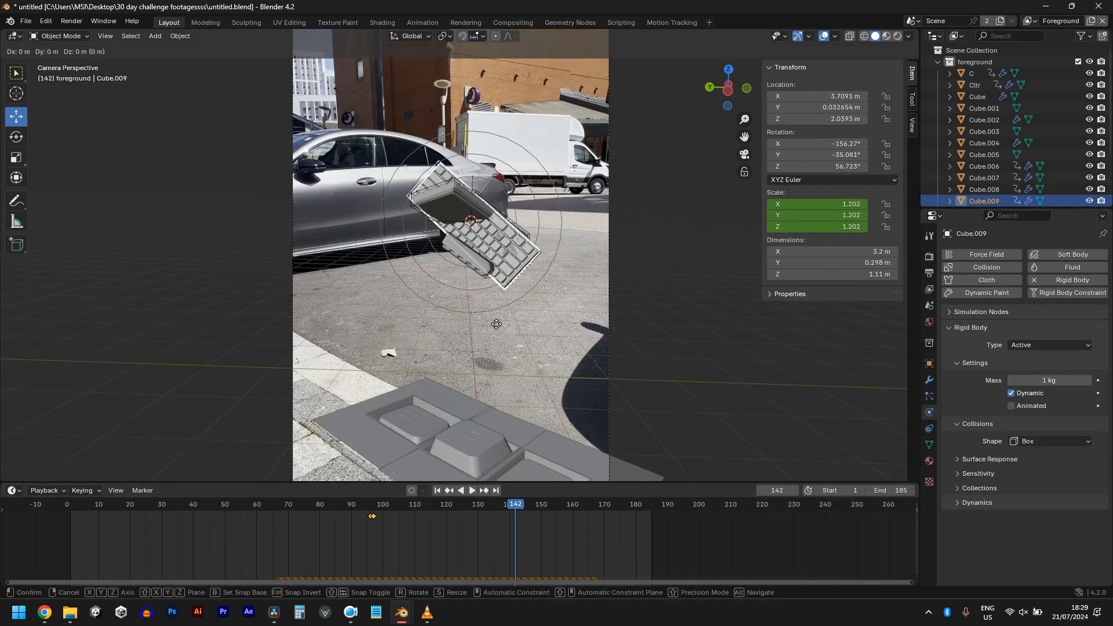
right_click(497, 324)
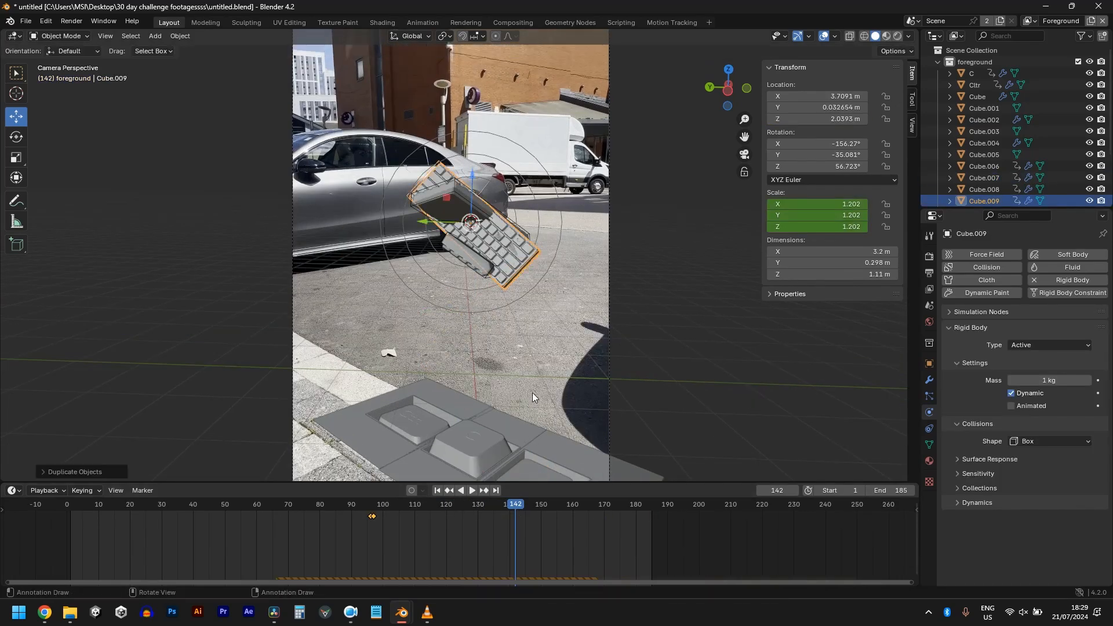
key("g")
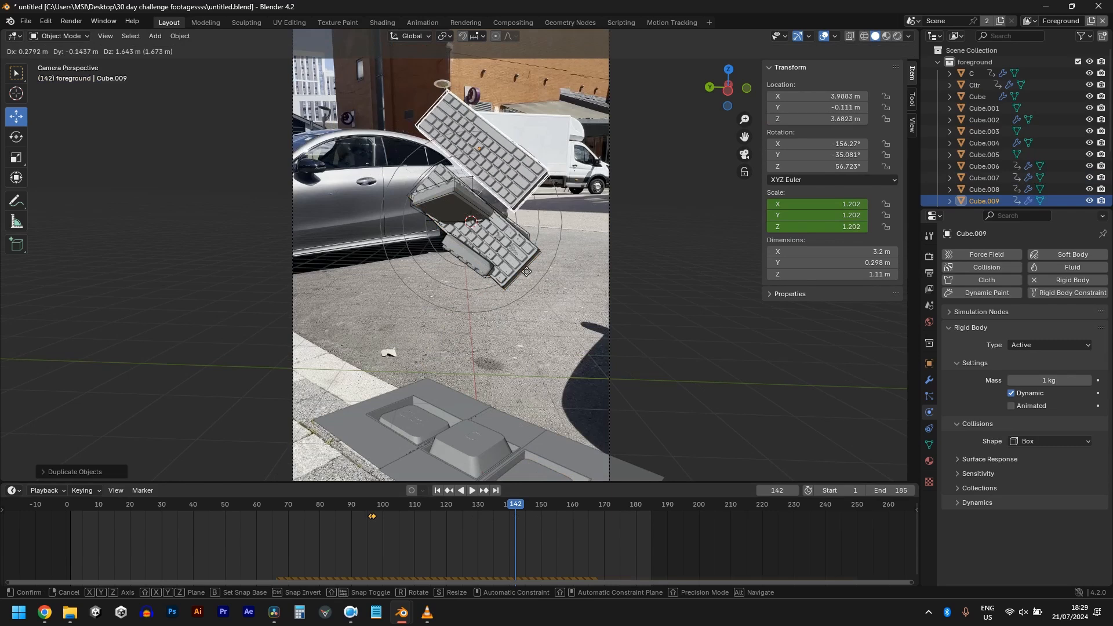
left_click(513, 187)
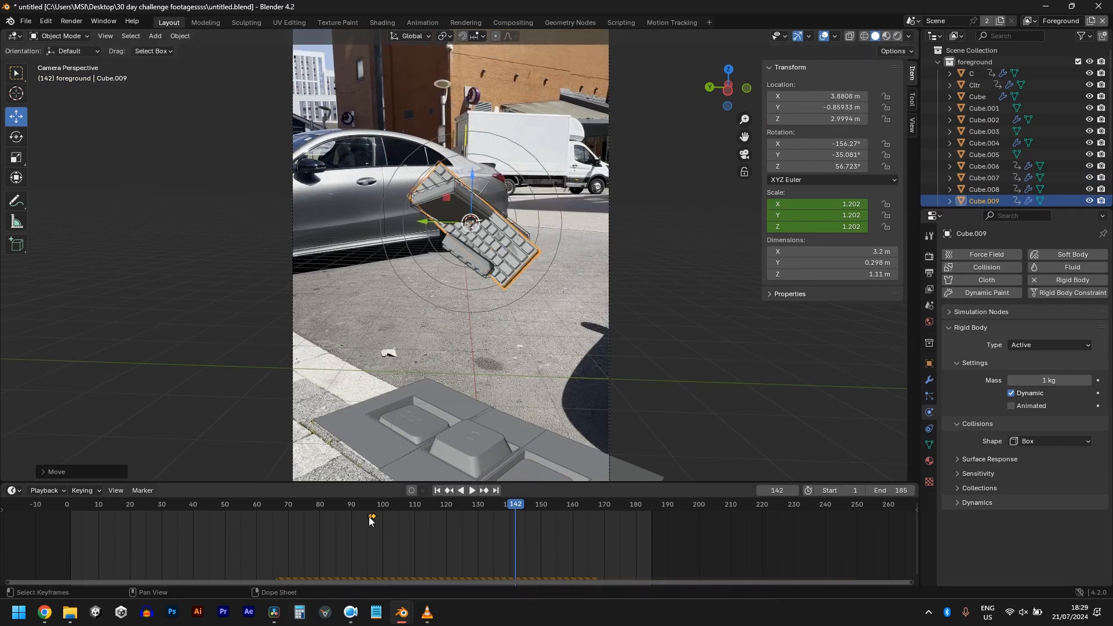
left_click_drag(372, 518, 401, 527)
left_click_drag(508, 579, 511, 583)
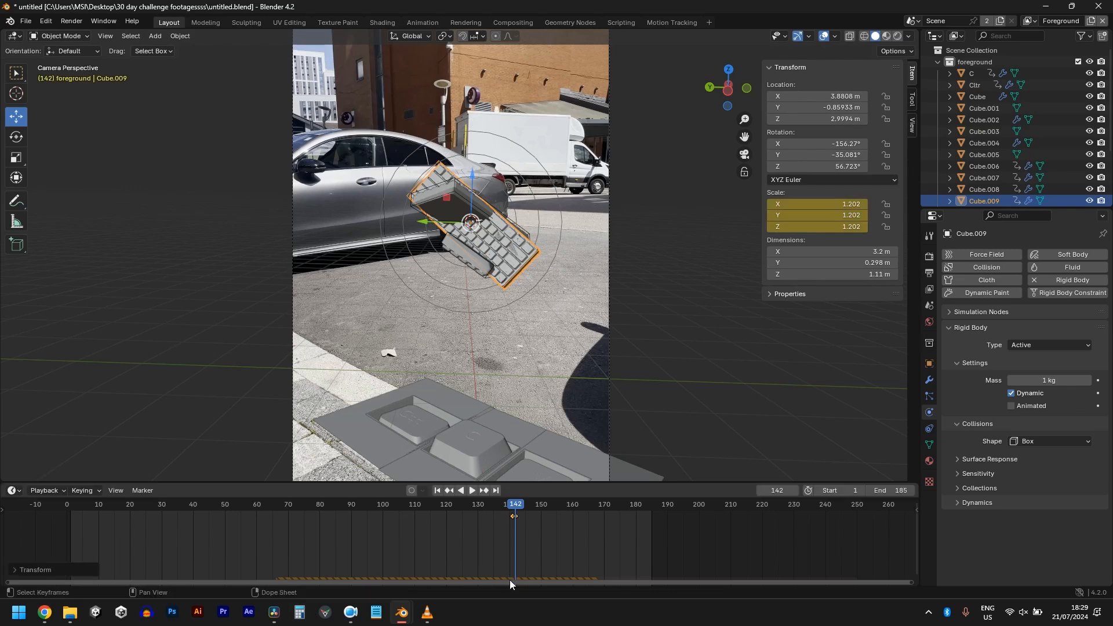
- Select the V keycap and advance to its press at frame 160
scroll(520, 424, "down", 1)
middle_click_drag(520, 424, 496, 370, "shift")
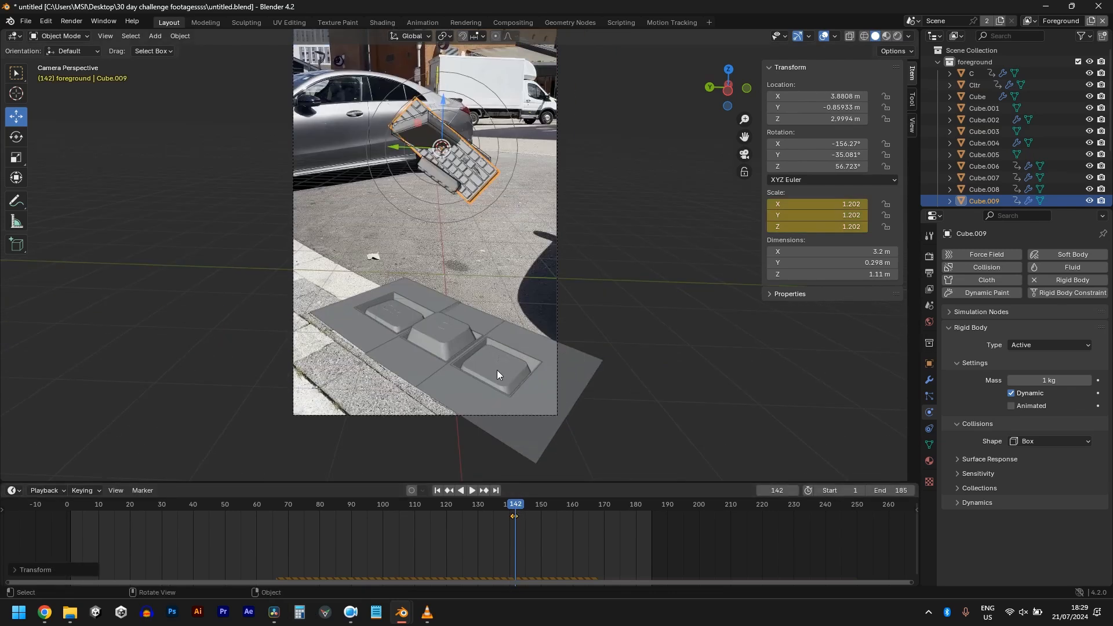
left_click(497, 370)
left_click_drag(522, 510, 572, 530)
- Duplicate the keyboard keyed at frame 97 to about X 3.81, Y 1.59, Z 2.56 m and shift the copy's scale keyframes to frame 160
left_click(475, 176)
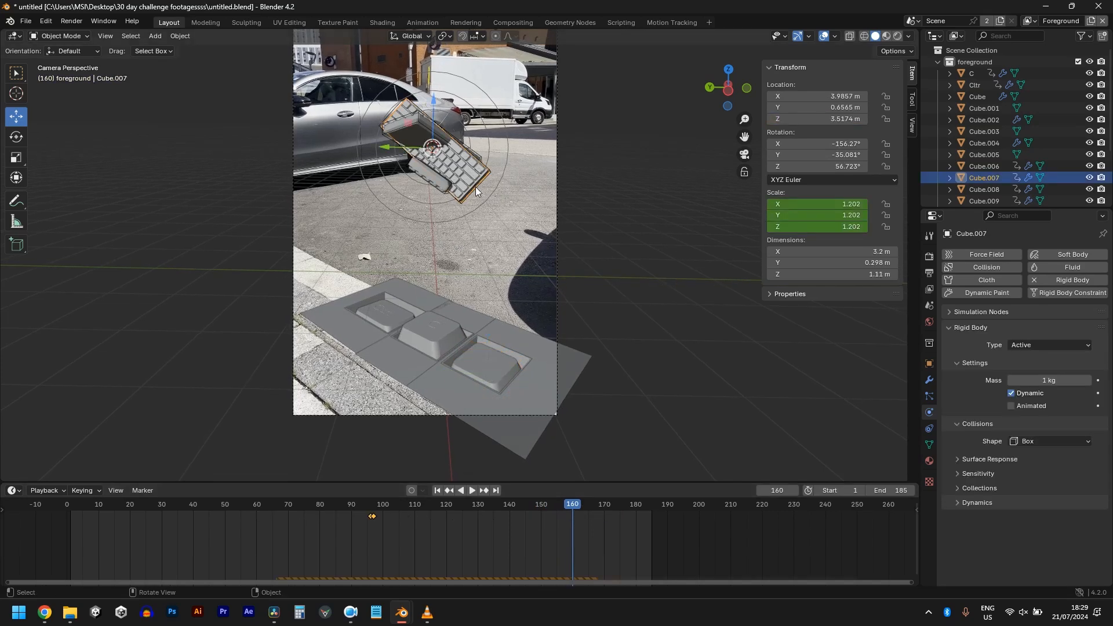
key("shift+d")
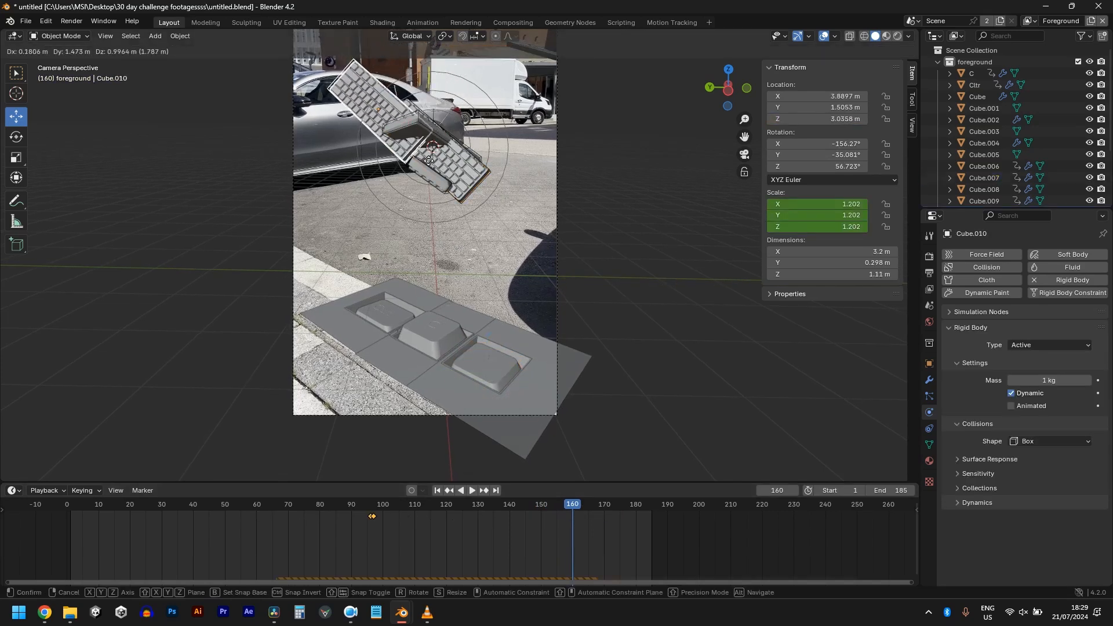
right_click(425, 180)
key("g")
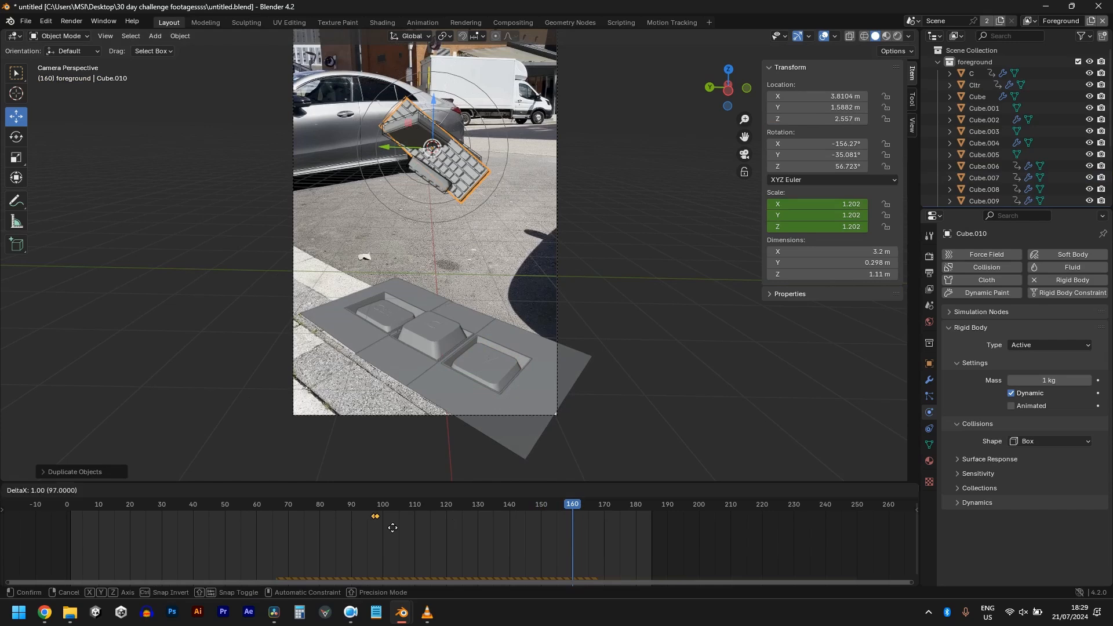
left_click(579, 561)
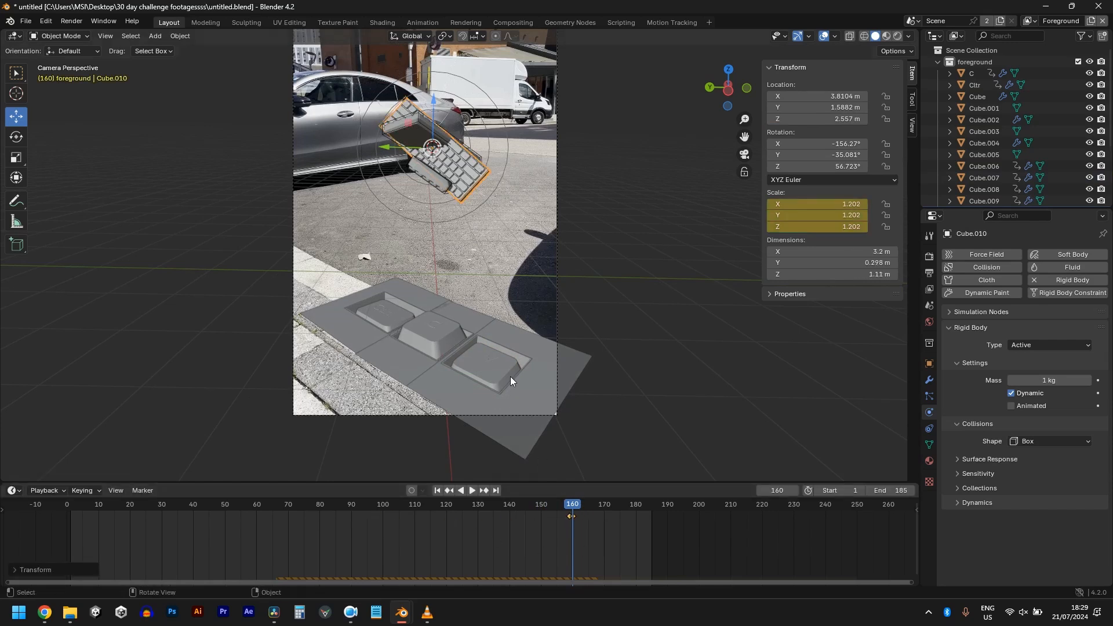
- Select the V keycap and advance to its final press at frame 177
middle_click_drag(519, 401, 451, 394)
scroll(441, 427, "down", 3)
scroll(436, 402, "up", 4)
scroll(375, 436, "down", 2)
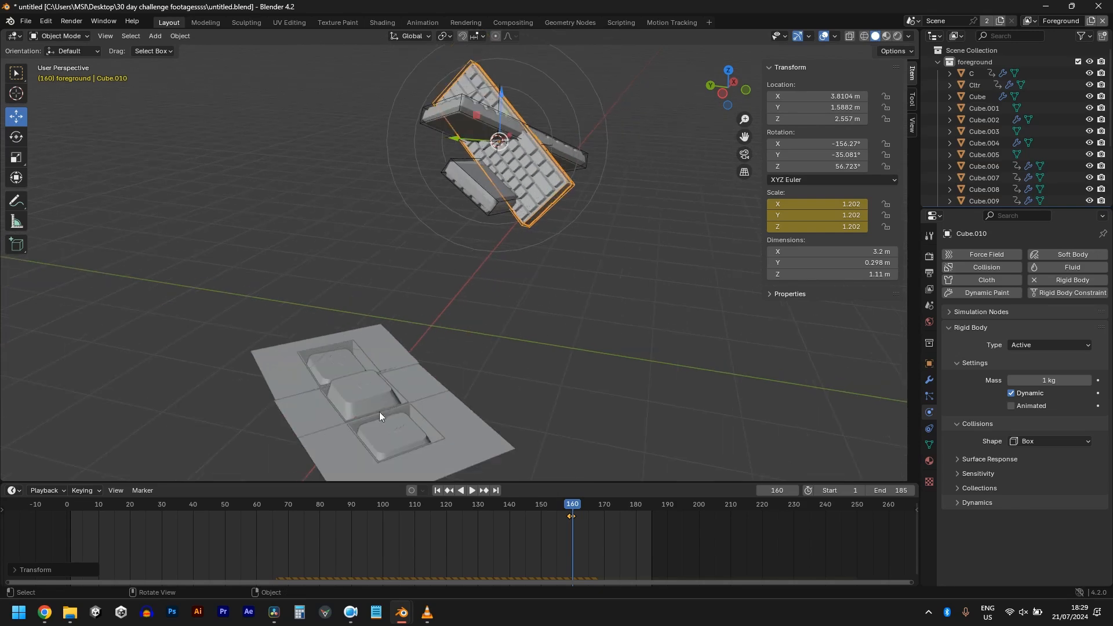
left_click(408, 434)
key("space")
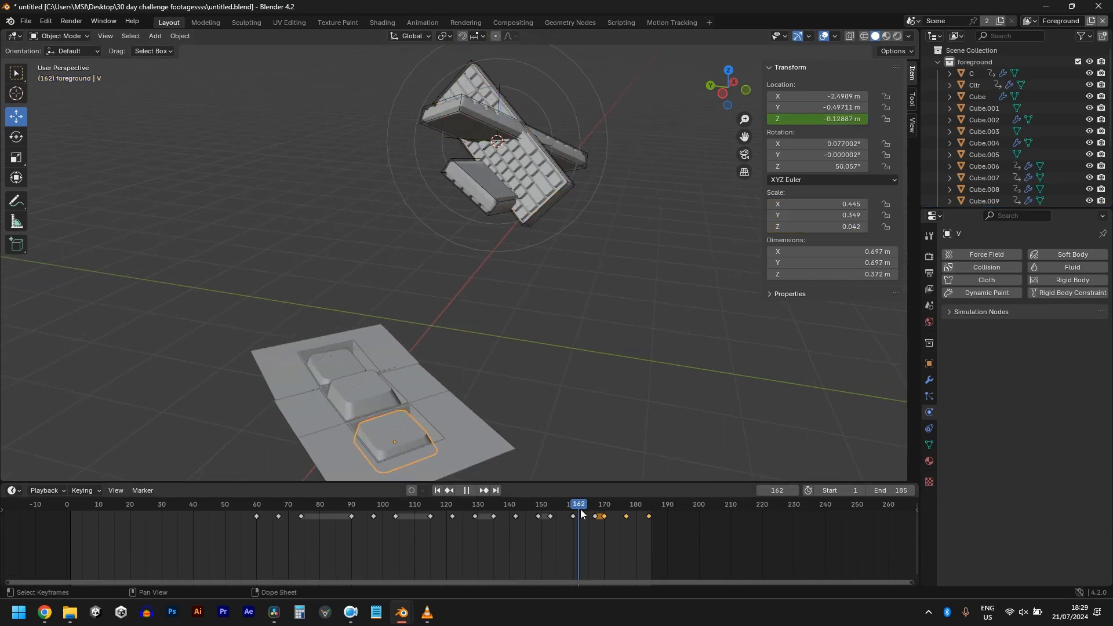
key("space")
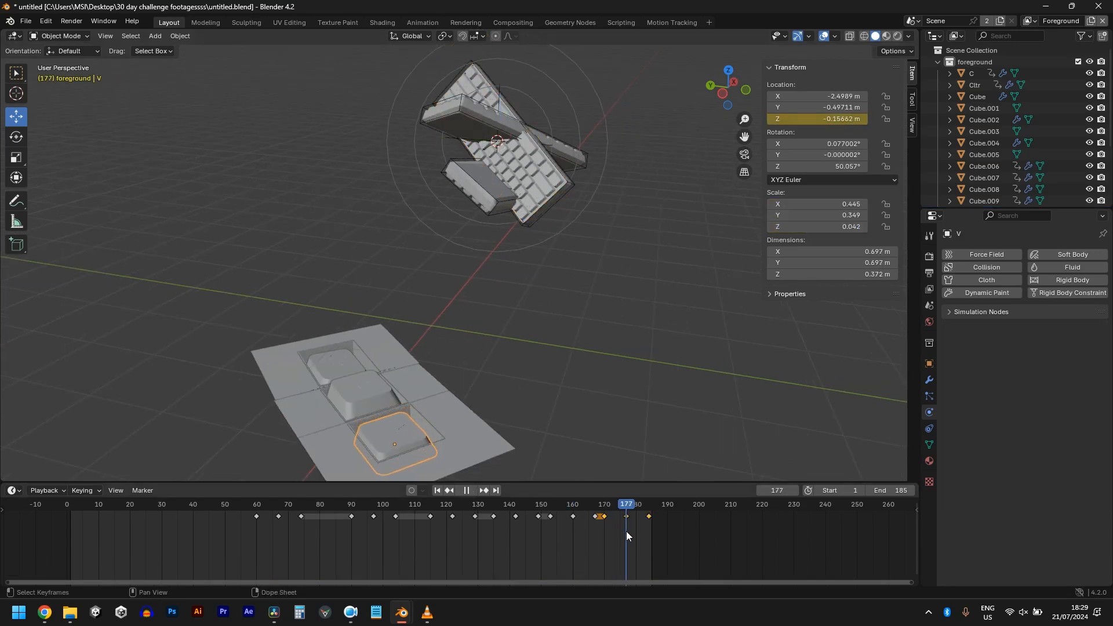
- Duplicate the keyboard keyed at frame 122 to about X 4.79, Y 0.85, Z 2.59 m, shift its scale keyframes to frame 177, and save
middle_click_drag(545, 187, 459, 221)
left_click(569, 218)
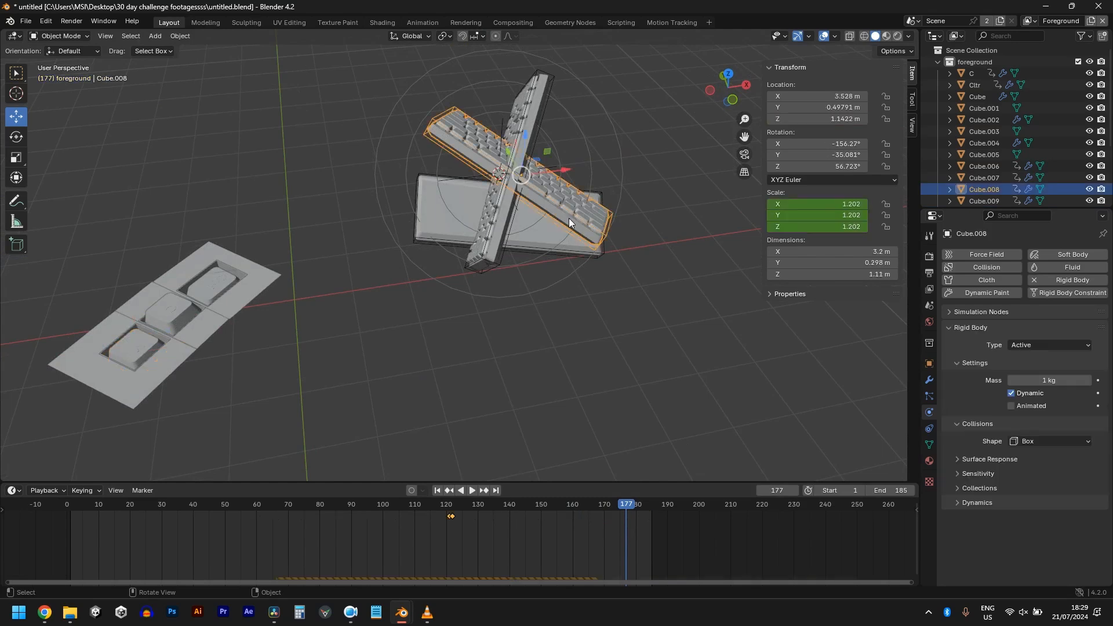
middle_click_drag(569, 218, 502, 312)
key("shift+d")
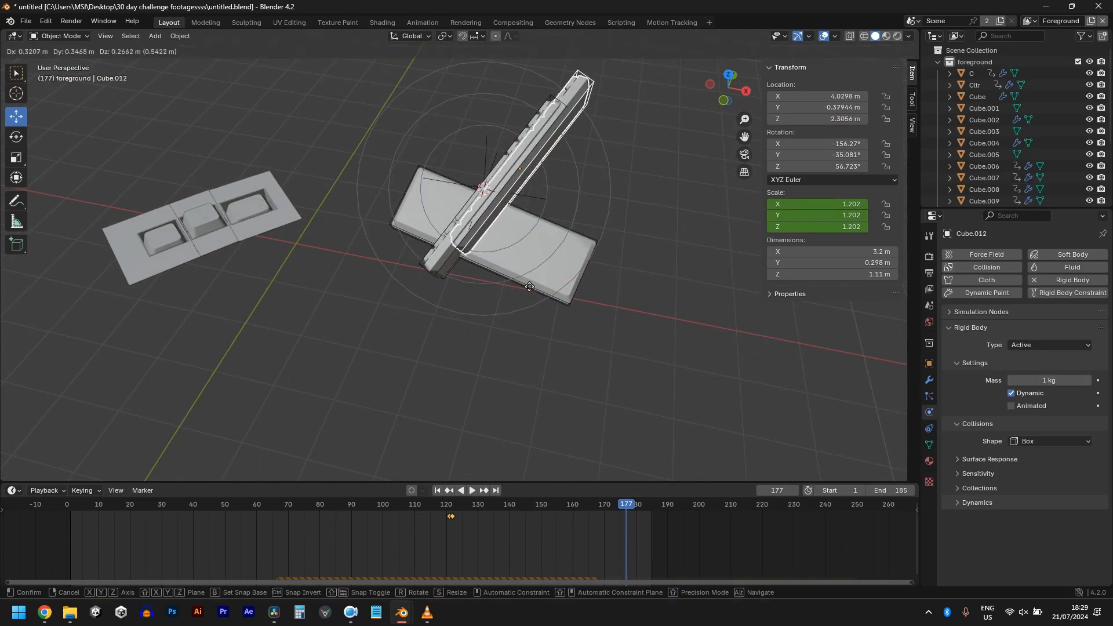
left_click(516, 471)
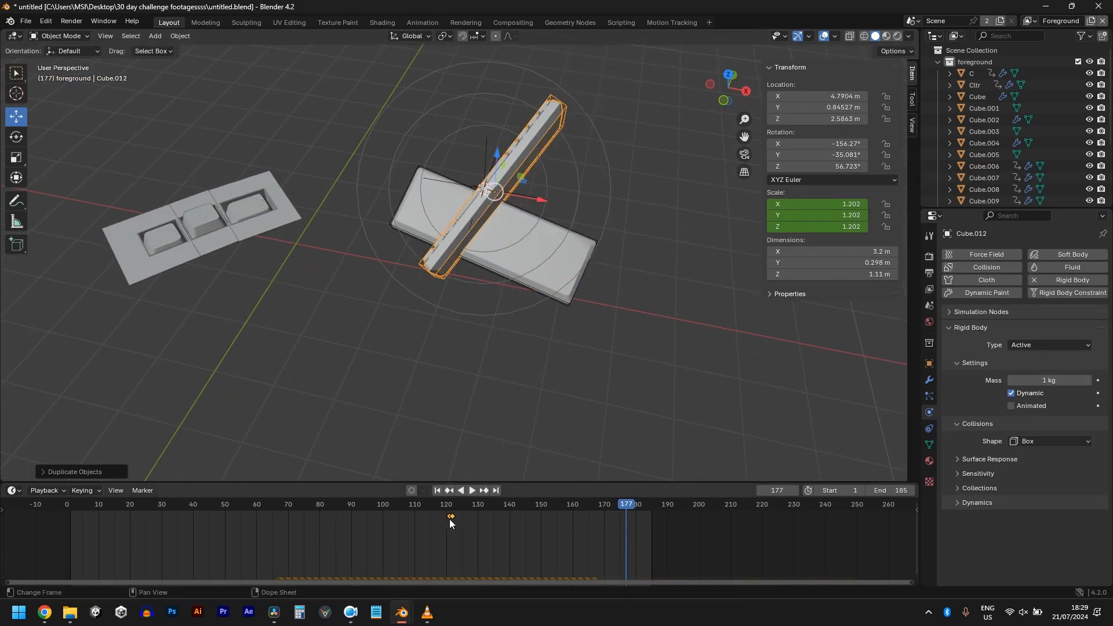
key("g")
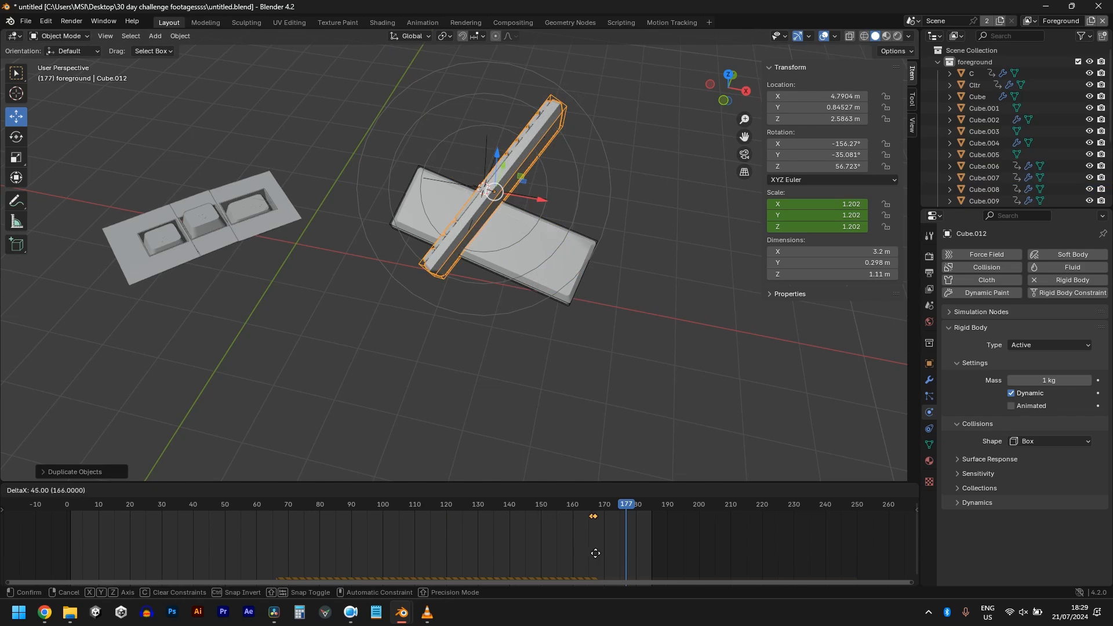
left_click(623, 561)
key("ctrl+s")
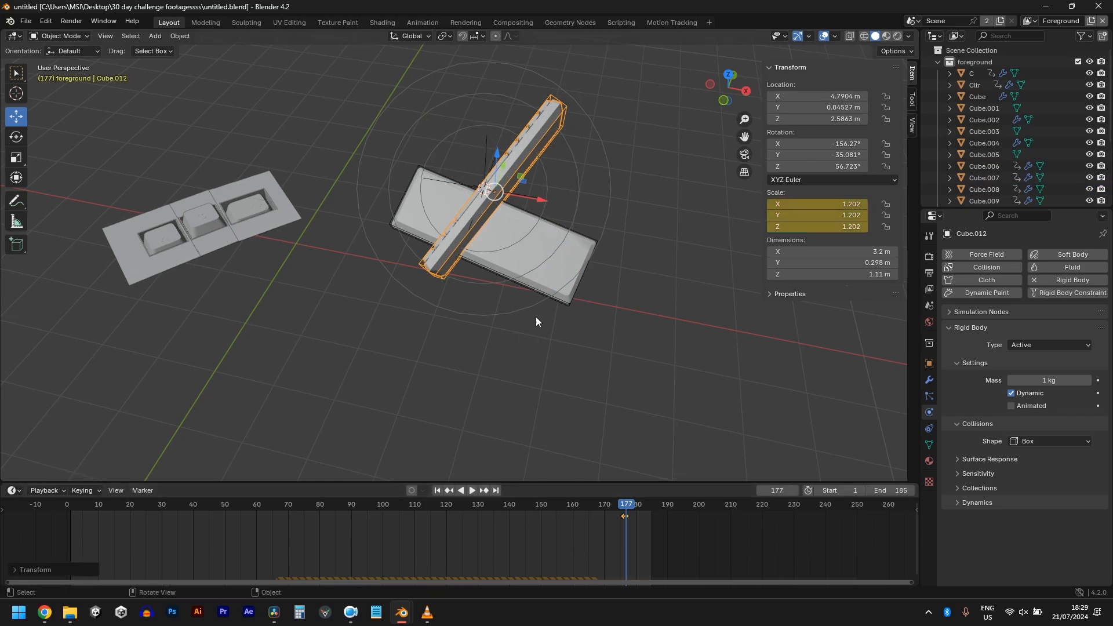
- Play back the whole simulation from the first frame in the camera view
key("shift+Left")
key("KP_0")
key("space")
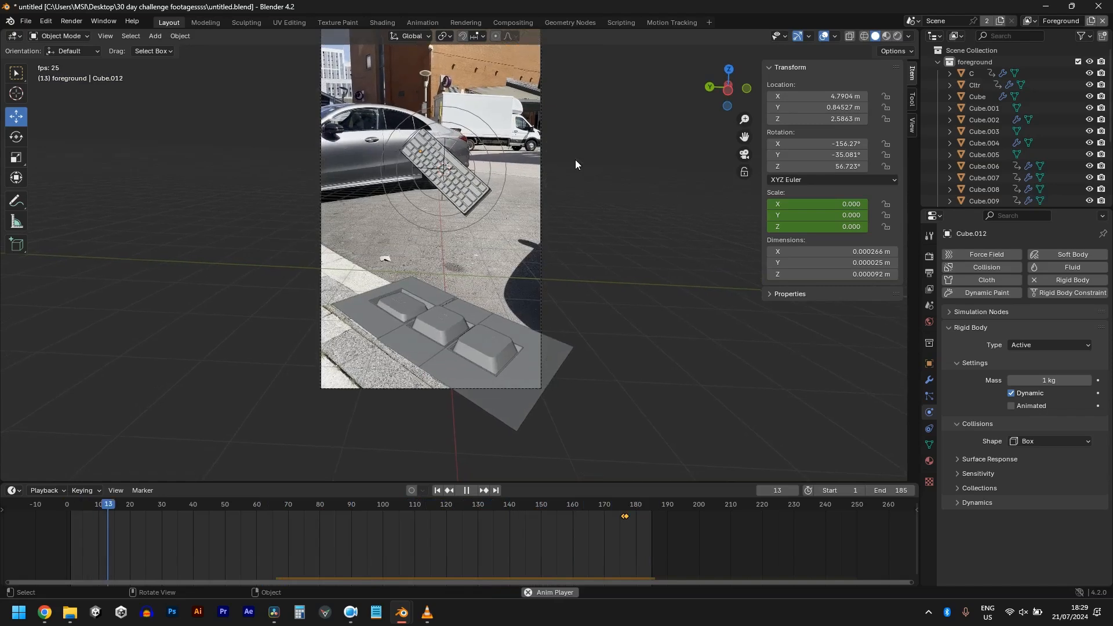
key("space")
- Unhide the Ground plane in the background collection and inspect it beneath the keycaps and keyboard
middle_click_drag(575, 159, 448, 328)
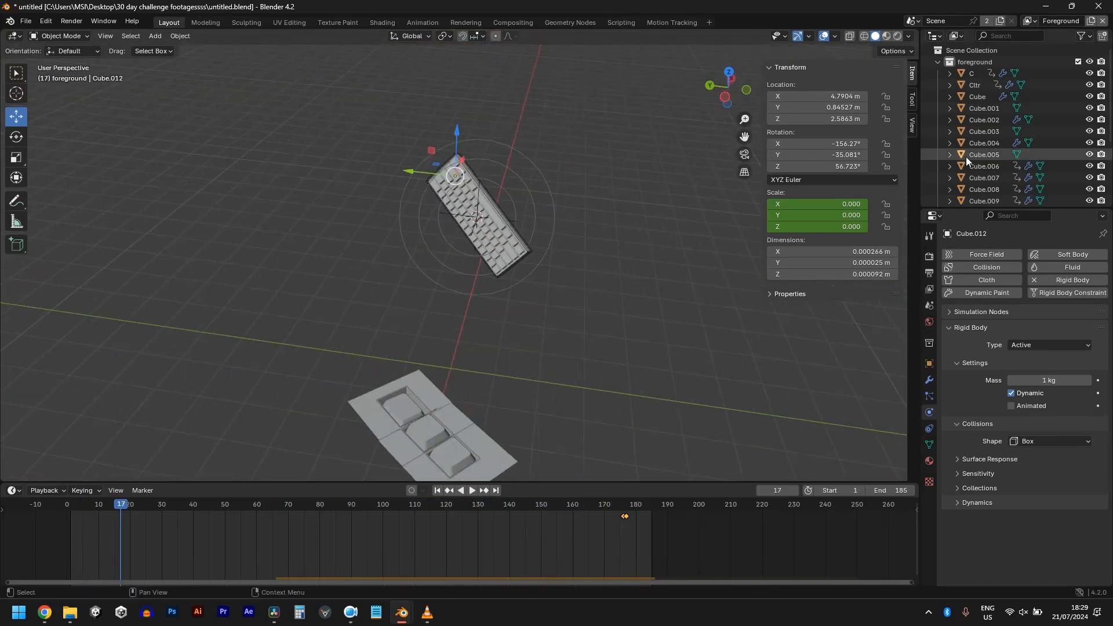
scroll(966, 156, "down", 5)
left_click(1090, 183)
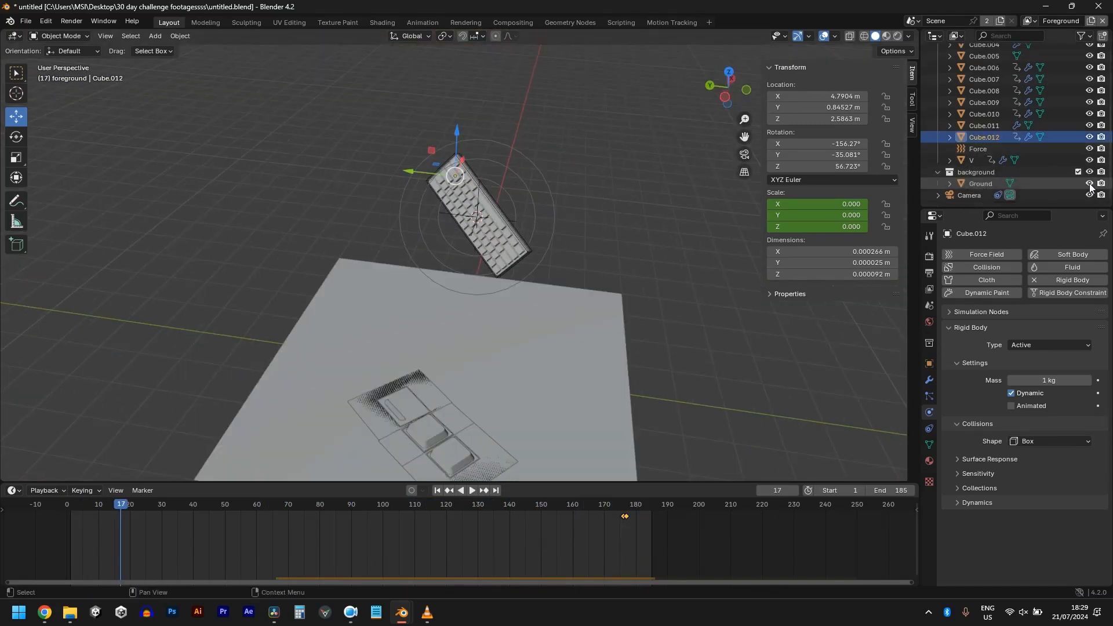
scroll(676, 277, "down", 3)
scroll(533, 305, "up", 3)
middle_click_drag(533, 305, 541, 242)
- Preview the scene in rendered shading from the camera, and leave the rendered preview
key("KP_0")
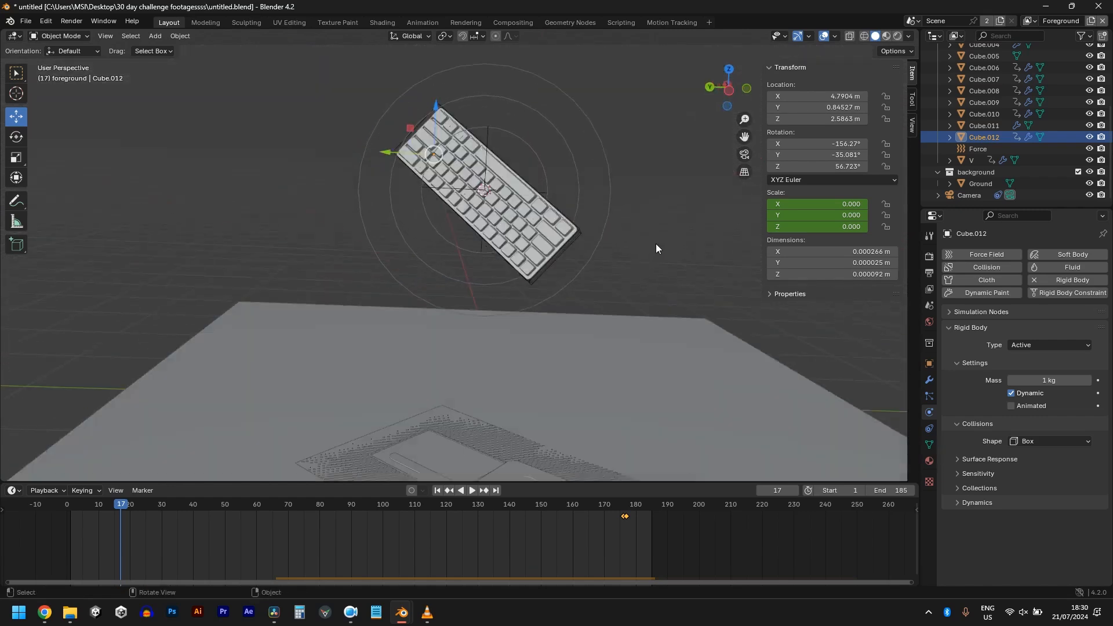
left_click(898, 37)
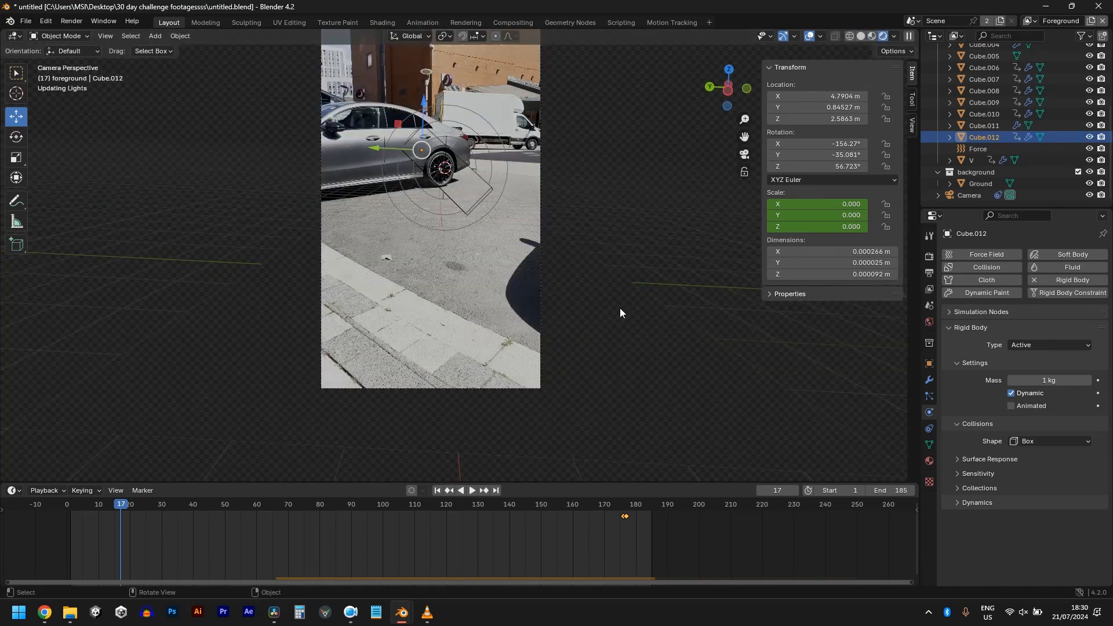
middle_click_drag(529, 308, 520, 298)
left_click(861, 36)
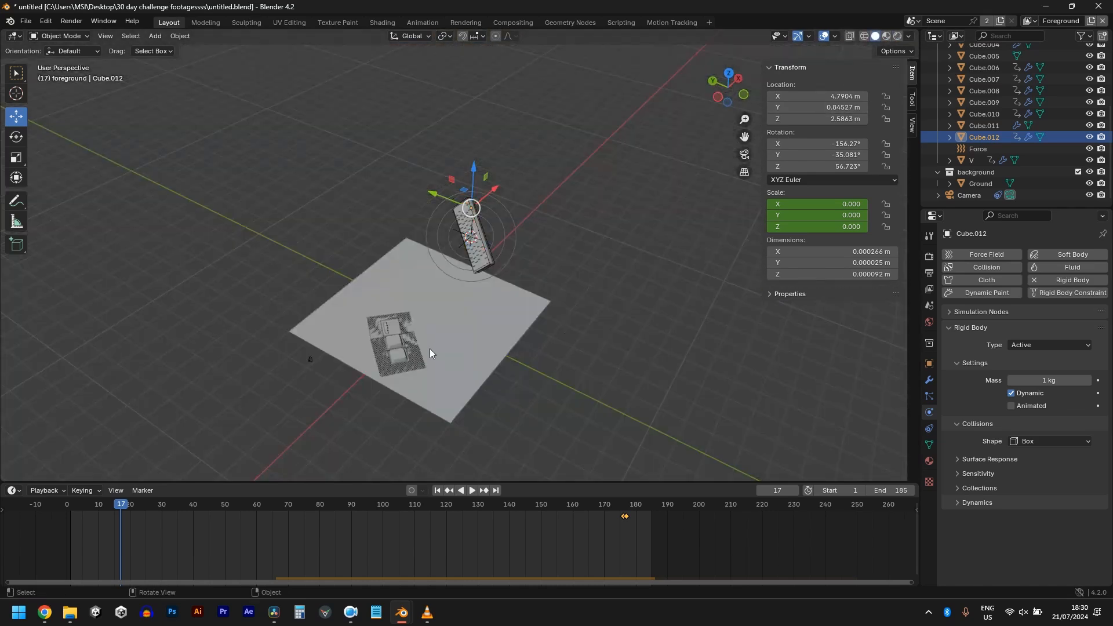
- Rotate the Ground plane about Z to about -42°
left_click(432, 347)
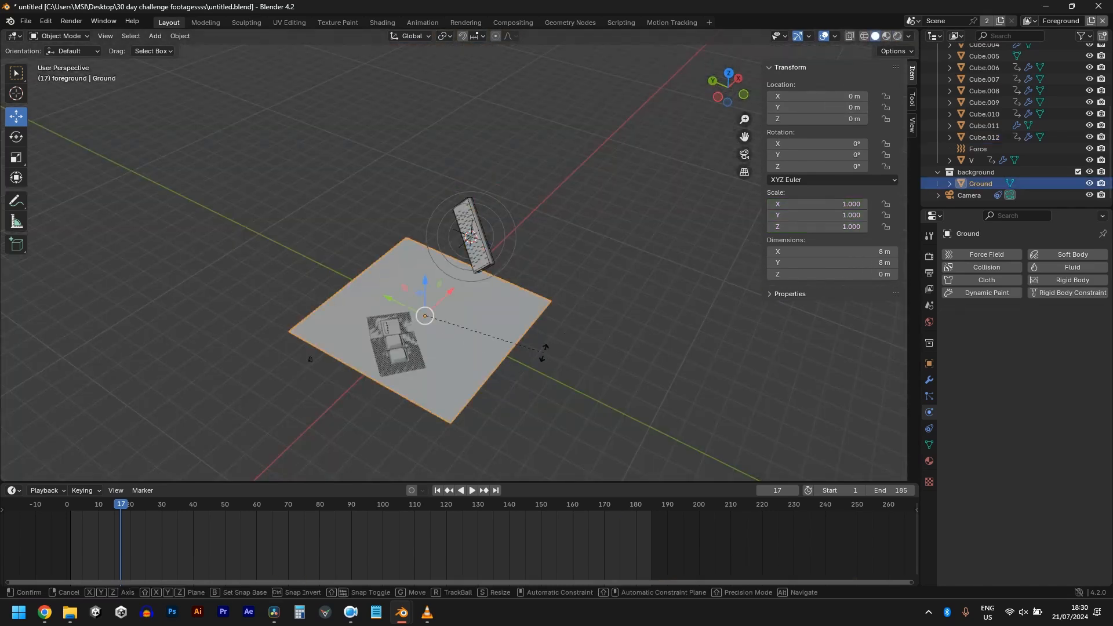
key("r")
key("z")
left_click(487, 420)
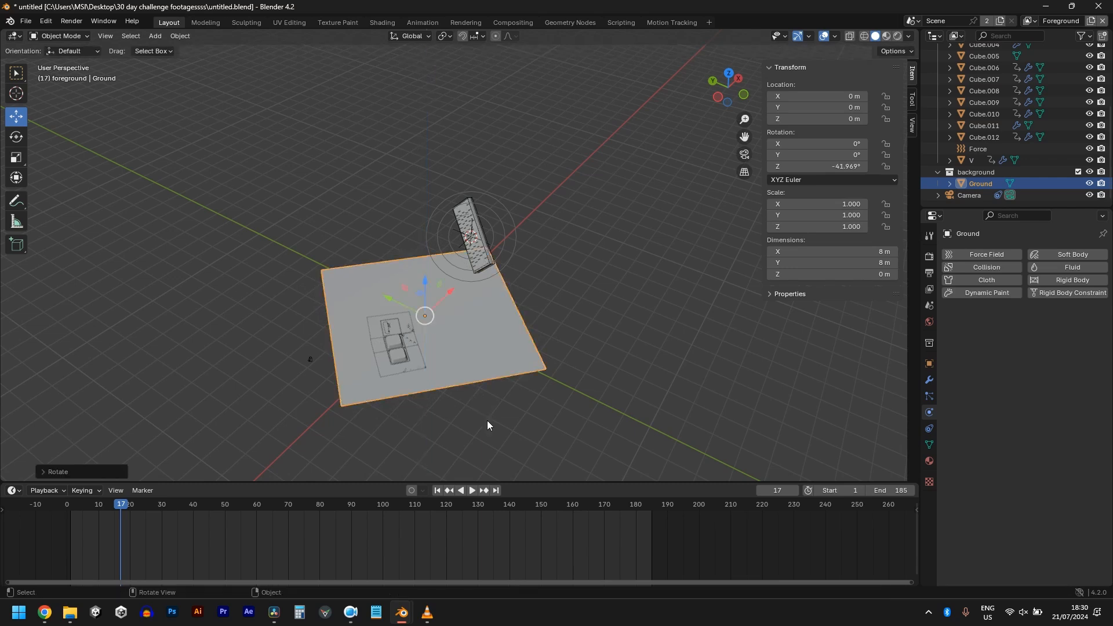
- Move the Ground plane in the top view to about X 2.11 m, Y -2.46 m, beside the keycap base
key("KP_7")
scroll(396, 290, "up", 2)
key("g")
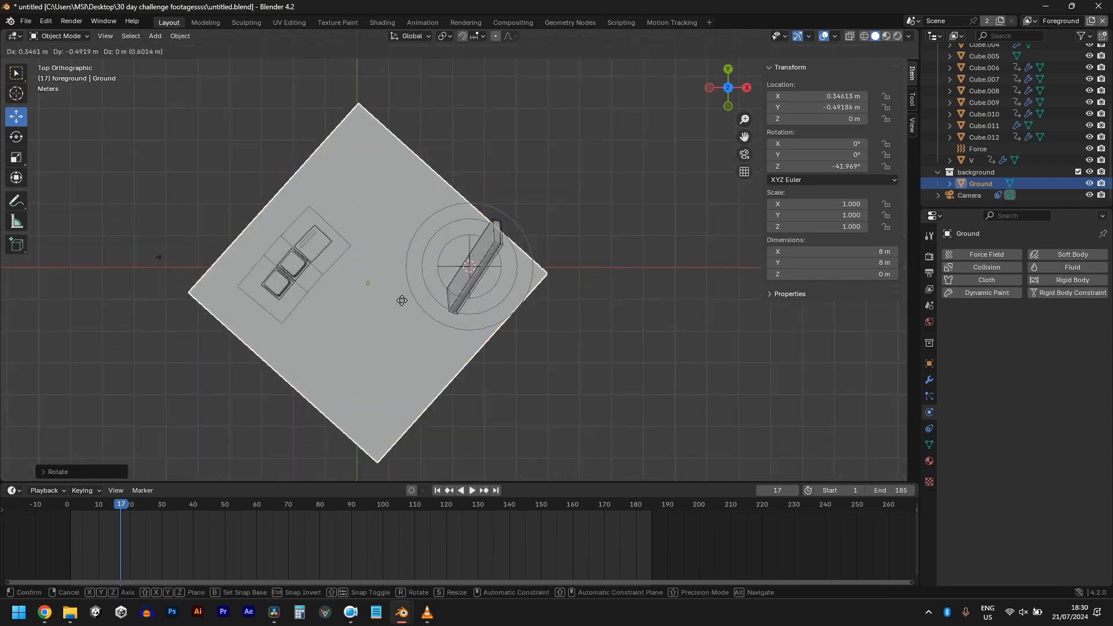
left_click(459, 356)
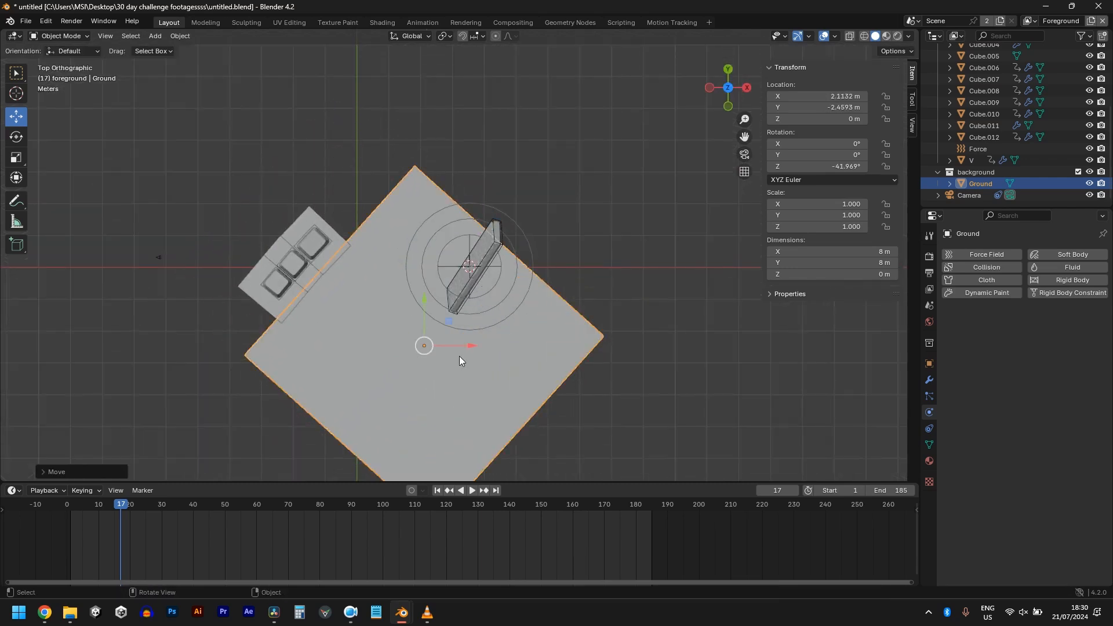
- Stretch the Ground plane along its local Y axis to about 12.3 m and position it at about X 2.92 m, Y -1.57 m
key("KP_0")
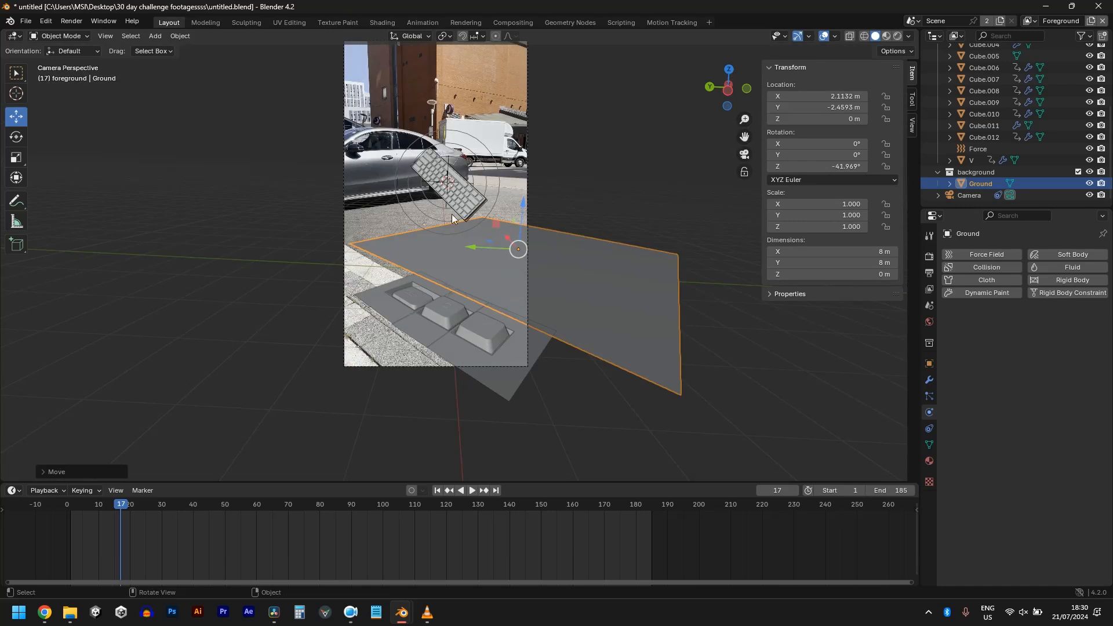
key("s")
key("x")
key("x")
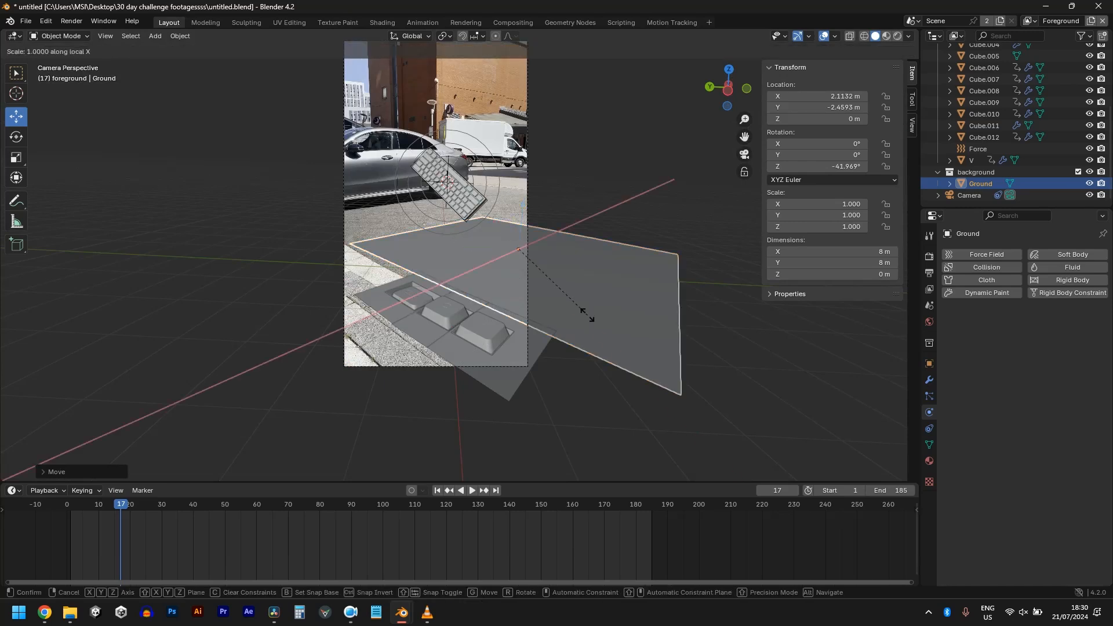
key("y")
left_click(617, 334)
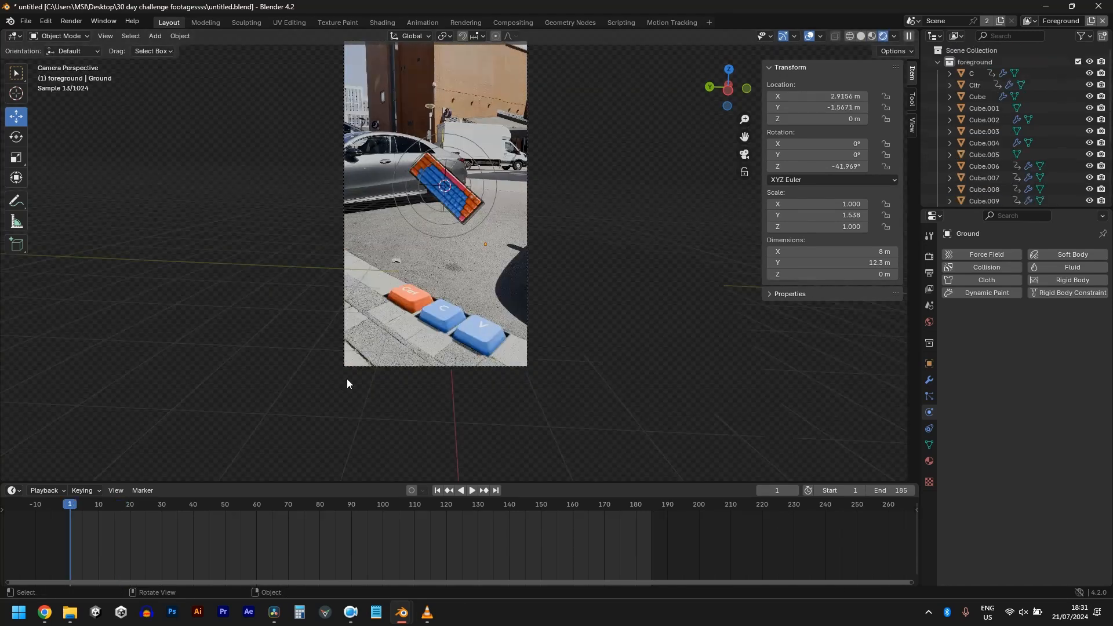
- Add rigid body physics to the Ground plane and set its type to Passive
middle_click_drag(347, 383, 582, 371)
left_click(1072, 280)
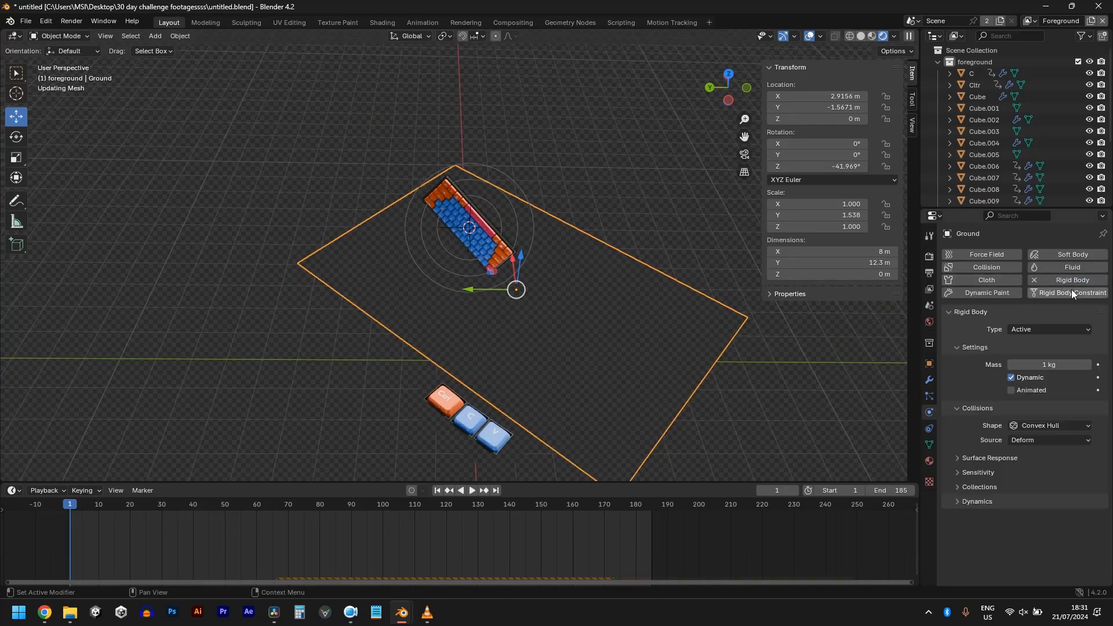
left_click(1053, 330)
left_click(1047, 347)
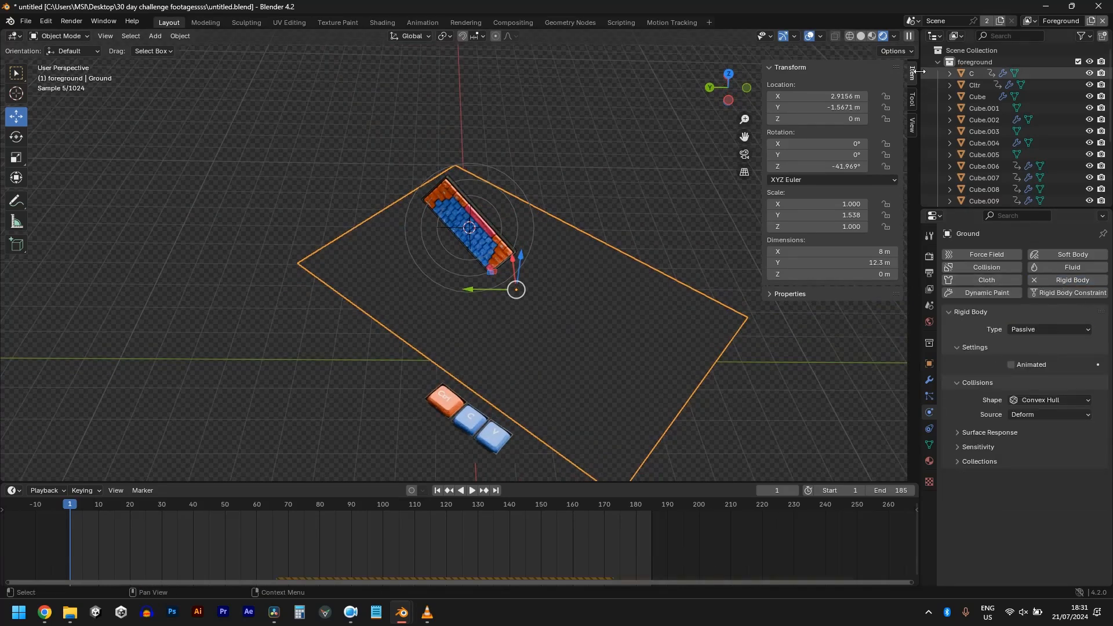
- Play the keyboard simulation through the camera in solid shading to check how it behaves with the Ground plane
left_click(862, 37)
key("KP_0")
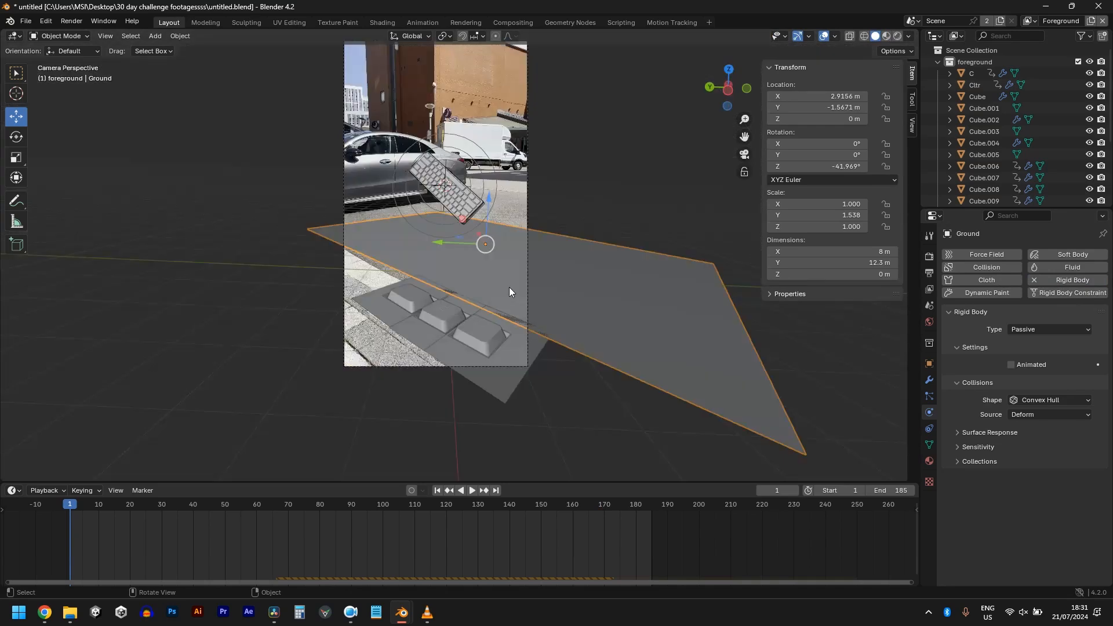
key("space")
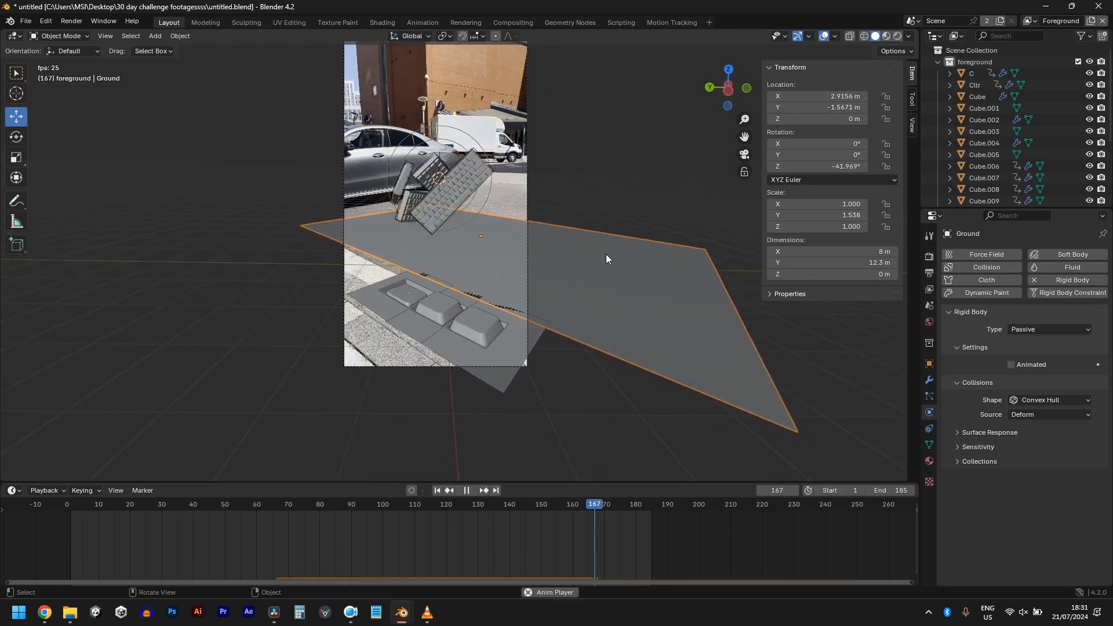
key("space")
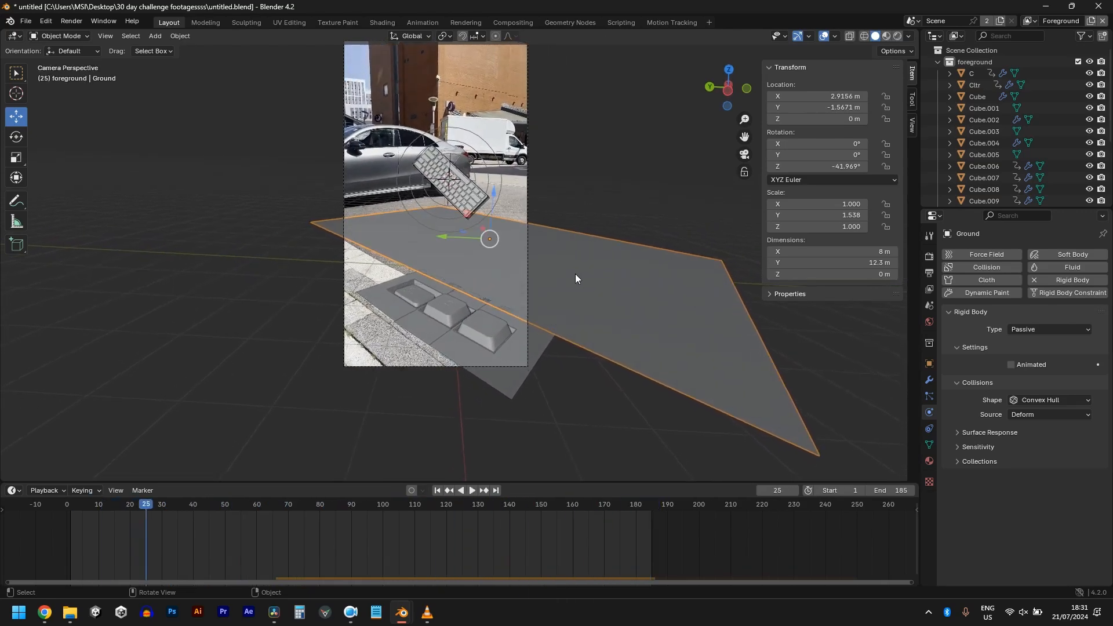
- Add a UV sphere at the 3D cursor, over the floating keyboard
scroll(573, 274, "up", 4)
scroll(566, 398, "up", 2, "shift")
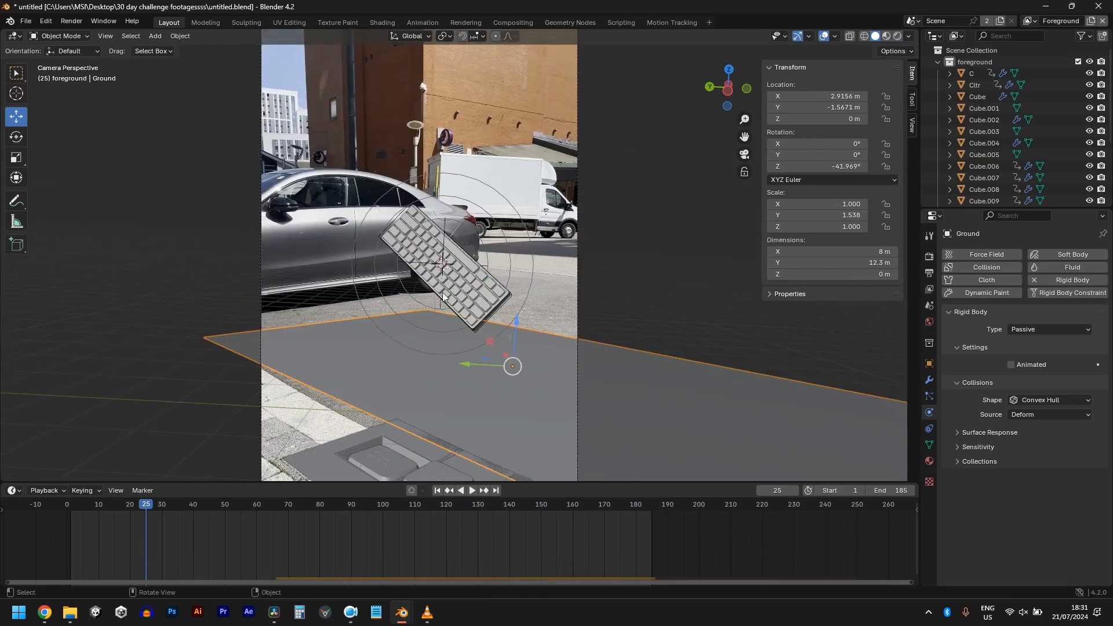
key("shift+a")
mouse_move(443, 288)
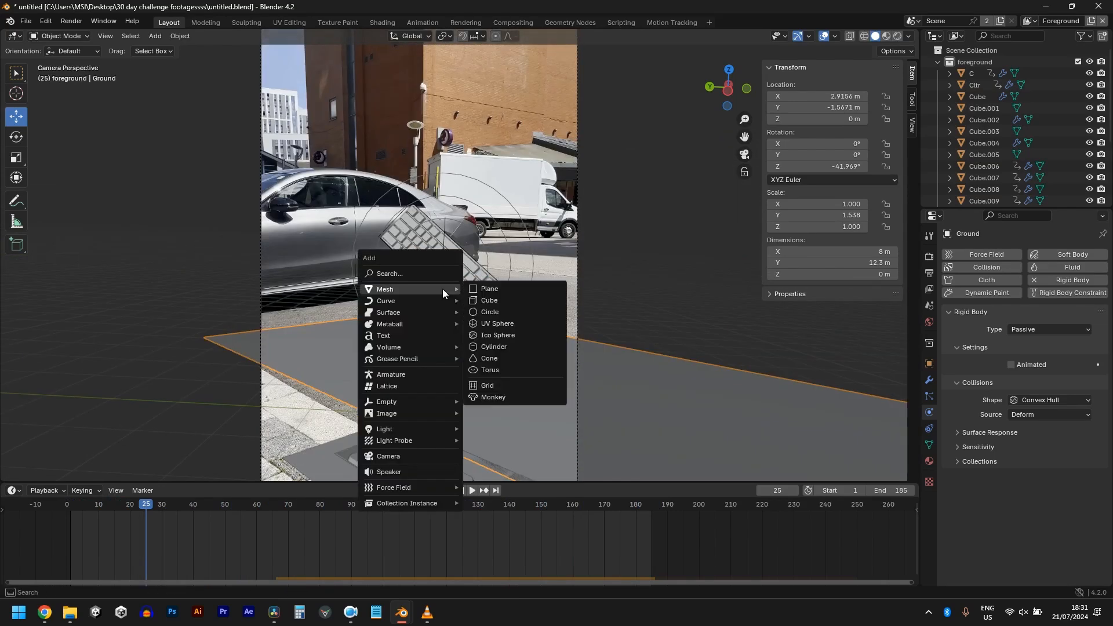
left_click(506, 322)
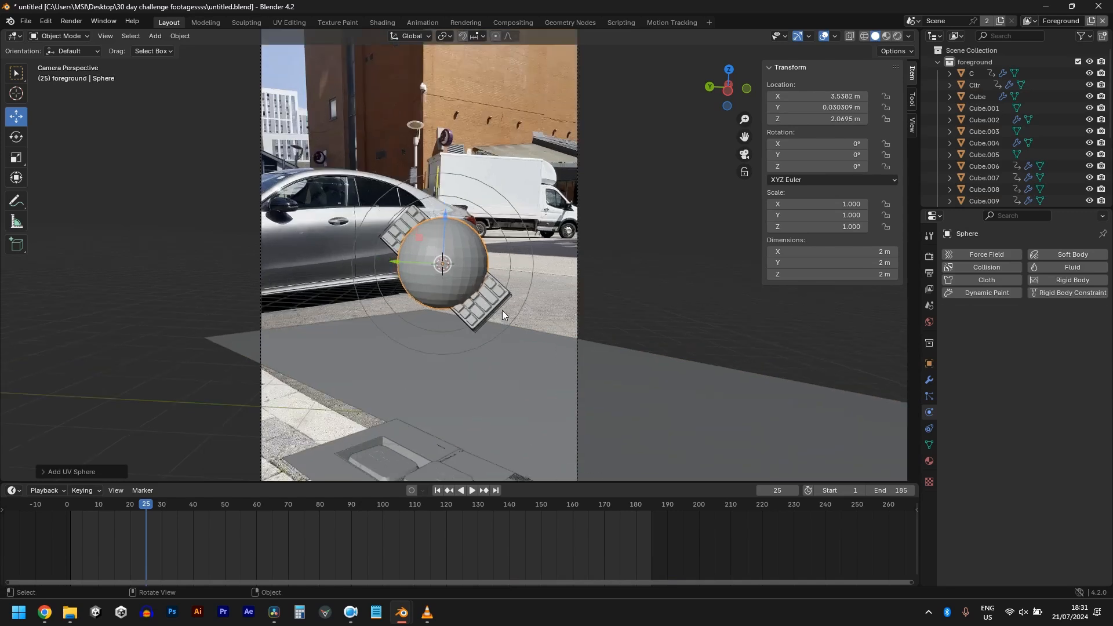
- Scale the sphere to about 2.545 and raise it to about Z 2.55 m so it encloses the keyboard
key("s")
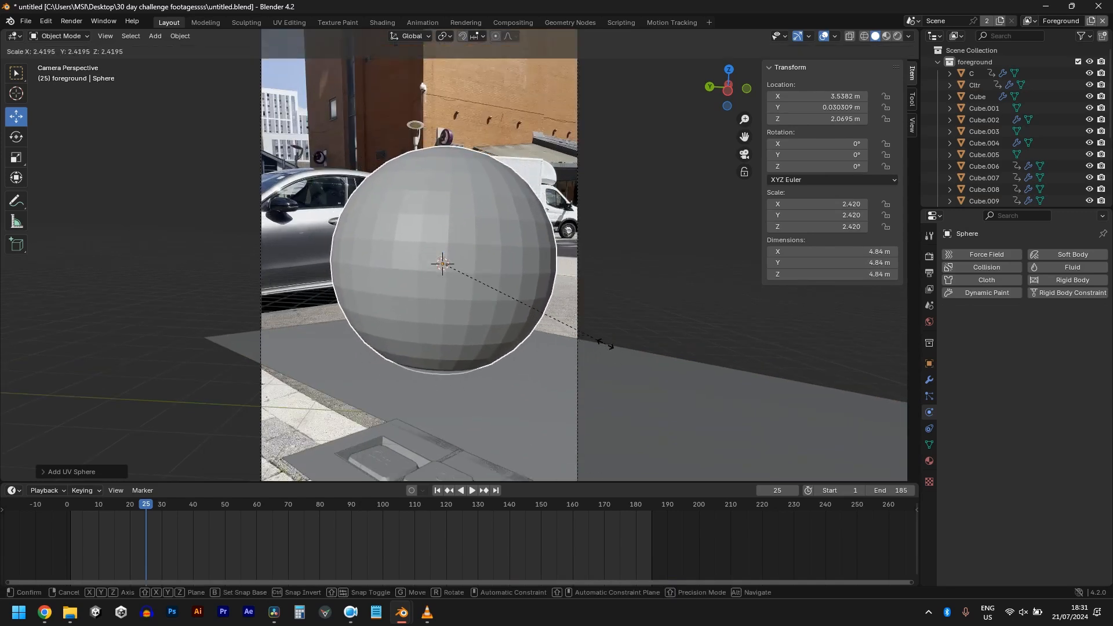
left_click(609, 354)
left_click_drag(444, 237, 455, 216)
scroll(506, 253, "down", 1)
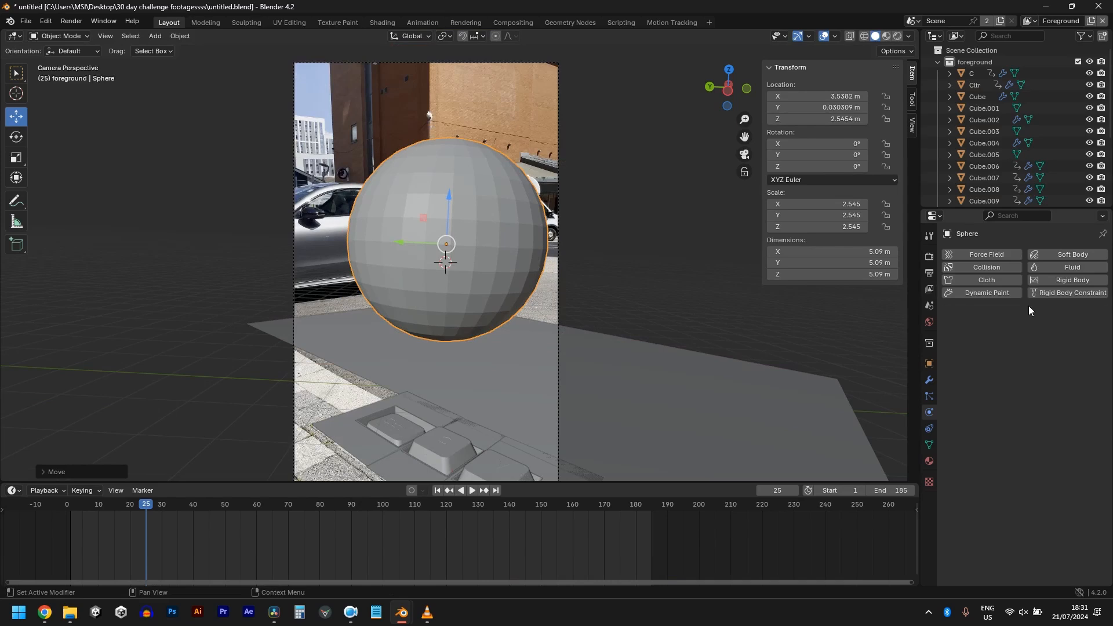
- Shade the sphere smooth and make it a Passive rigid body
right_click(440, 267)
left_click(446, 247)
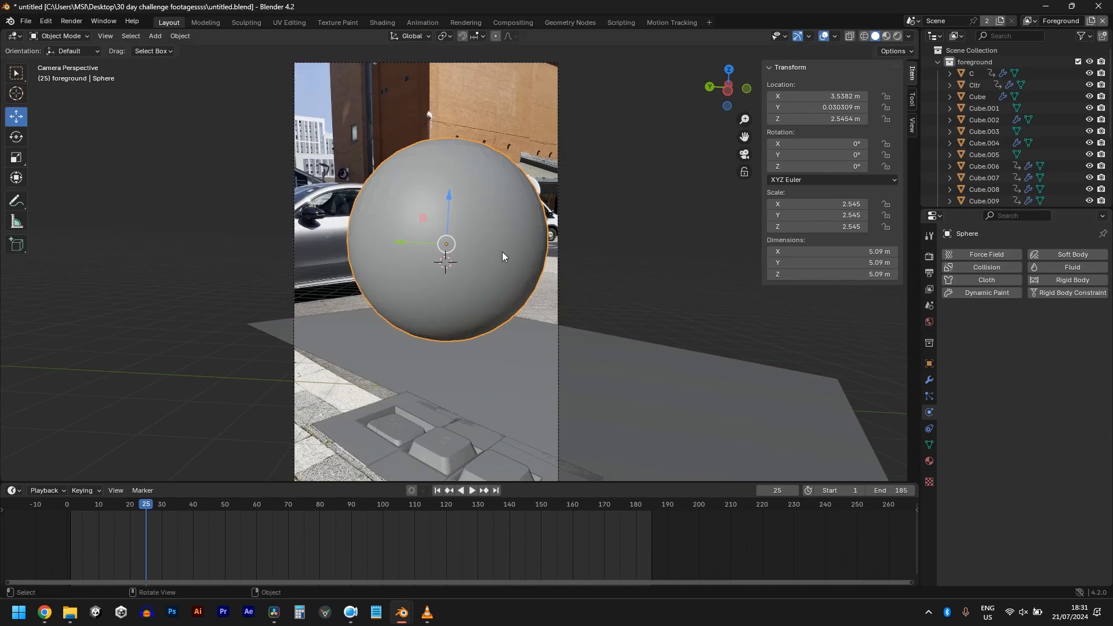
left_click(1086, 282)
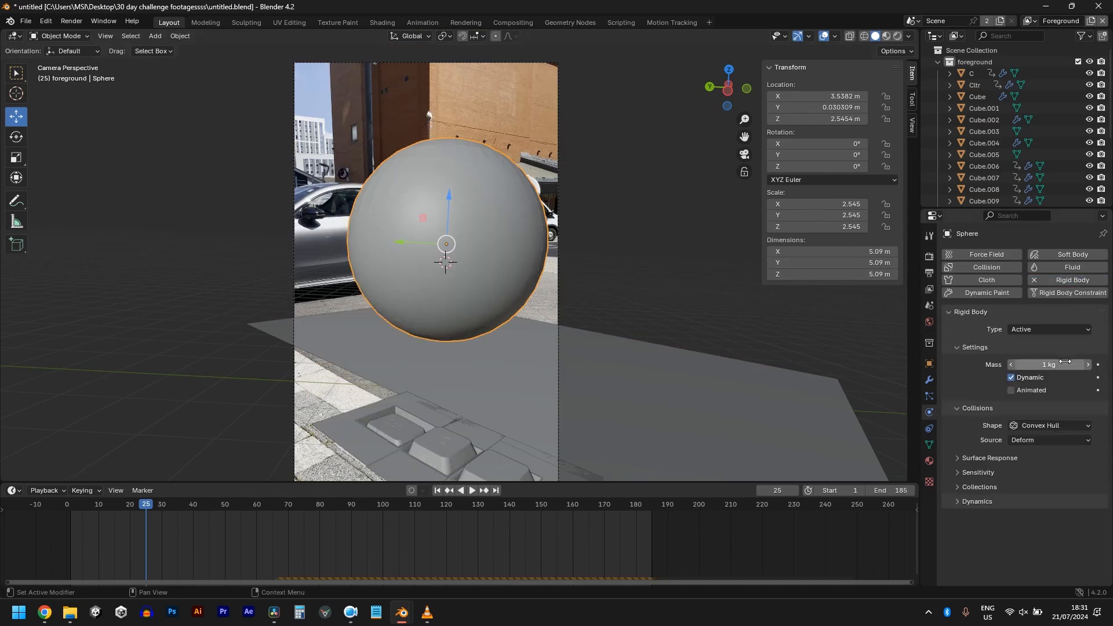
left_click(1043, 354)
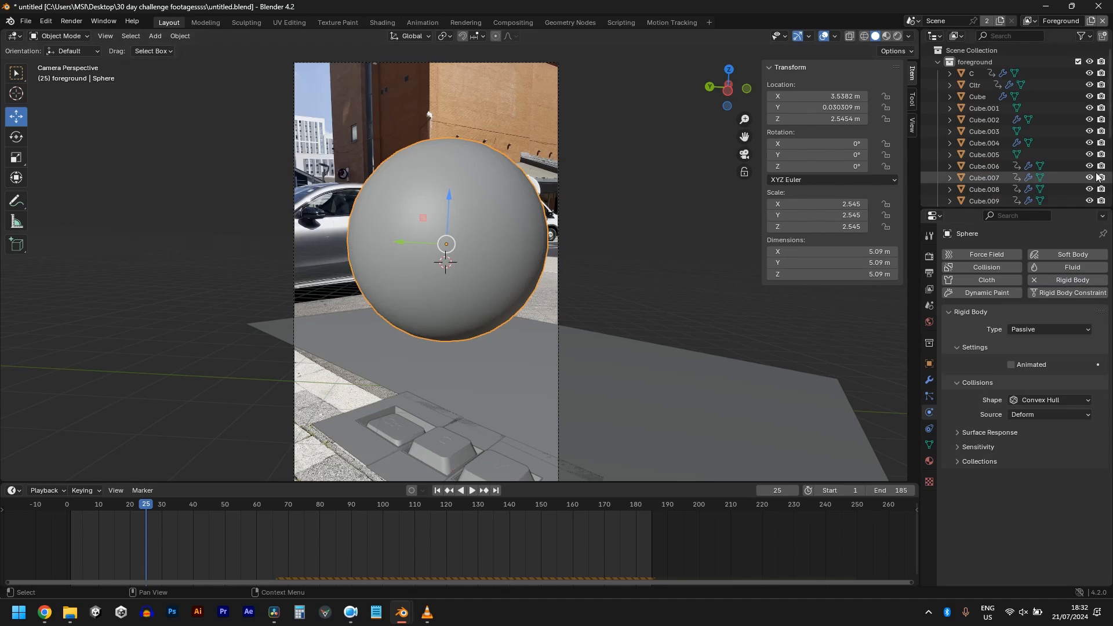
- Hide the sphere in the viewport and in renders, and play the simulation from frame 1
scroll(1080, 147, "down", 5)
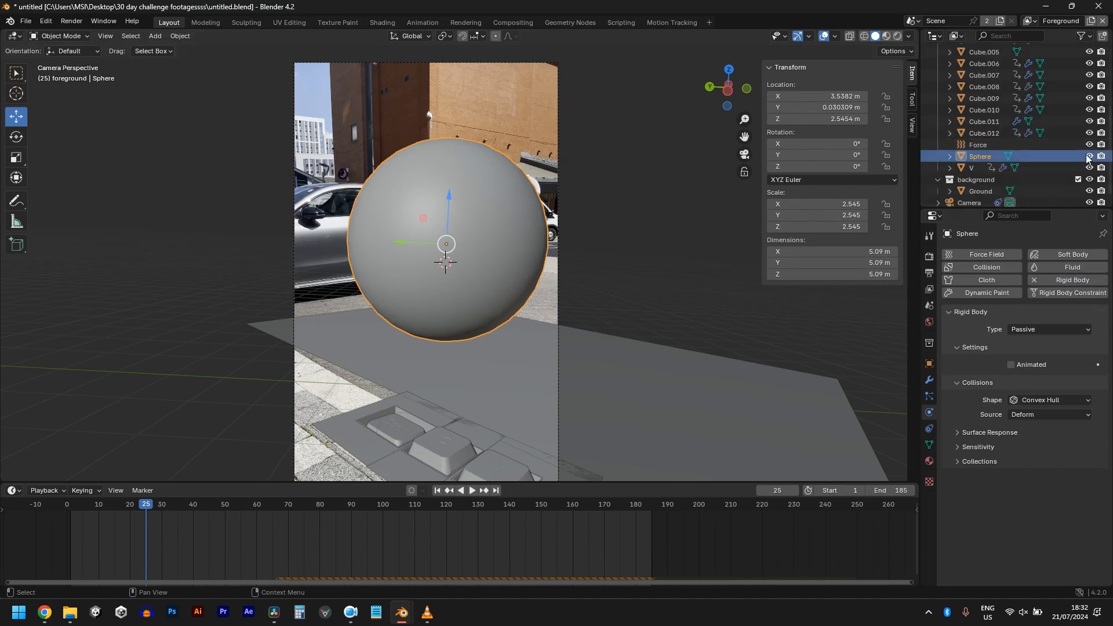
left_click(1089, 156)
left_click(1101, 157)
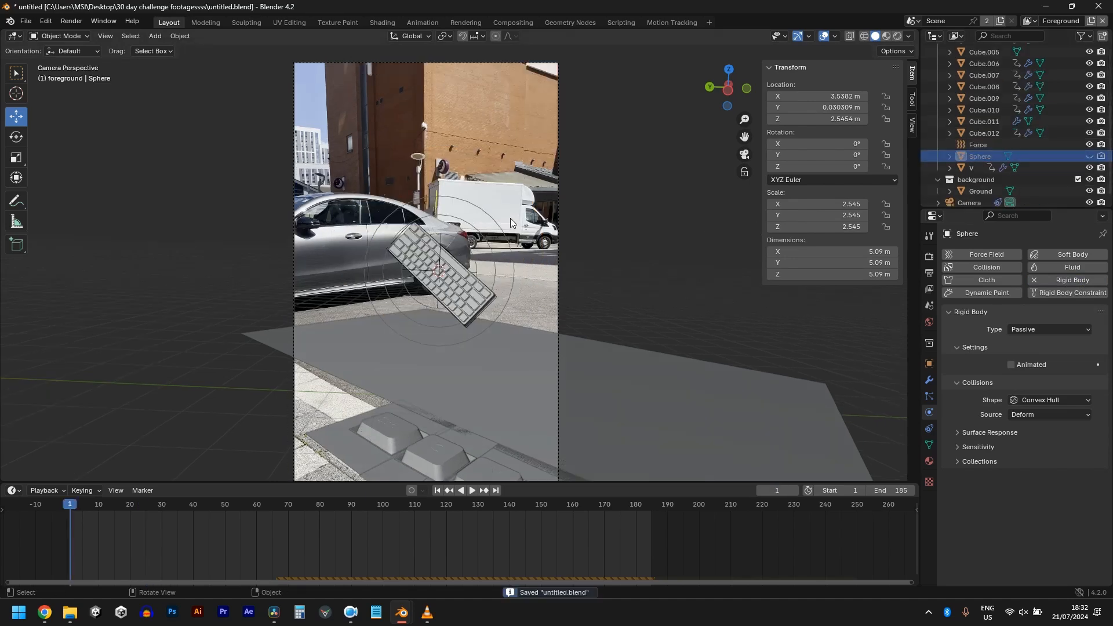
key("space")
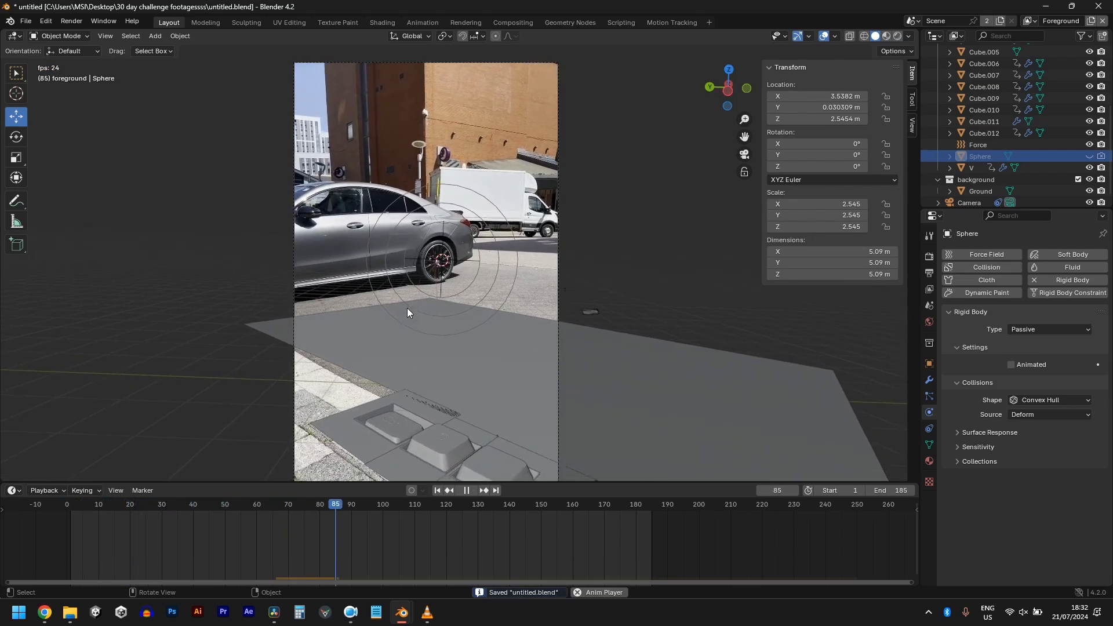
key("Escape")
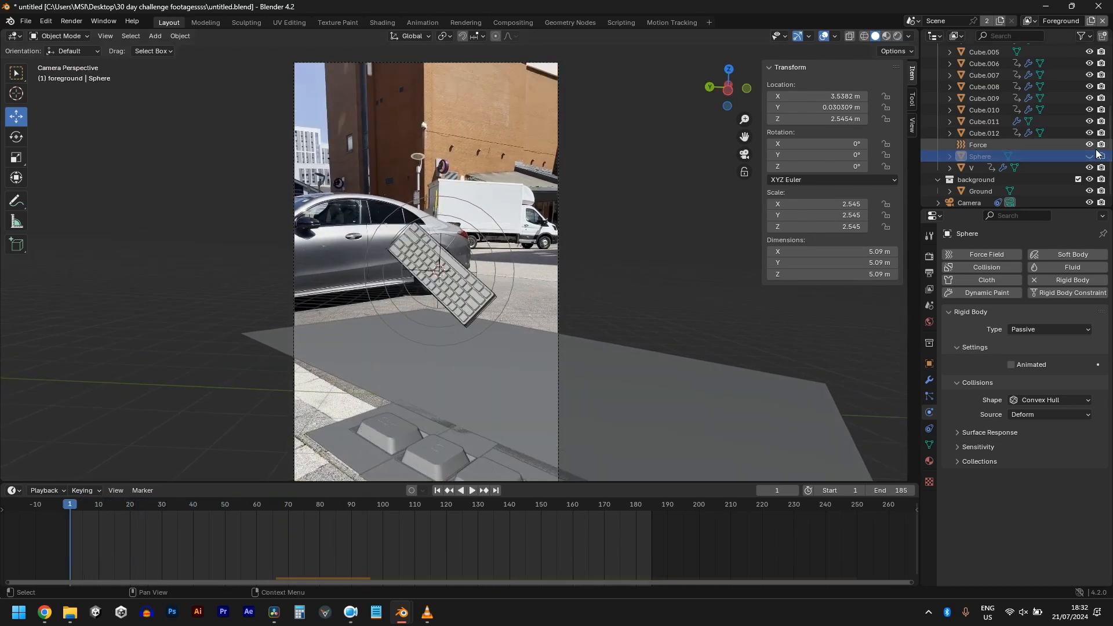
- Unhide the sphere, set its rigid body collision shape to Mesh, and save the file
key("alt+h")
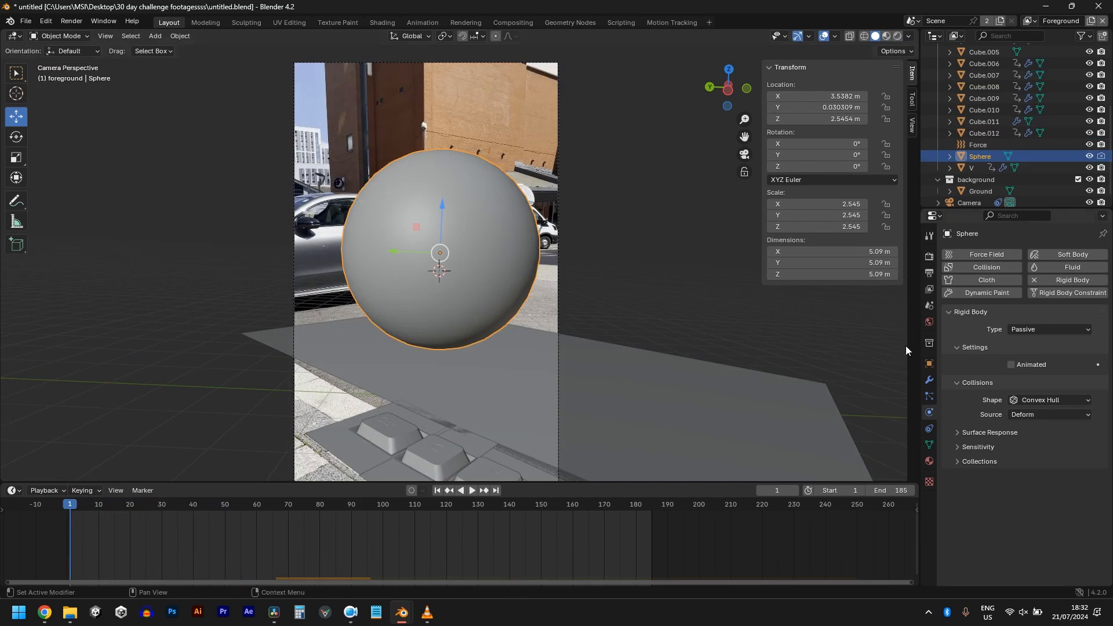
left_click(1070, 395)
left_click(1046, 488)
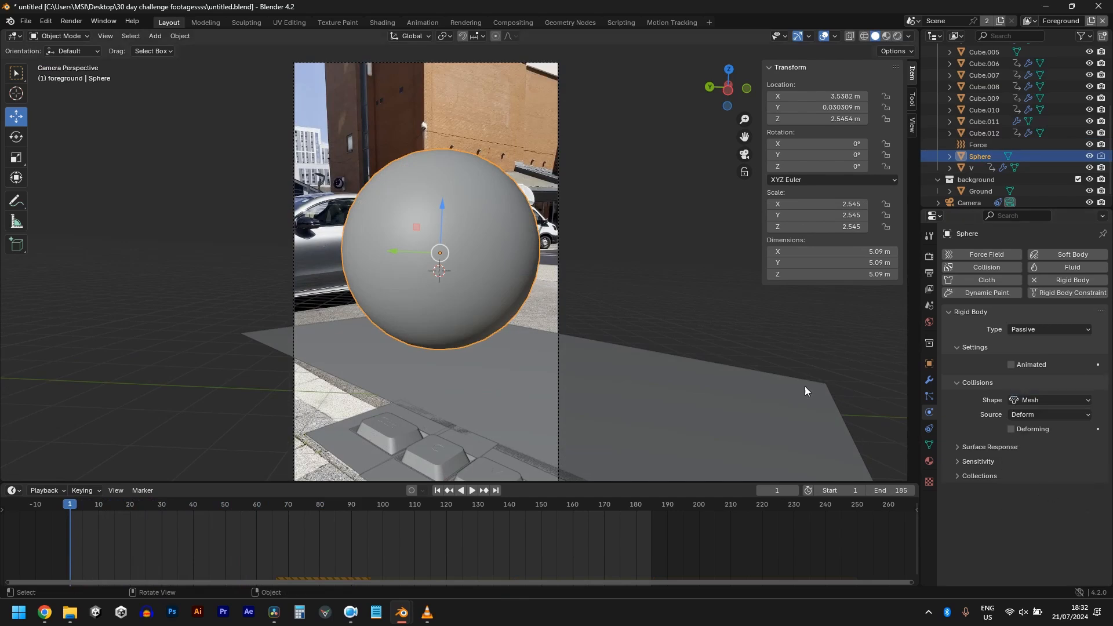
key("ctrl+s")
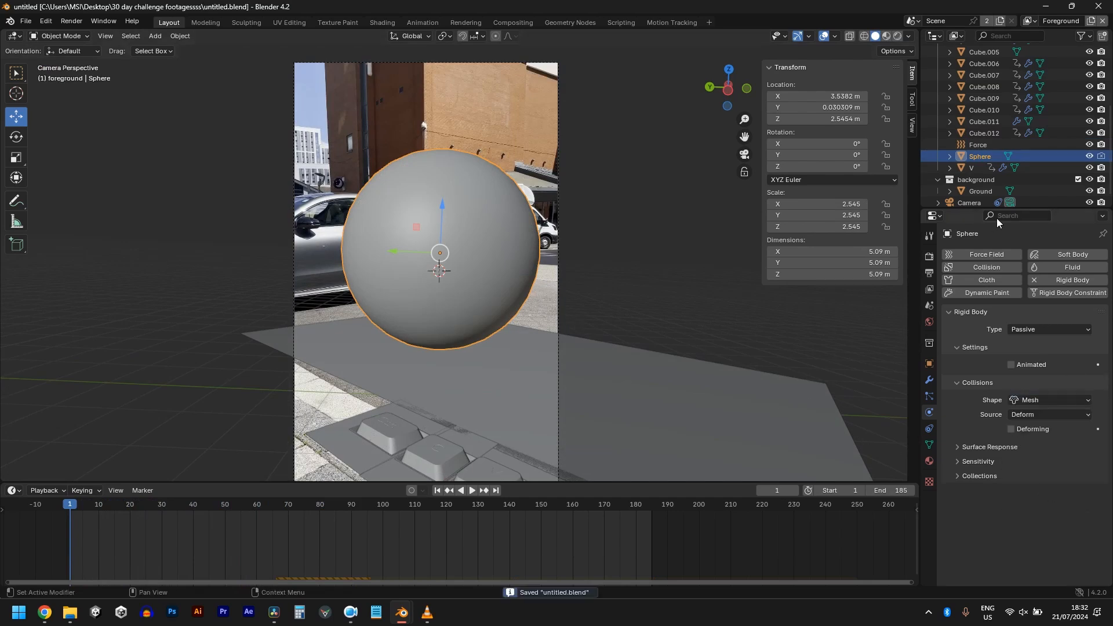
- Hide the sphere in the viewport, play the simulation, and scrub to frame 128 to inspect the keyboards
left_click(1091, 157)
key("space")
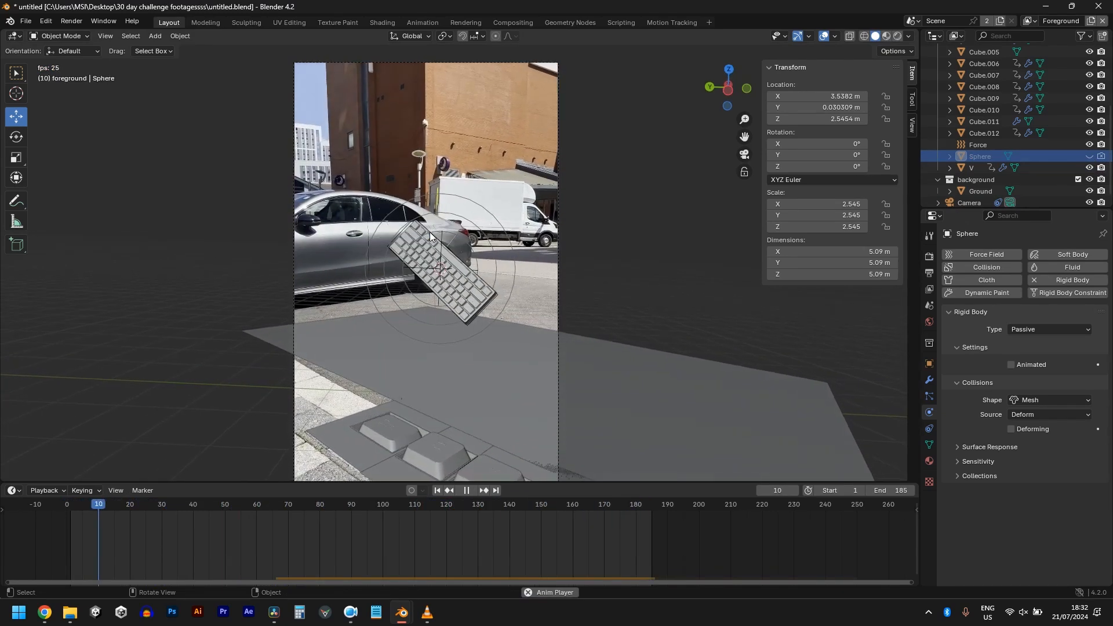
key("space")
left_click_drag(300, 506, 471, 528)
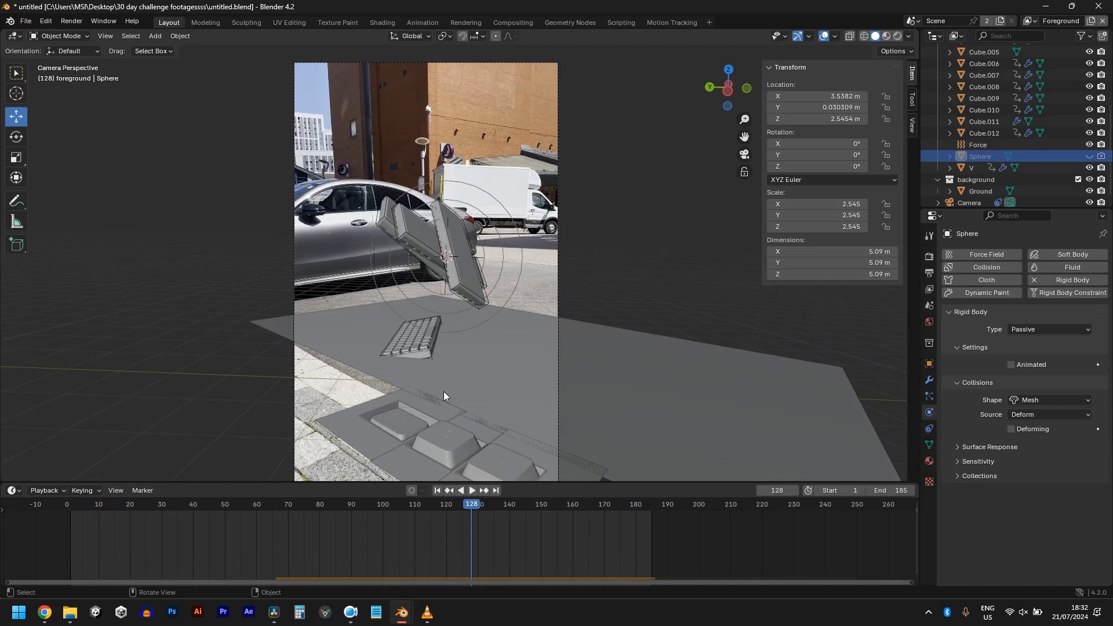
- At frame 121, move the low-lying keyboard Cube.008 inside the sphere to about X 3.53 m, Y 0.78 m, Z 1.62 m
left_click(430, 358)
left_click(430, 357)
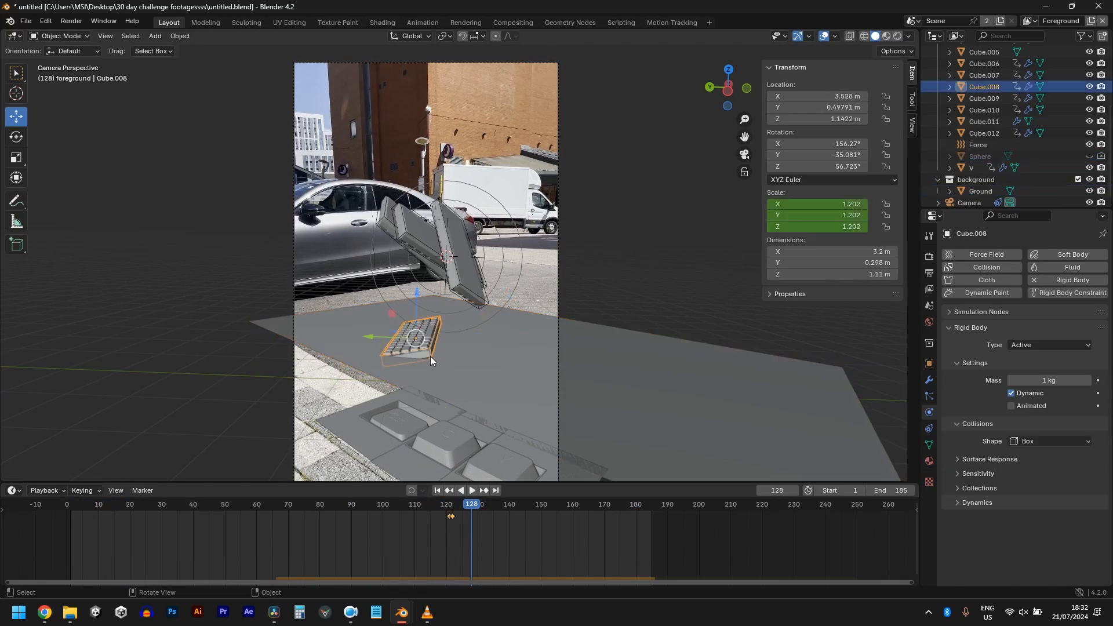
left_click(448, 506)
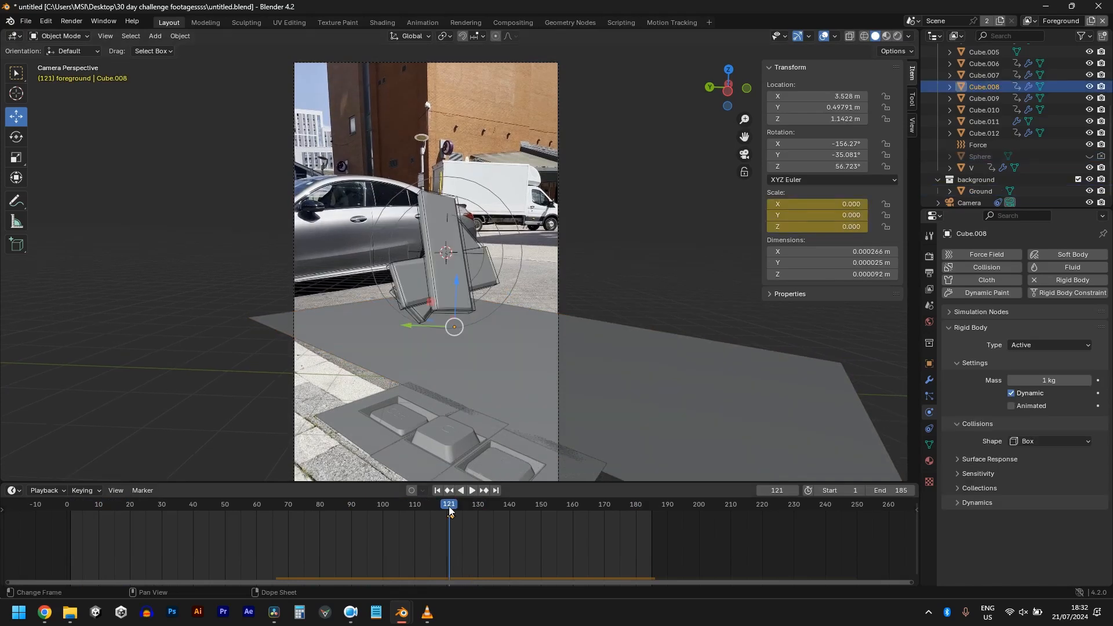
left_click(1090, 157)
middle_click_drag(463, 301, 573, 304)
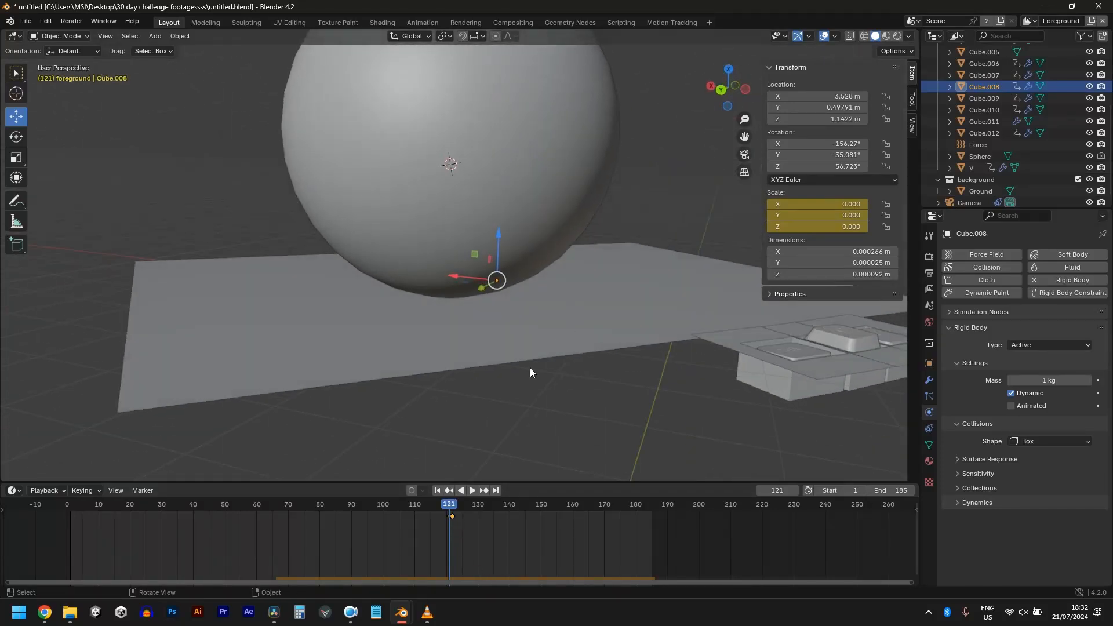
key("g")
left_click(520, 316)
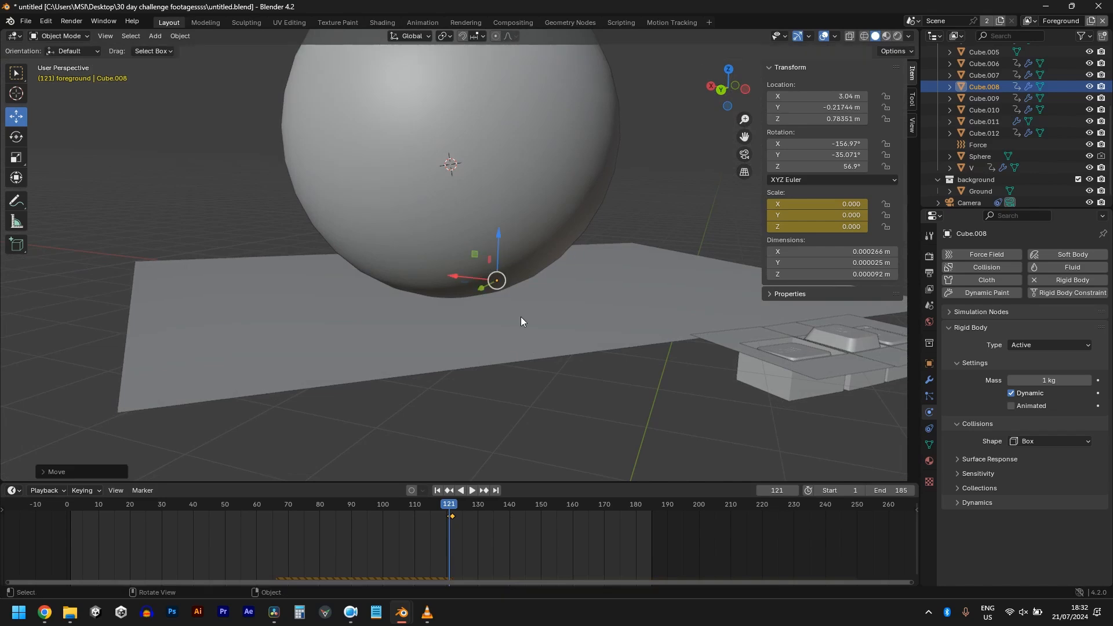
middle_click_drag(521, 317, 586, 333)
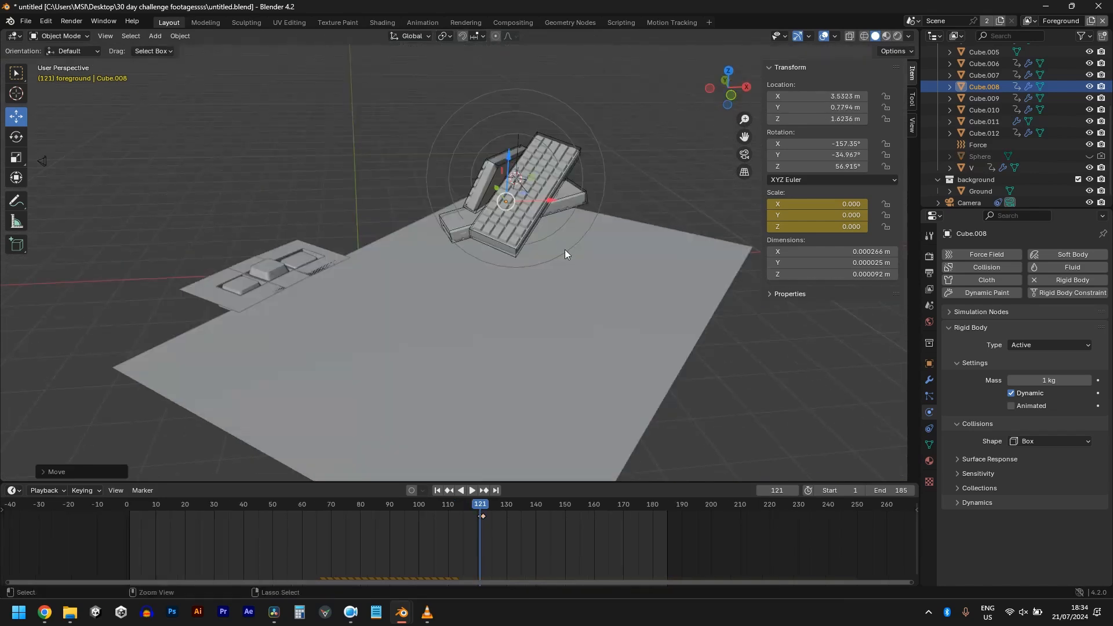
- Save the file and replay the simulation from frame 1, finishing the check in the camera view
key("ctrl+s")
key("shift+Left")
key("space")
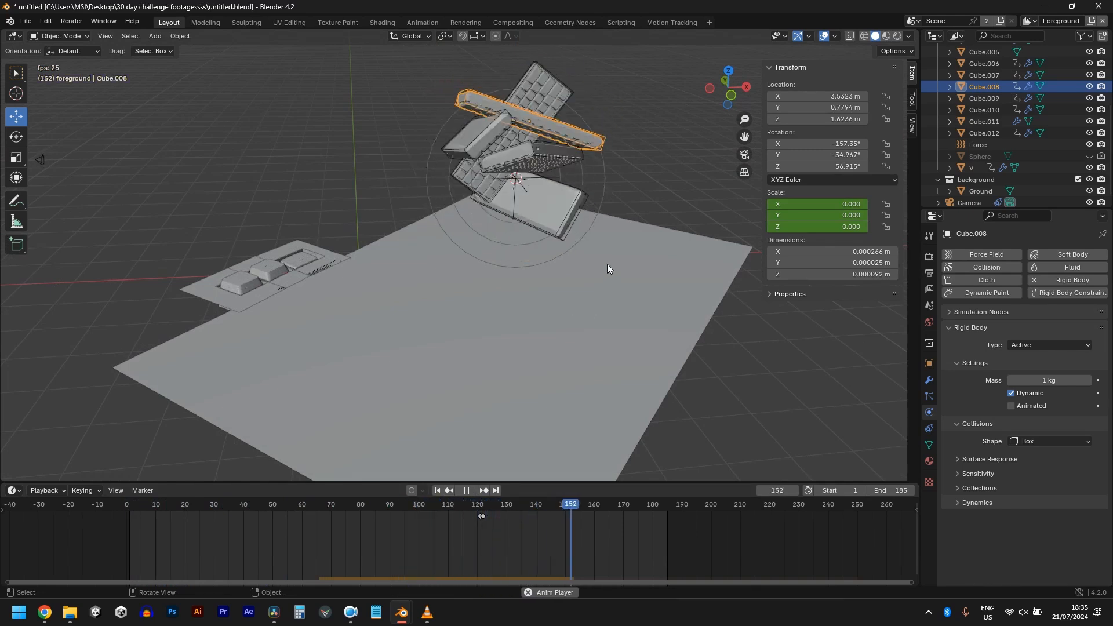
key("KP_0")
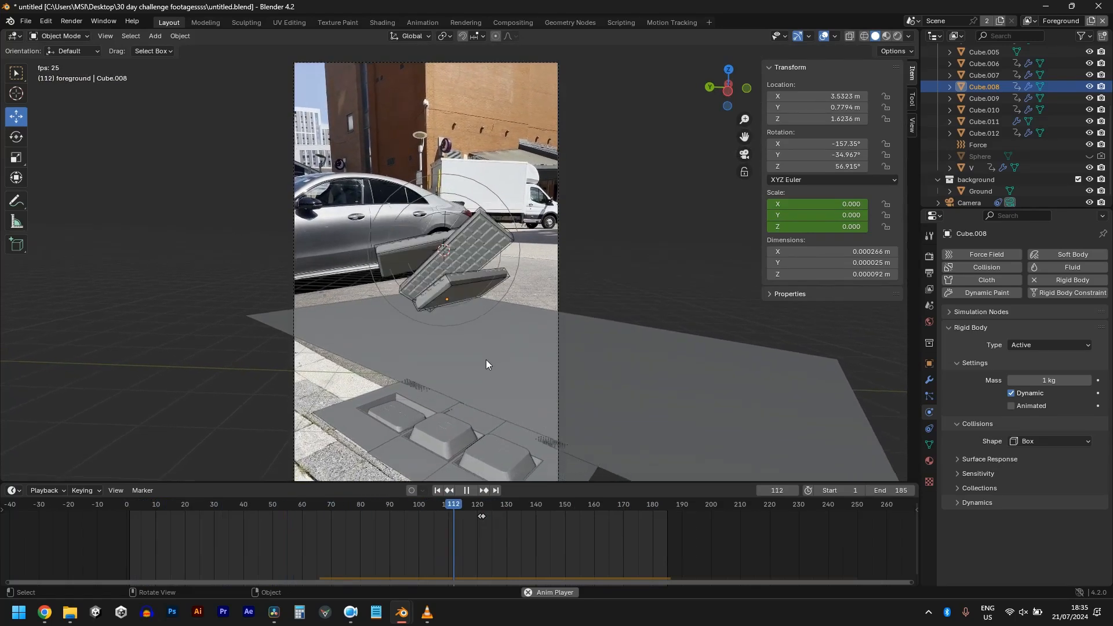
key("space")
- Switch to rendered shading, set the rigid body world's substeps per frame and solver iterations to 20, and bake the simulation
left_click(898, 36)
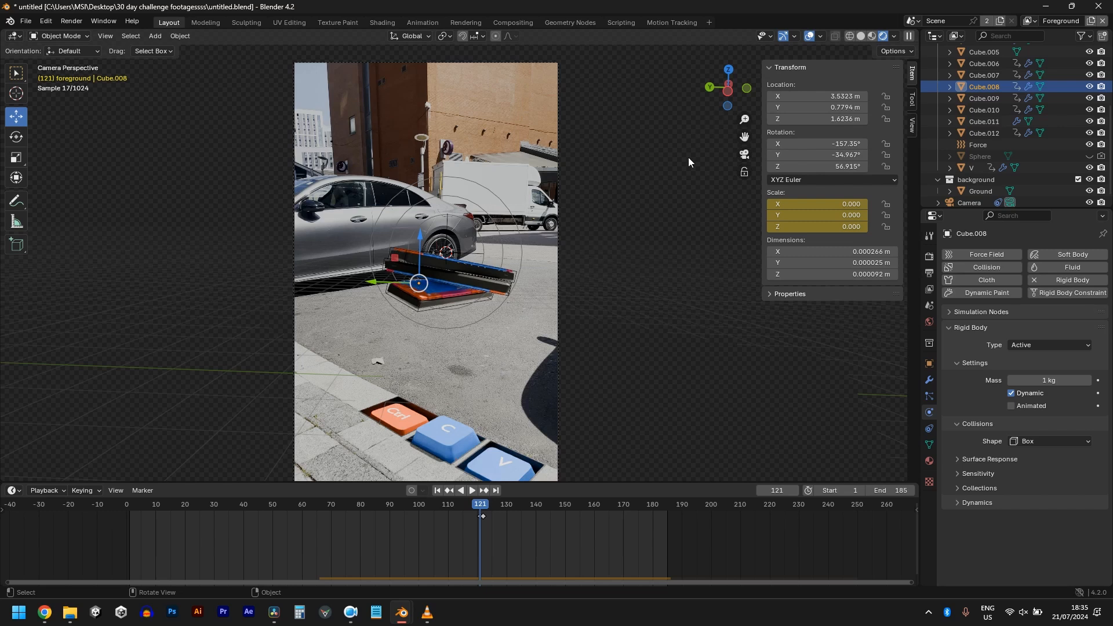
left_click(929, 305)
left_click(986, 418)
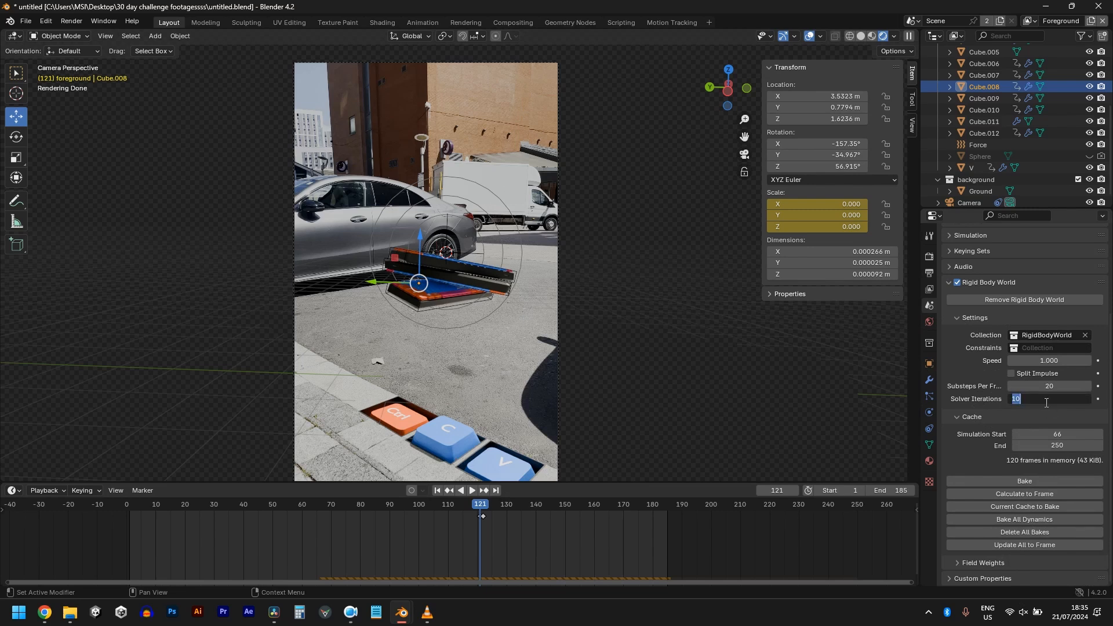
left_click(1022, 480)
scroll(440, 515, "down", 4)
scroll(389, 516, "up", 2)
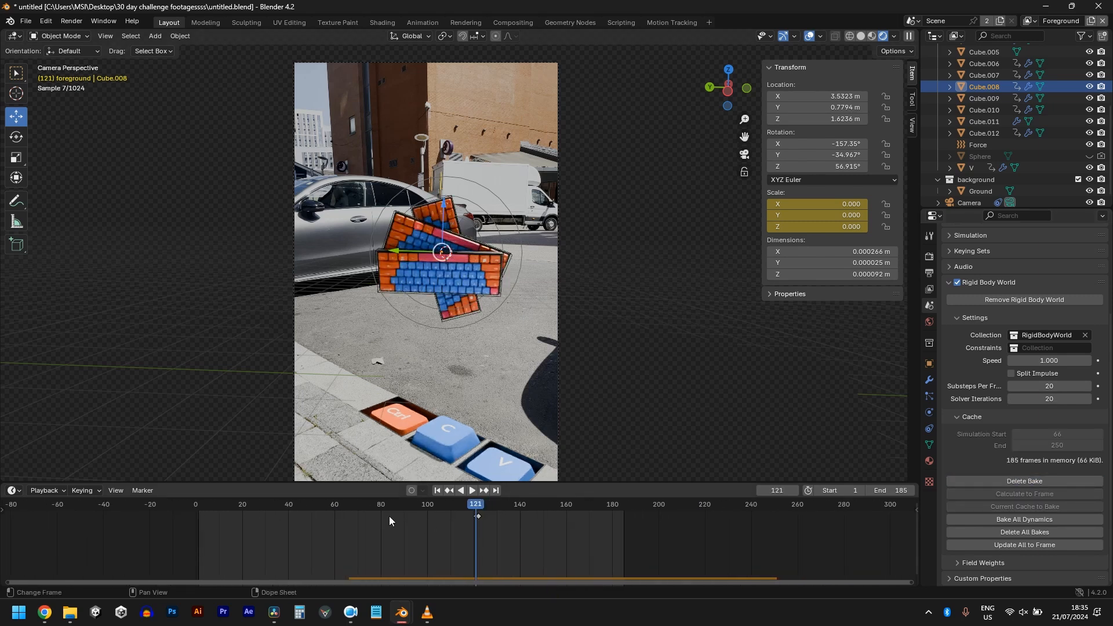
- Set the render's max samples to 20 and noise threshold to 0.5, render frame 161, and switch the viewport to solid shading
left_click_drag(350, 505, 569, 508)
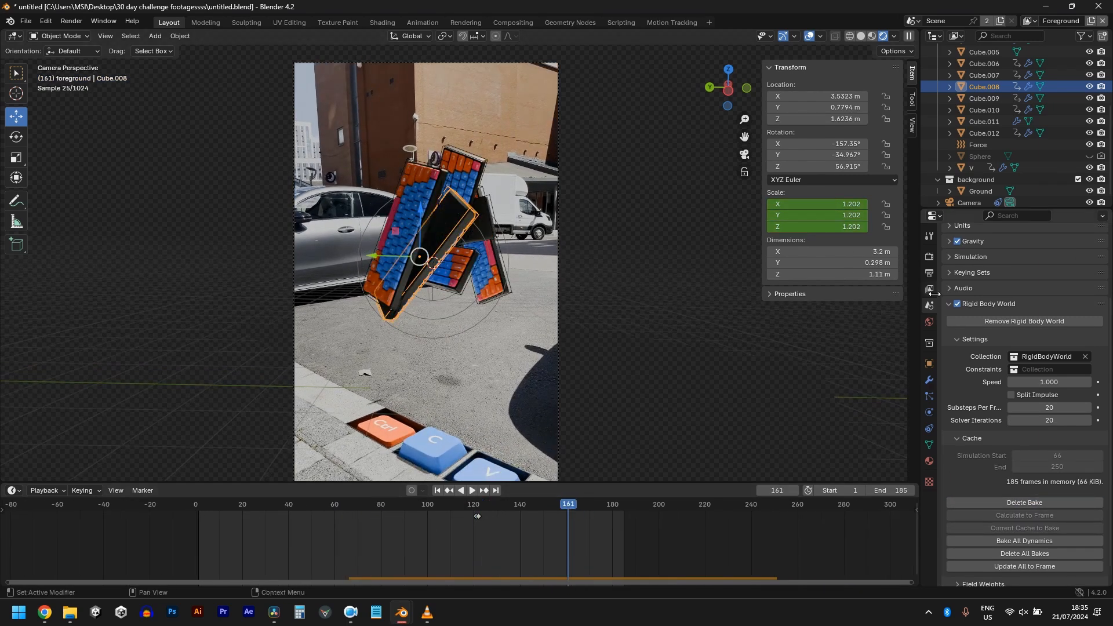
left_click(929, 257)
left_click(1056, 347)
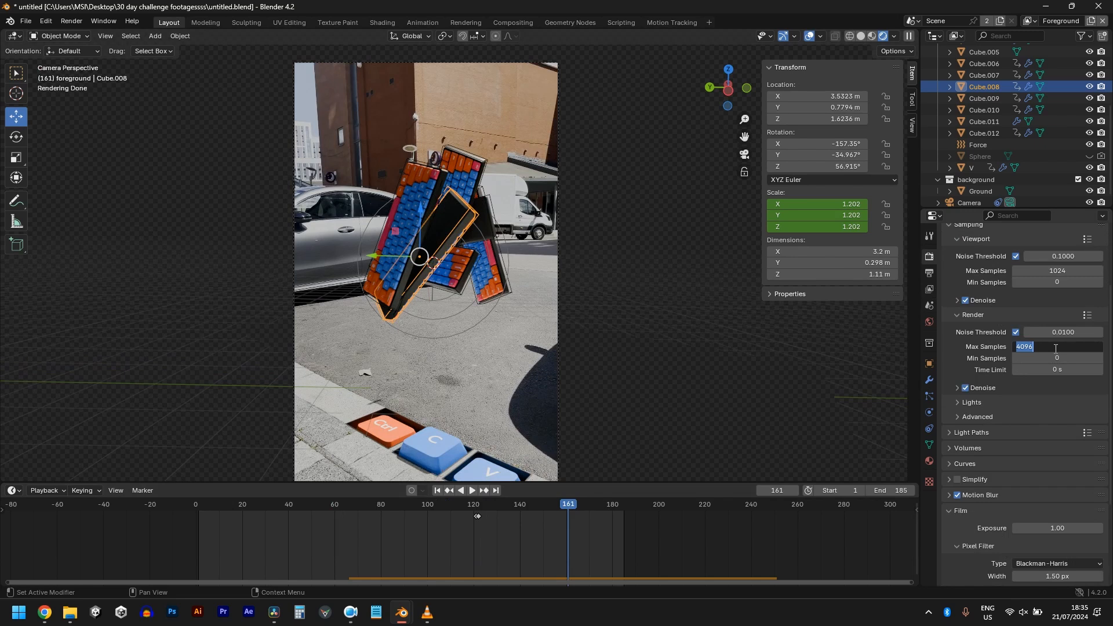
type("20")
key("Return")
key("Return")
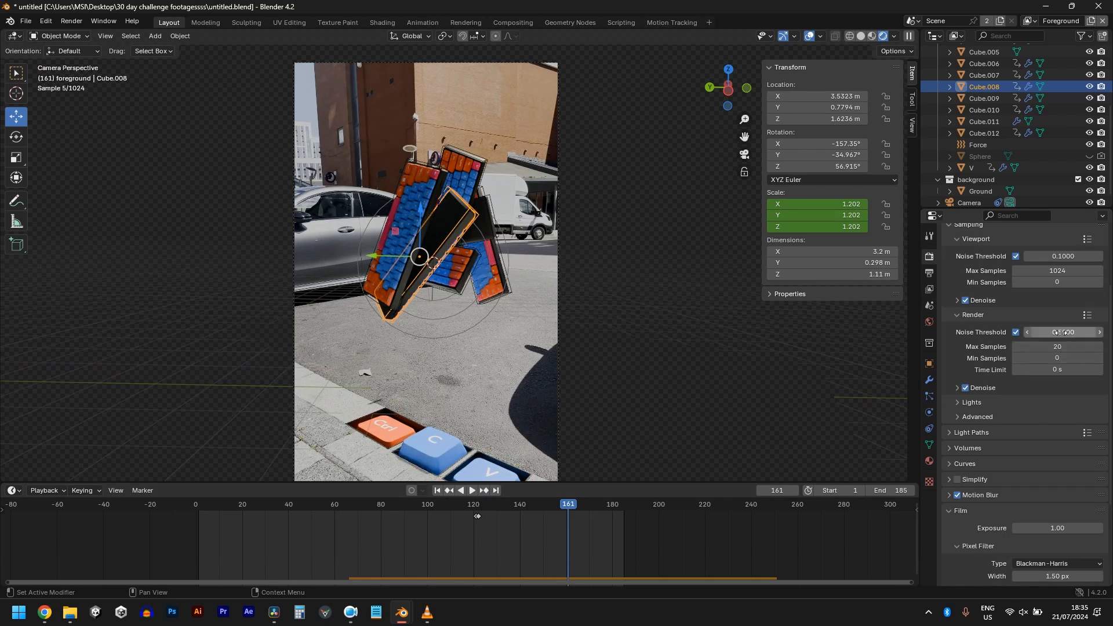
left_click(862, 37)
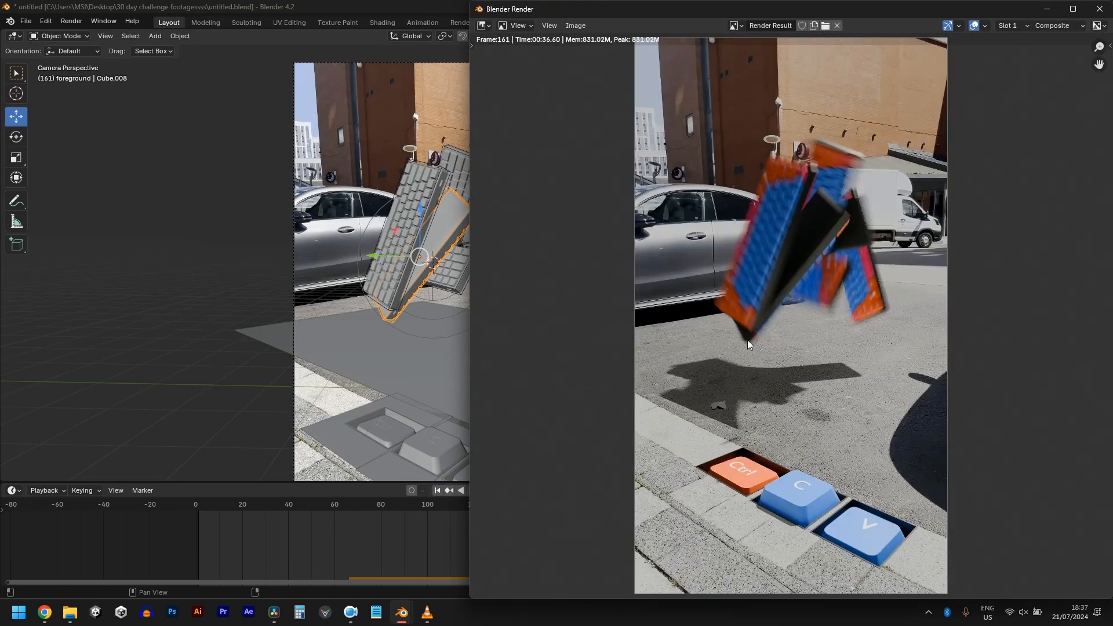
- Examine the rendered image of frame 161, checking the keyboards and their shadow on the ground, and close the render window
scroll(752, 345, "down", 2)
scroll(759, 377, "up", 2)
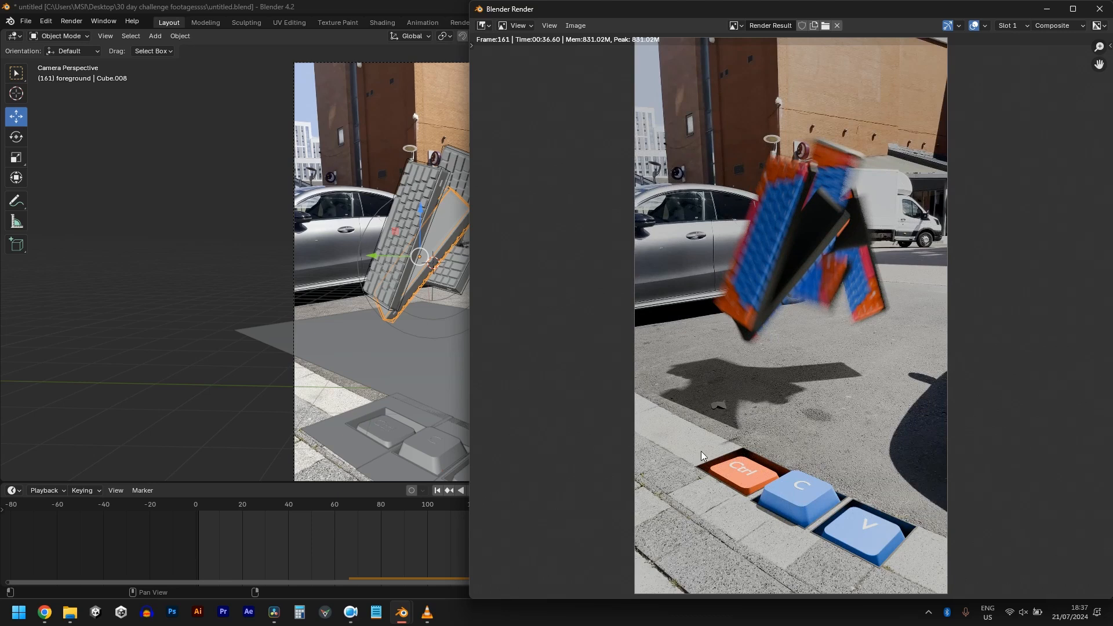
scroll(719, 426, "down", 3)
scroll(752, 382, "up", 2)
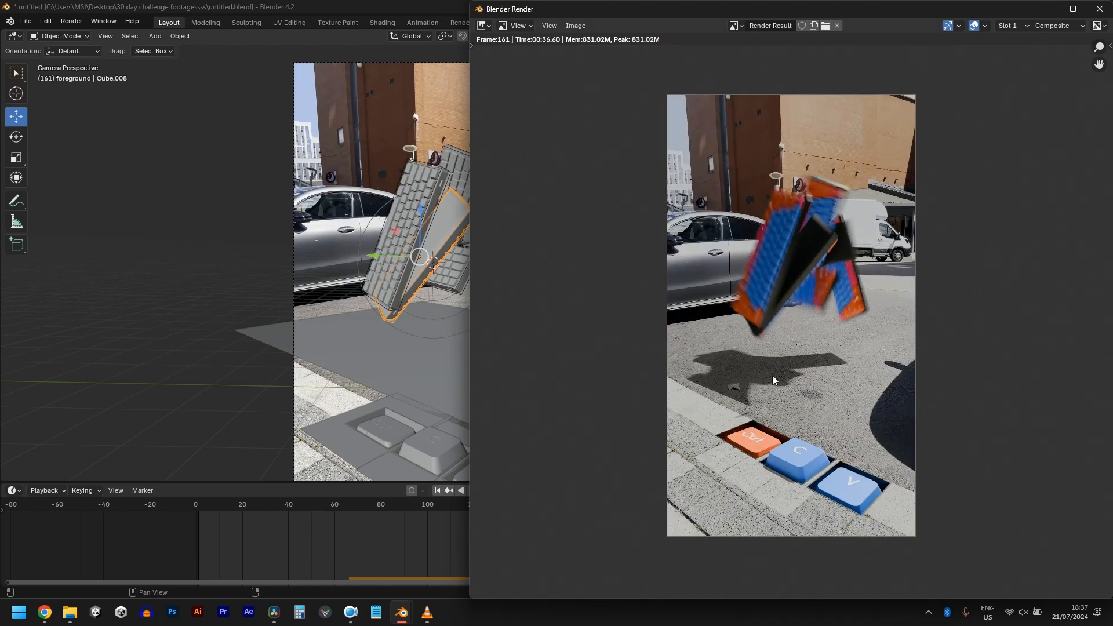
scroll(830, 388, "down", 2)
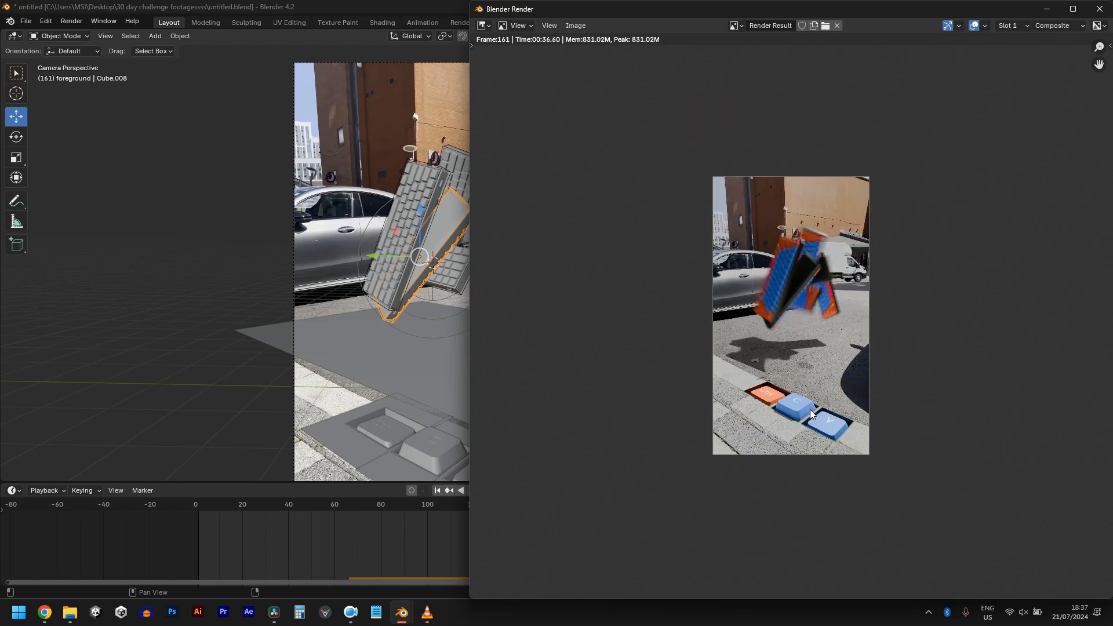
scroll(809, 410, "up", 2)
left_click(1099, 9)
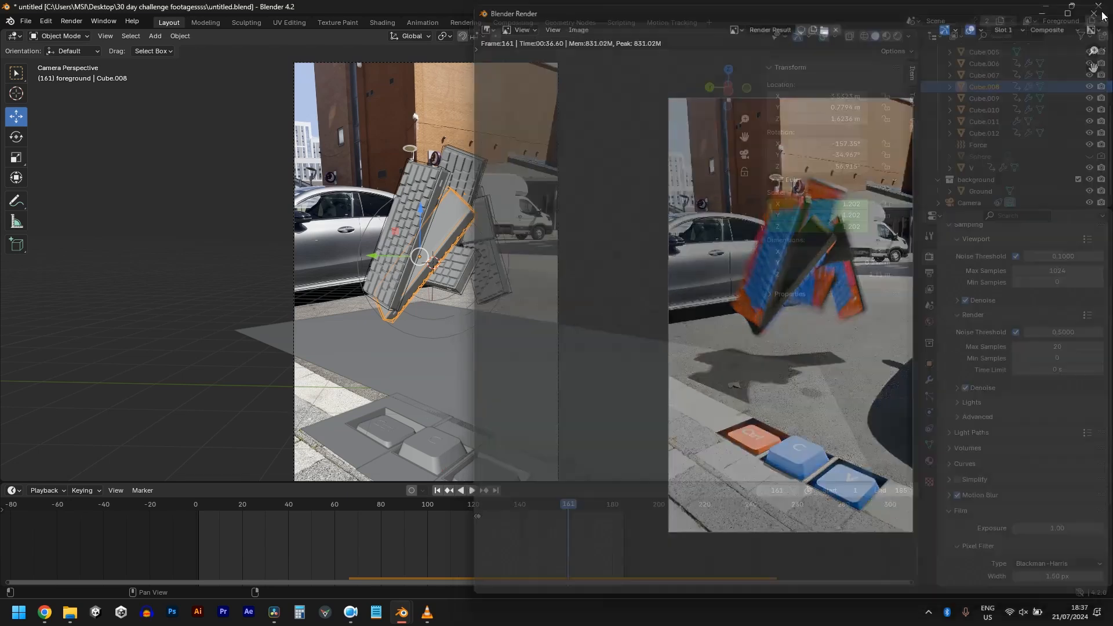
- Select the Ground plane, inspect it around the keyboards' shadow area, and return to the camera view in rendered shading
left_click(377, 344)
middle_click_drag(433, 368, 433, 384)
scroll(434, 368, "down", 1)
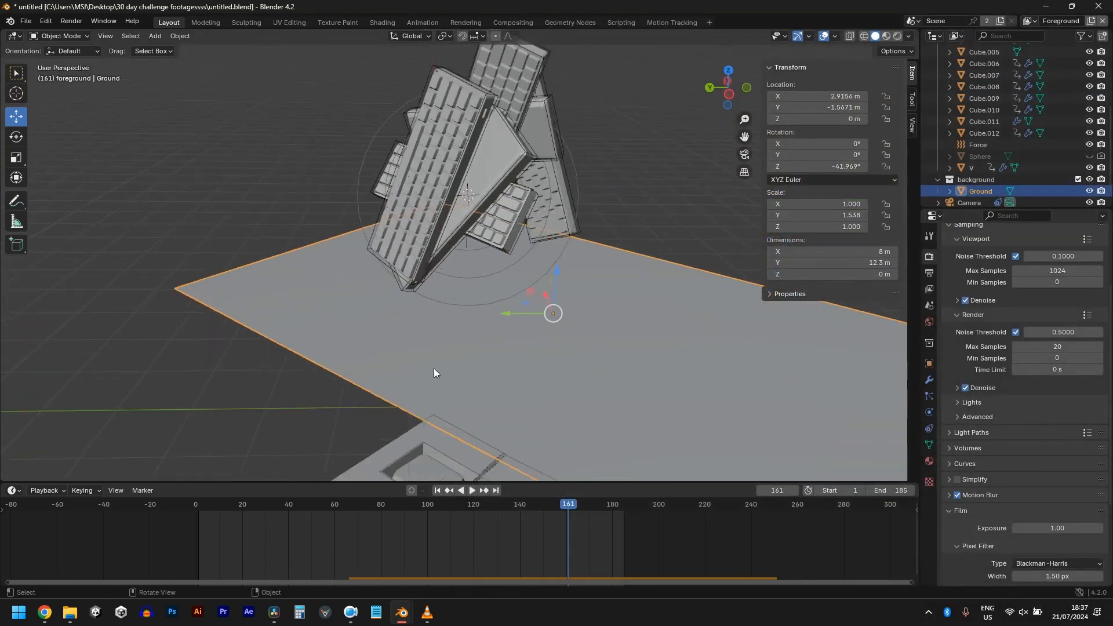
scroll(433, 368, "up", 1)
left_click(899, 36)
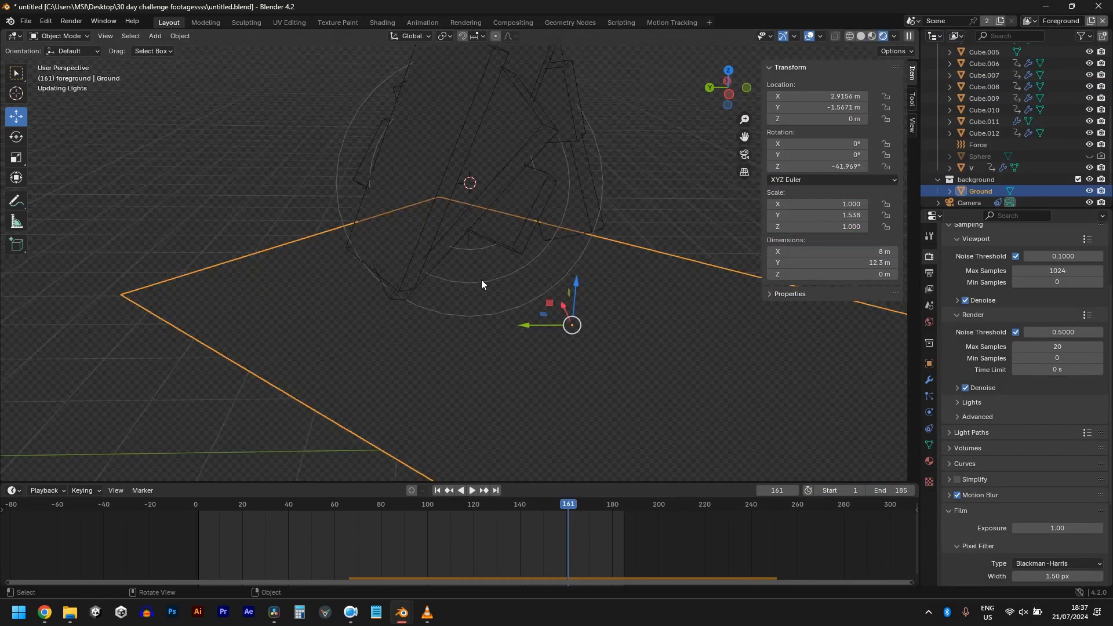
key("KP_0")
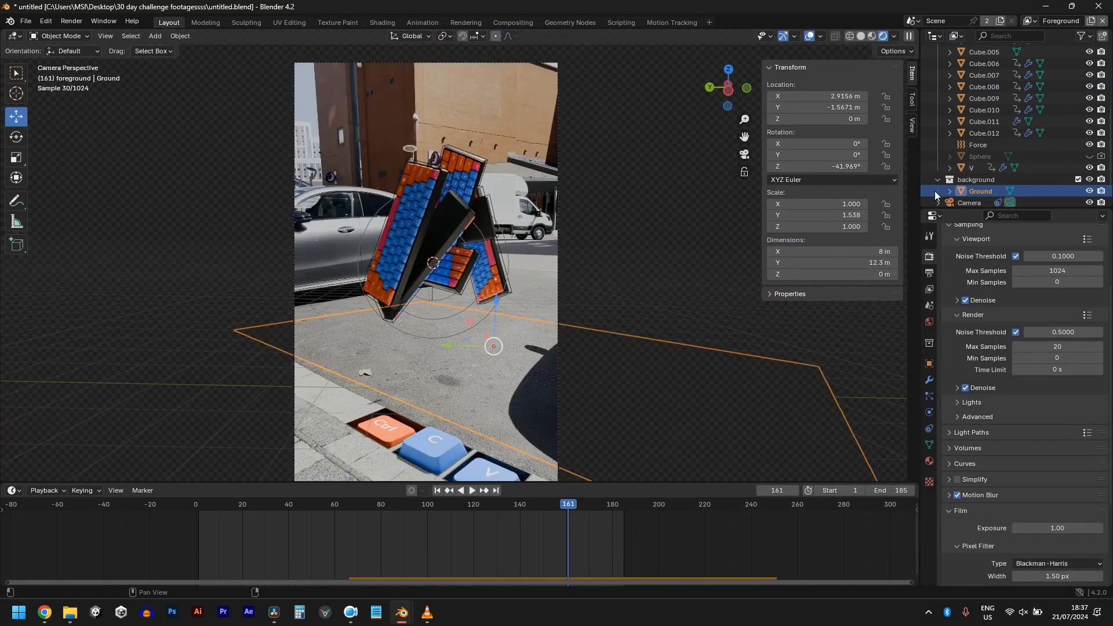
- Delete the background collection while keeping its objects, and open the Ground plane's mesh for editing
left_click(997, 181)
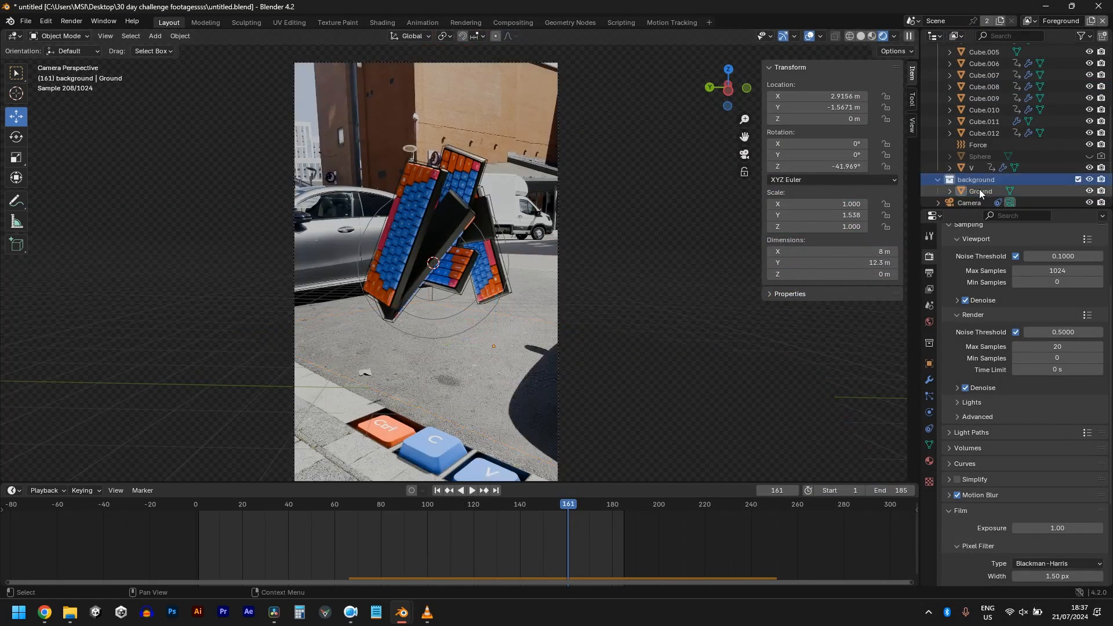
key("Delete")
scroll(984, 85, "up", 5)
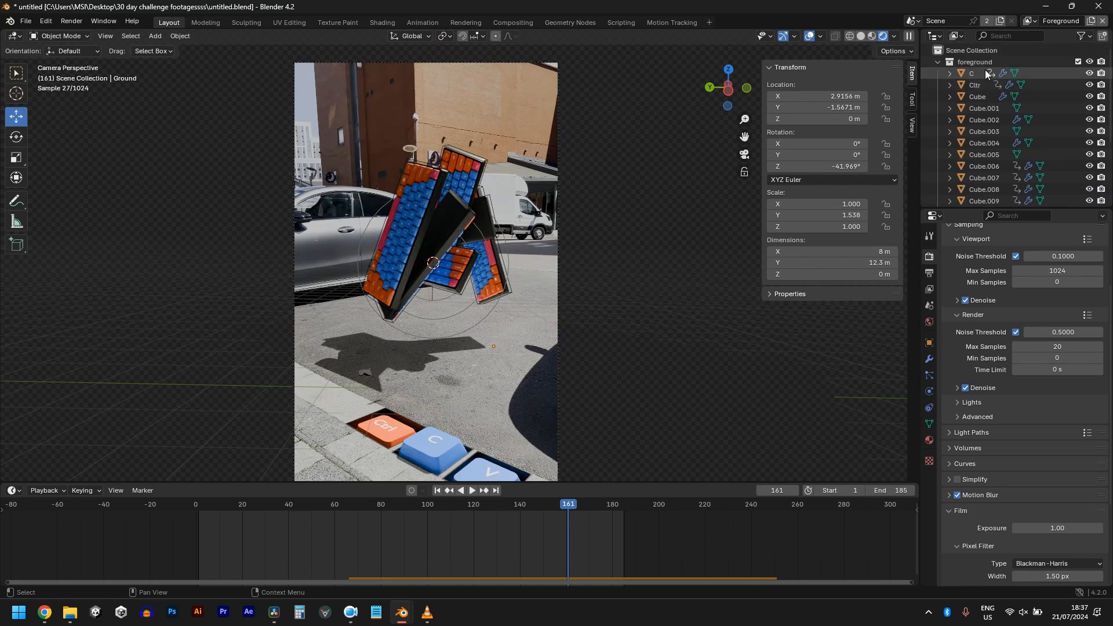
left_click(405, 374)
key("Tab")
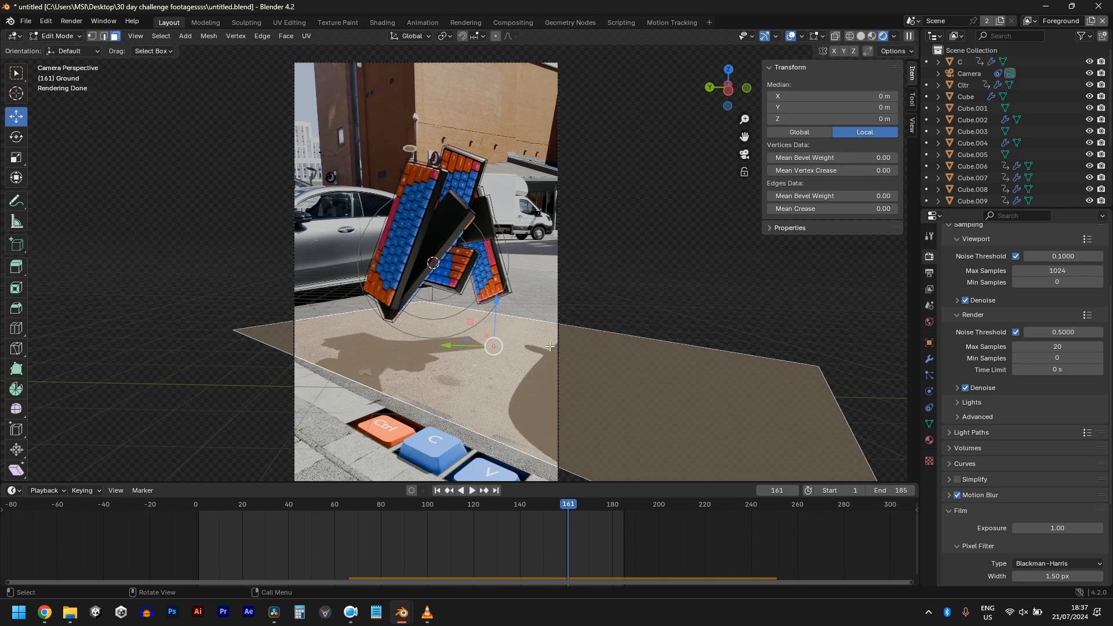
key("s")
key("x")
key("x")
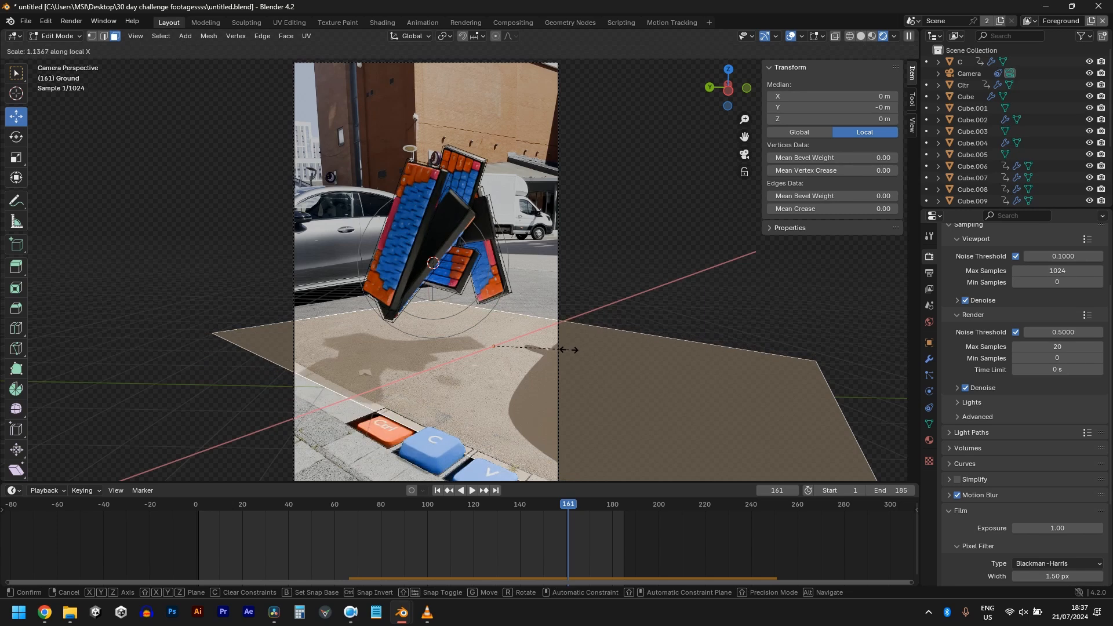
left_click(484, 382)
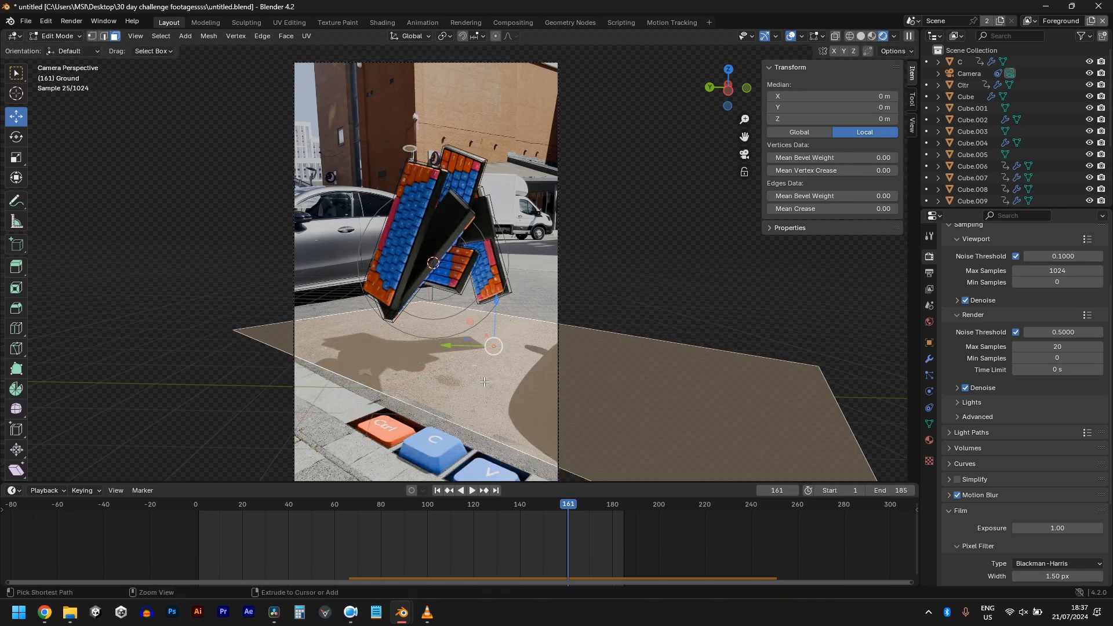
- Add a loop cut across the Ground plane, extrude the far half of its curb-side edge about 2.39 m outward along local X, and finish mesh editing
key("ctrl+r")
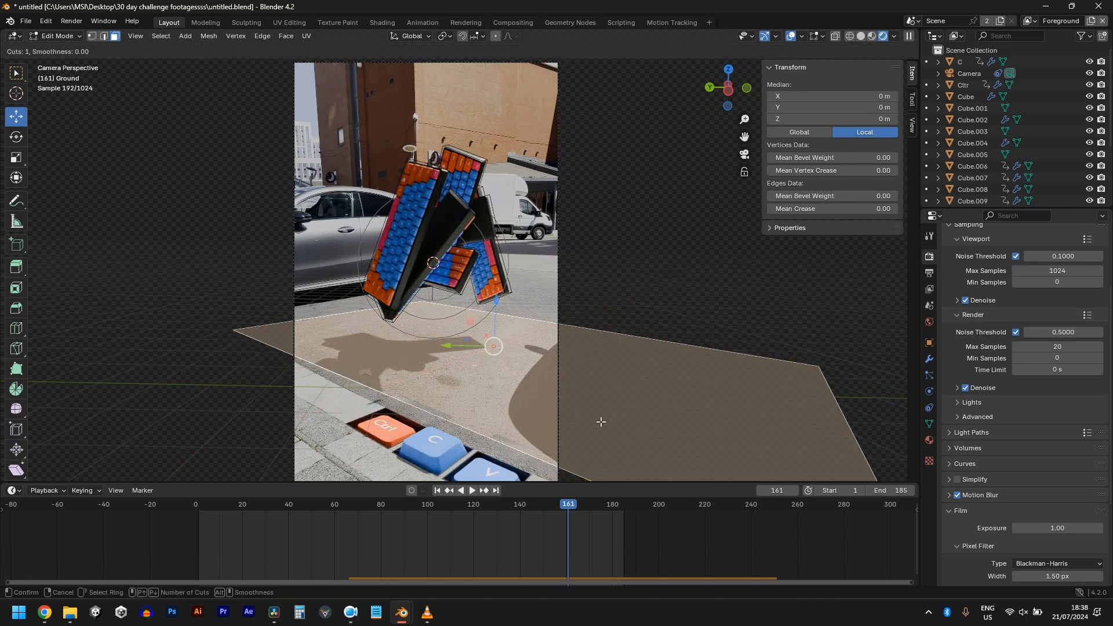
left_click(460, 322)
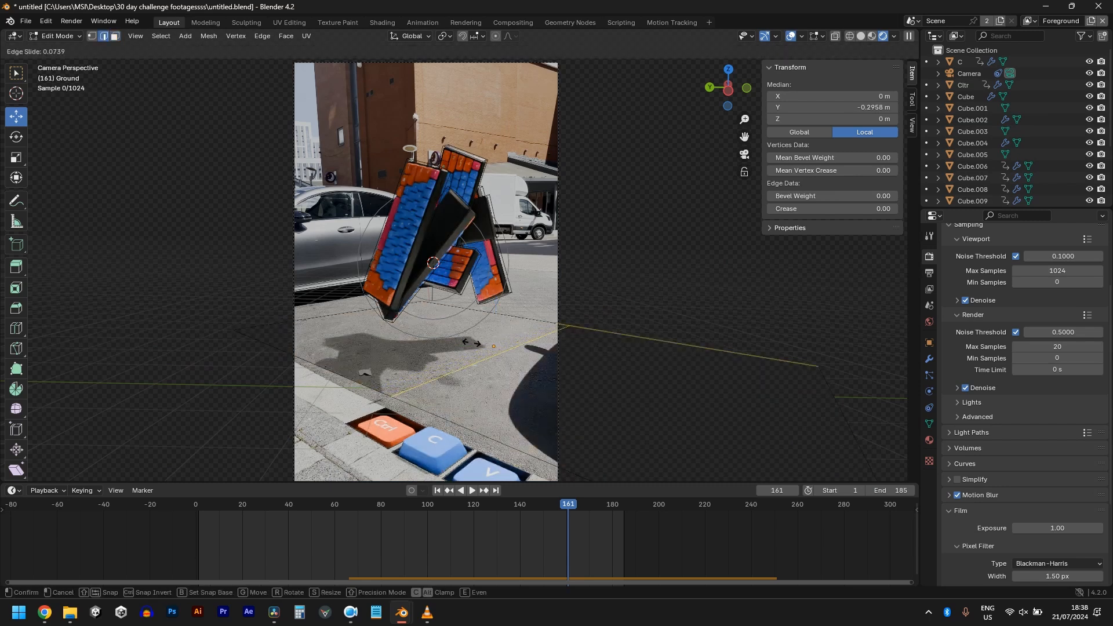
left_click(426, 420)
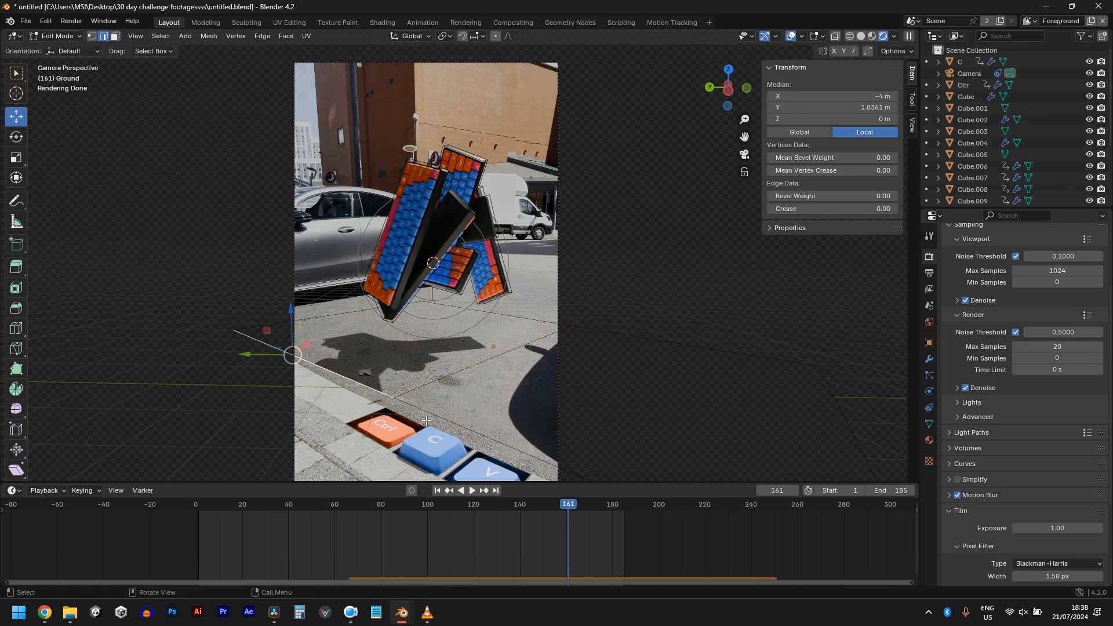
key("g")
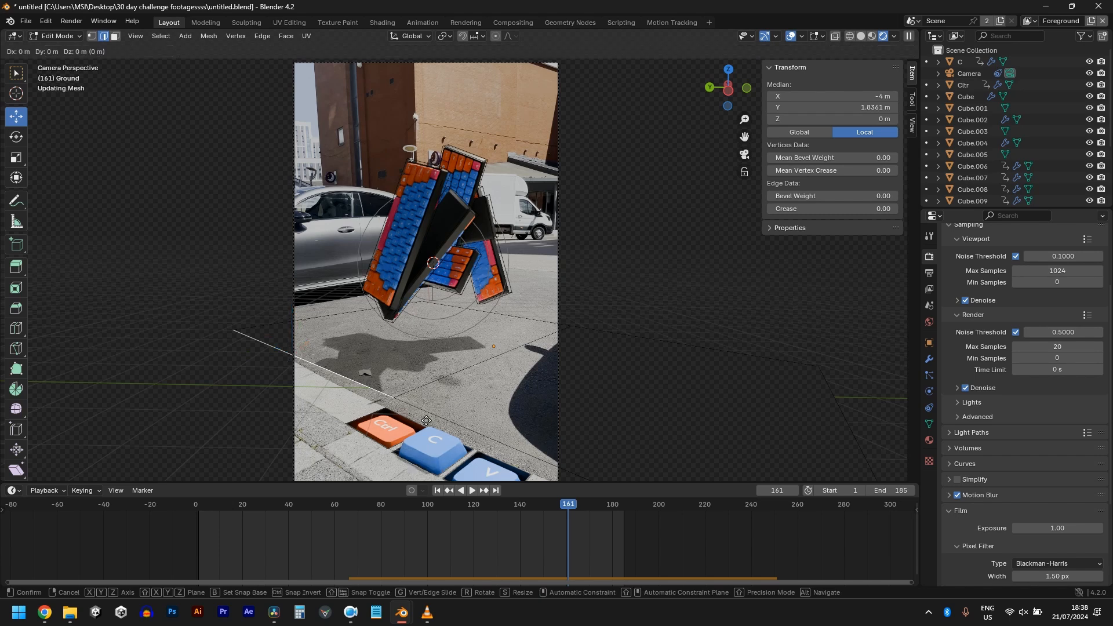
key("x")
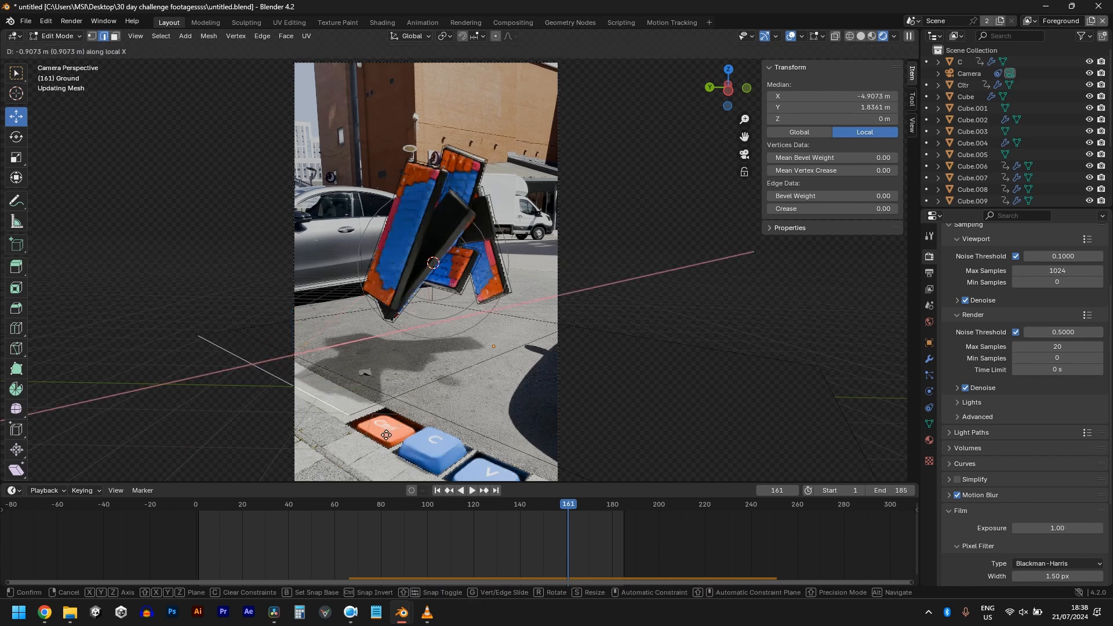
left_click(310, 462)
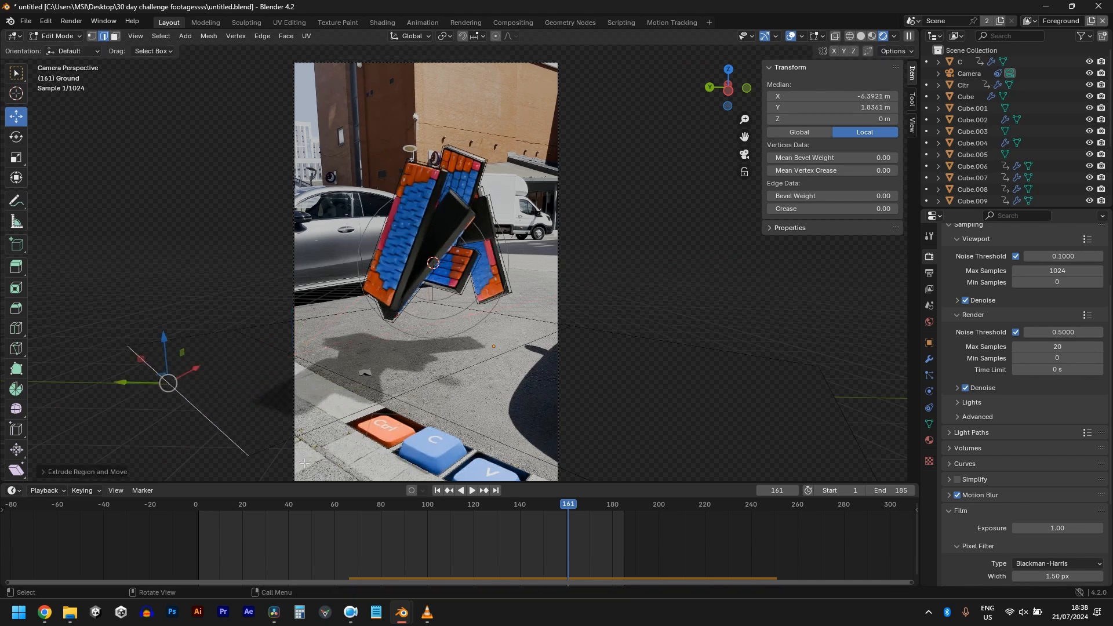
key("Tab")
- Play the animation in rendered camera view and replay it from the first frame to check the keyboards' shadows
scroll(428, 368, "down", 3)
key("space")
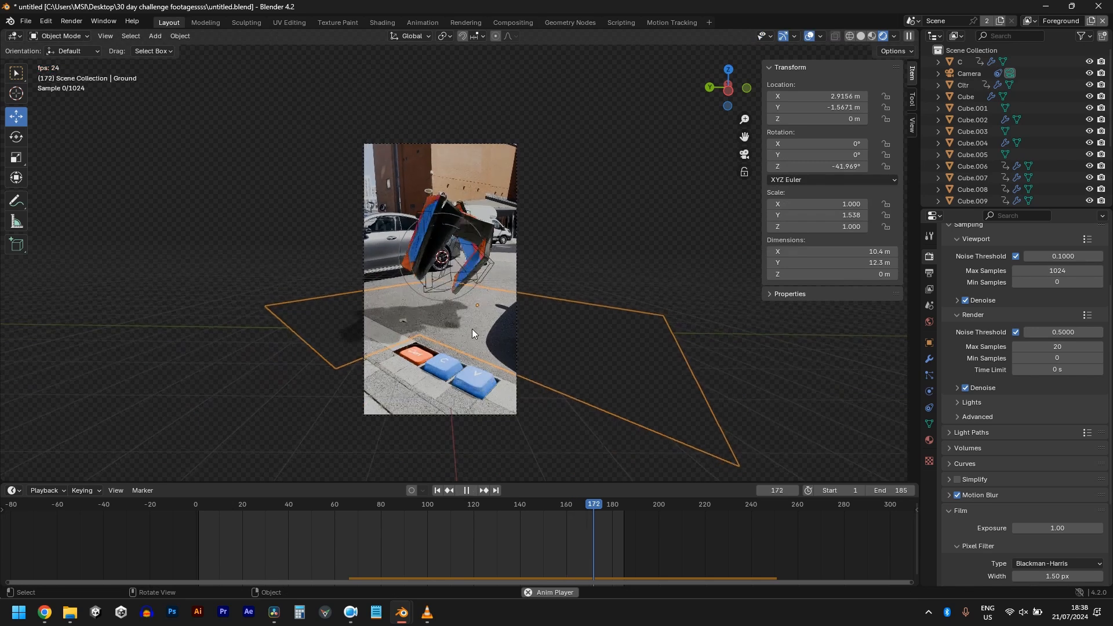
scroll(459, 387, "up", 3)
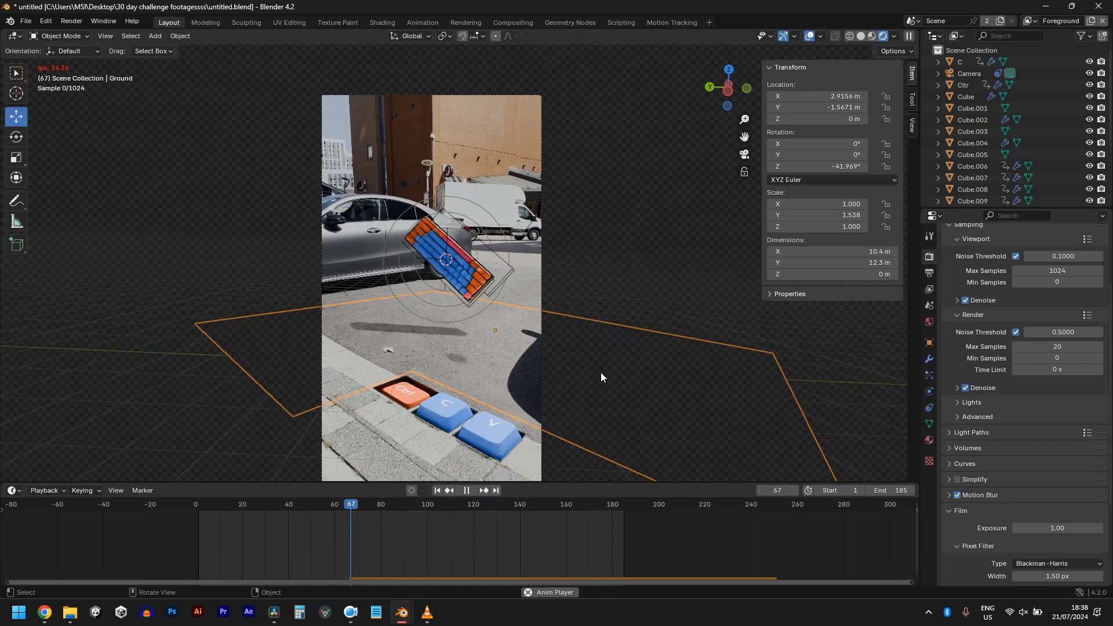
key("shift+Left")
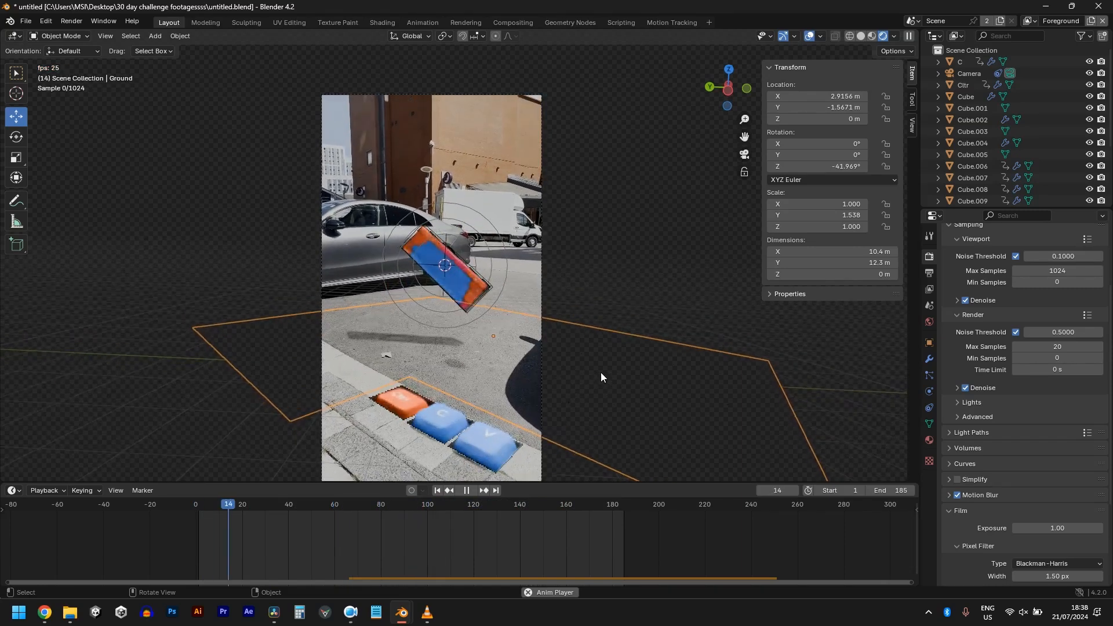